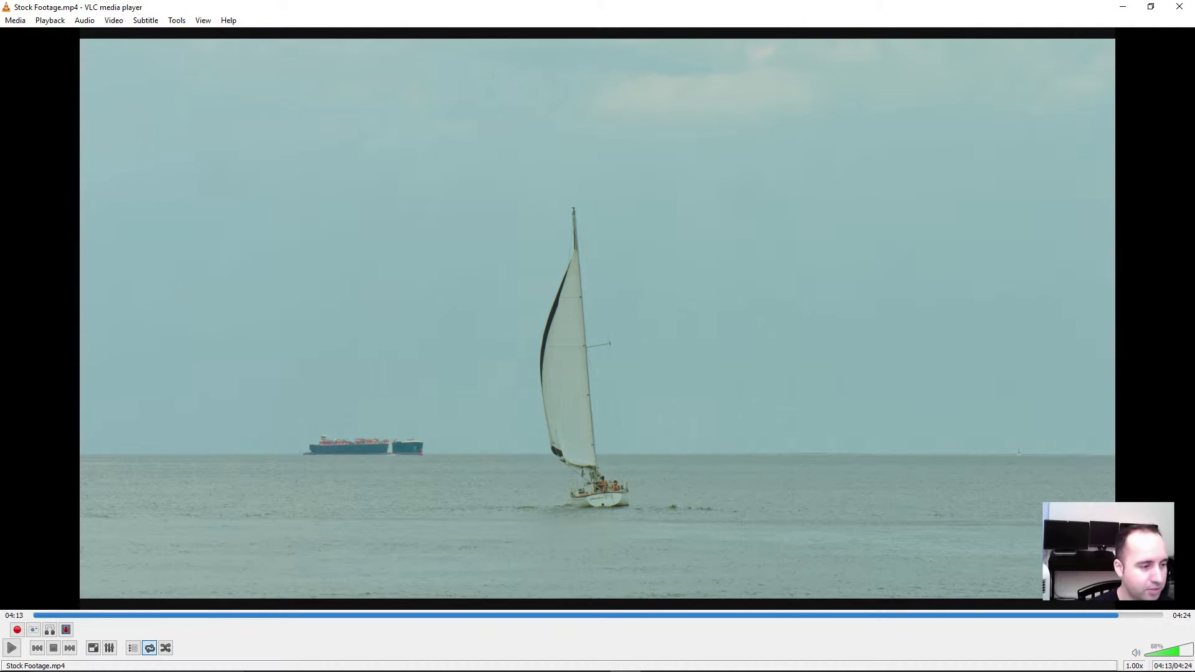
Step: Play the sailboat shot in short stretches near the end of Stock Footage.mp4, rewinding slightly to review it again
key(space)
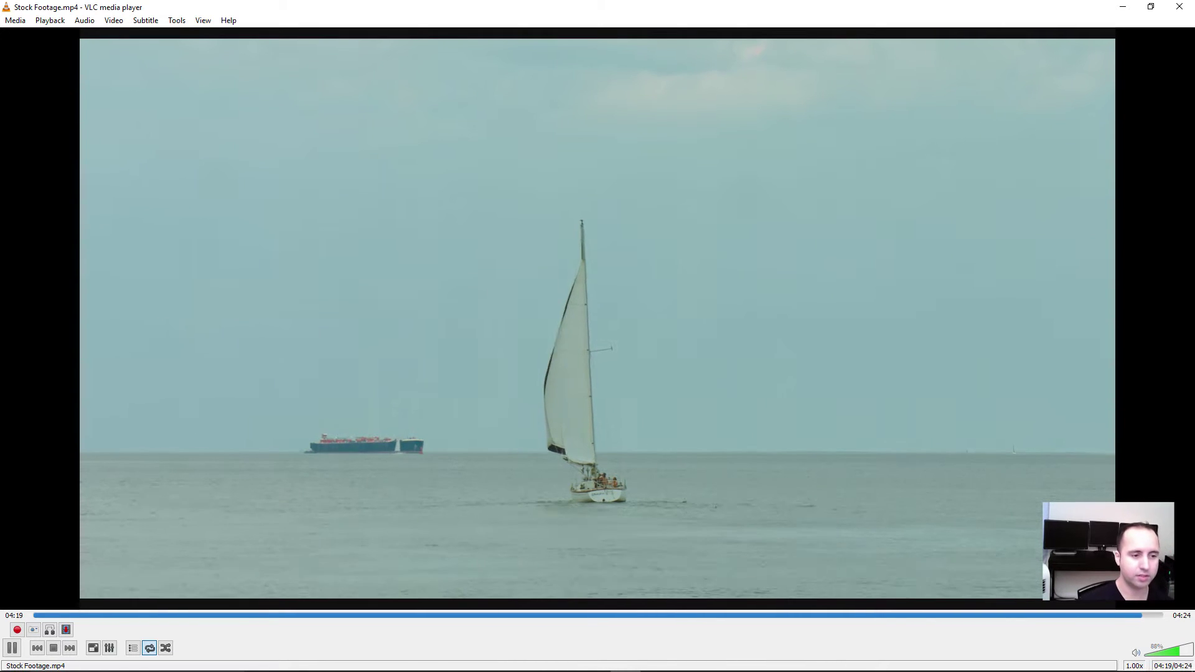
key(space)
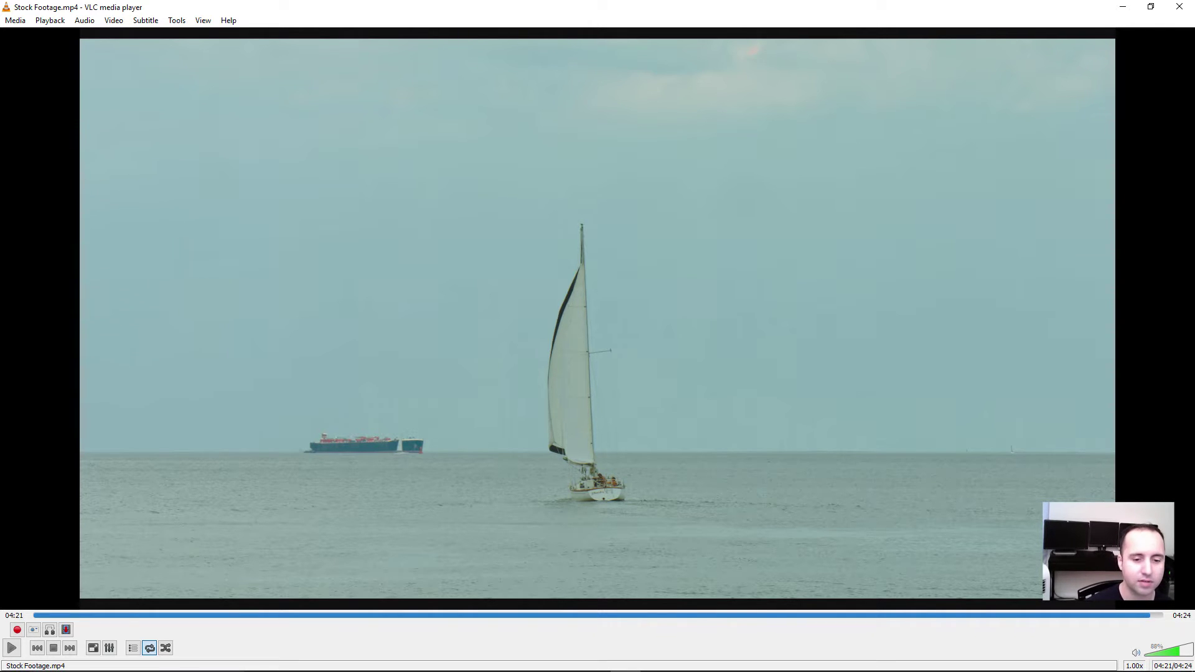
key(space)
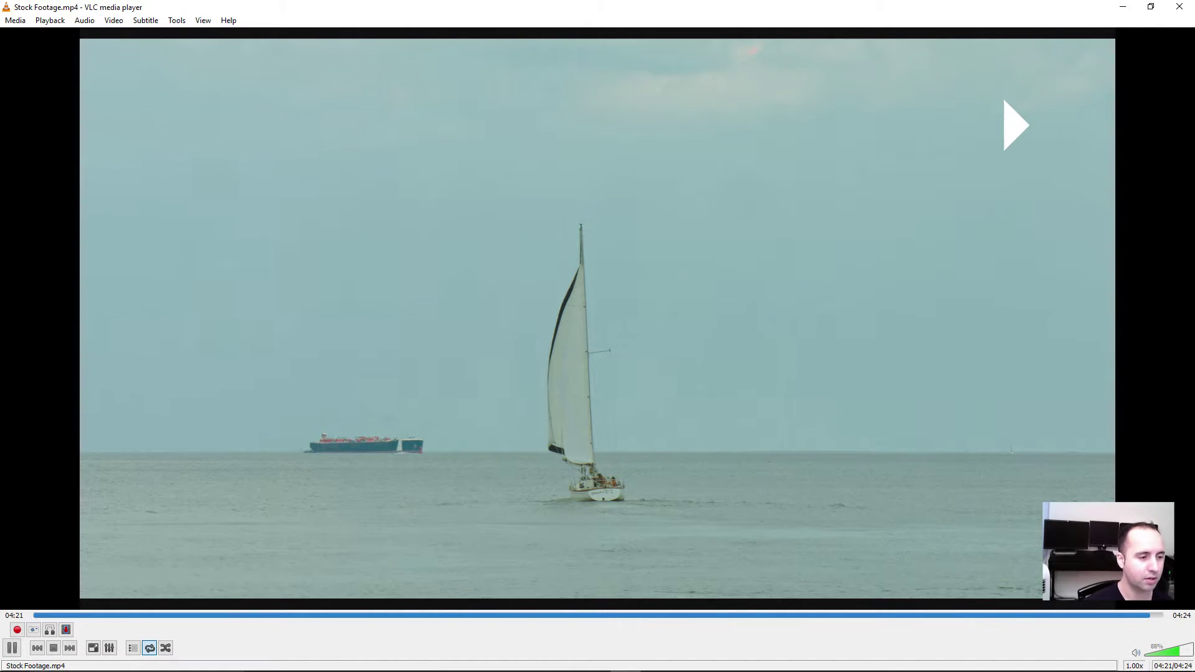
key(space)
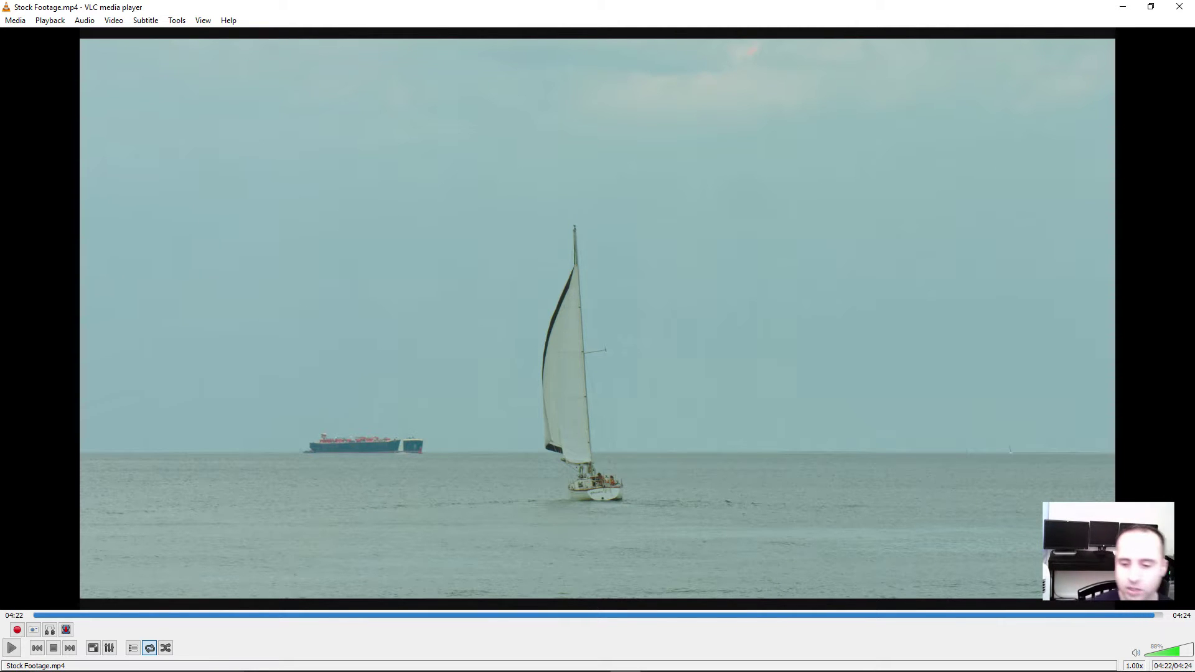
key(space)
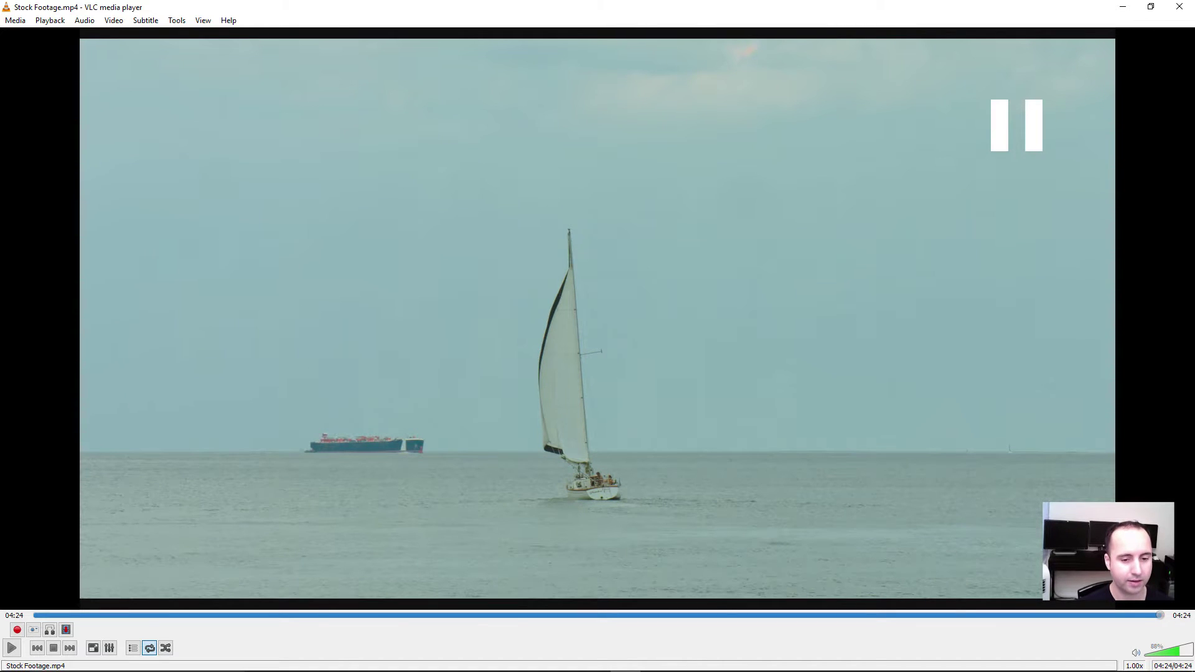
key(shift+Left)
key(shift+Left)
key(space)
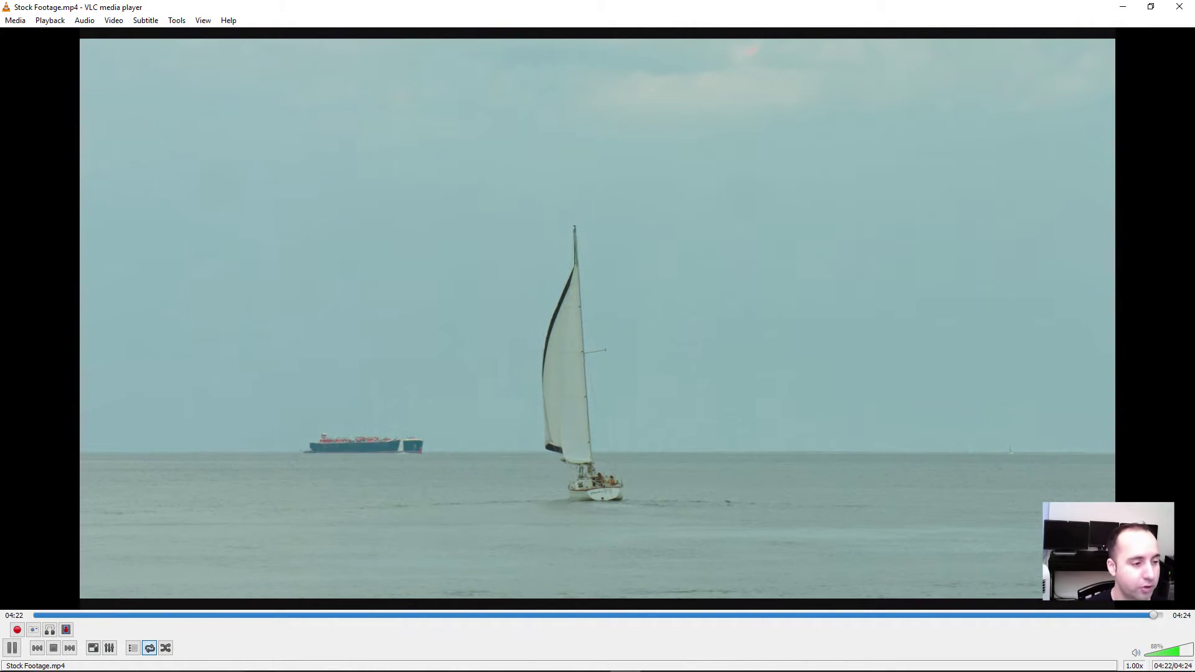
key(space)
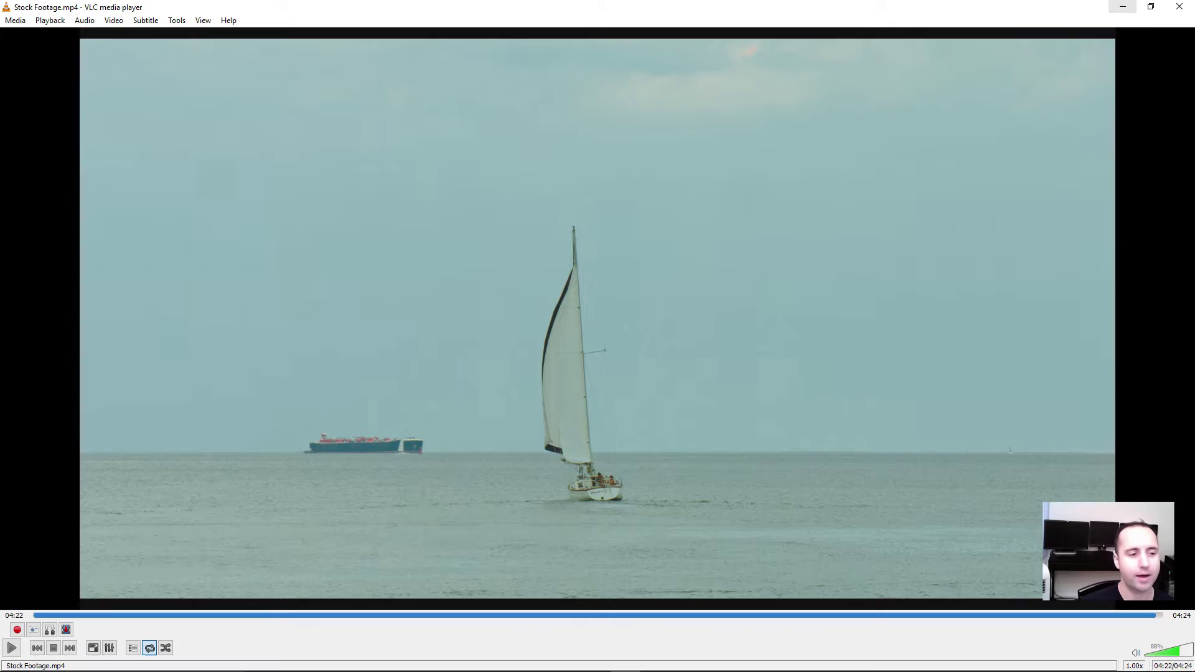
Step: Switch to NukeX and load Stock Footage.mp4 from the creator's subfolder of C:\FILMMAKING\stock footage\4k into a Read node above the viewer node
click(1122, 6)
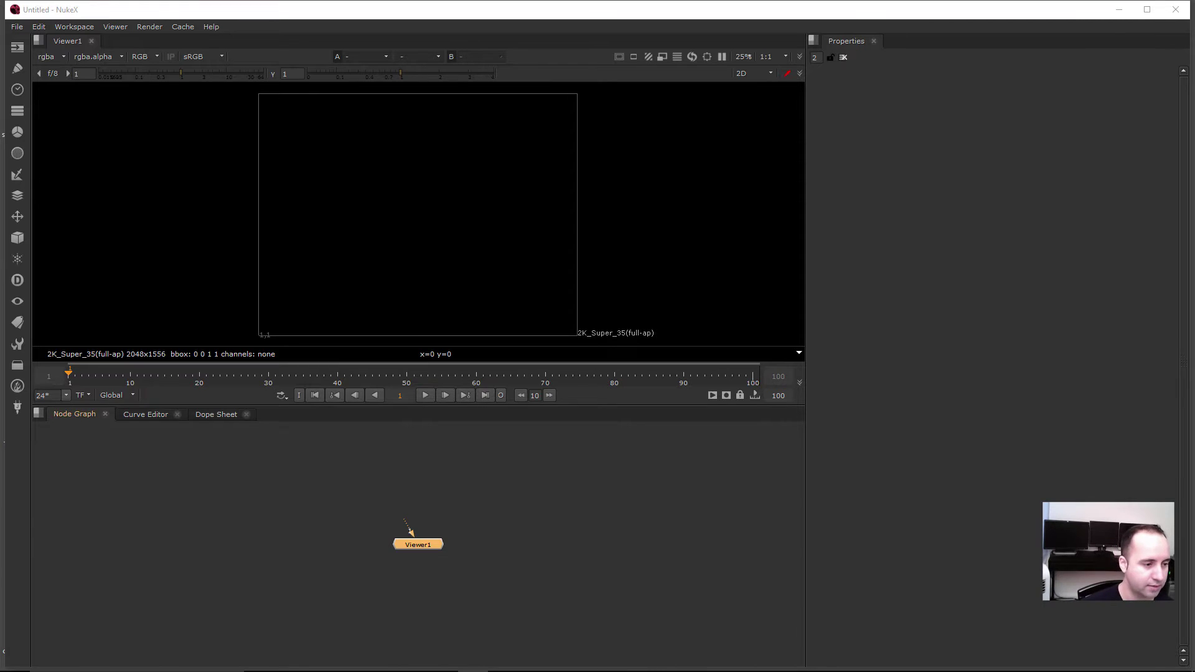
click(410, 531)
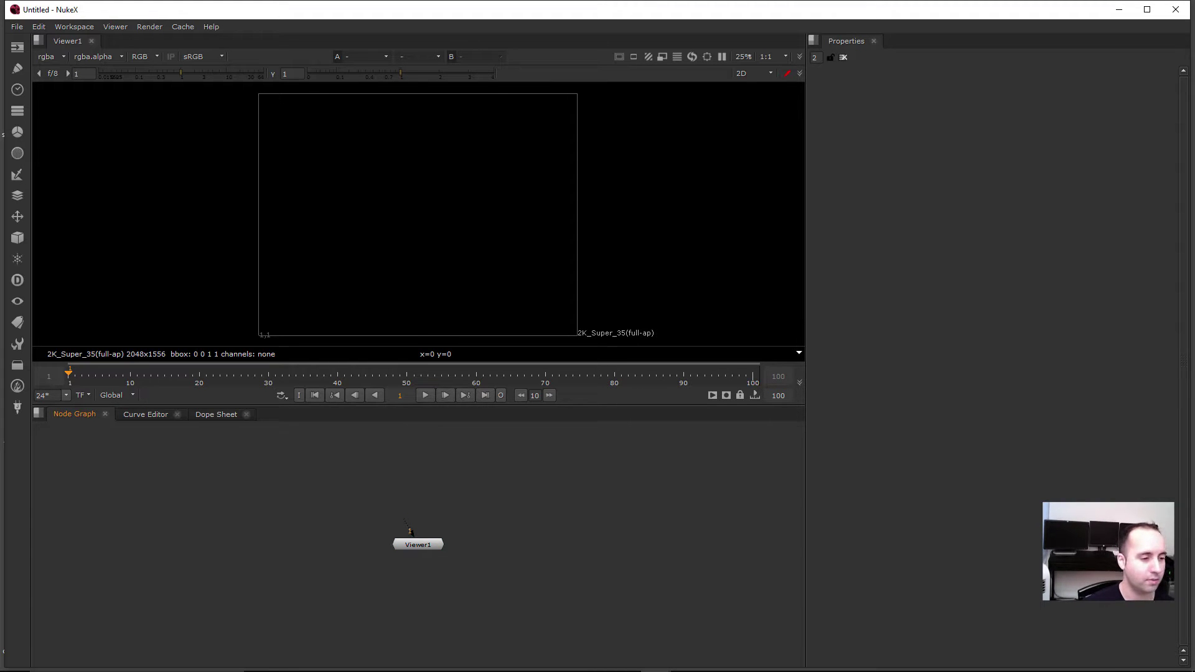
key(r)
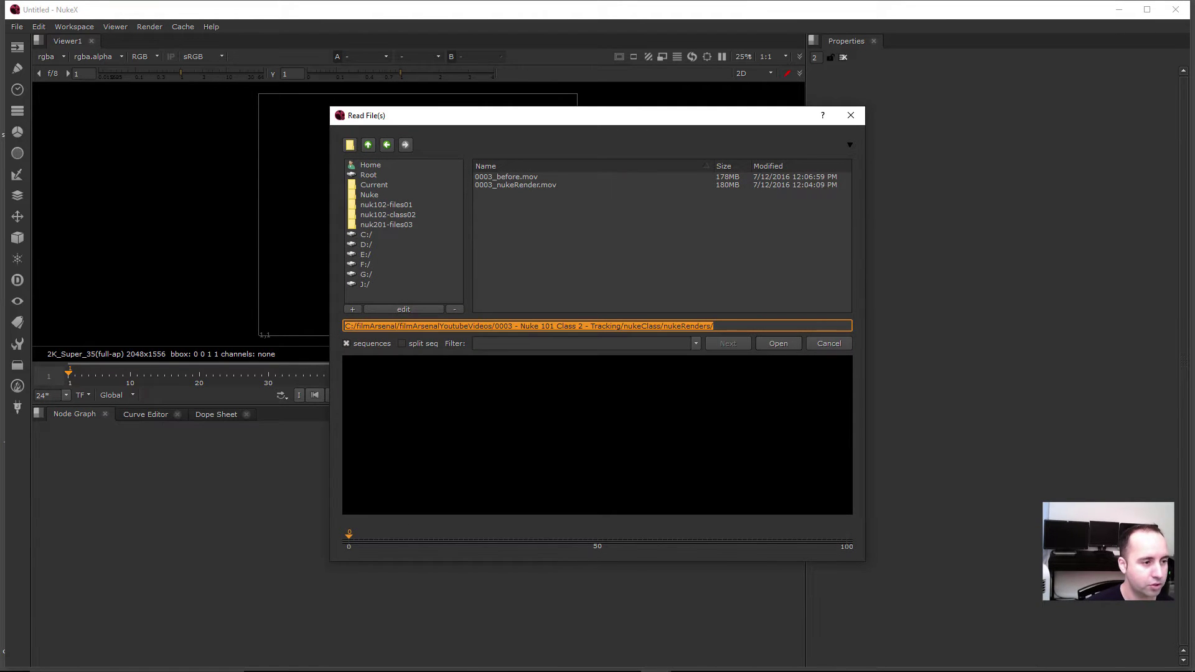
text(C:\FILMMAKING\stock footage\4k\derekmindler)
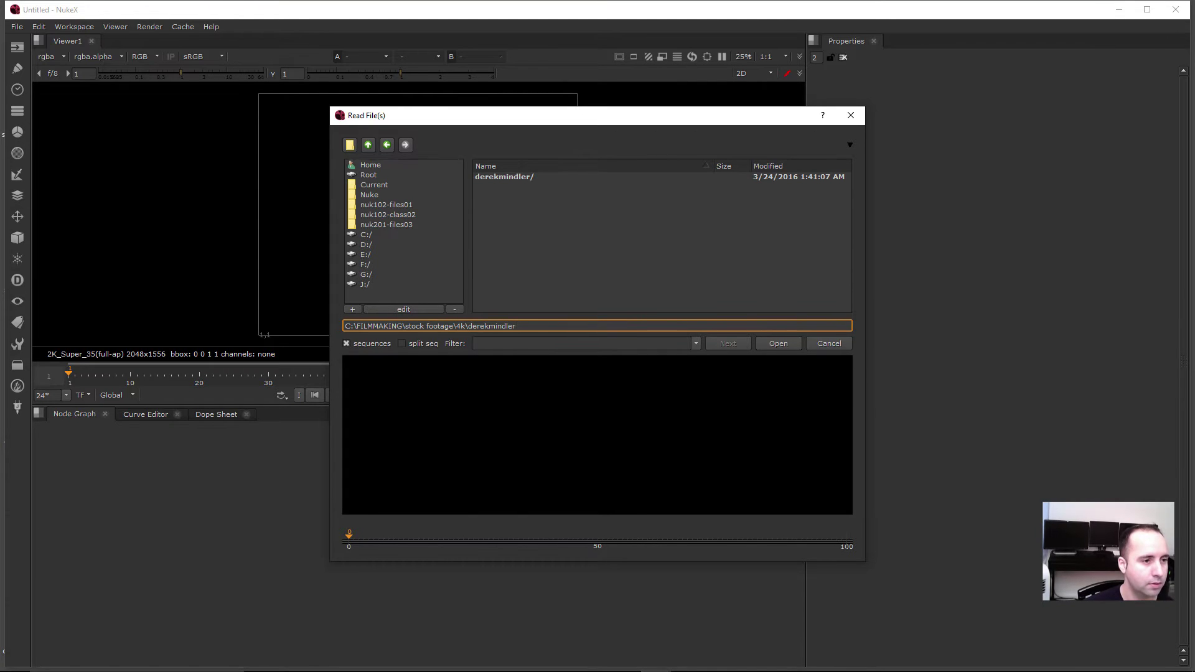
key(Return)
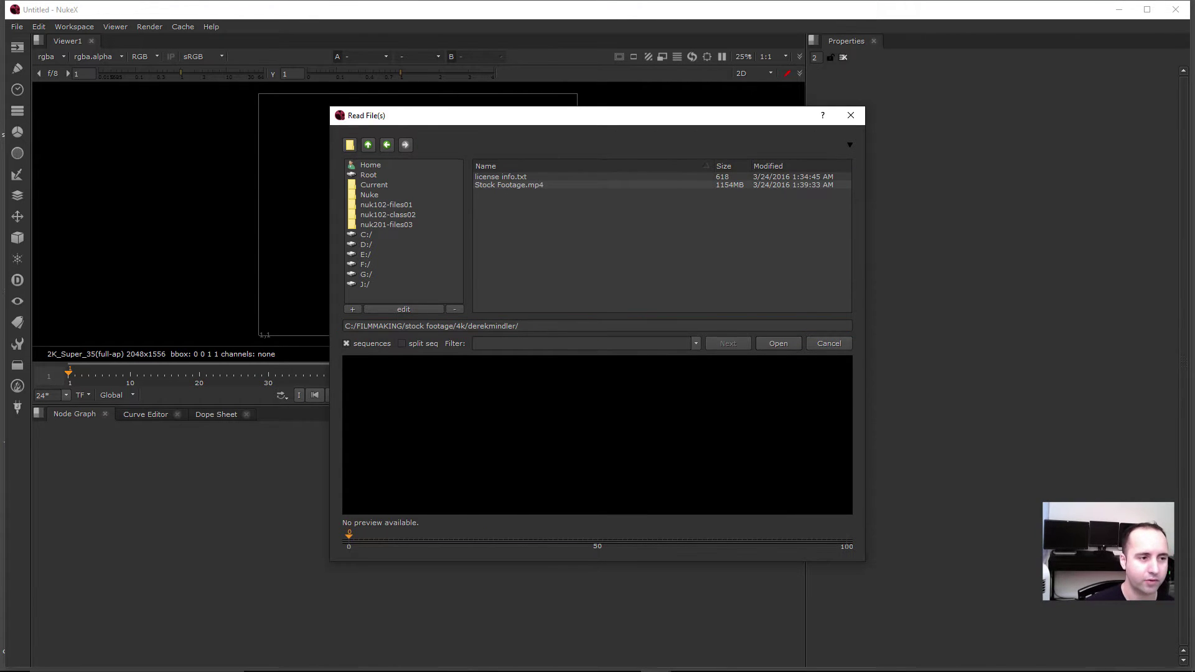
key(Return)
middle_drag(475, 472, 439, 508)
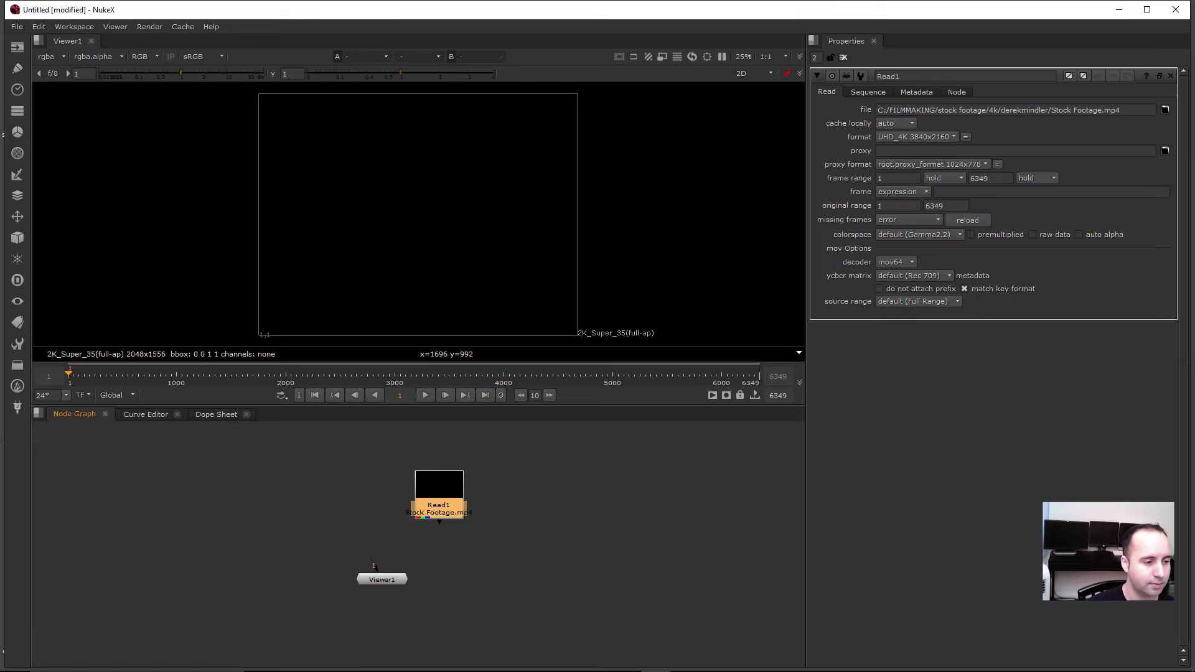
drag(438, 507, 460, 507)
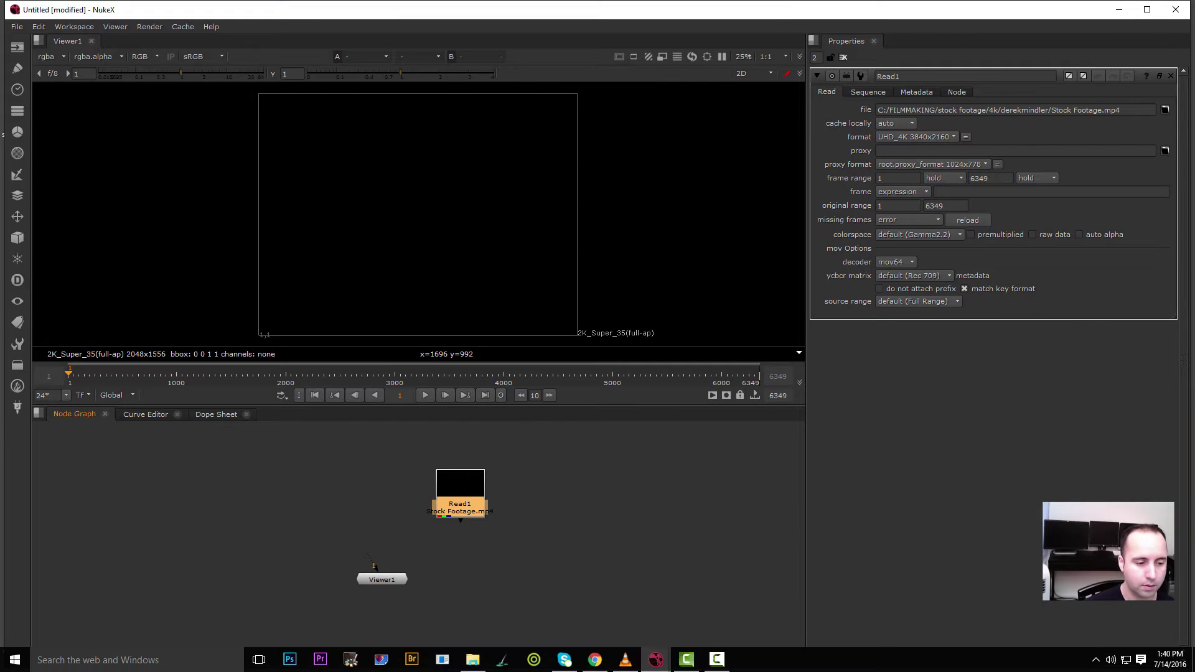
Step: Switch to VLC and examine the codec details of Stock Footage.mp4, including its resolution and frame rate
click(626, 660)
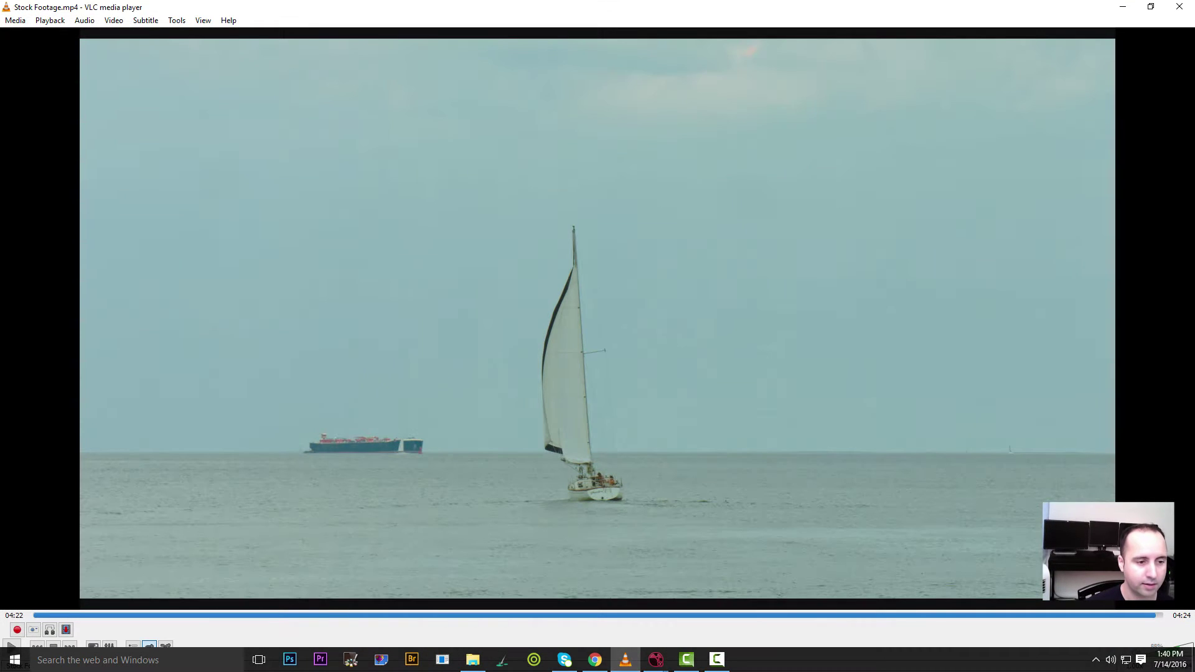
key(ctrl+i)
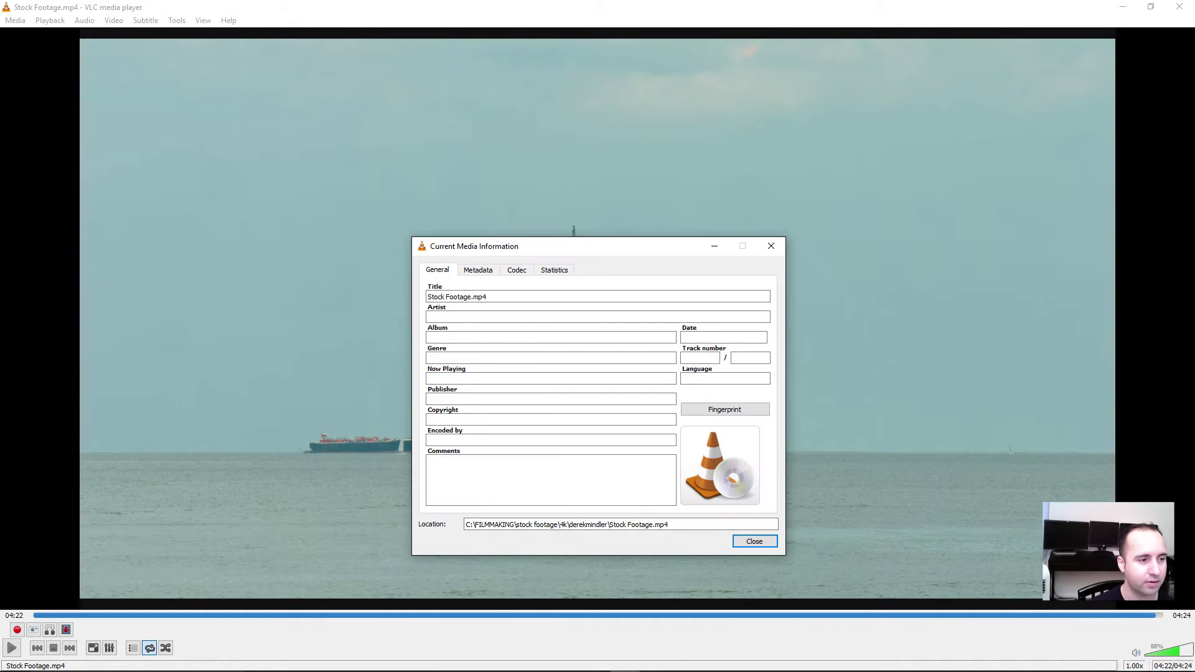
click(517, 270)
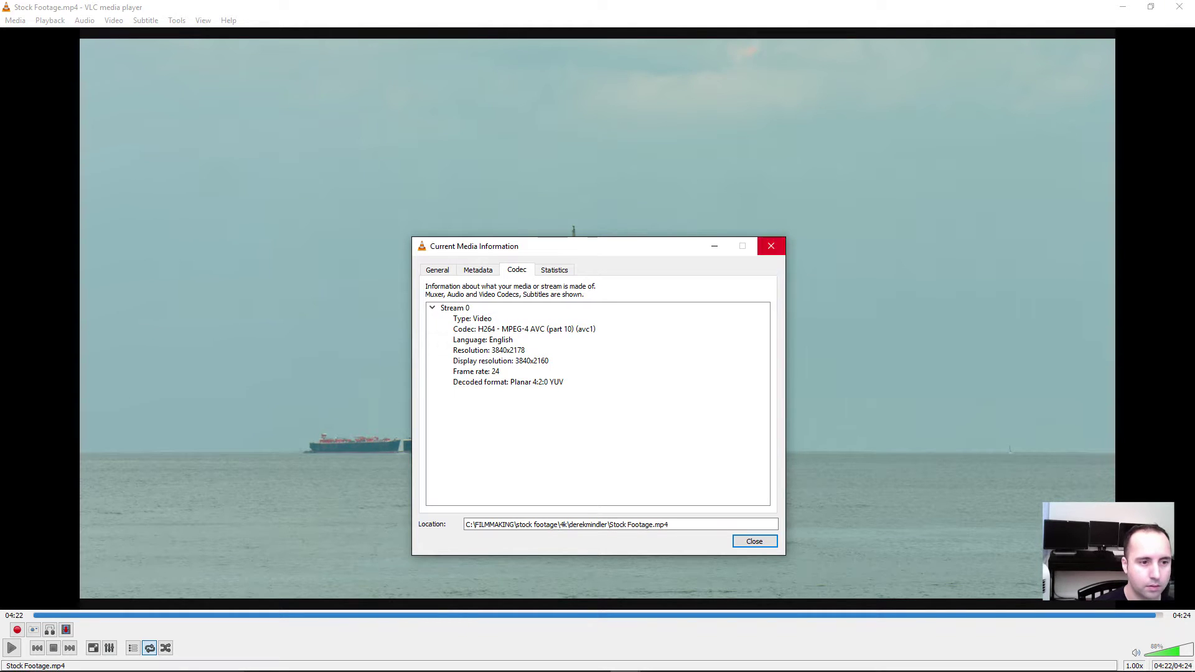
click(771, 246)
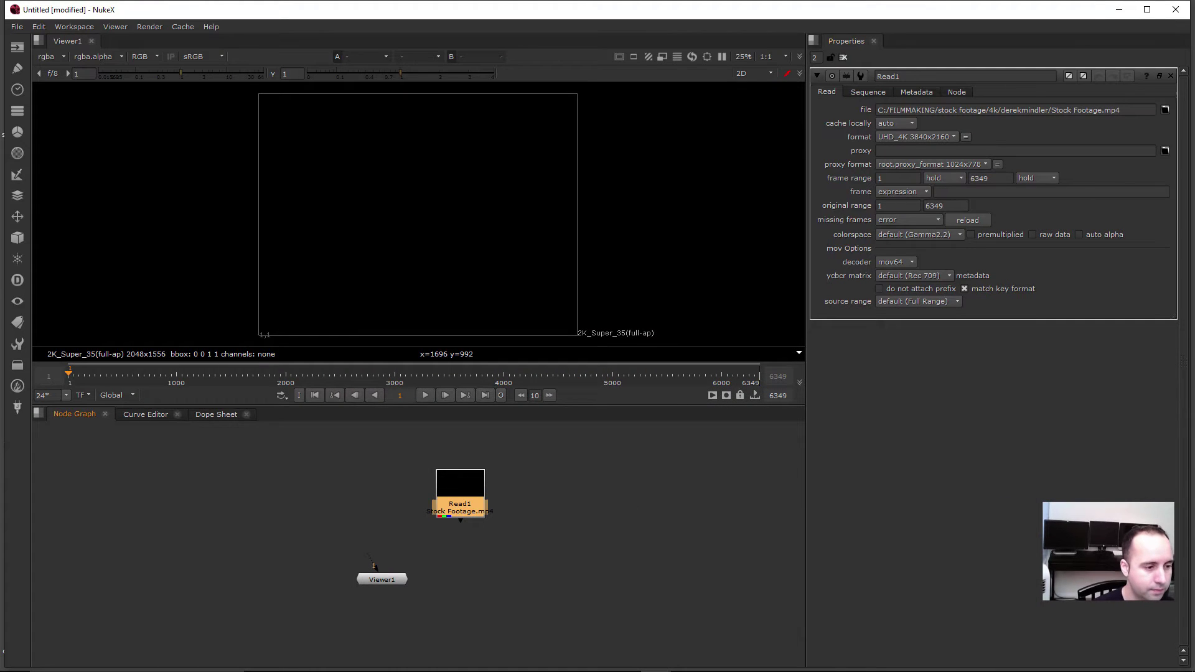
Step: In NukeX, connect the viewer to the Read node and move the playhead to frame 6038
key(1)
click(489, 375)
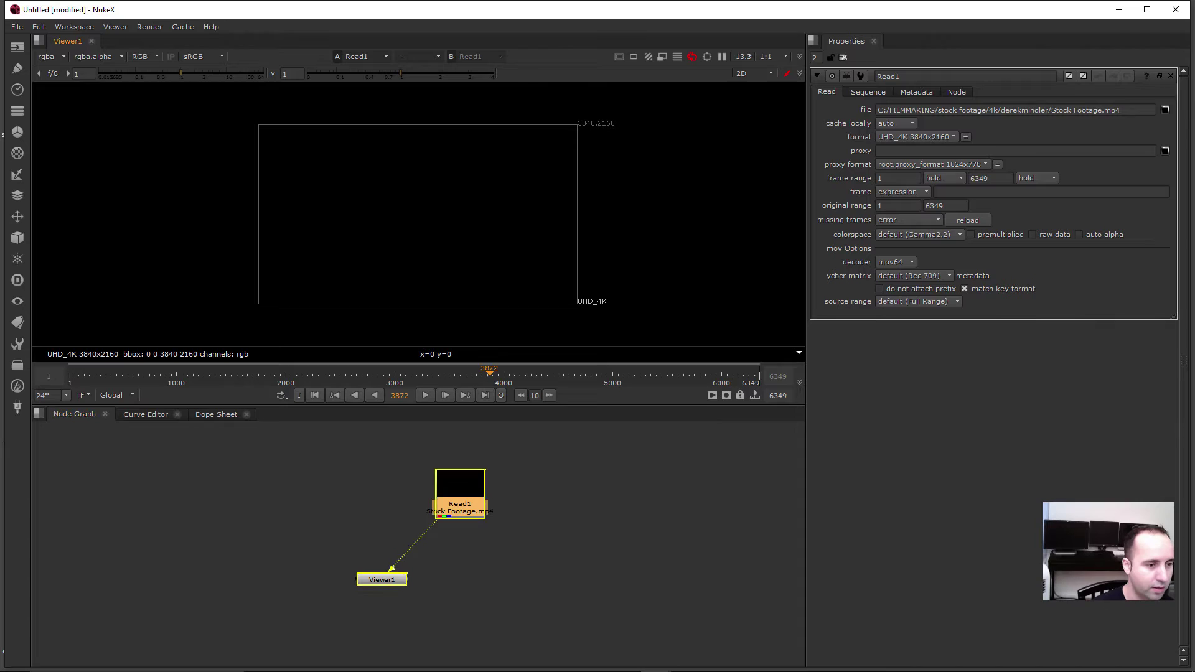
drag(499, 376, 688, 373)
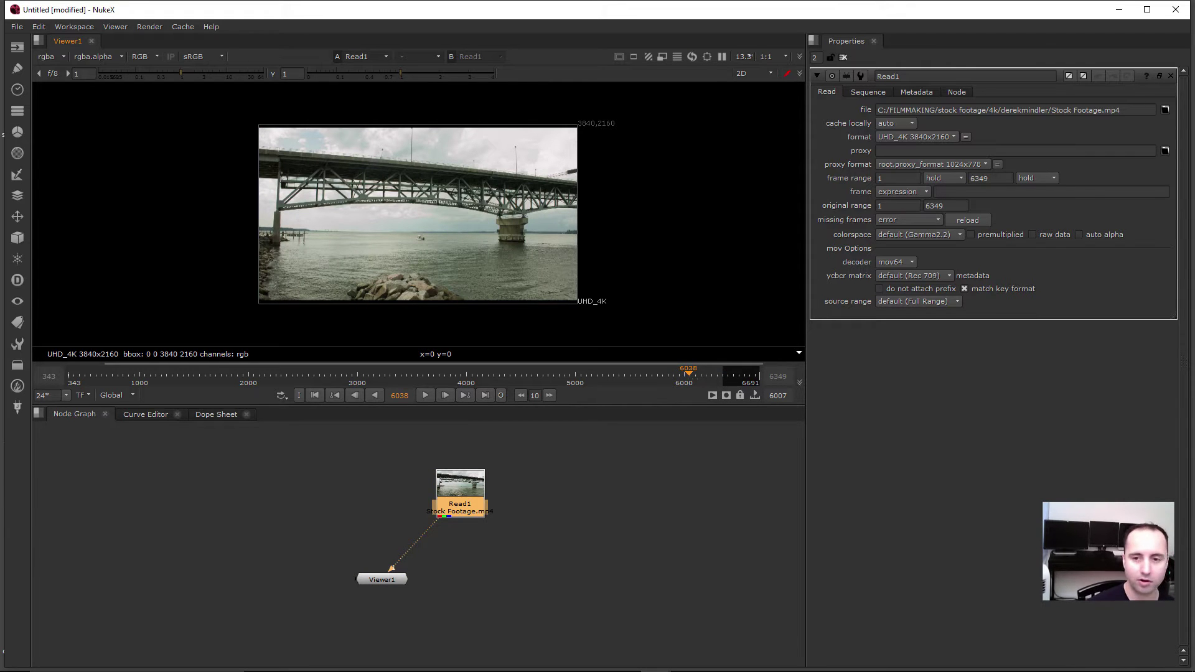
Step: Switch to VLC and skim Stock Footage.mp4 from the opening scenes through to the sailboat shot, pausing playback there
click(626, 659)
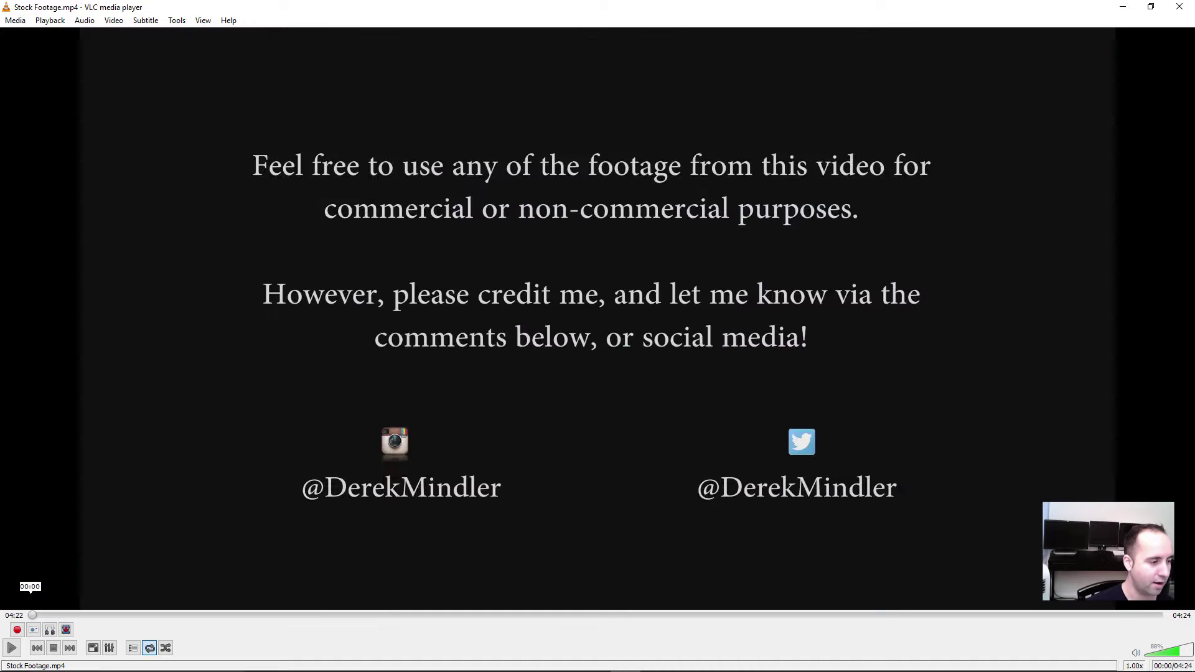
click(85, 615)
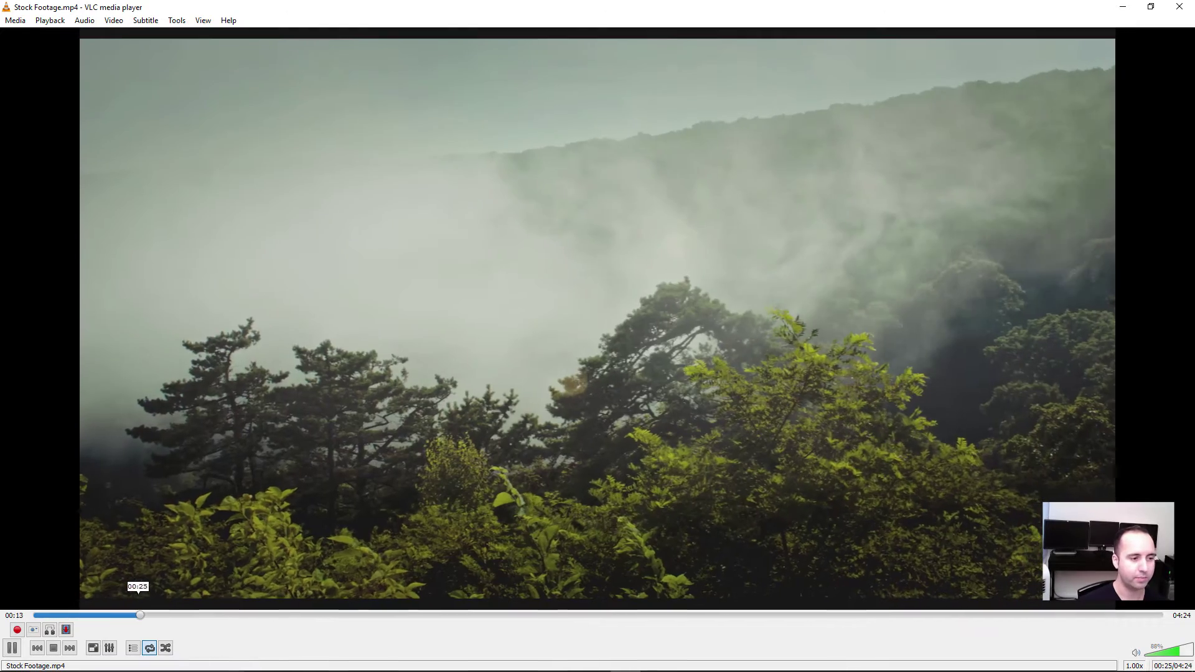
click(266, 615)
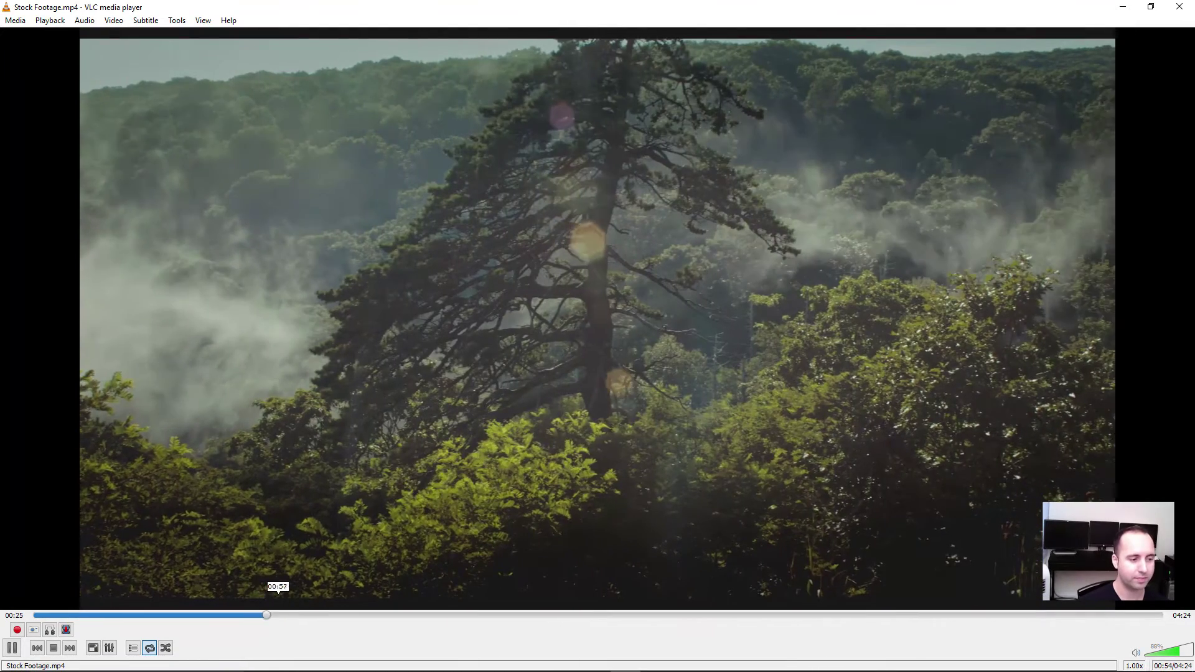
click(298, 615)
click(411, 615)
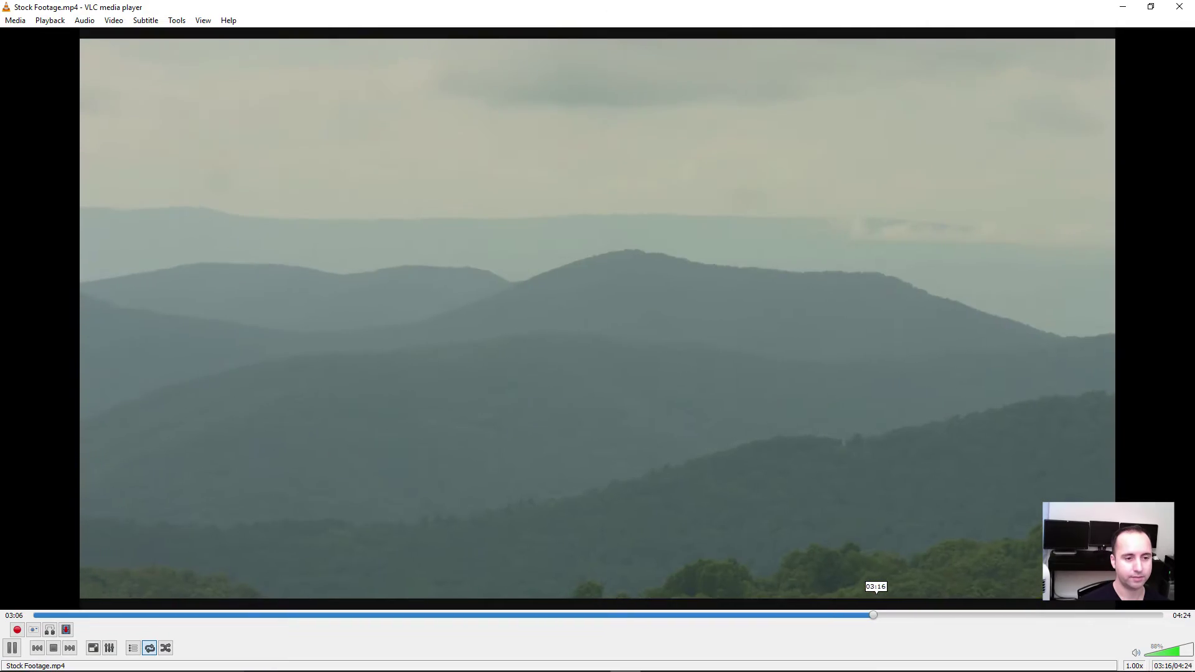
click(913, 615)
click(984, 615)
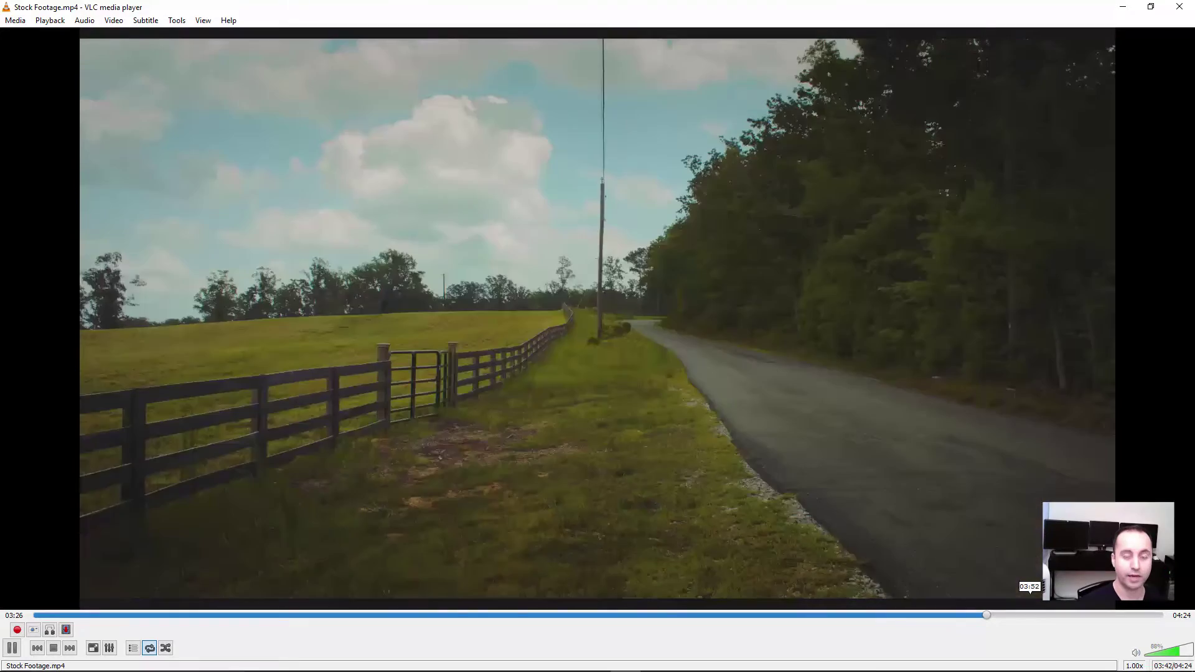
click(1029, 614)
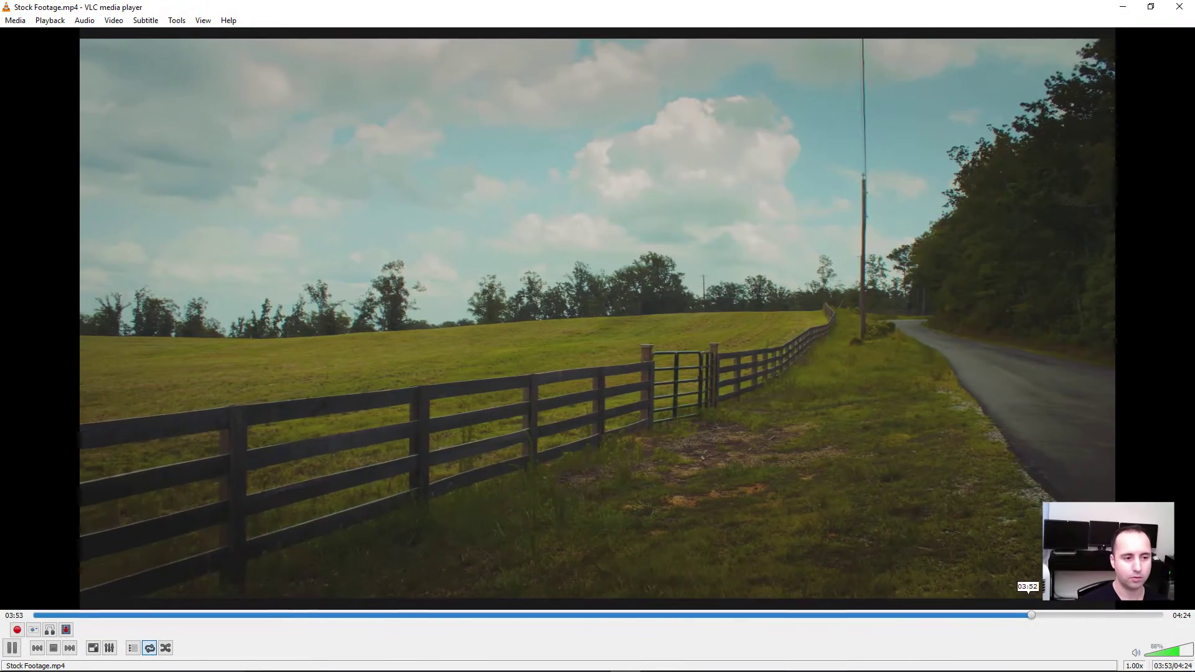
click(1069, 615)
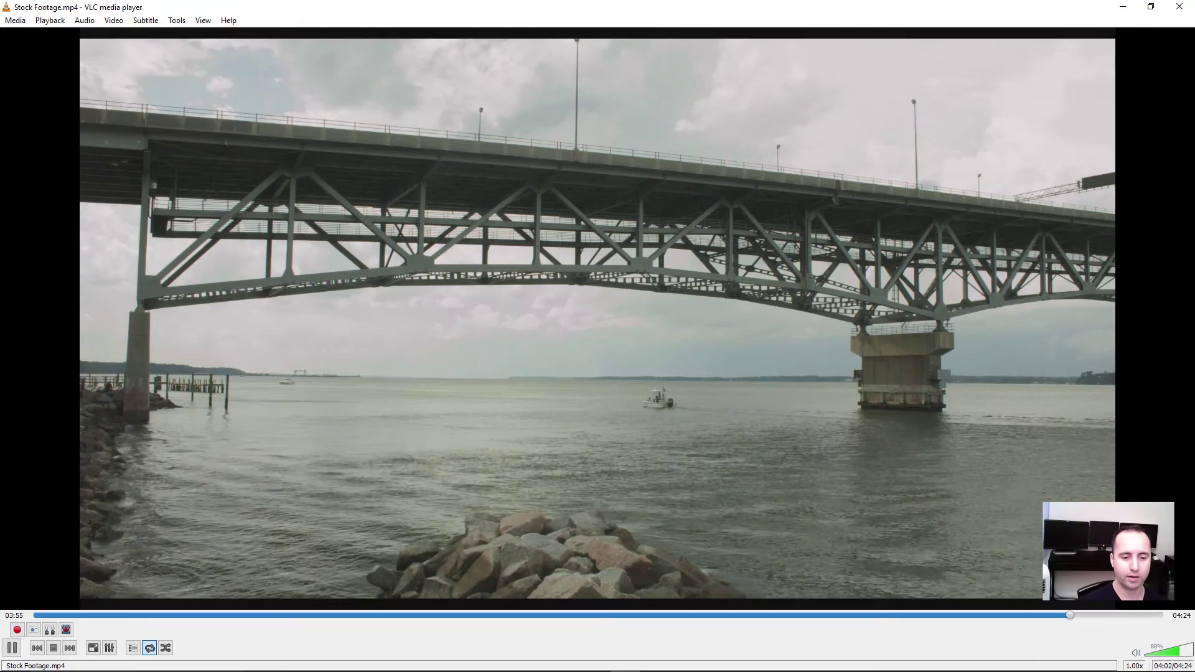
click(1081, 615)
click(1103, 615)
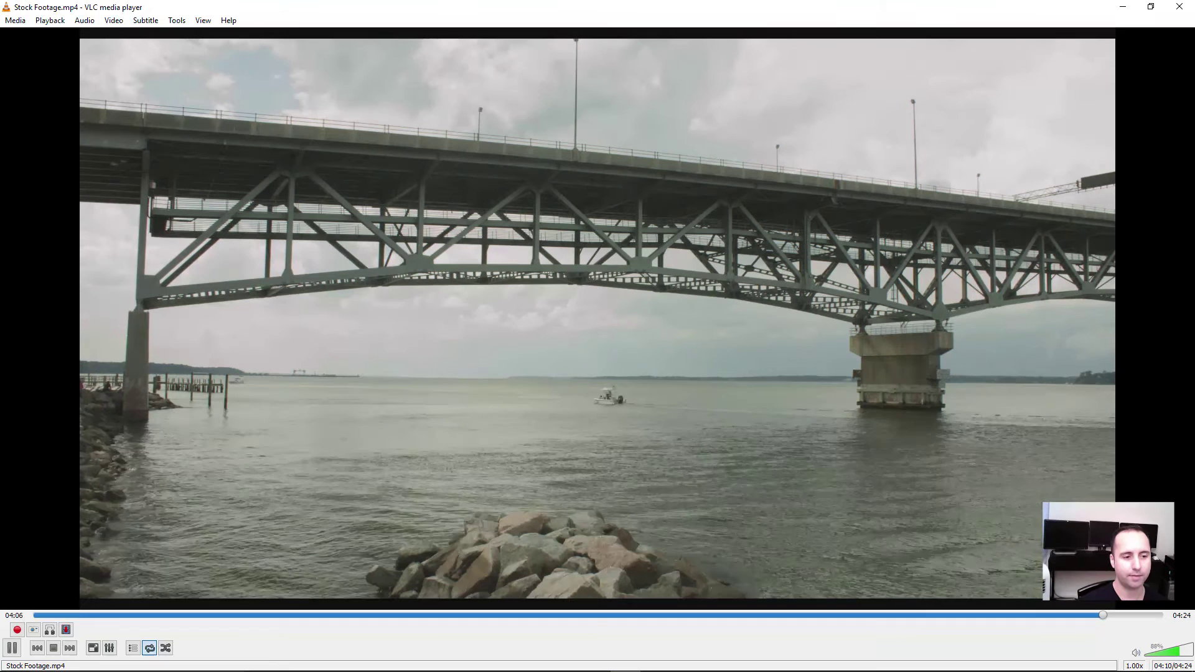
click(1124, 614)
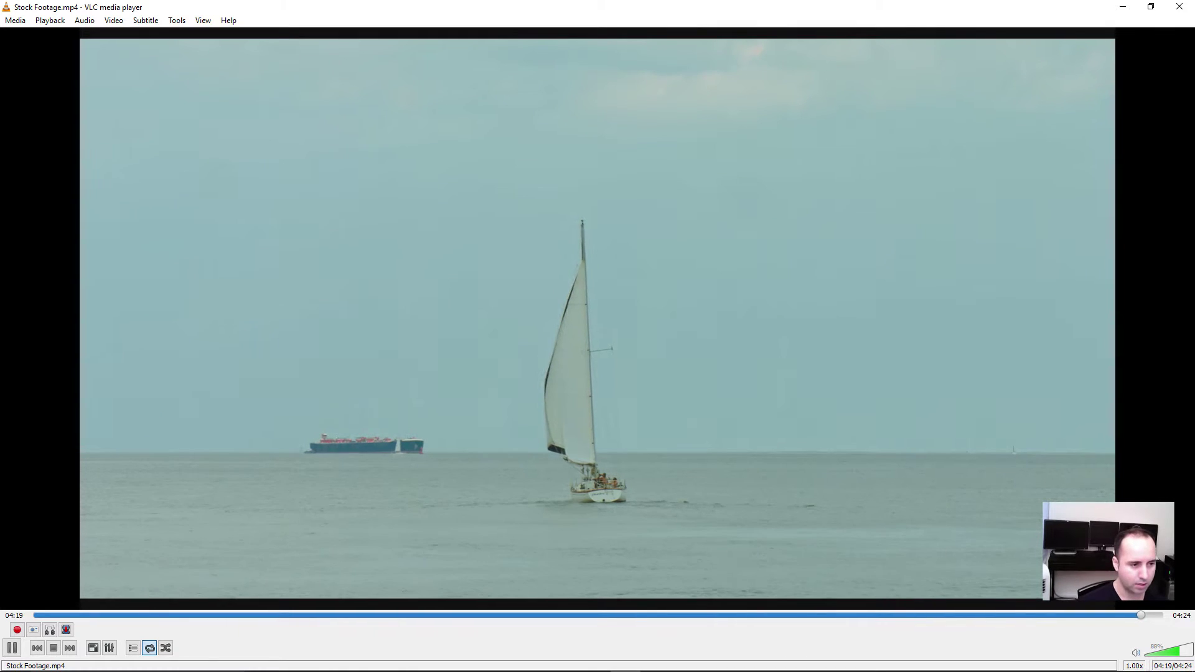
key(space)
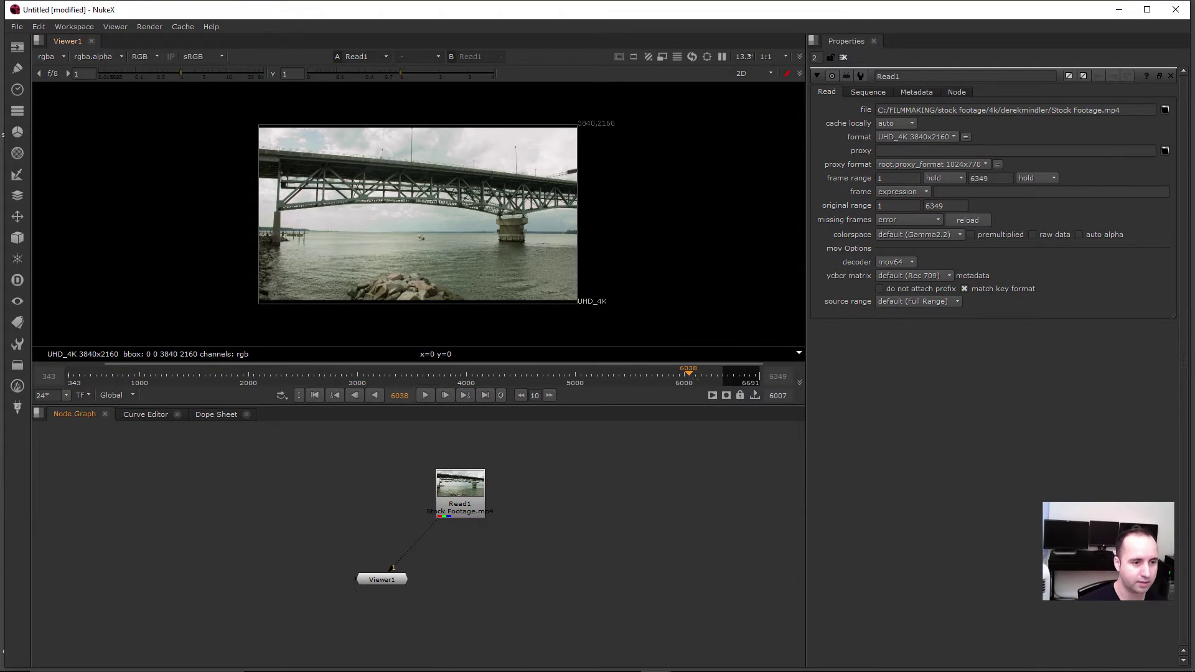
Step: In NukeX, step through the cut between the bridge and sailboat shots and park the playhead on the sailboat's first frame, 6066
drag(688, 375, 696, 375)
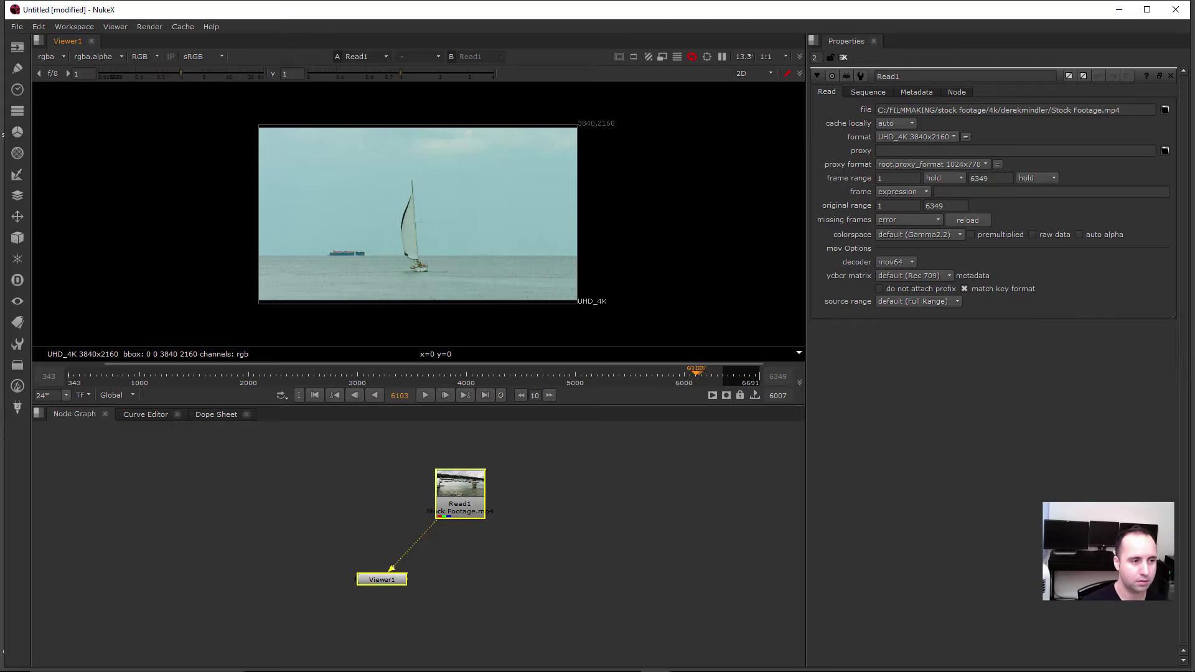
key(Left)
key(Left)
key(Left)
key(ctrl+a)
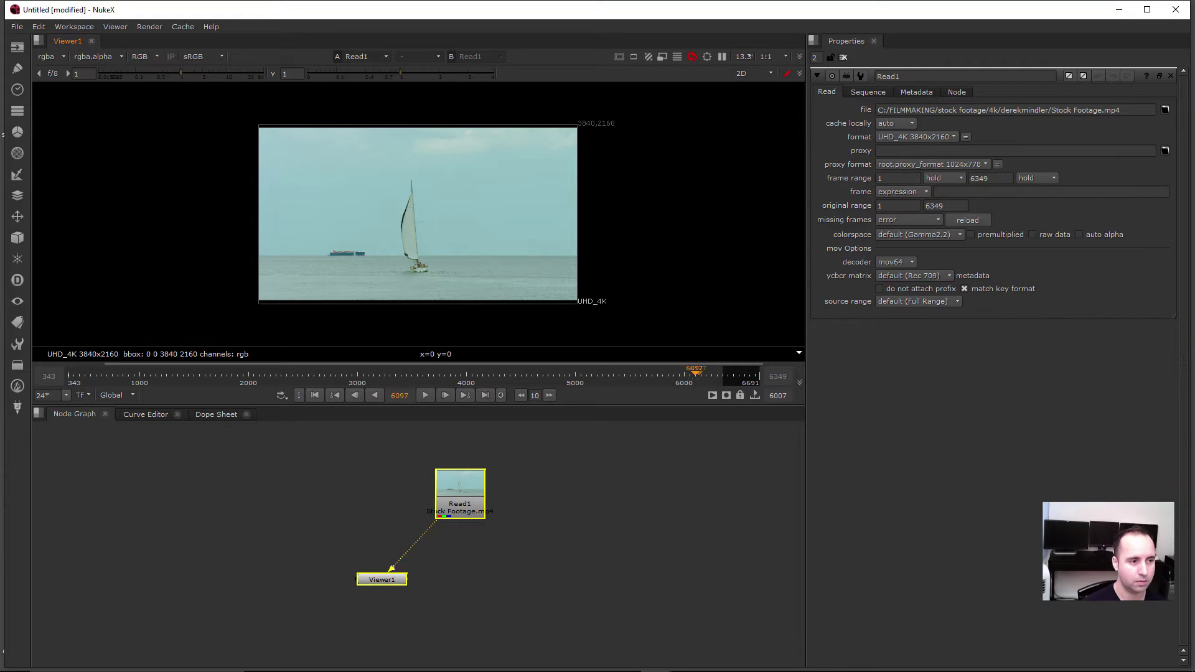
key(Left)
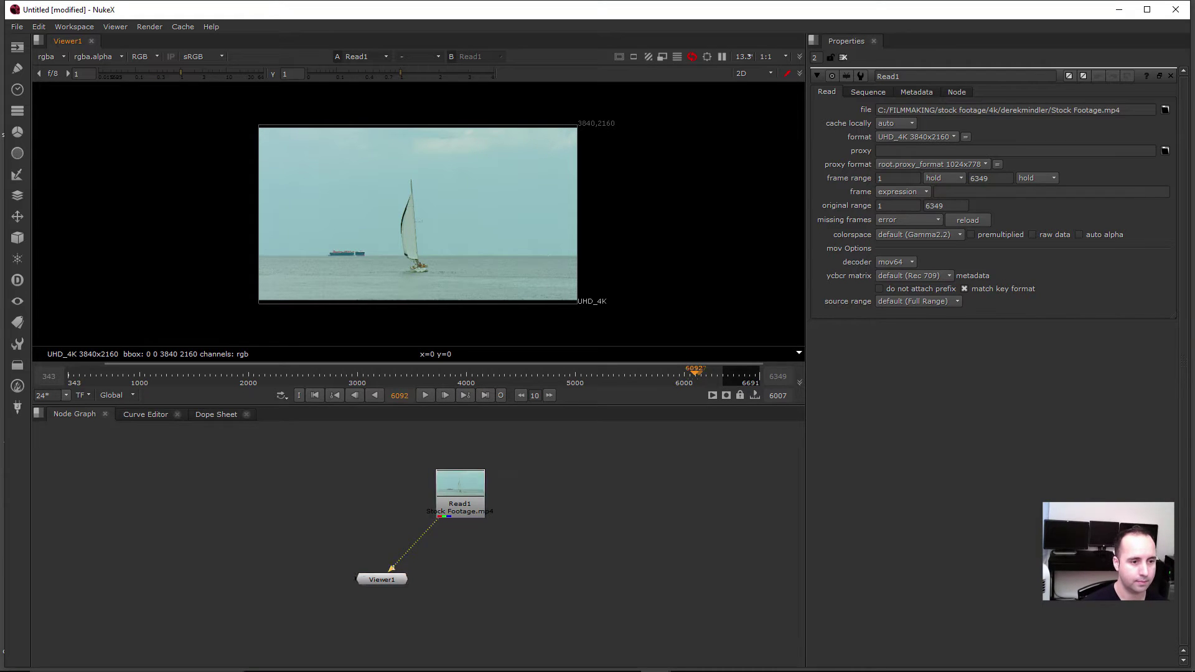
drag(694, 375, 688, 375)
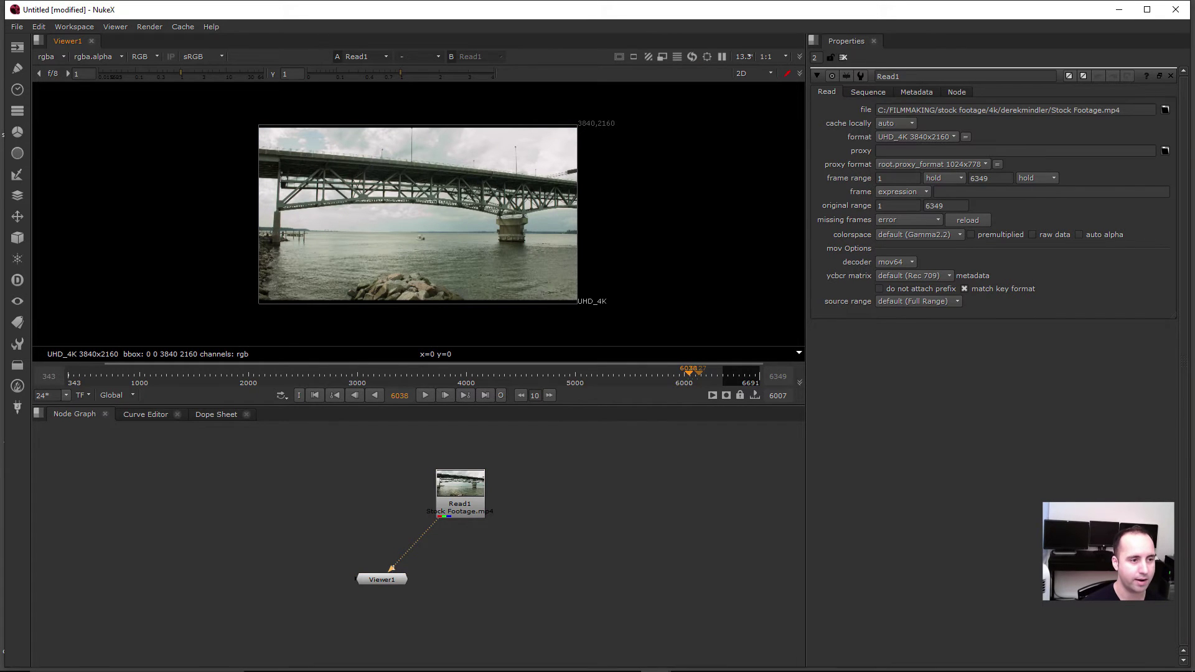
key(Right)
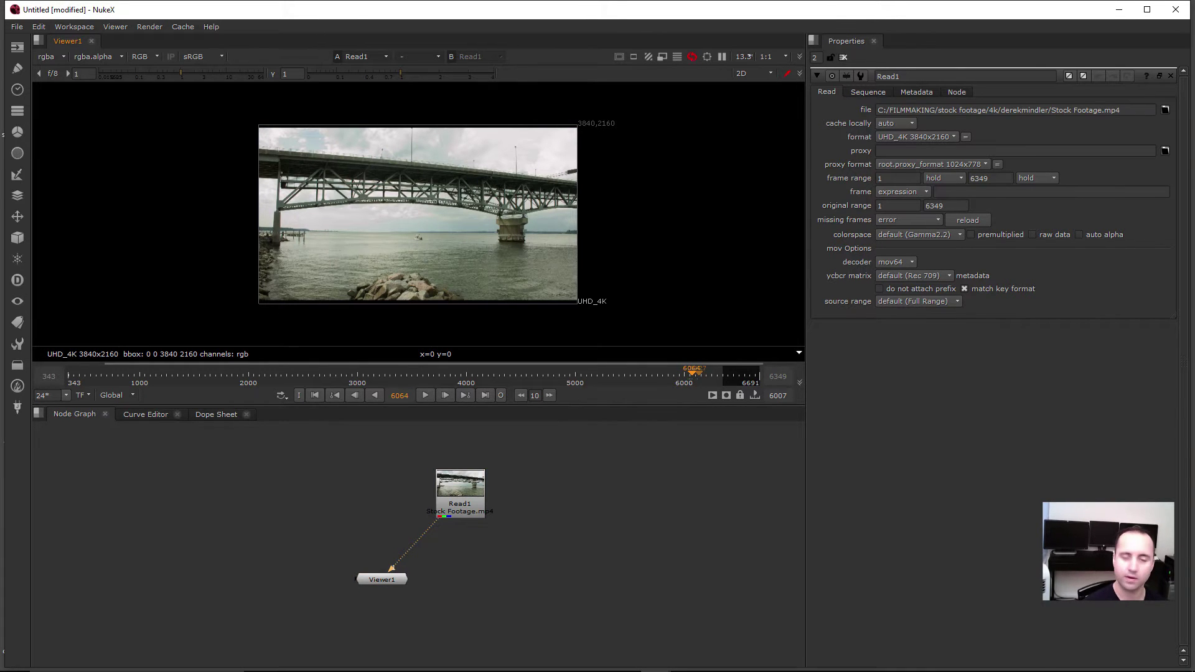
key(Right)
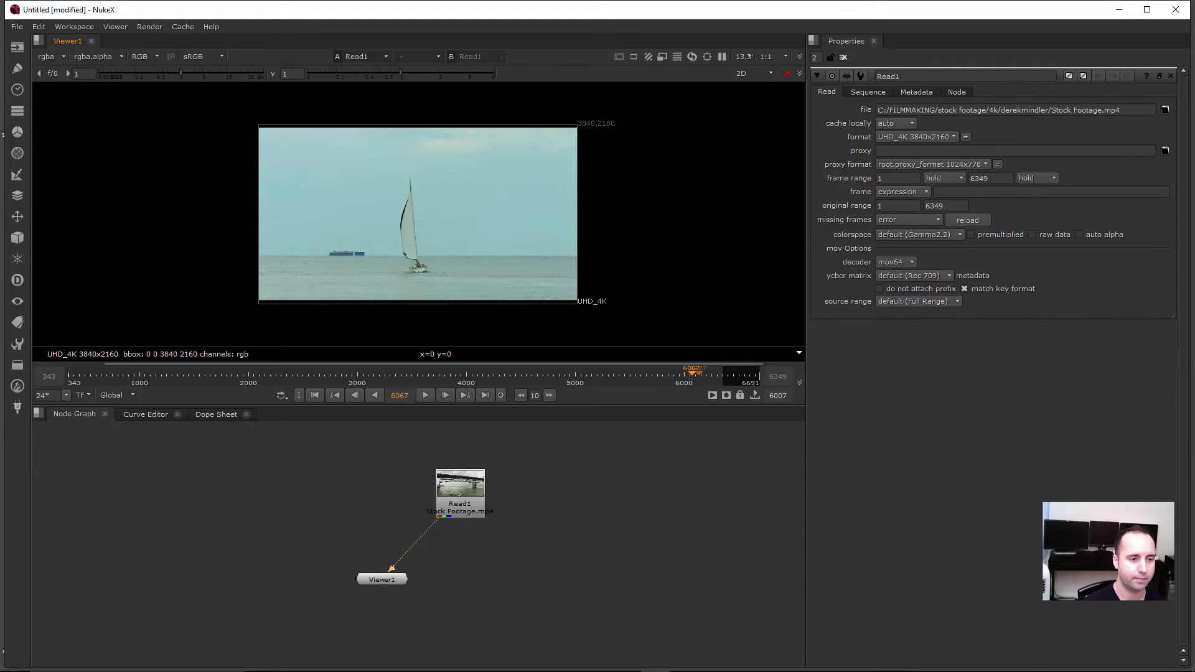
key(Left)
key(Left)
key(Right)
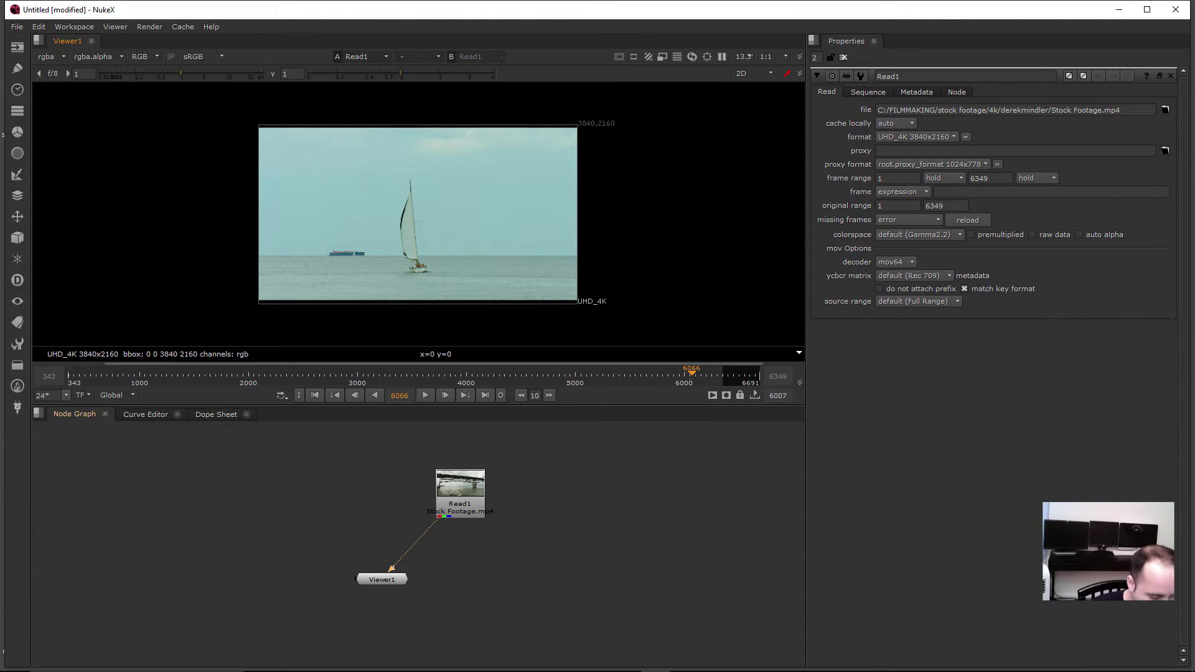
Step: Shift the Read node slightly away from the viewer node and insert a Write node directly below it
drag(460, 489, 508, 475)
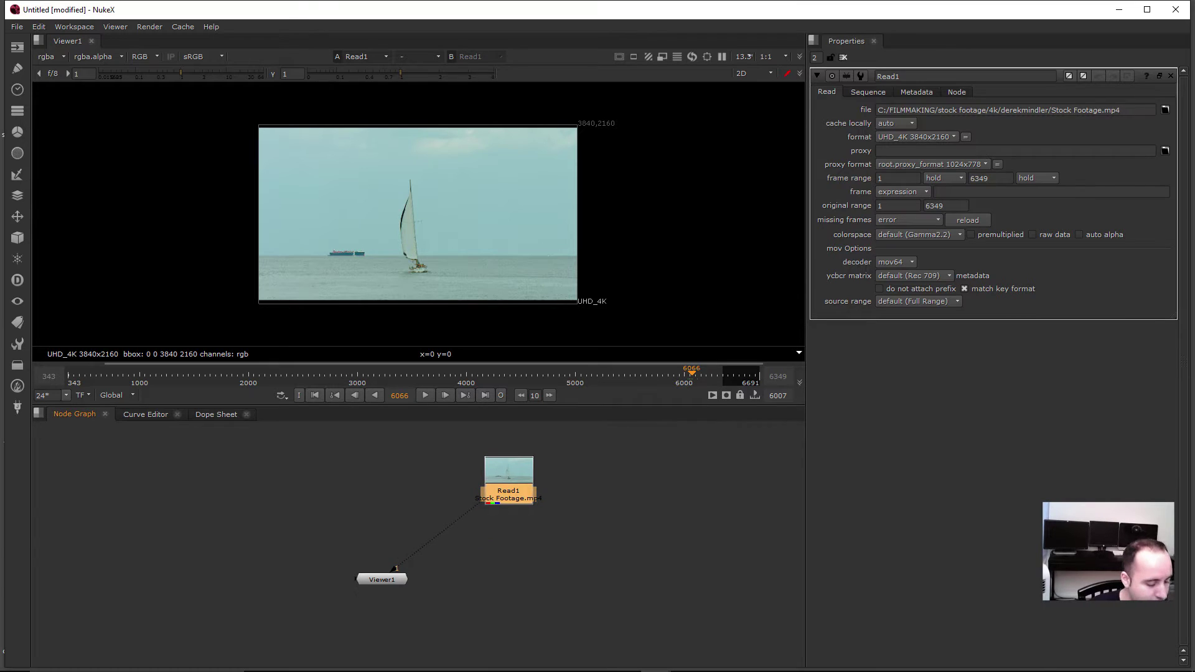
key(w)
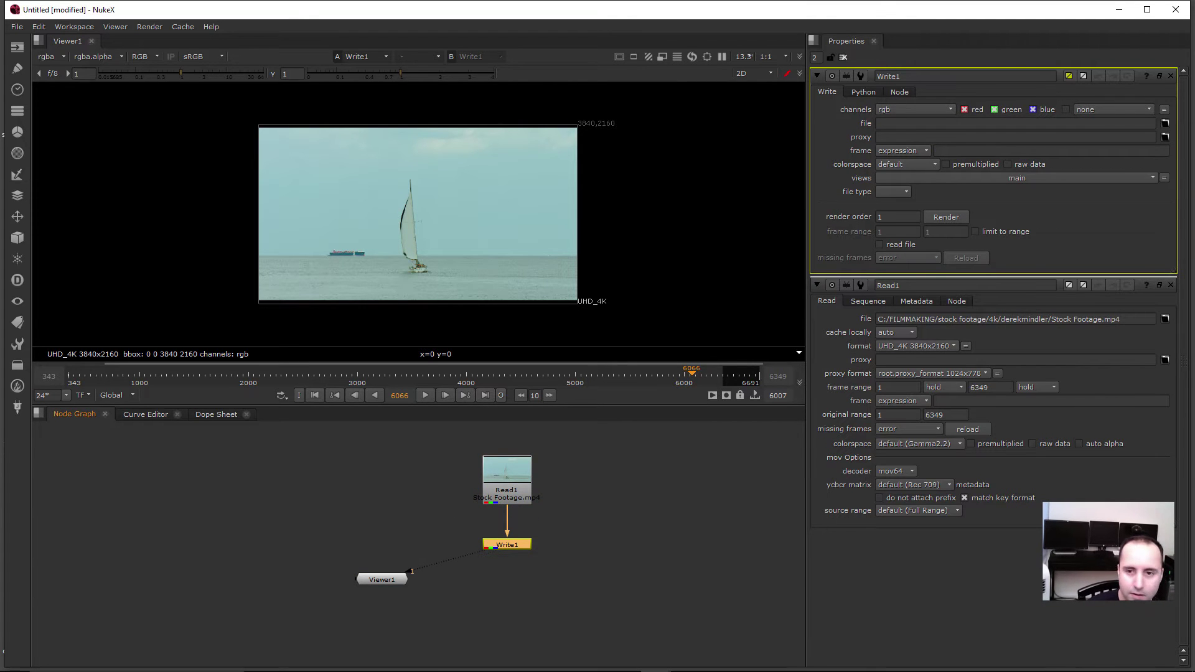
Step: Switch to File Explorer and create a folder named plates inside the "0004 - Nuke 101 Class 3 -" folder of filmArsenalYoutubeVideos
key(alt+Tab)
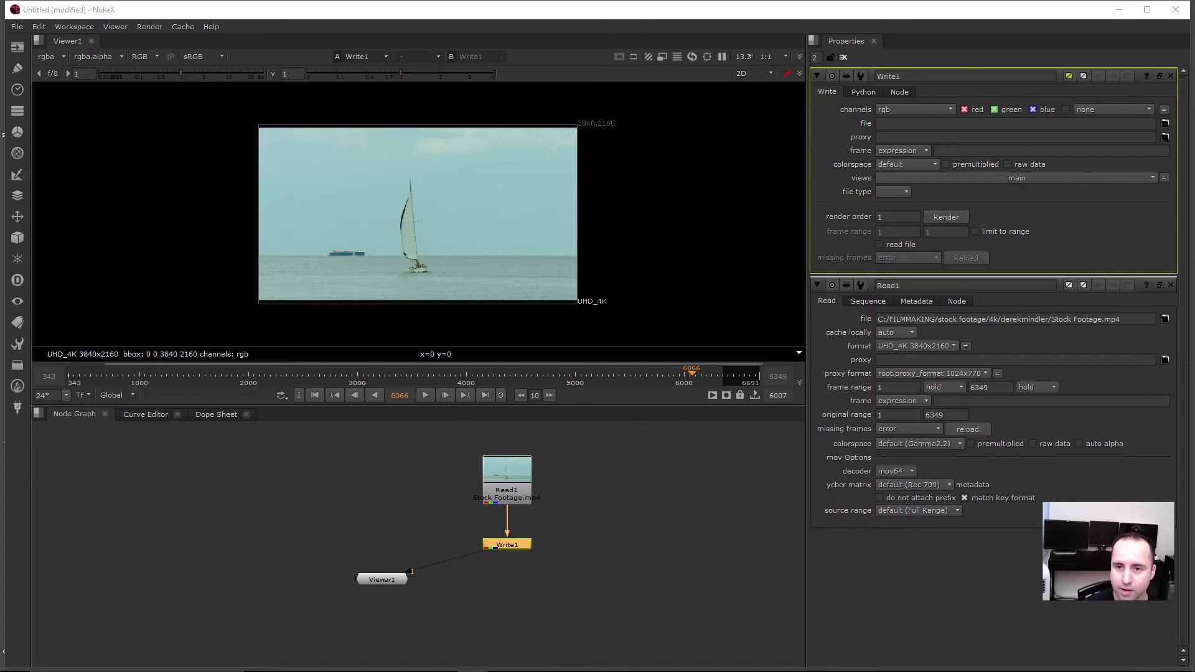
key(alt+Tab)
click(338, 306)
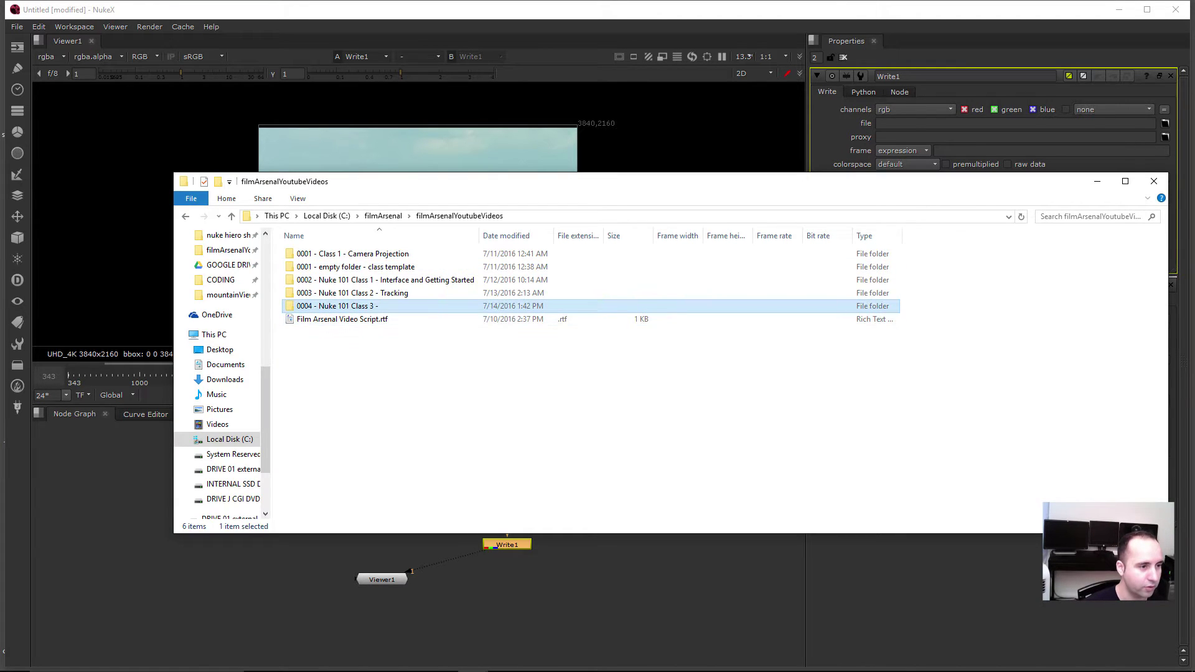
key(Return)
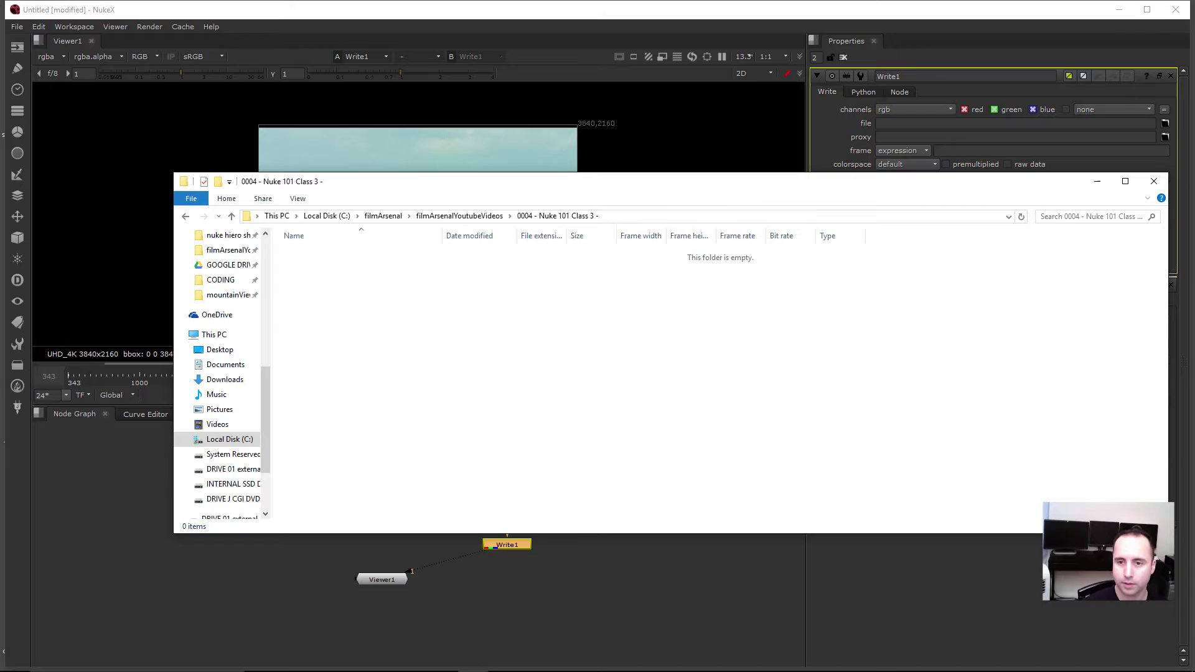
key(BackSpace)
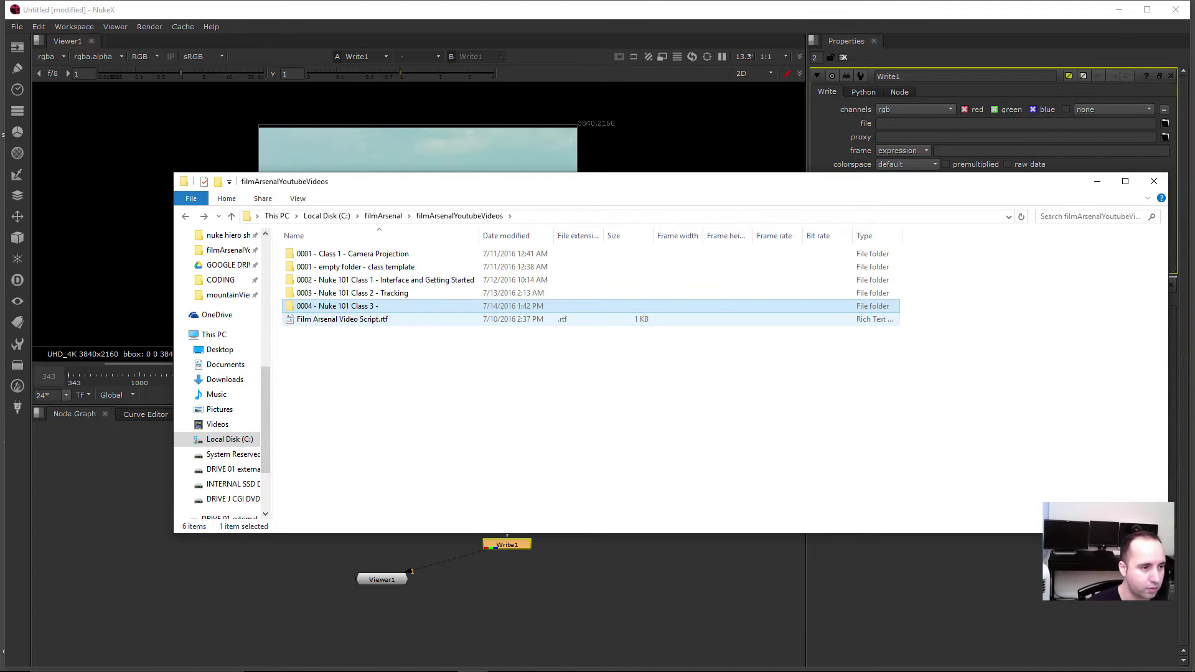
key(Return)
key(ctrl+shift+n)
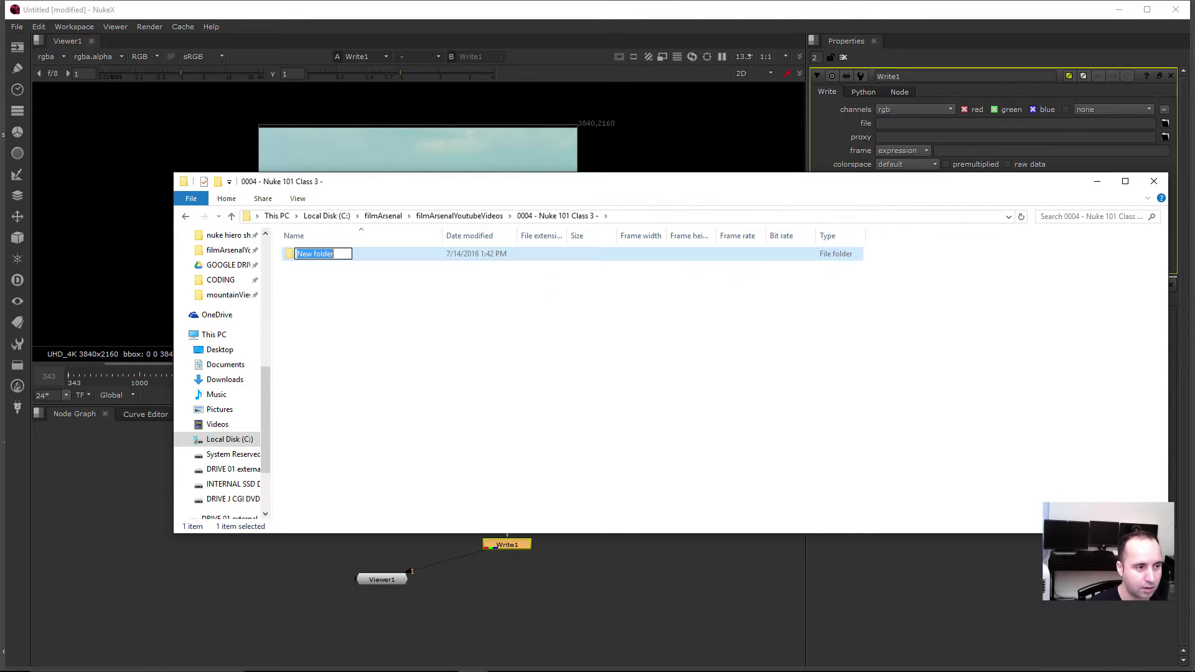
text(plates)
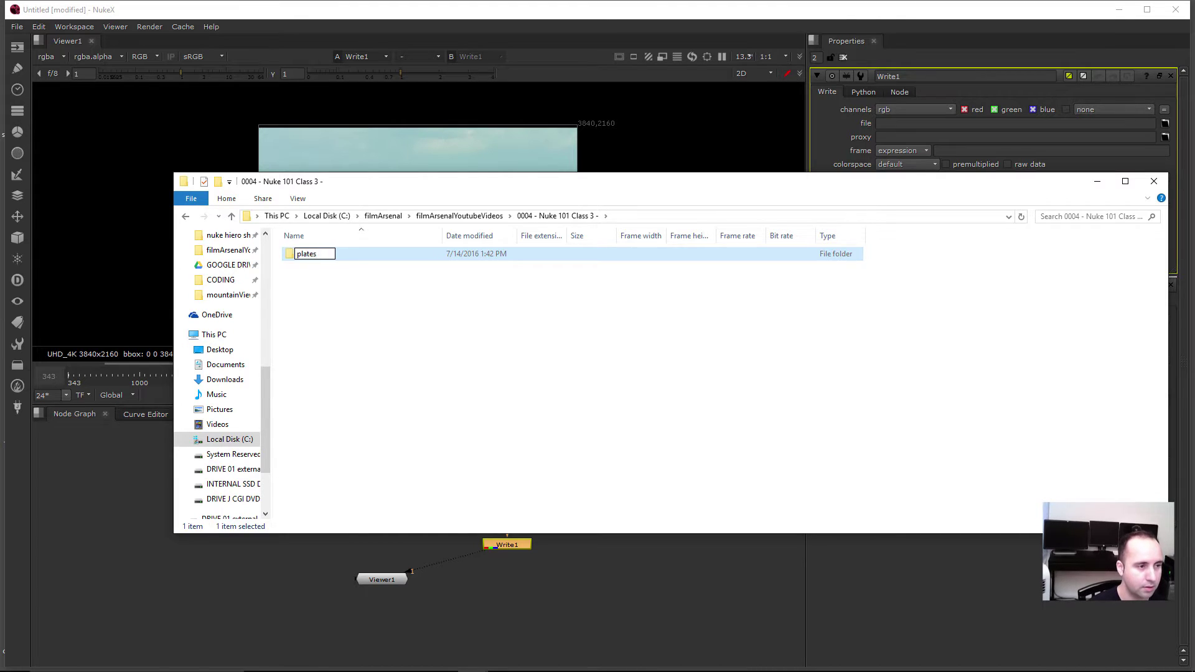
key(Return)
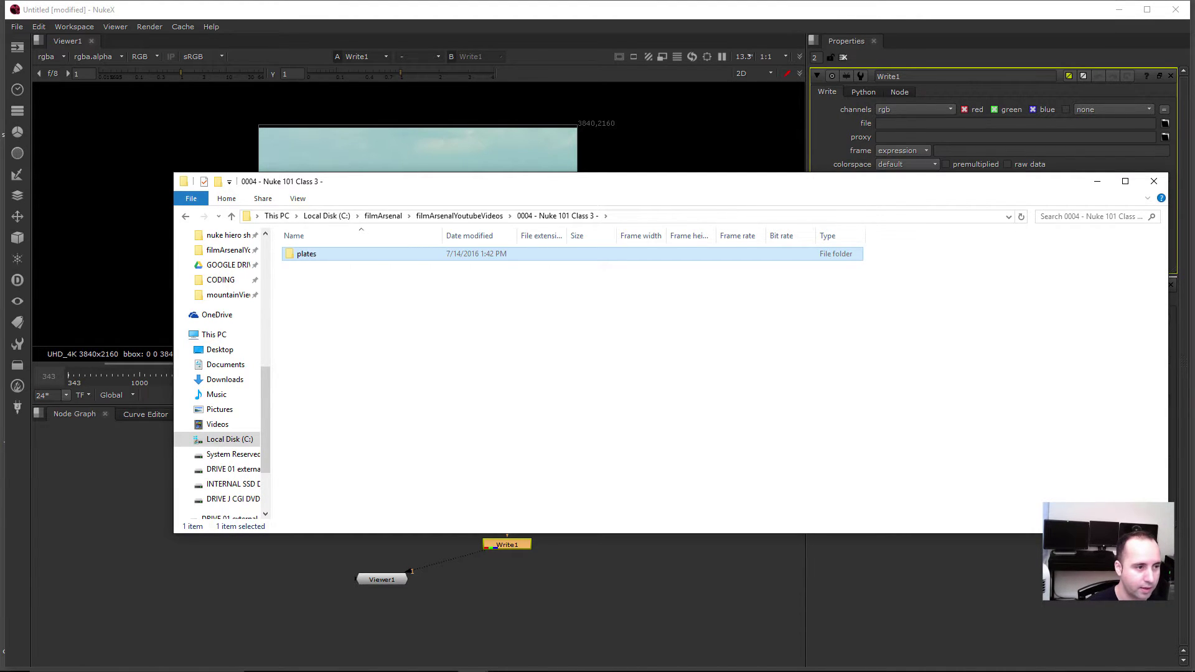
Step: Copy the plates folder's path, switch to NukeX and paste it as the Write node's output file path
key(Return)
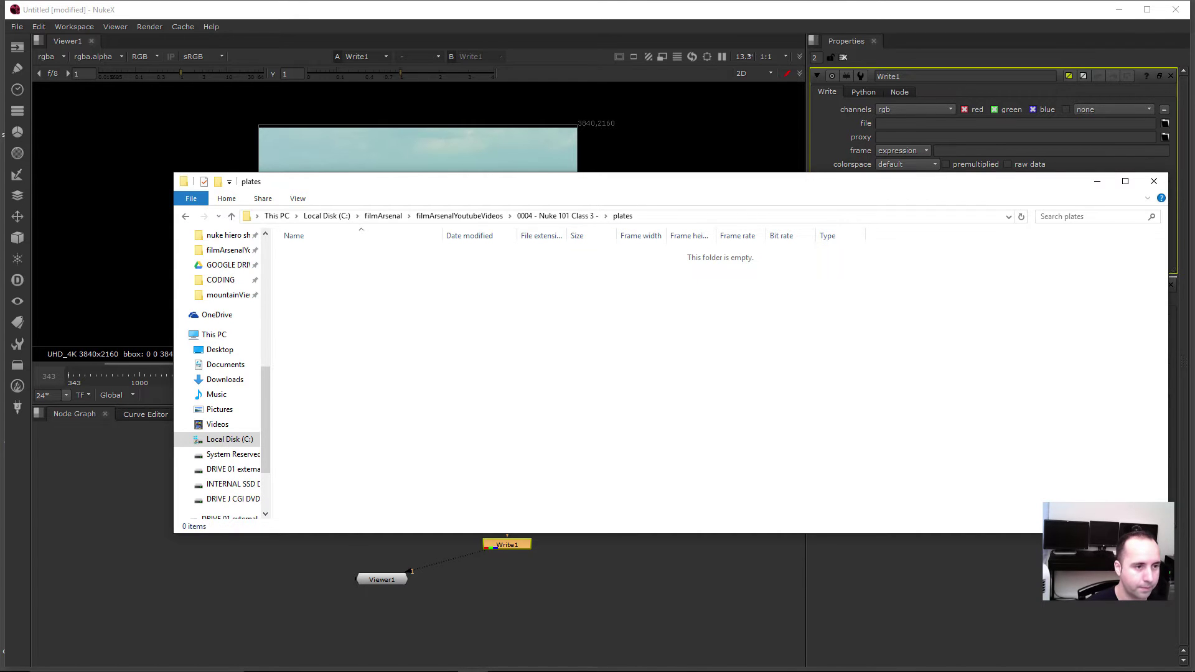
click(703, 216)
key(ctrl+c)
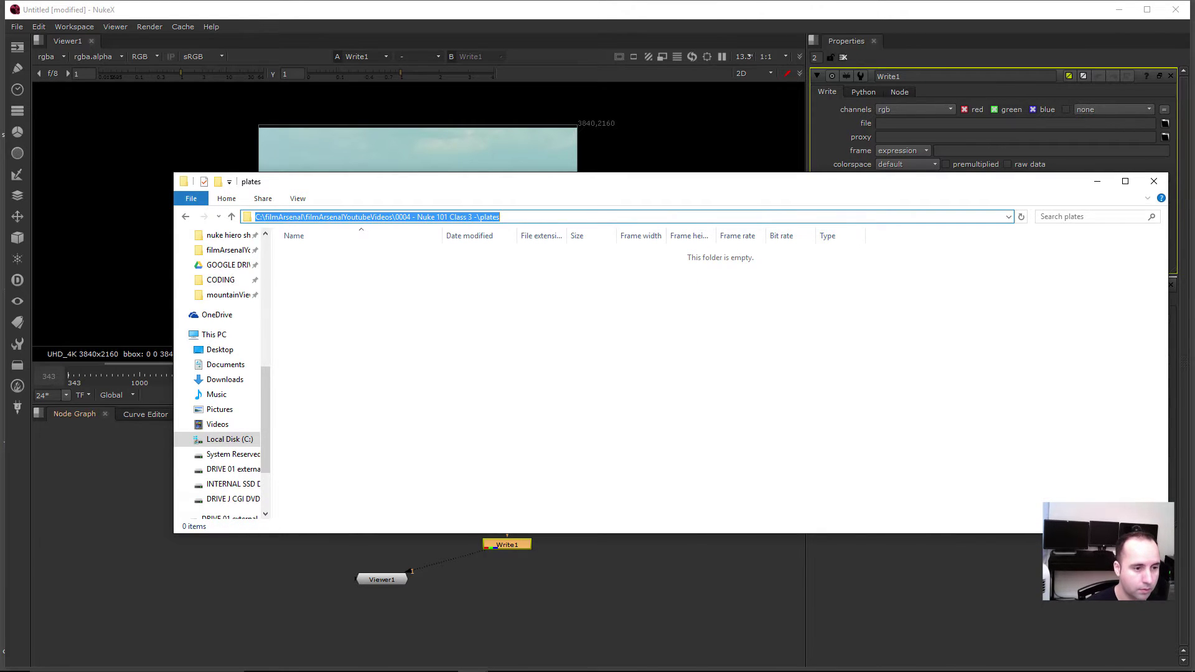
key(alt+Tab)
click(507, 544)
click(382, 579)
click(507, 544)
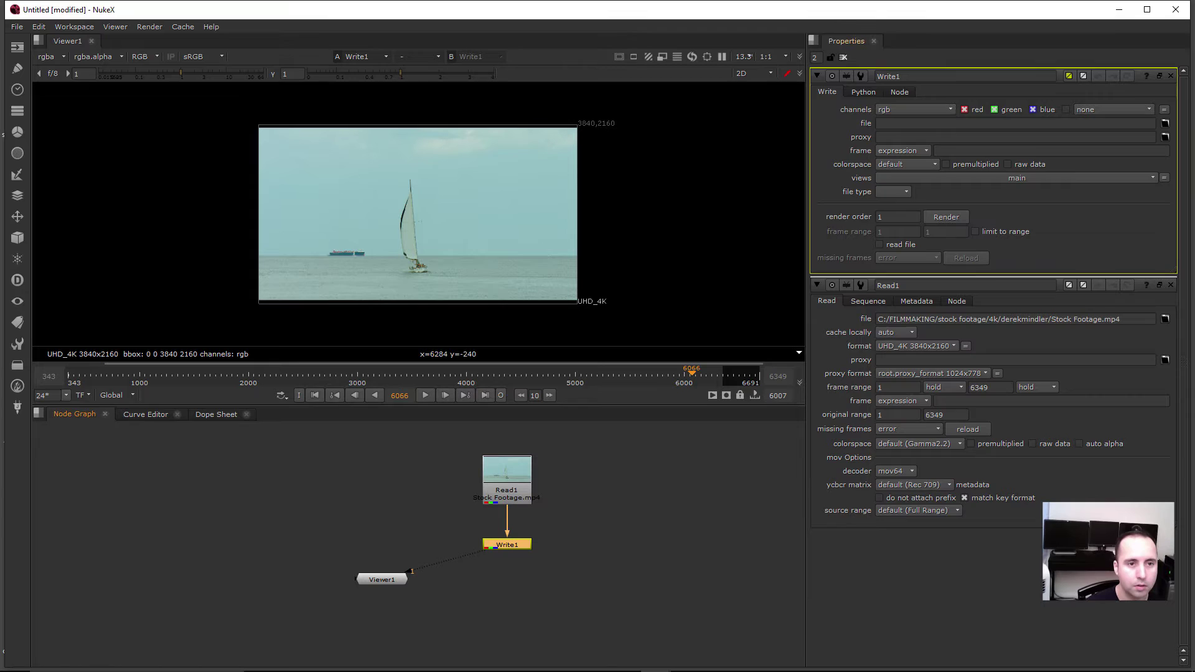
click(1015, 123)
key(ctrl+v)
Step: Set the Write node to output an EXR sequence named 2kBoatFootage_%00d.exr inside the plates folder
click(1165, 123)
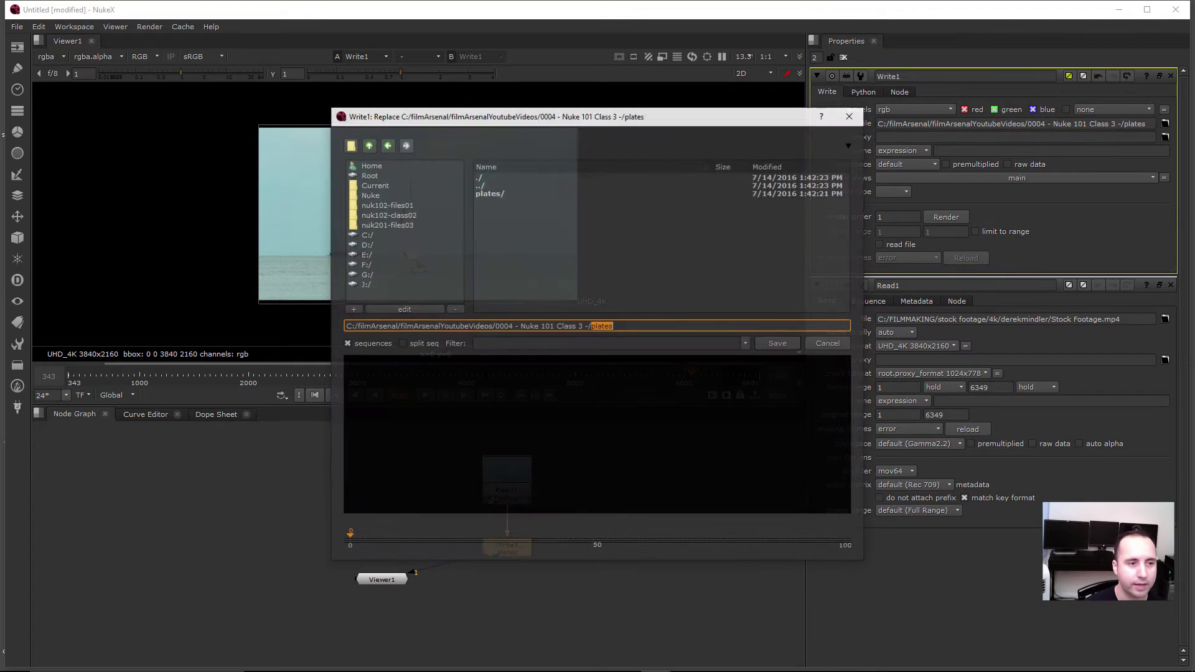
click(613, 326)
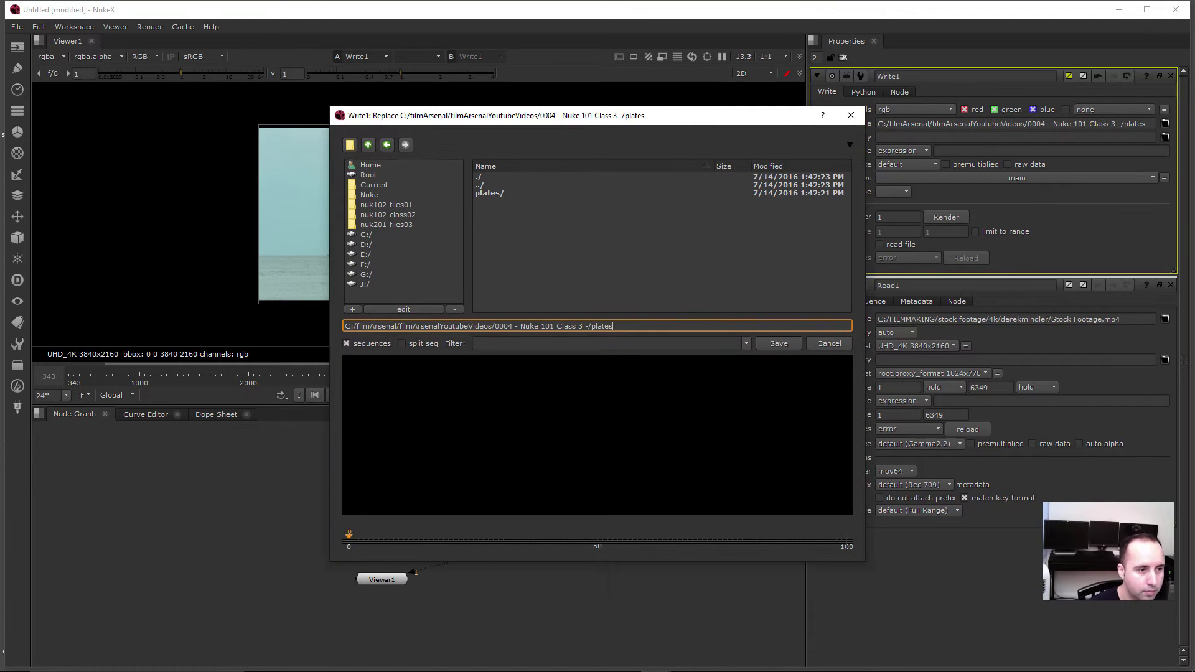
key(Return)
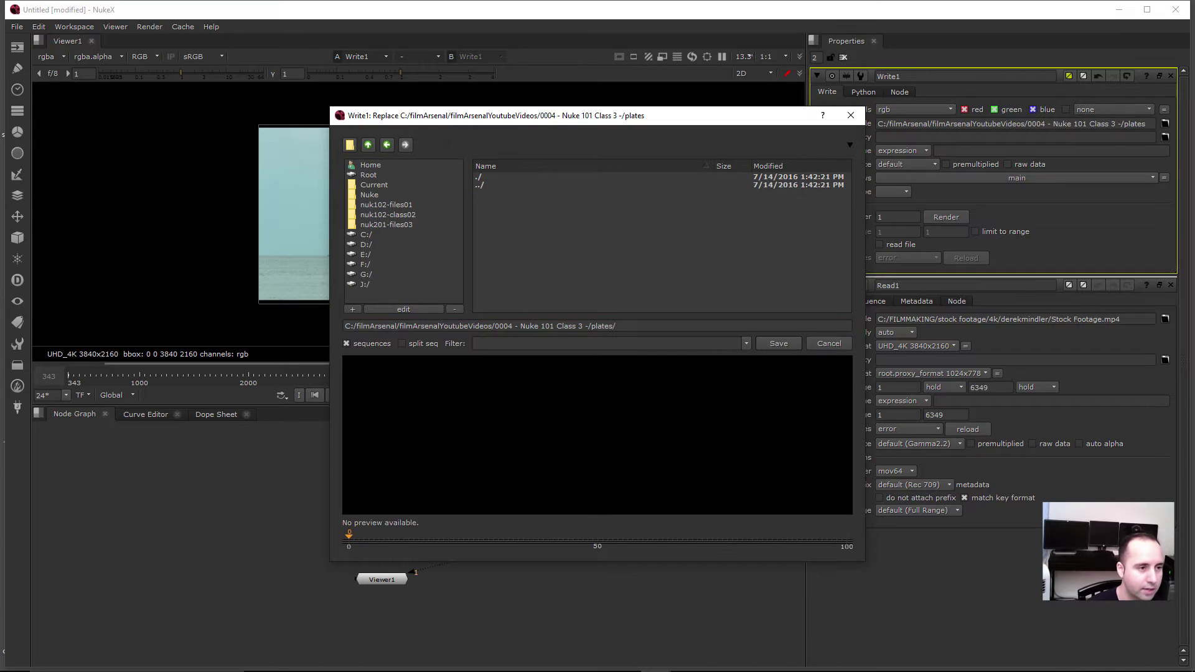
click(616, 326)
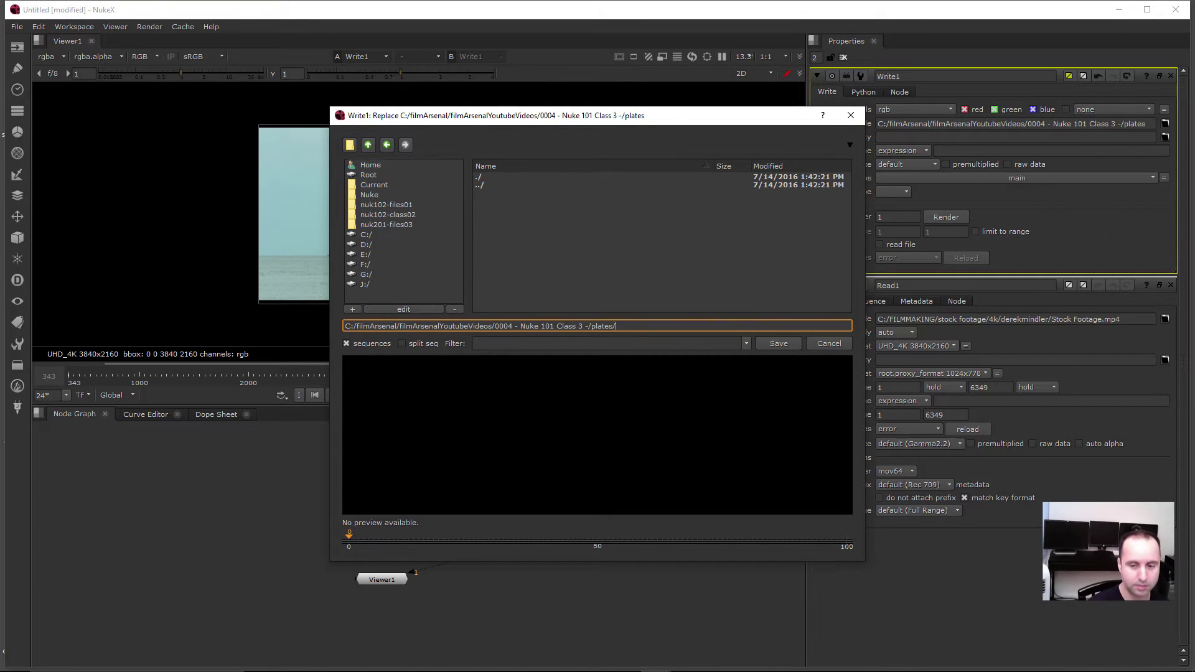
text(4)
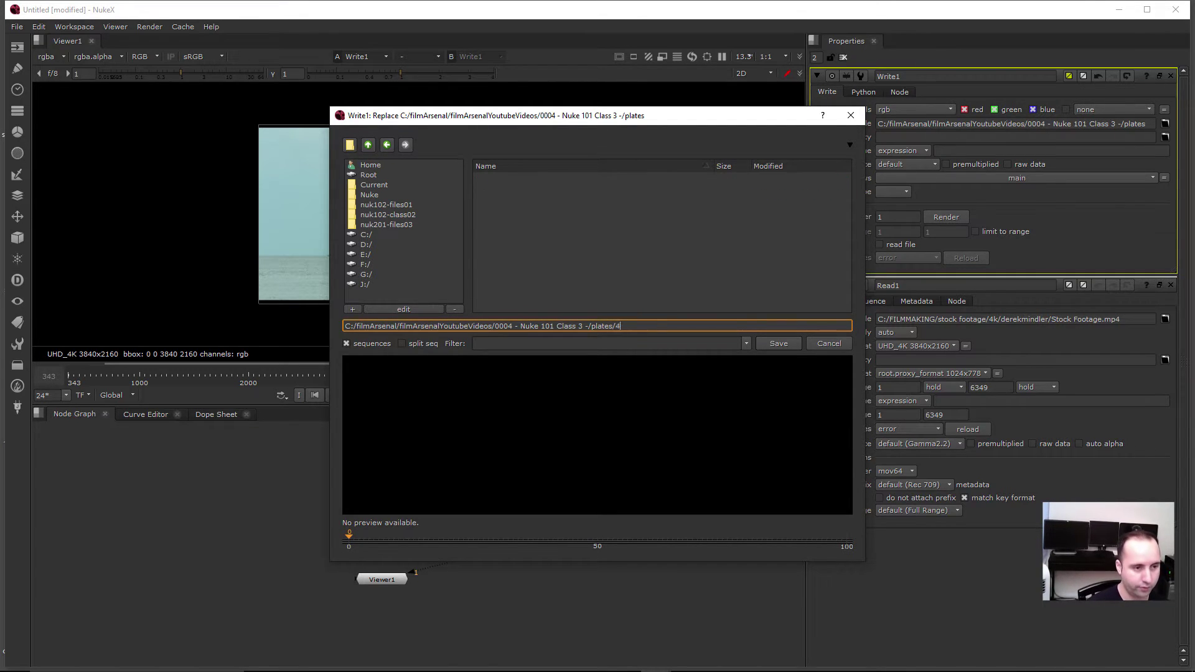
text(k)
key(BackSpace)
key(BackSpace)
text(2k)
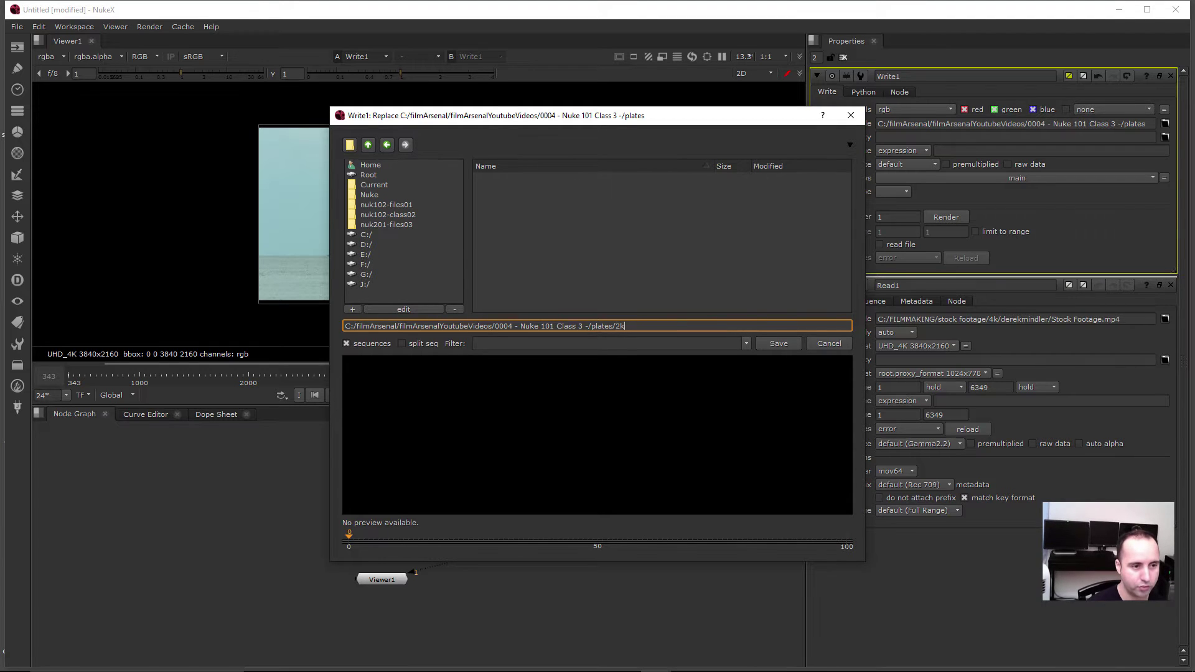
text(BoatFootage_)
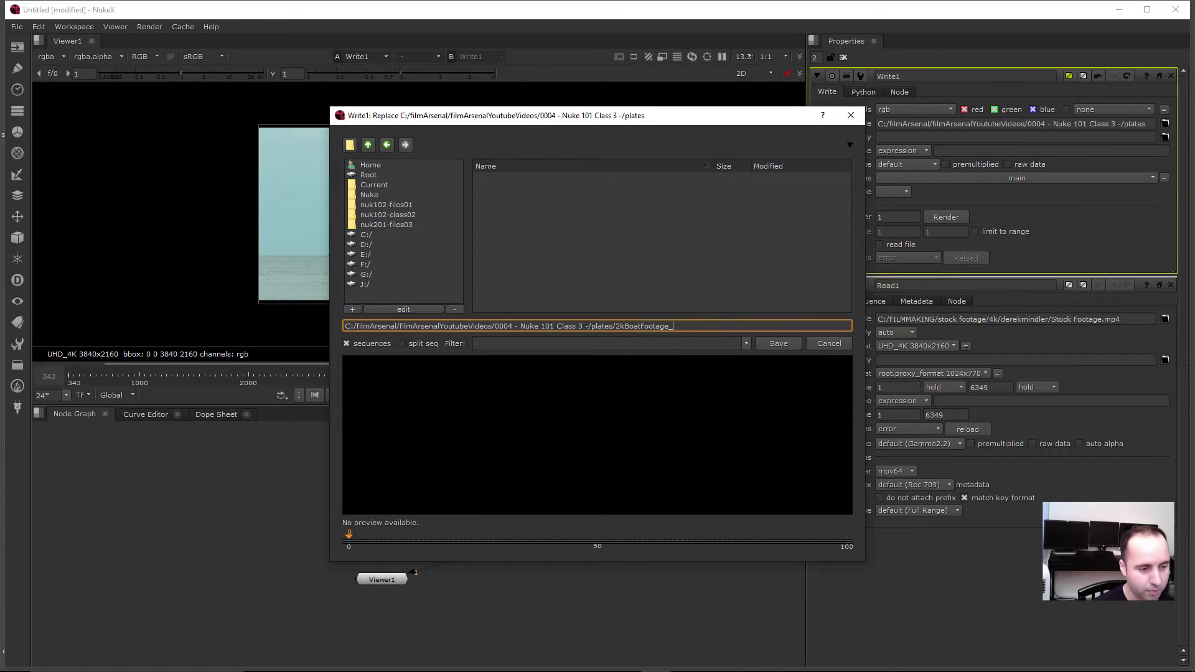
text(%00d)
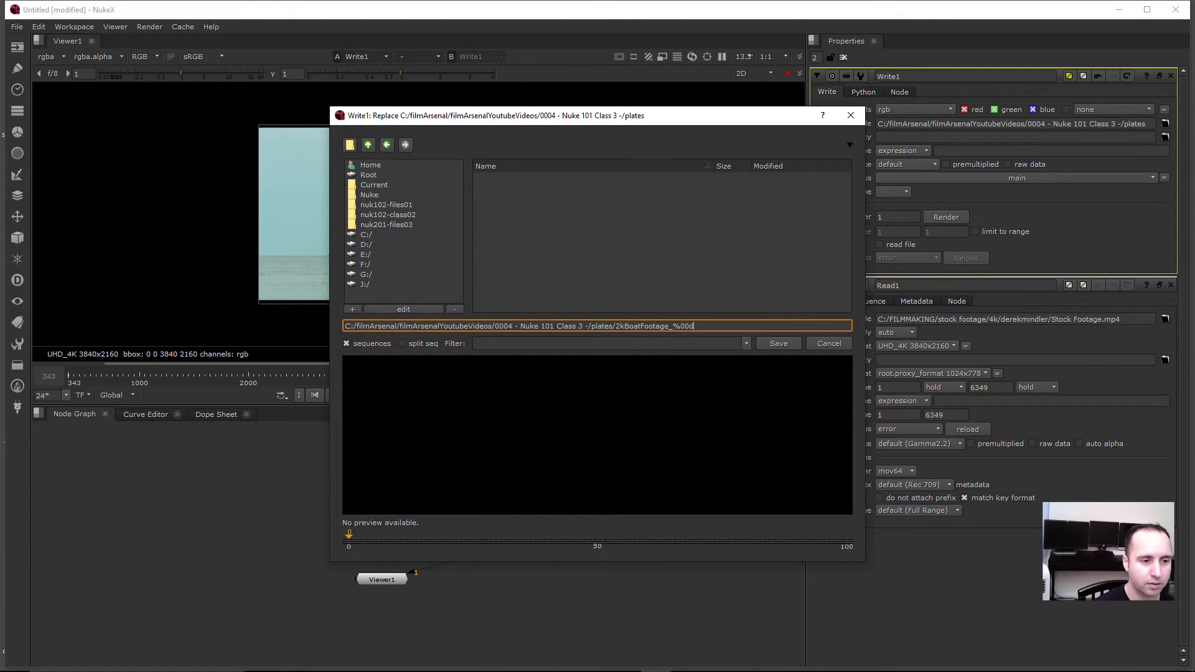
text(.)
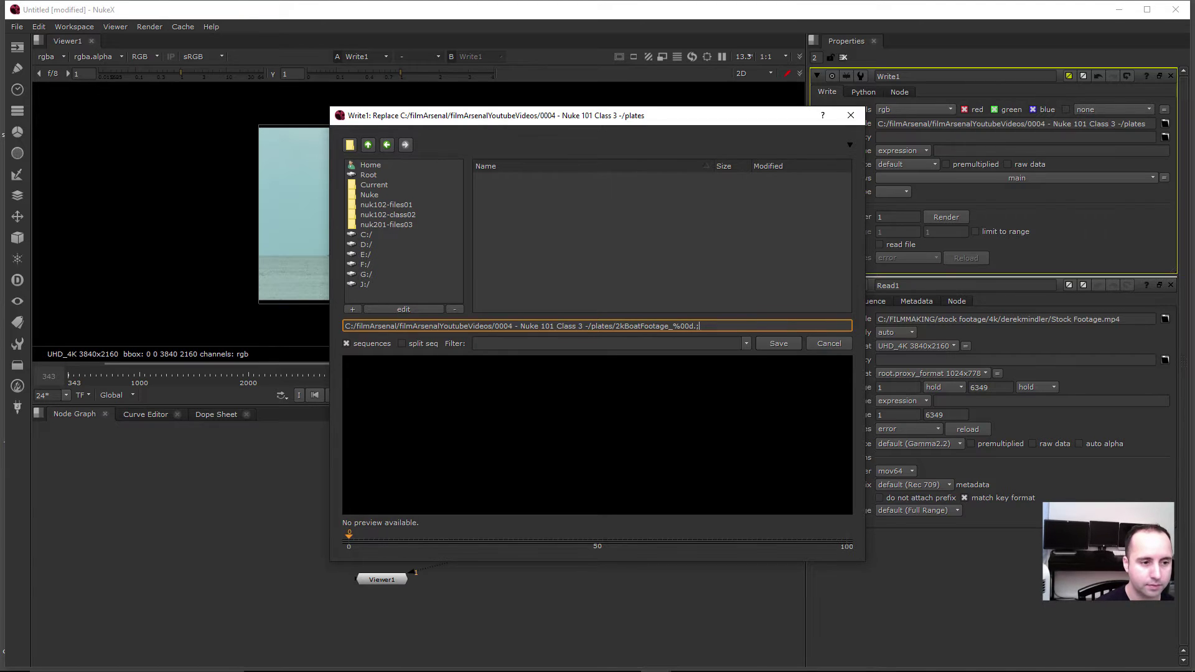
text(ex)
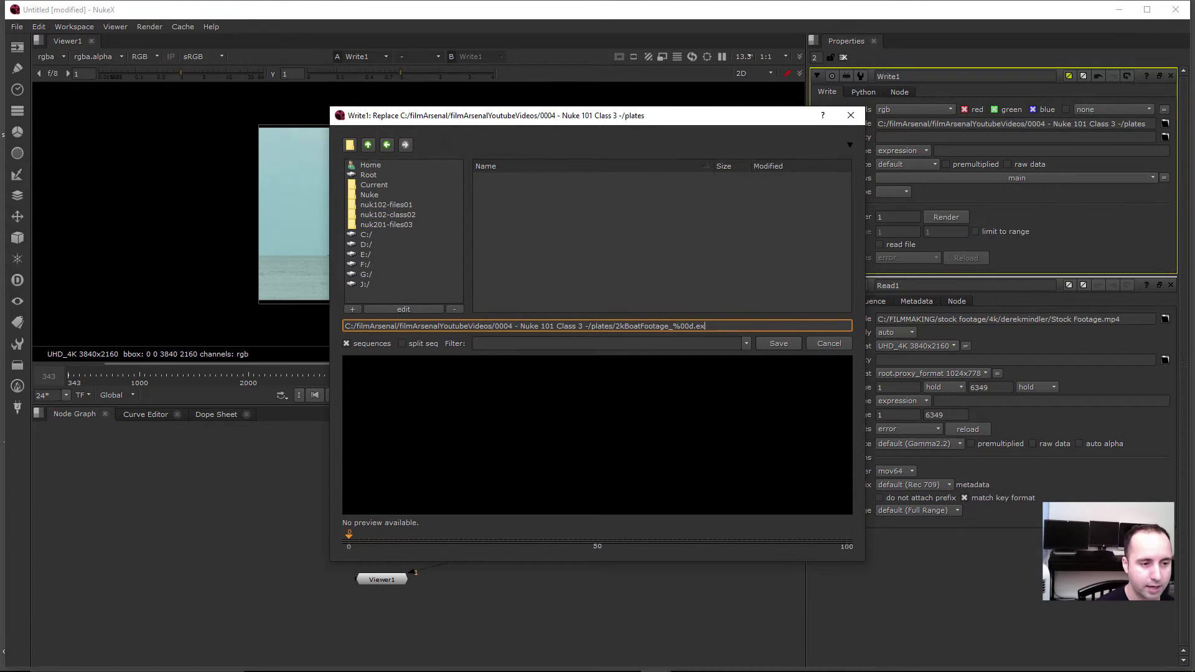
text(r)
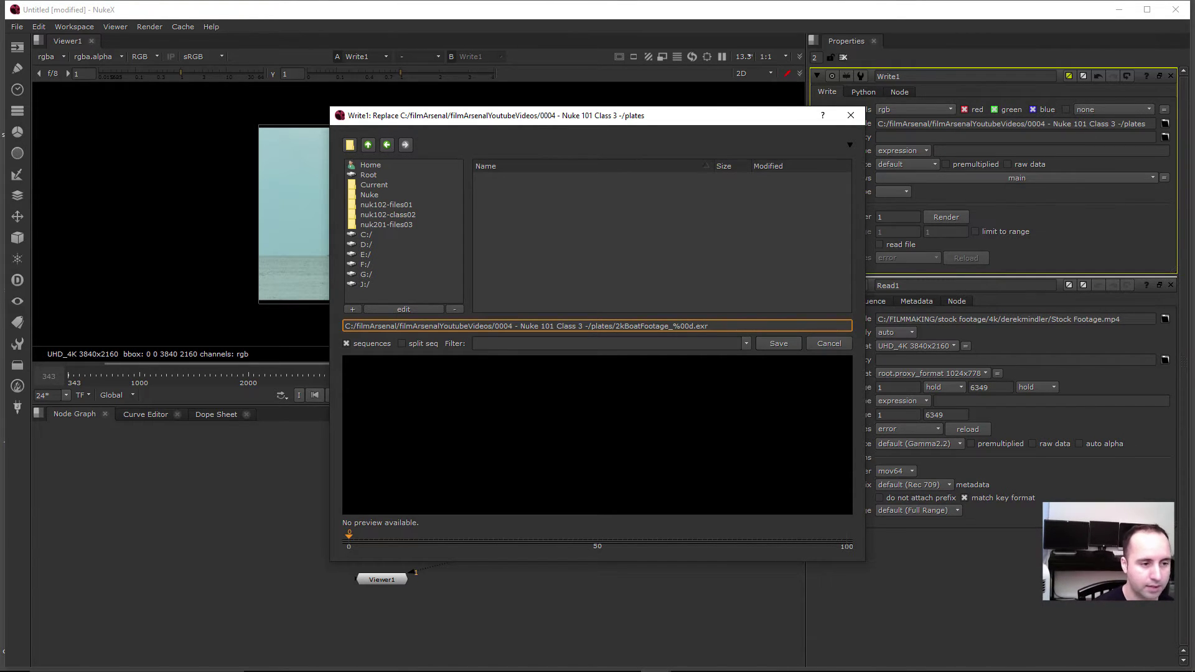
key(Return)
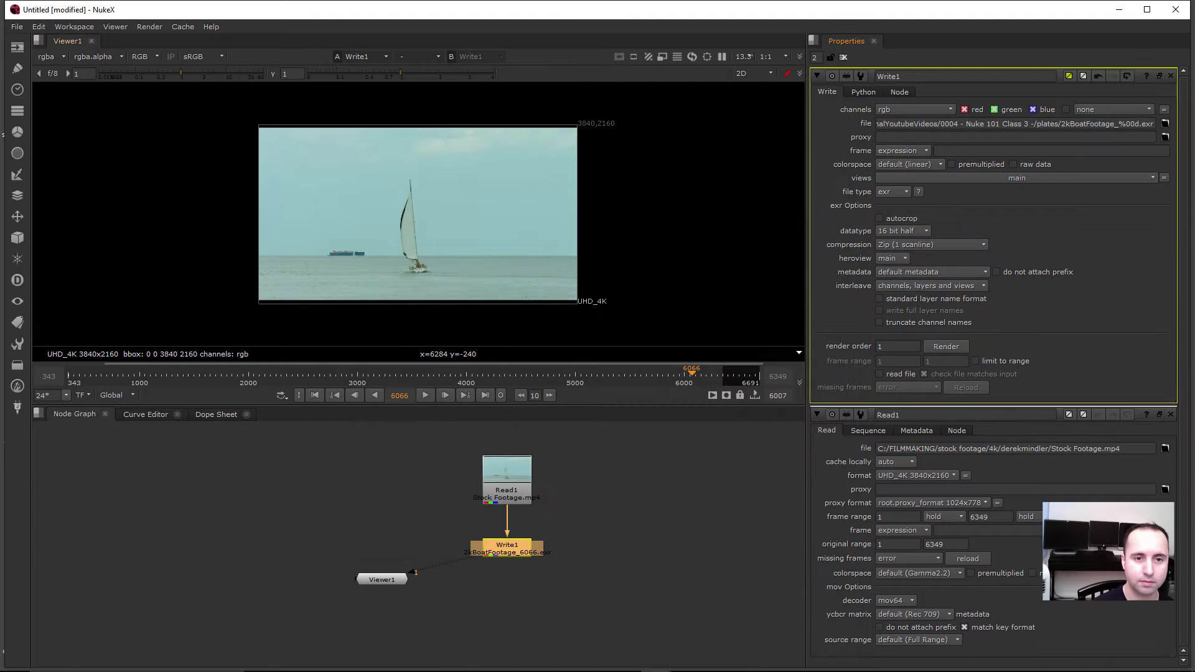
click(382, 579)
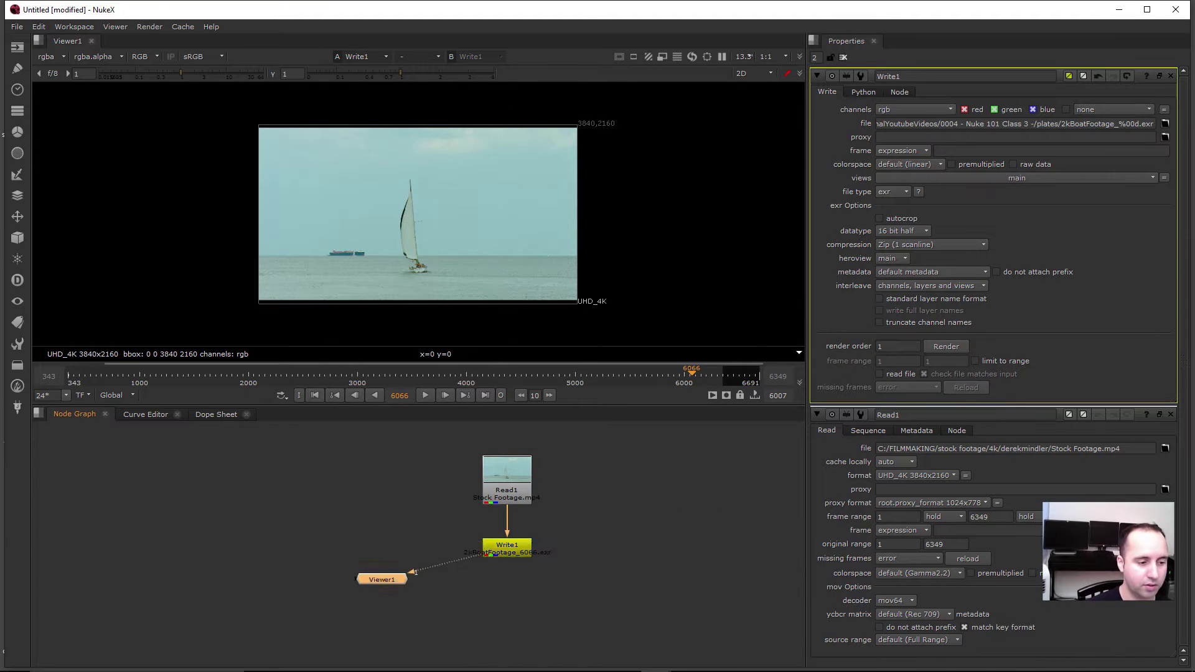
click(507, 548)
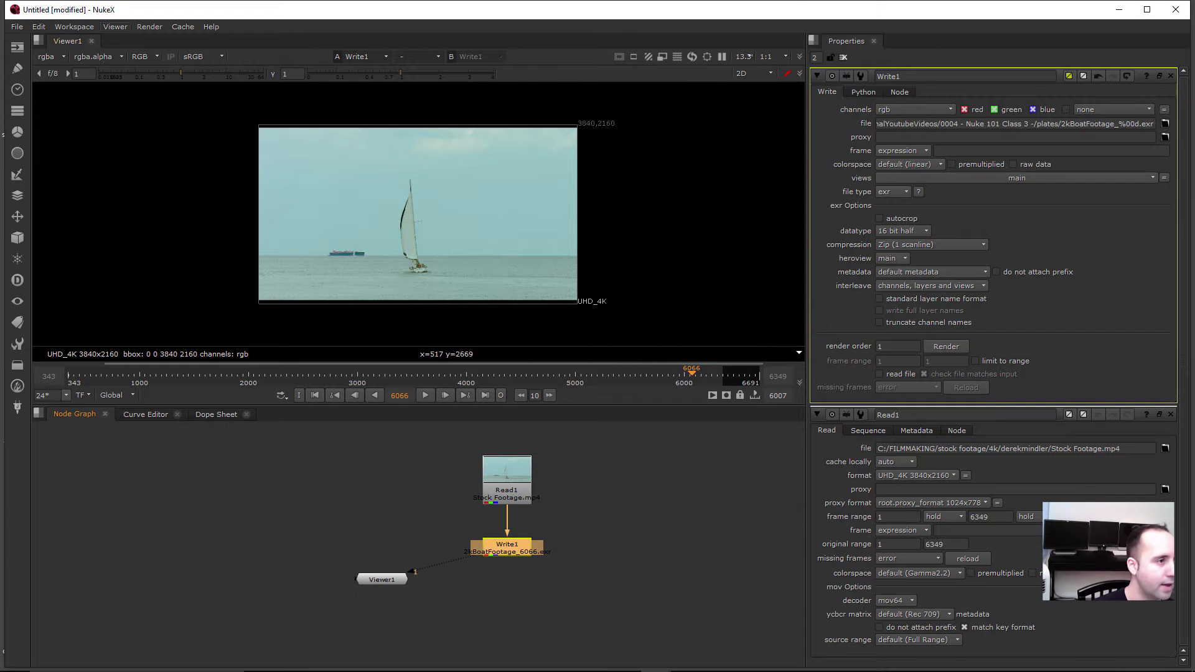
click(150, 27)
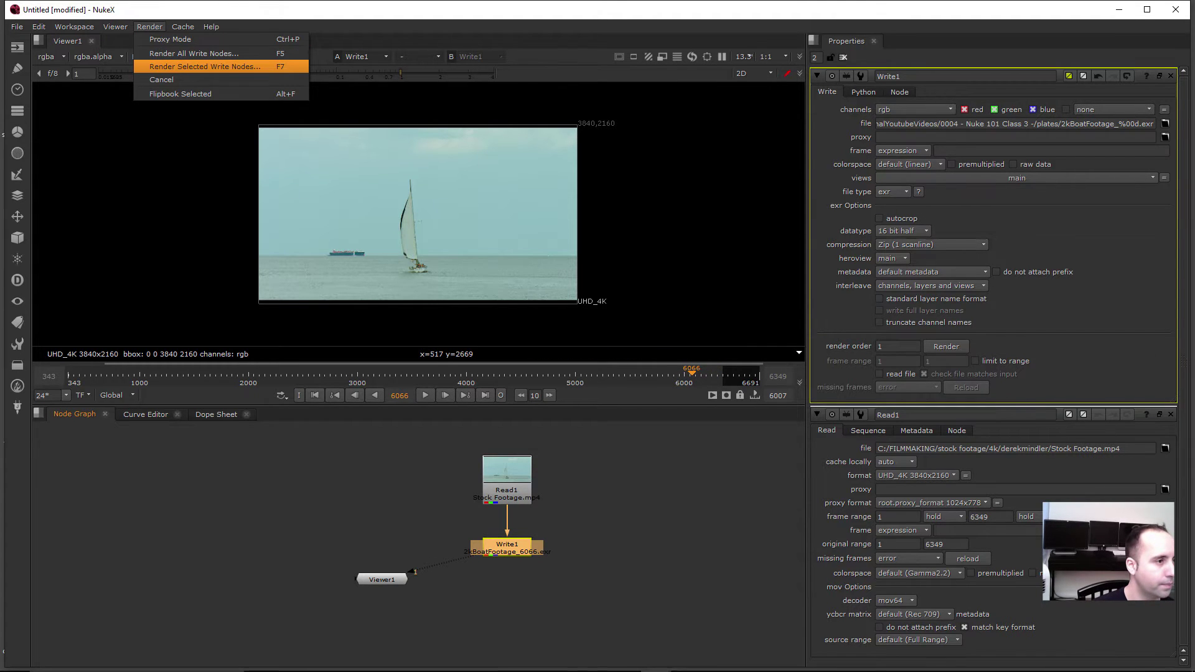
click(150, 27)
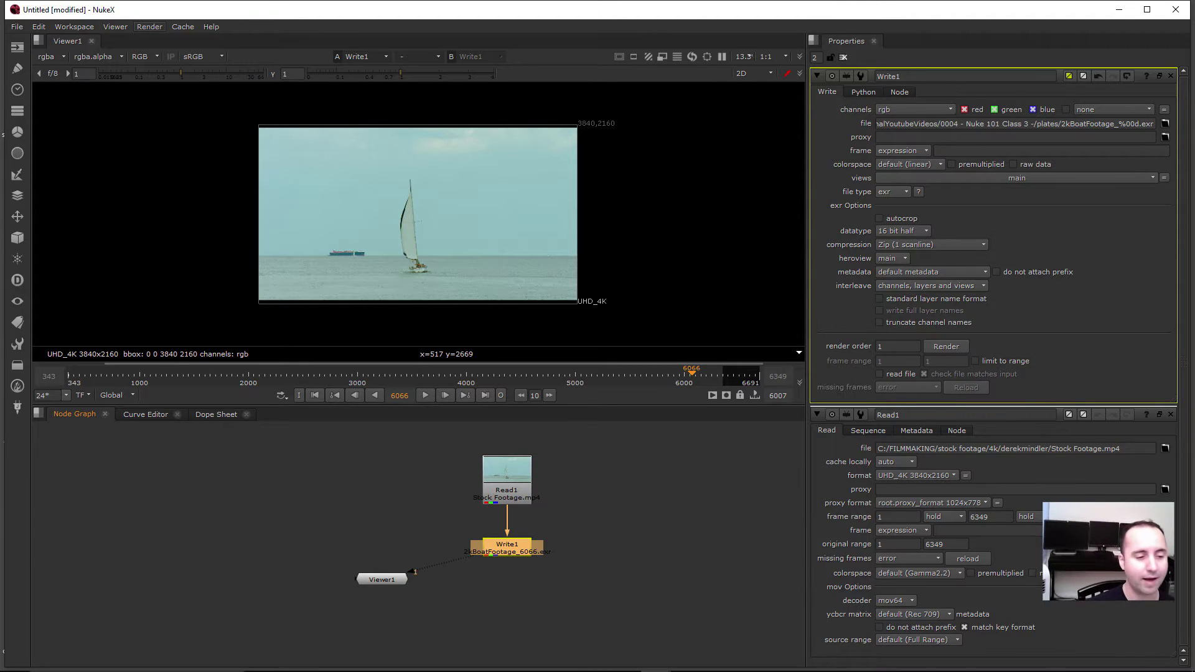
Step: Open the Windows Calculator and multiply 24 by 5 to get the length of a five-second shot in frames
key(super)
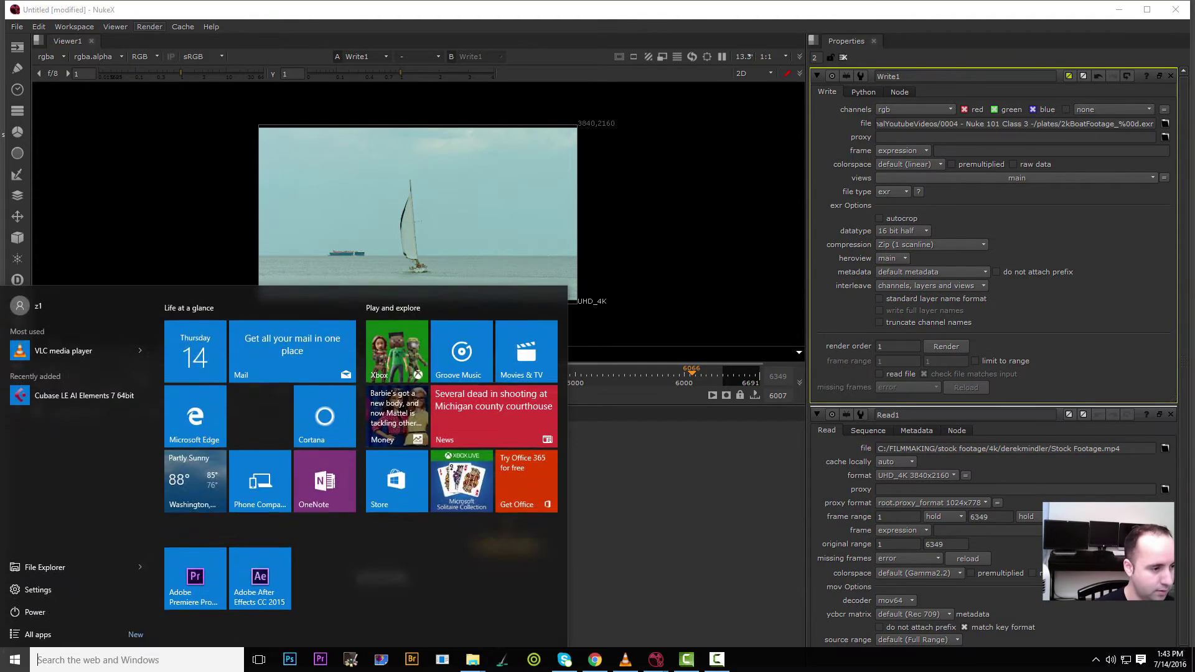
text(calc)
key(Return)
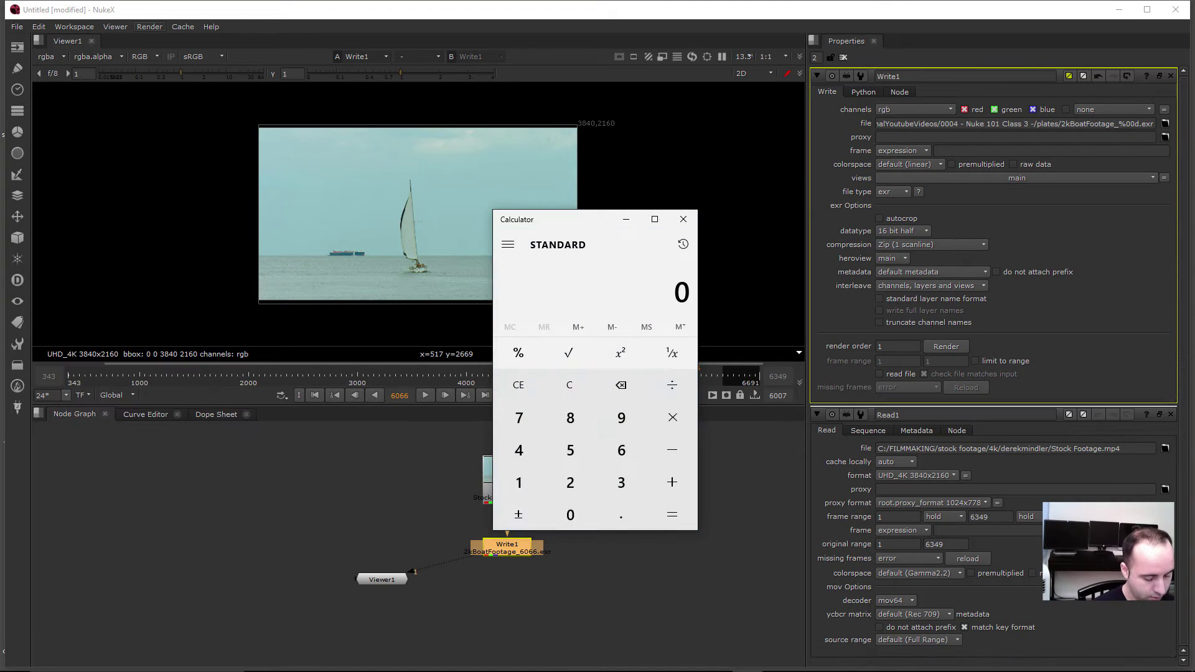
text(24)
text(*5)
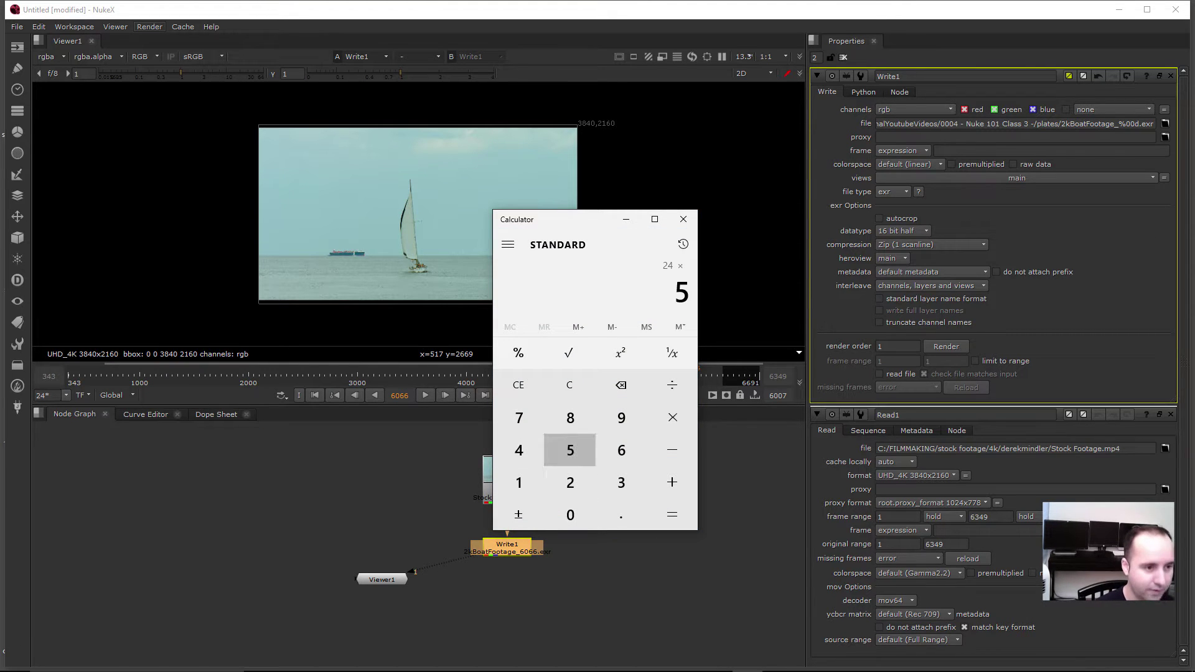
key(Return)
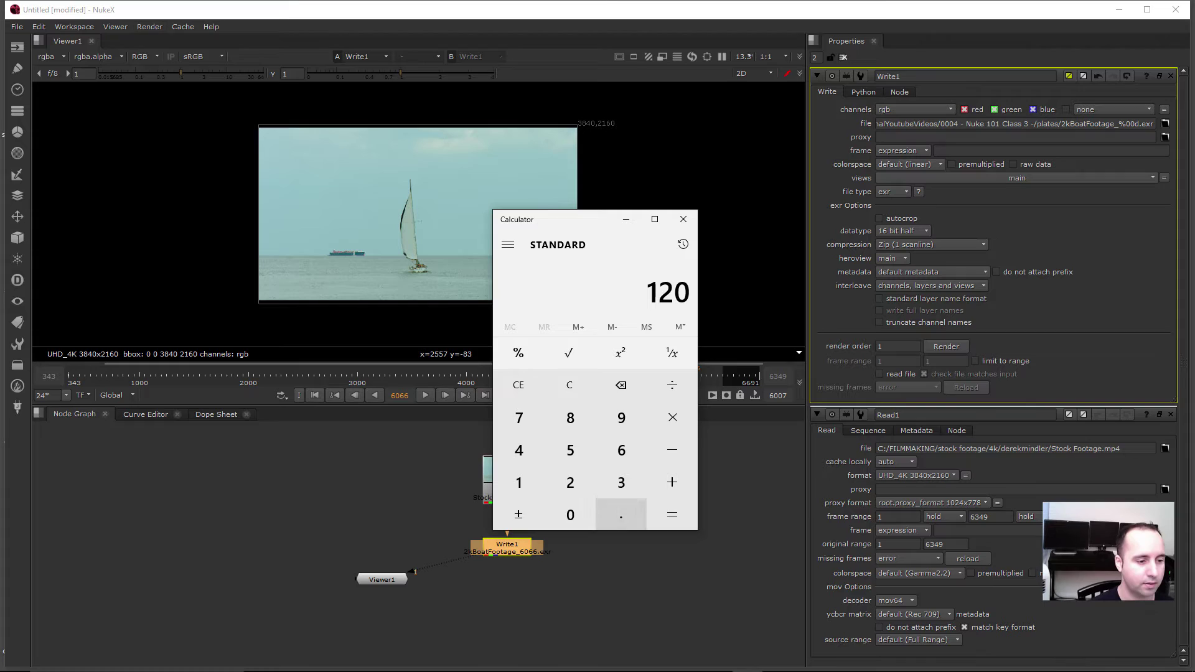
Step: Add the start frame 6066 to the calculated shot length and move the Calculator clear of the viewer and node graph
drag(560, 219, 308, 229)
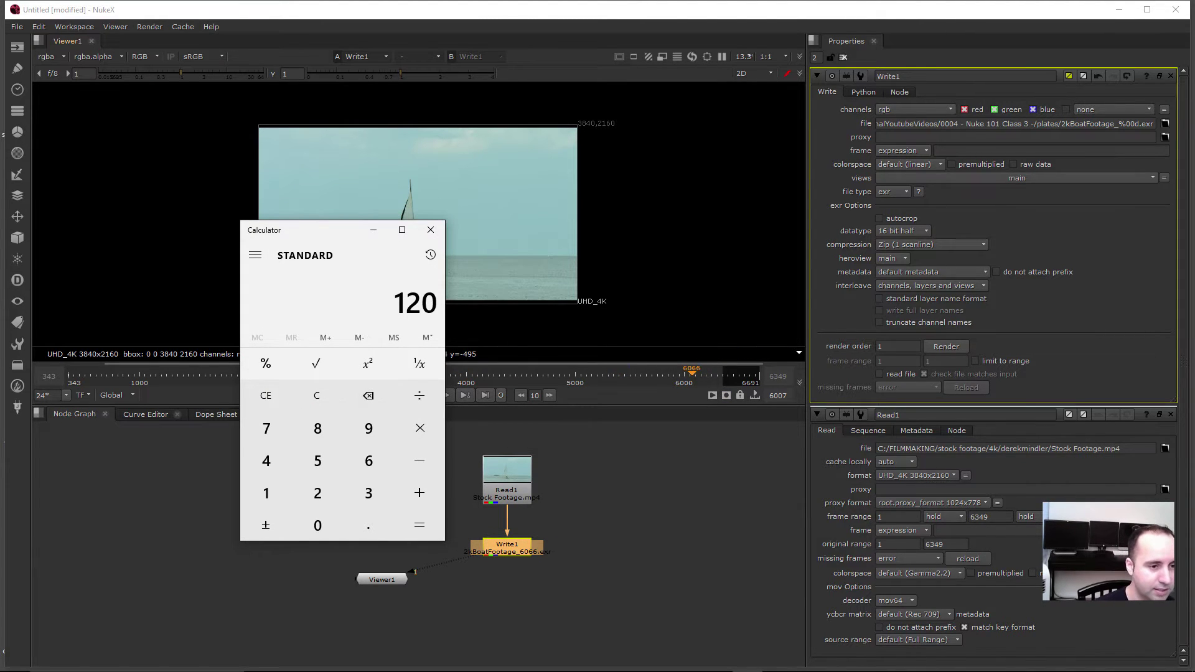
click(420, 493)
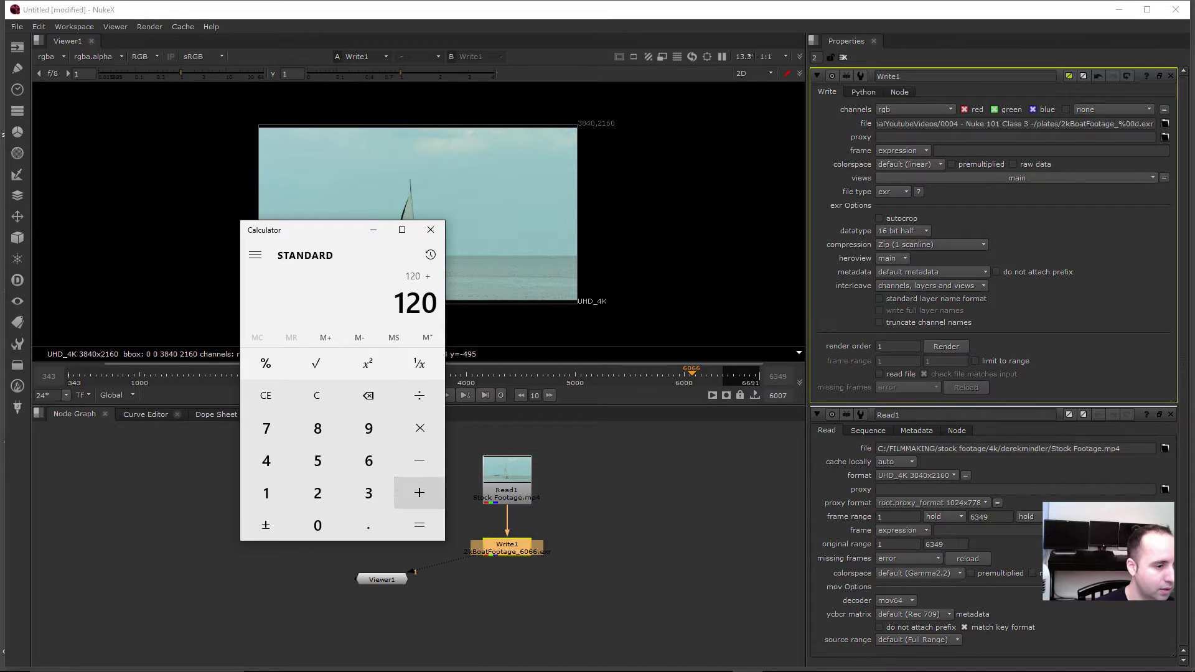
click(368, 461)
click(317, 525)
click(368, 460)
click(369, 461)
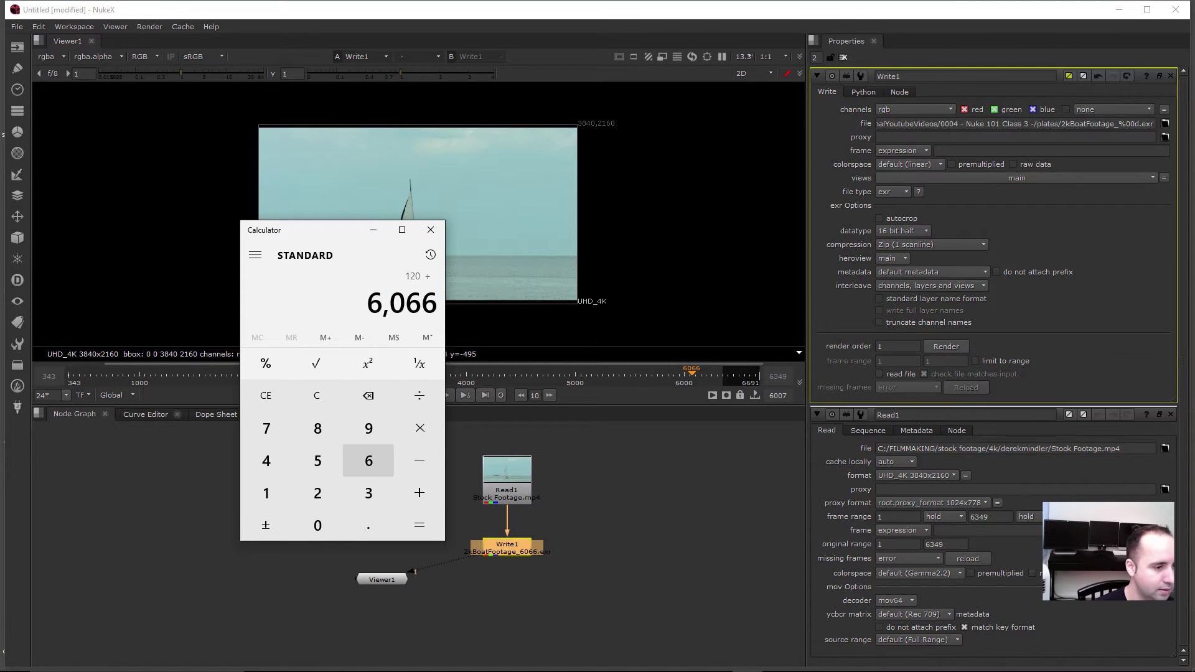
click(419, 525)
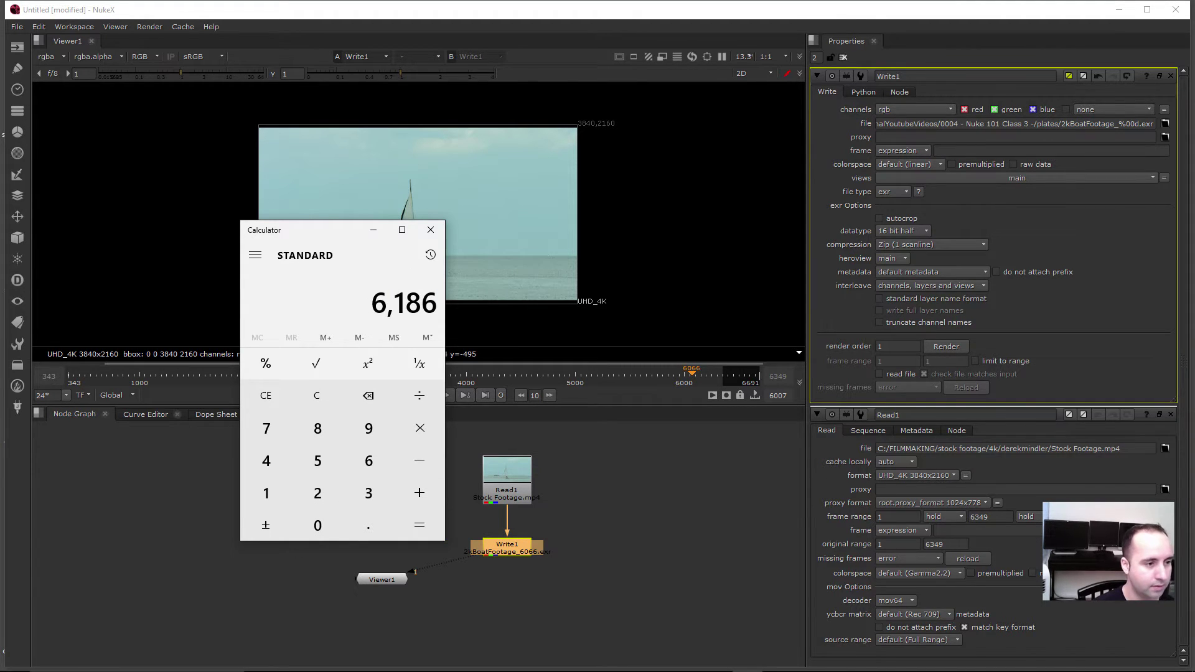
drag(355, 231, 1017, 301)
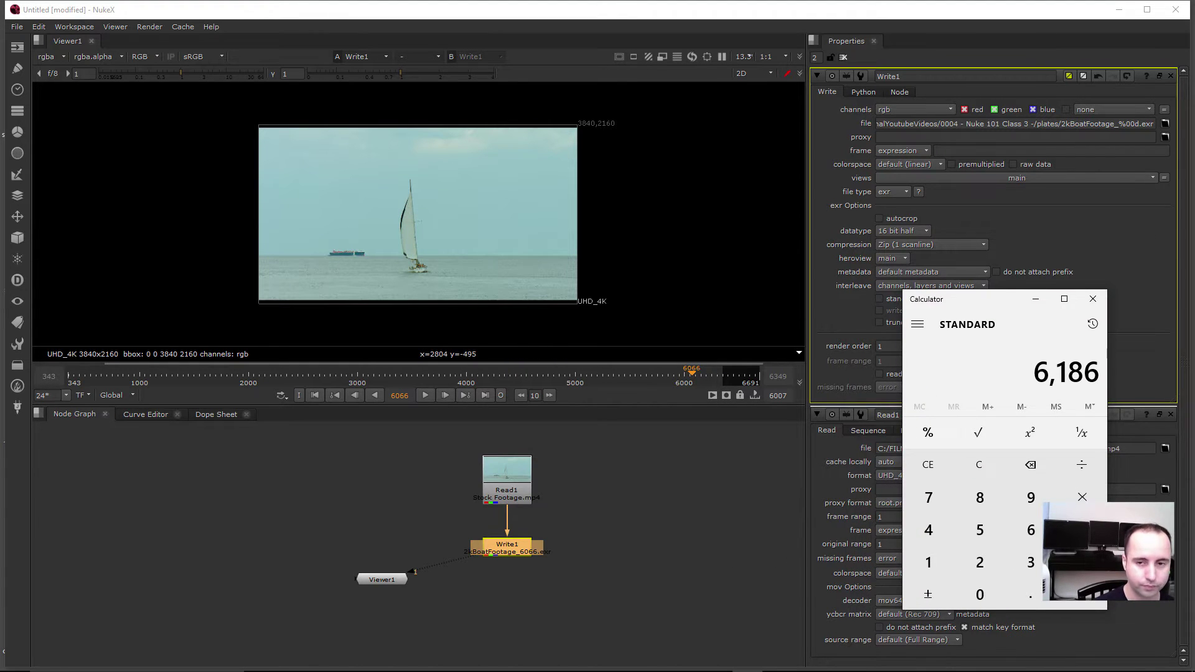
Step: Open Notepad and write down the end frame 6186
key(super)
text(note)
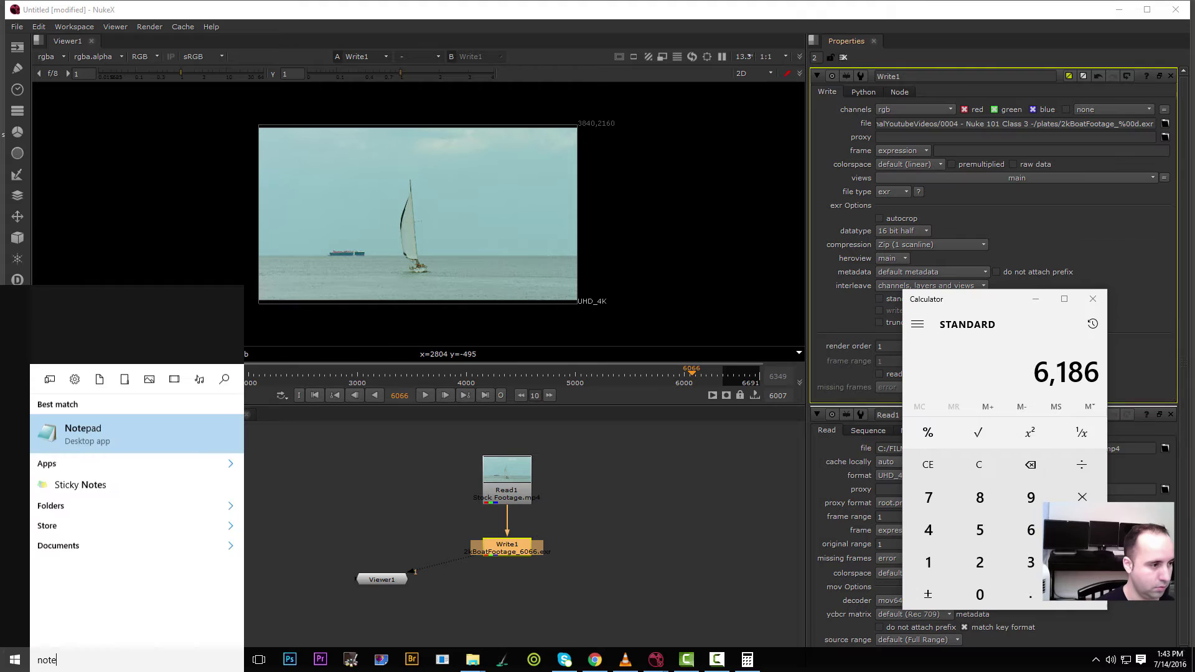
key(Return)
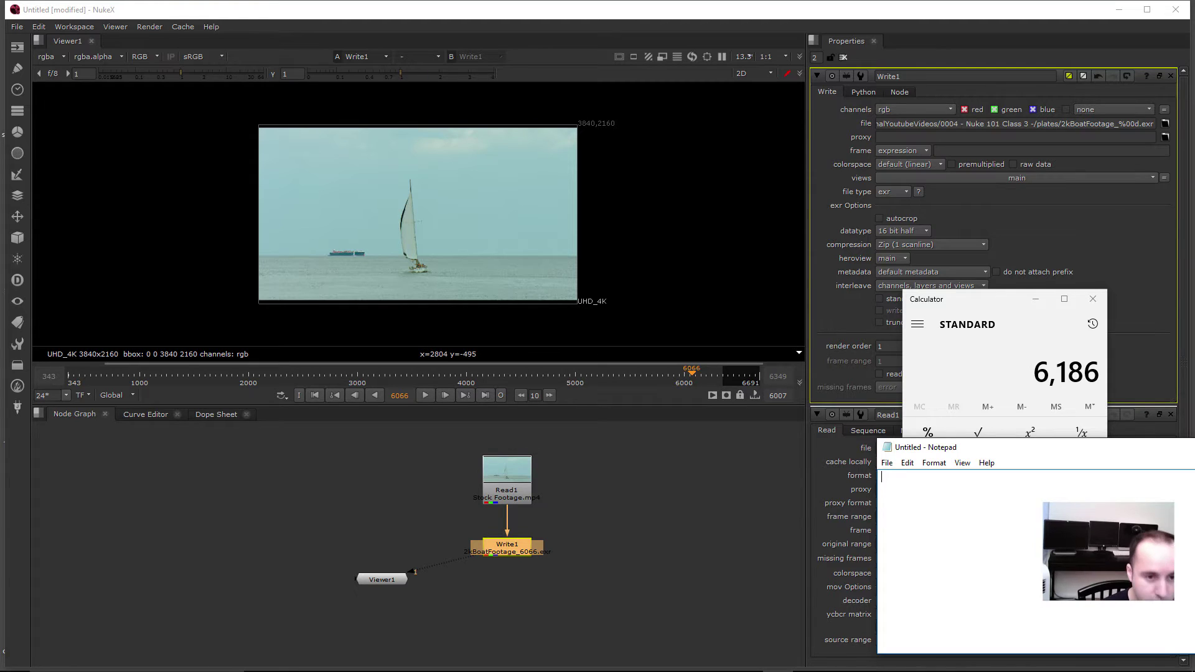
text(6186)
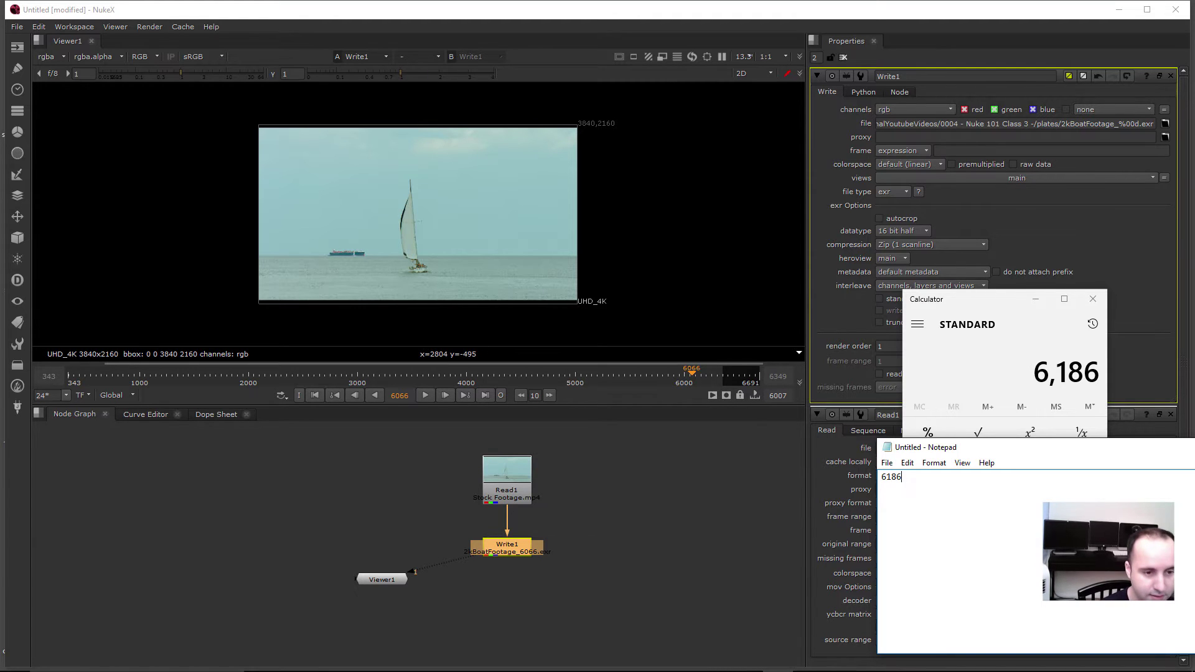
Step: Put the start frame before the end frame so the note reads 6066-6186, select it all and switch back to NukeX
key(Up)
key(Return)
key(Up)
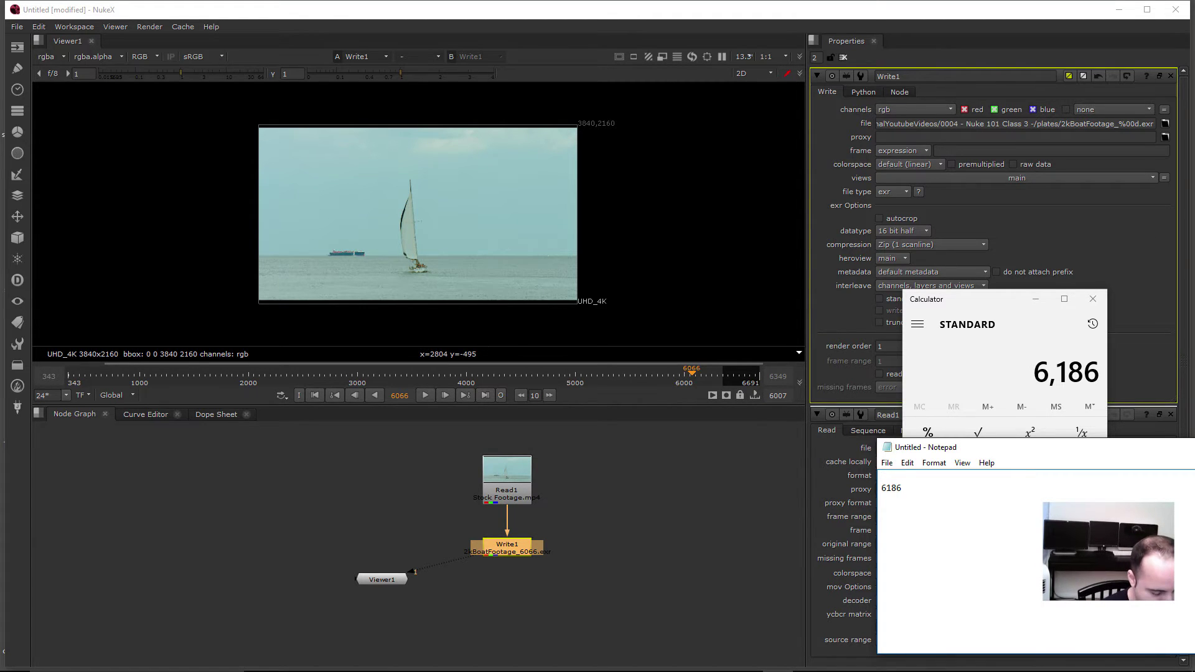
text(6066)
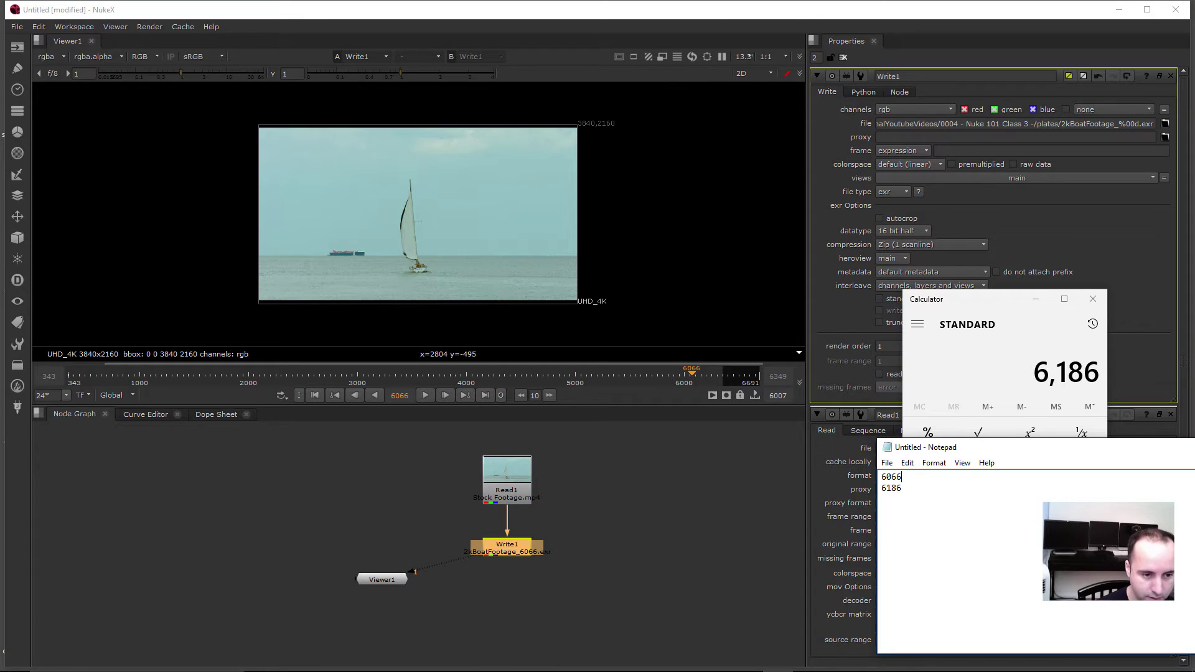
text(-)
key(Delete)
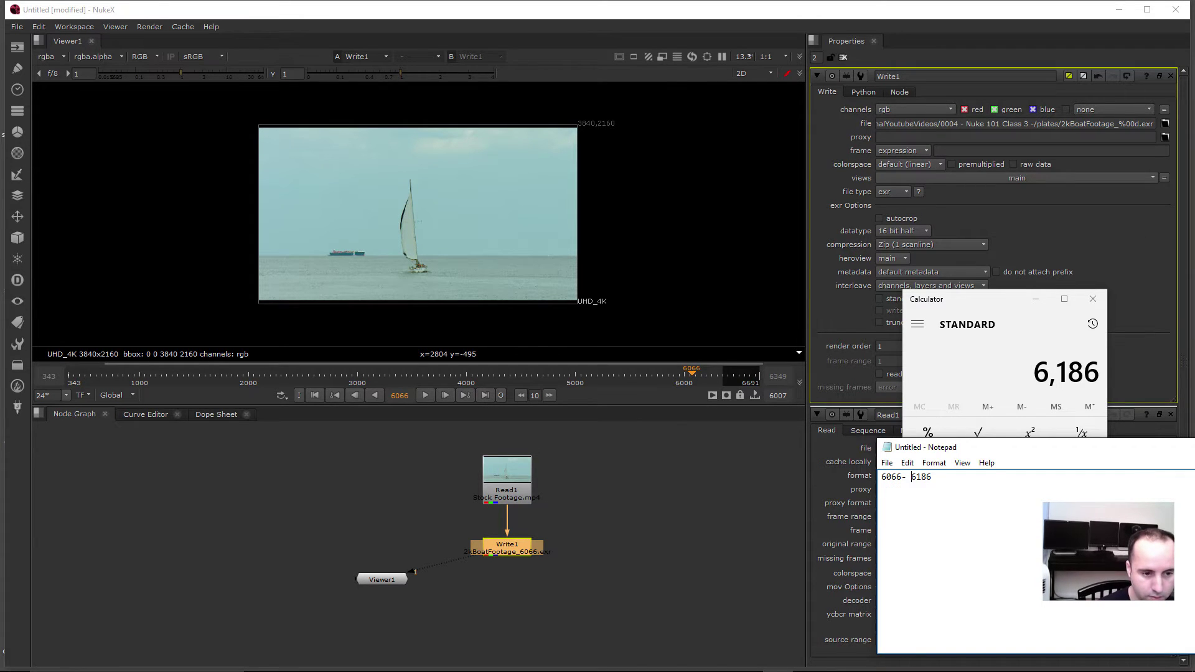
key(BackSpace)
key(ctrl+a)
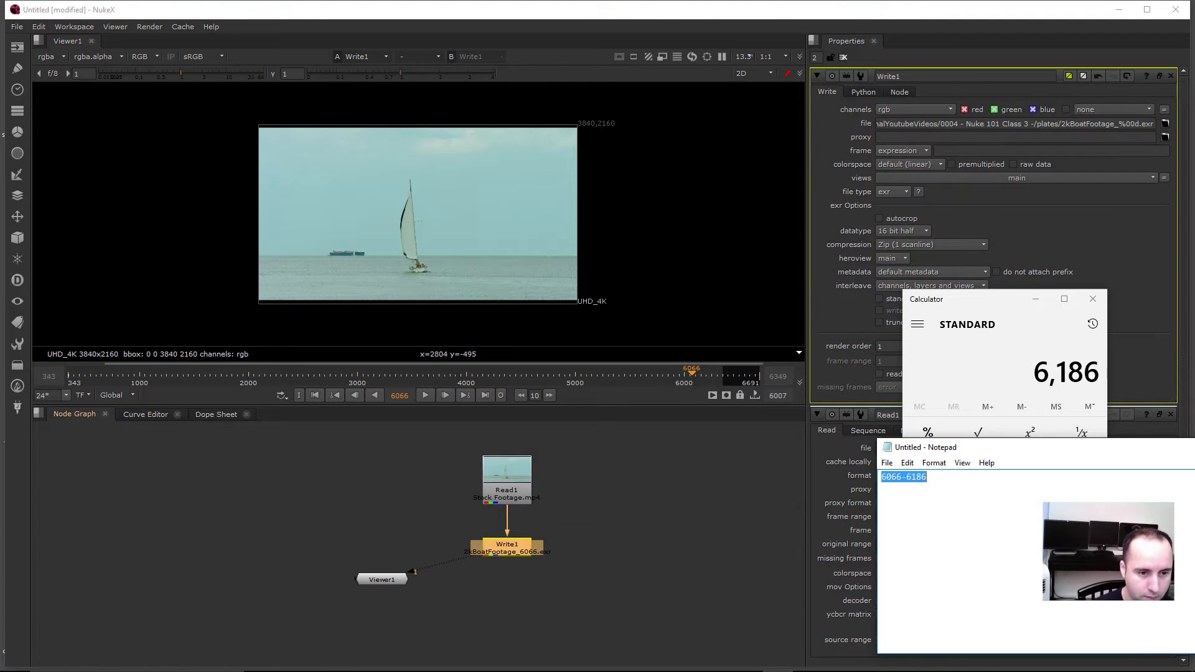
click(672, 497)
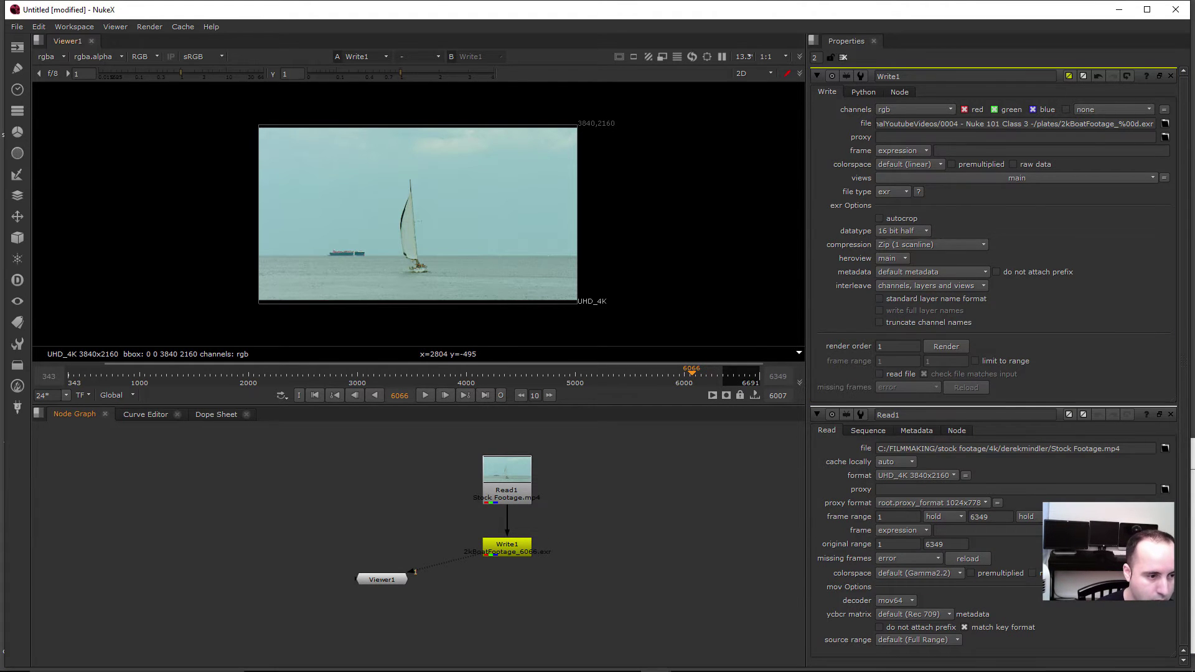
click(506, 545)
click(150, 26)
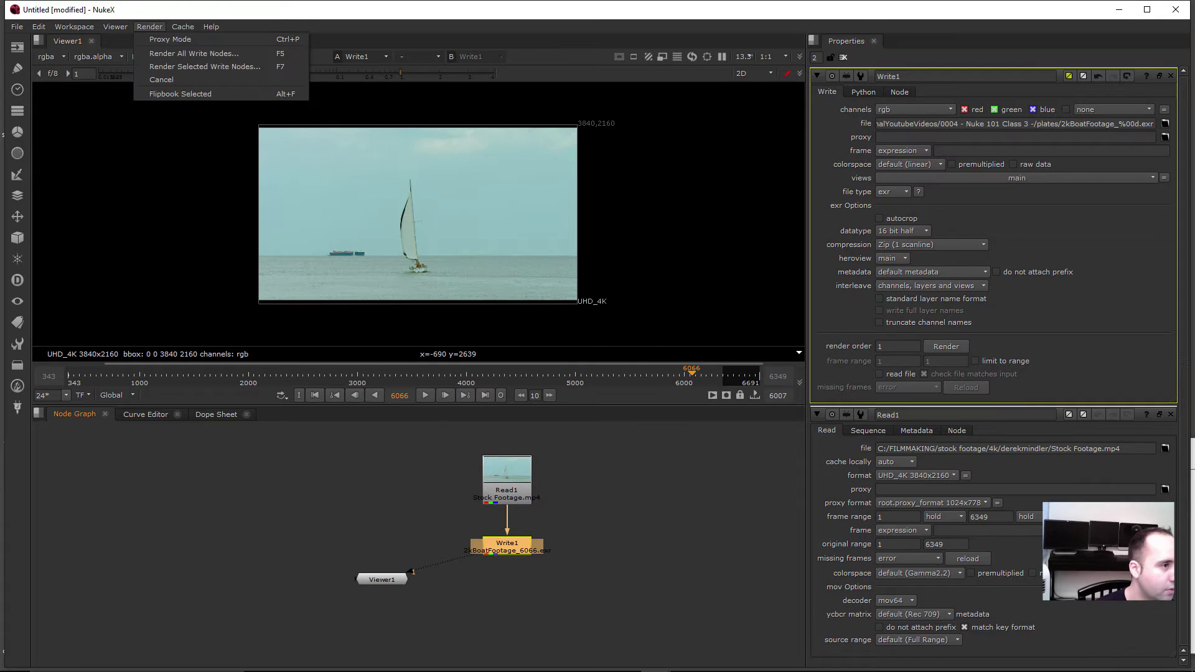
click(678, 566)
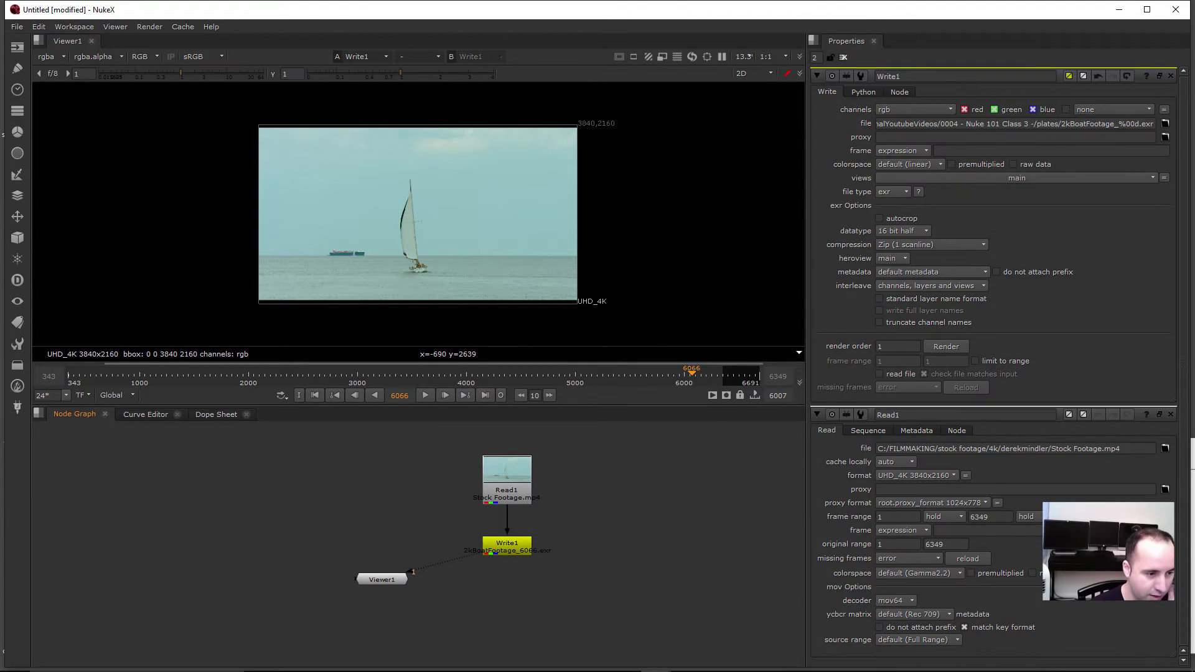
Step: Move the Read and Write nodes apart vertically and insert a Reformat node midway between them
drag(506, 545, 507, 574)
drag(507, 494, 507, 473)
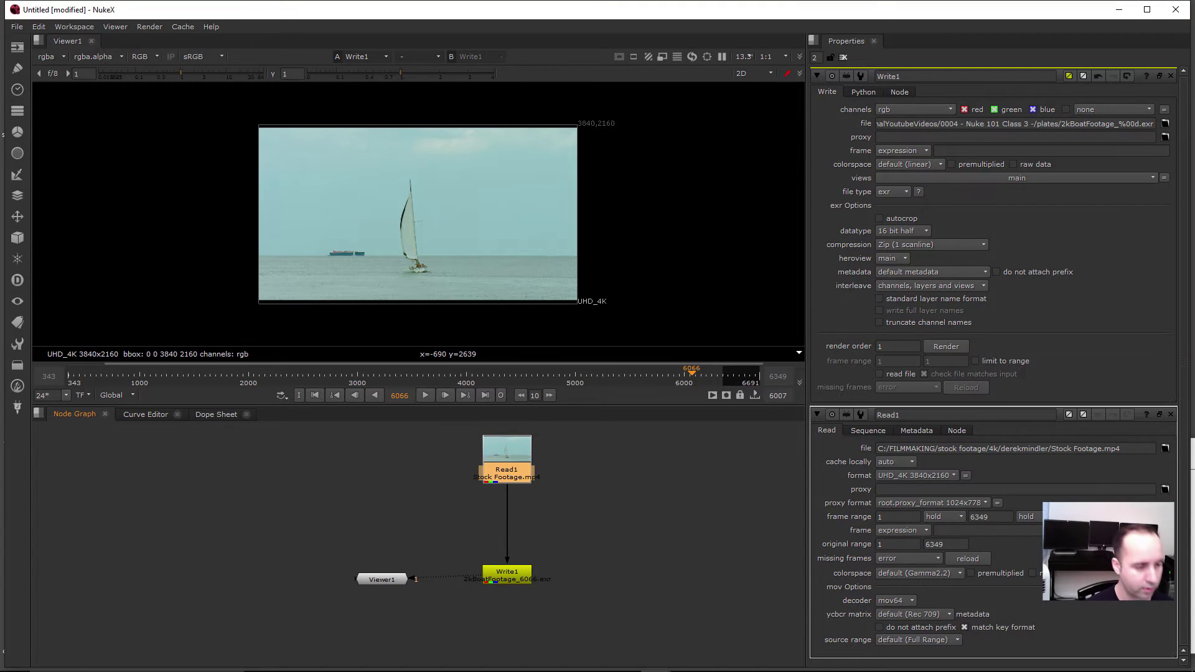
key(Tab)
text(refo)
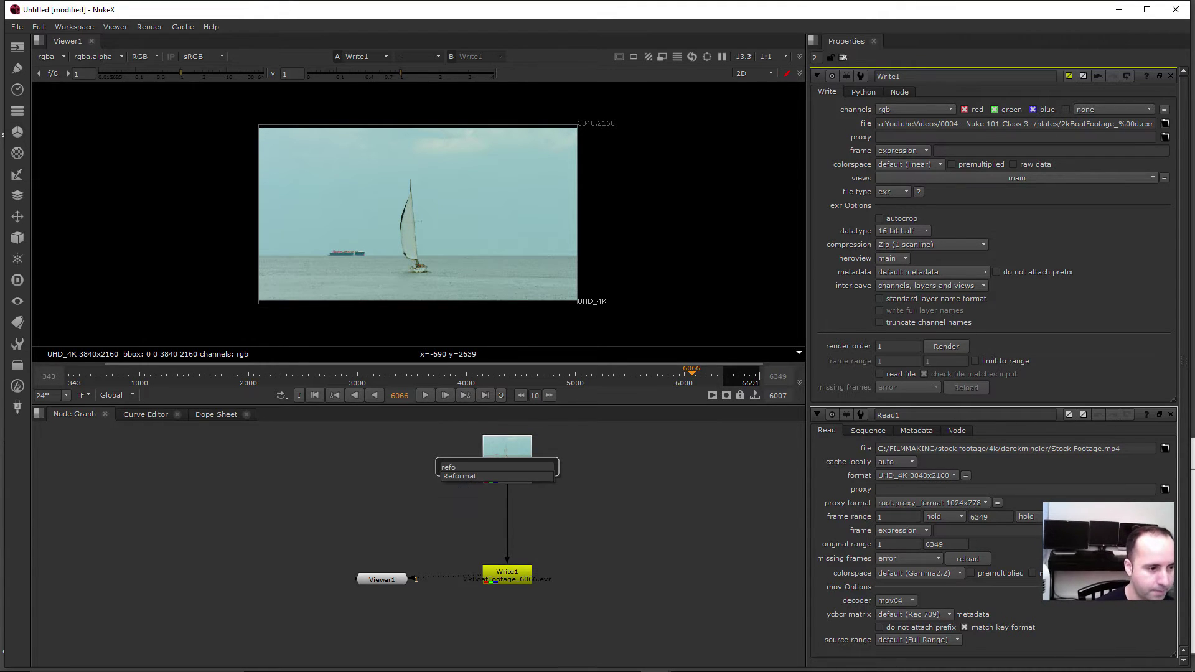
key(Return)
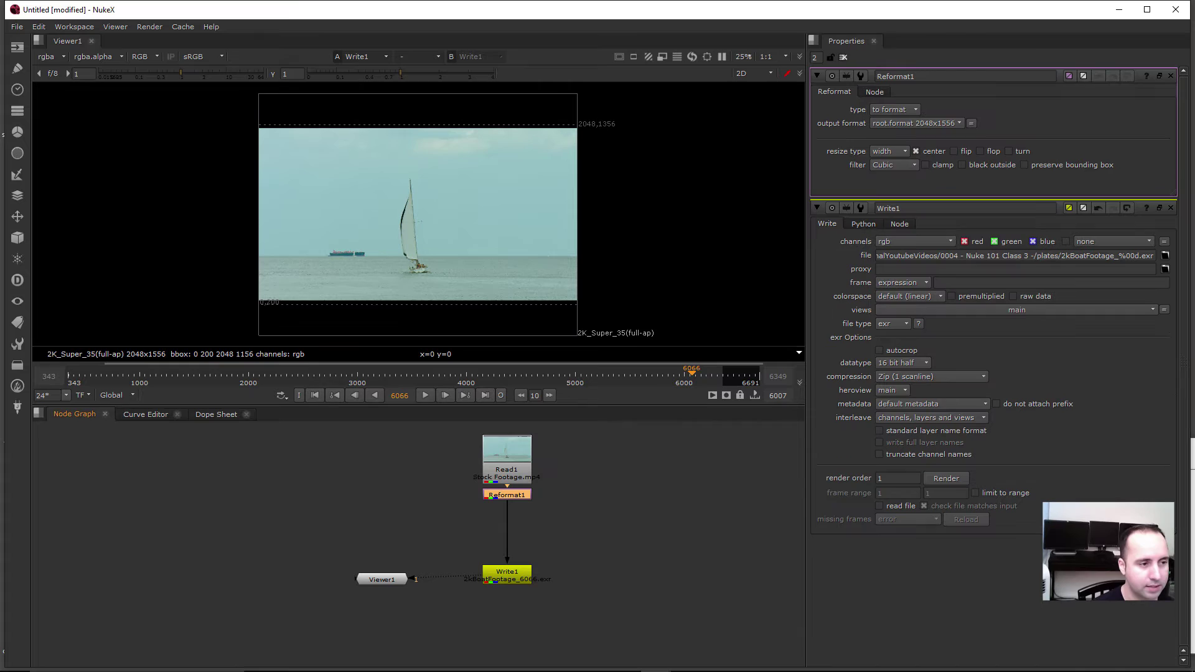
drag(507, 495, 507, 525)
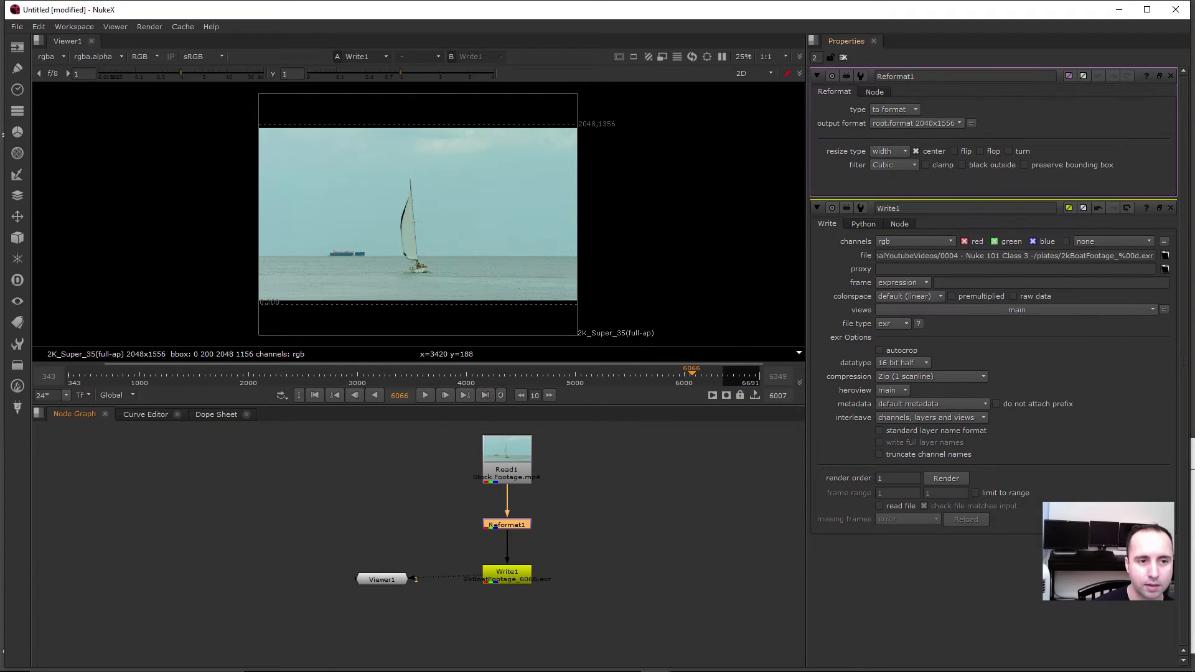
Step: Set the Reformat node's type to scale with a scale of 0.5
click(888, 151)
click(895, 152)
click(893, 109)
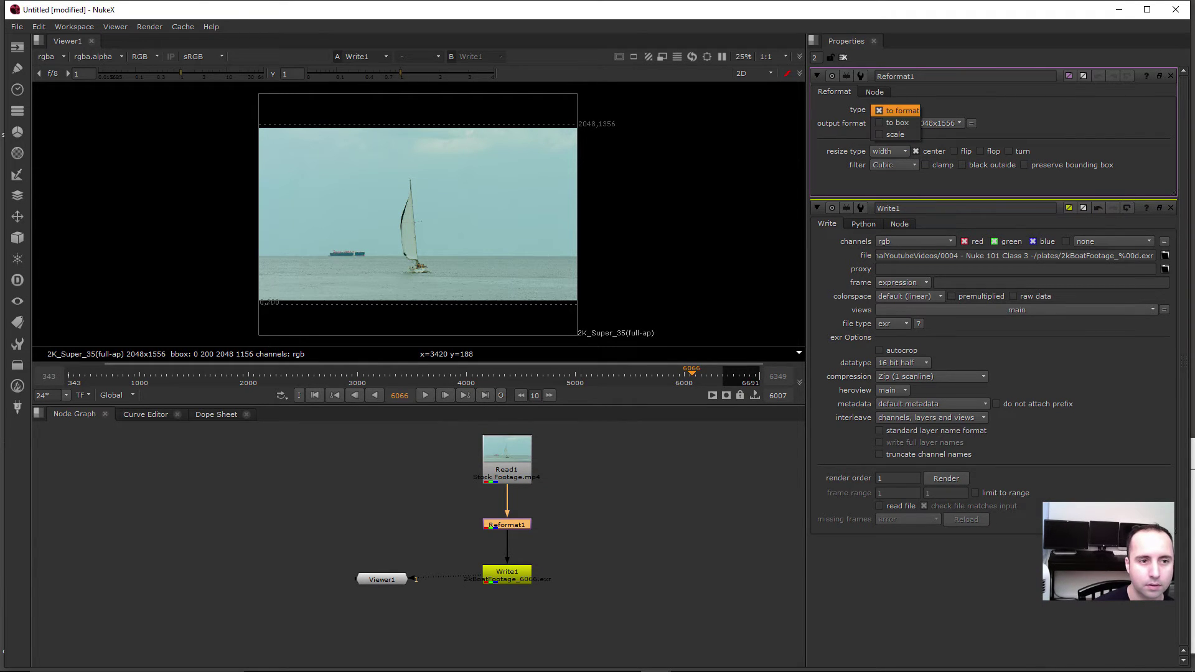
click(895, 135)
drag(876, 127, 765, 140)
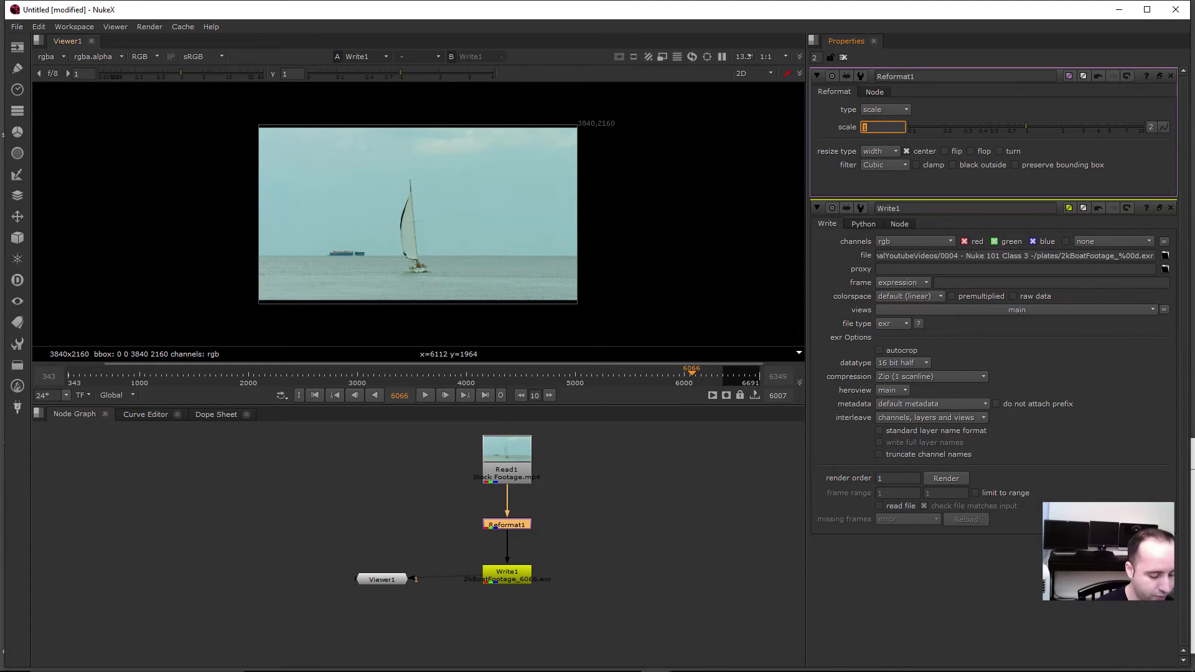
text(.5)
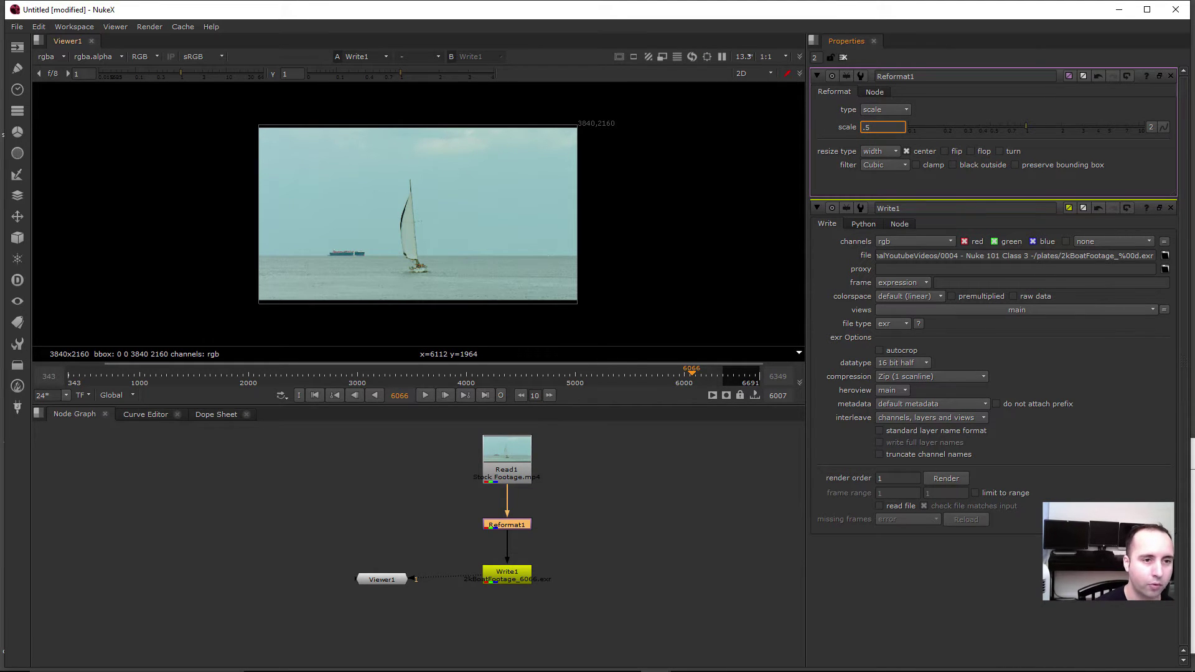
key(Return)
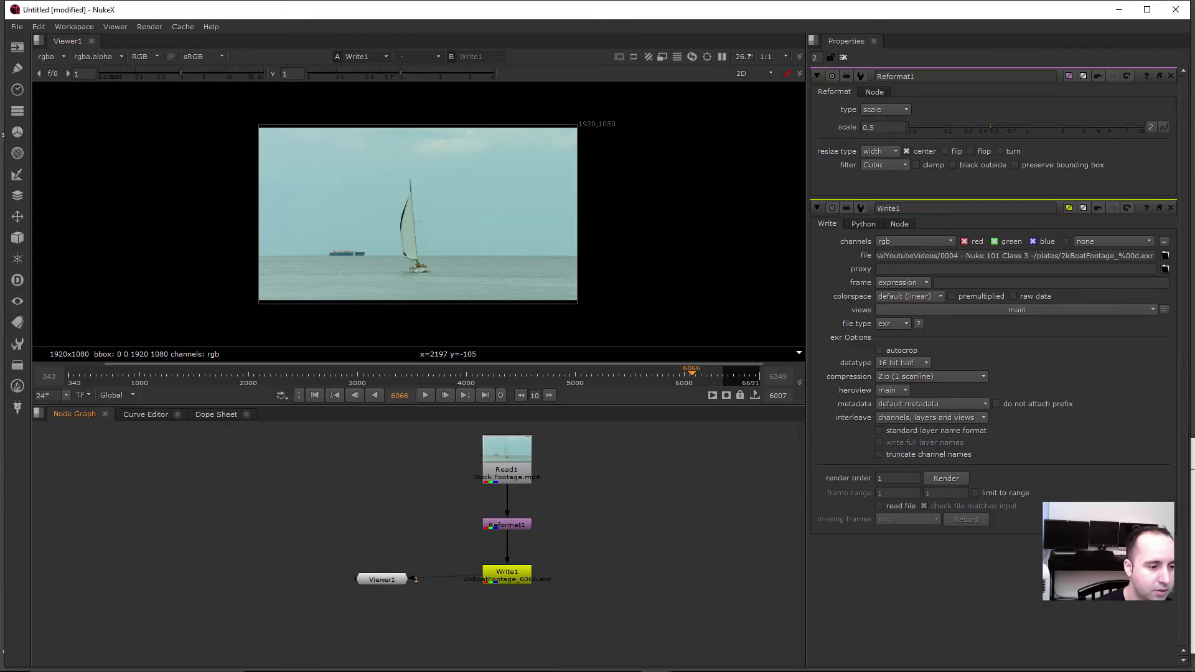
Step: Disable the Reformat node and enable it again to compare the image resolution with and without scaling
click(491, 526)
key(d)
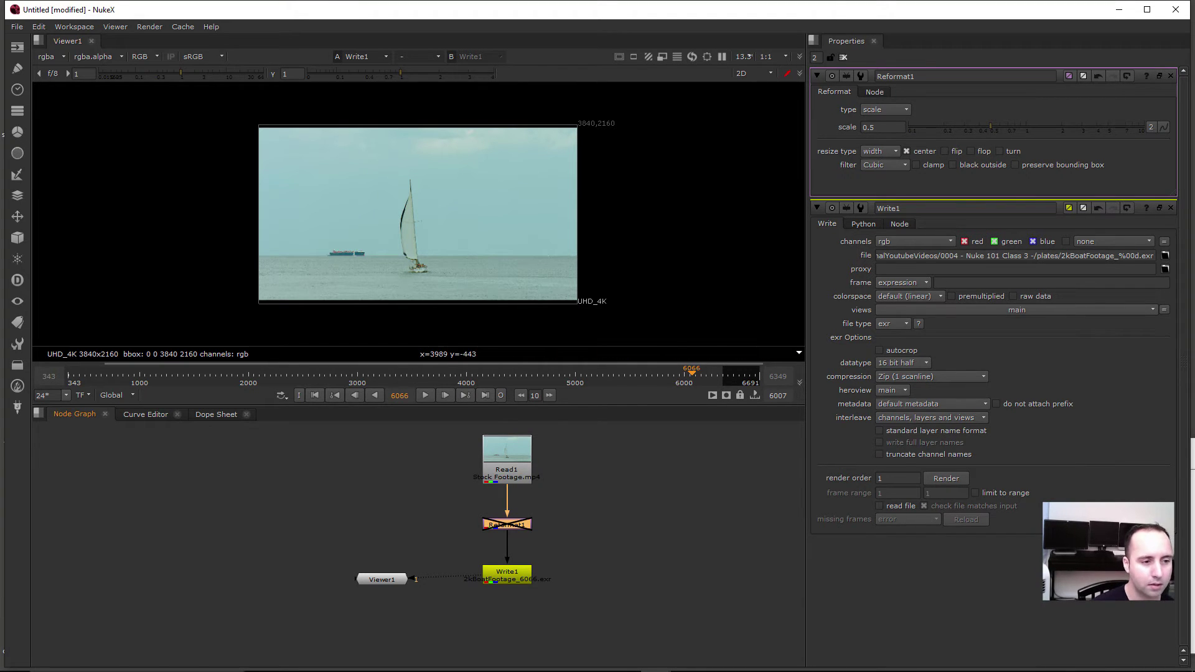
key(d)
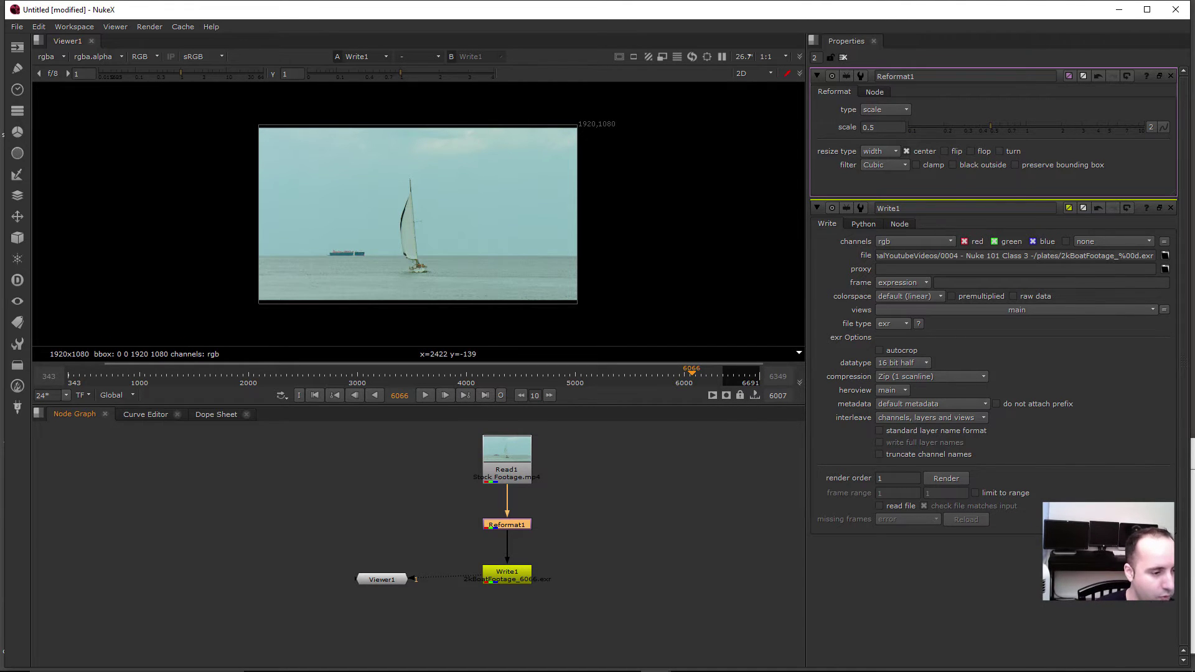
Step: Select the Write node and render it with the frame range 6066-6186
click(507, 574)
click(382, 580)
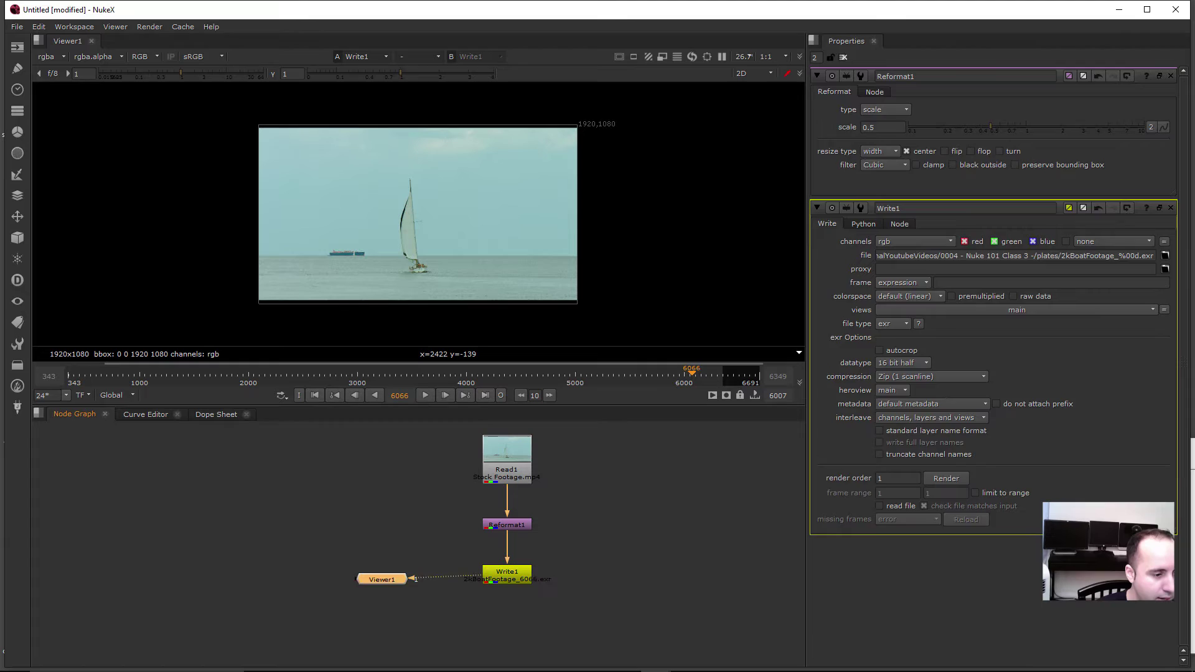
double_click(507, 573)
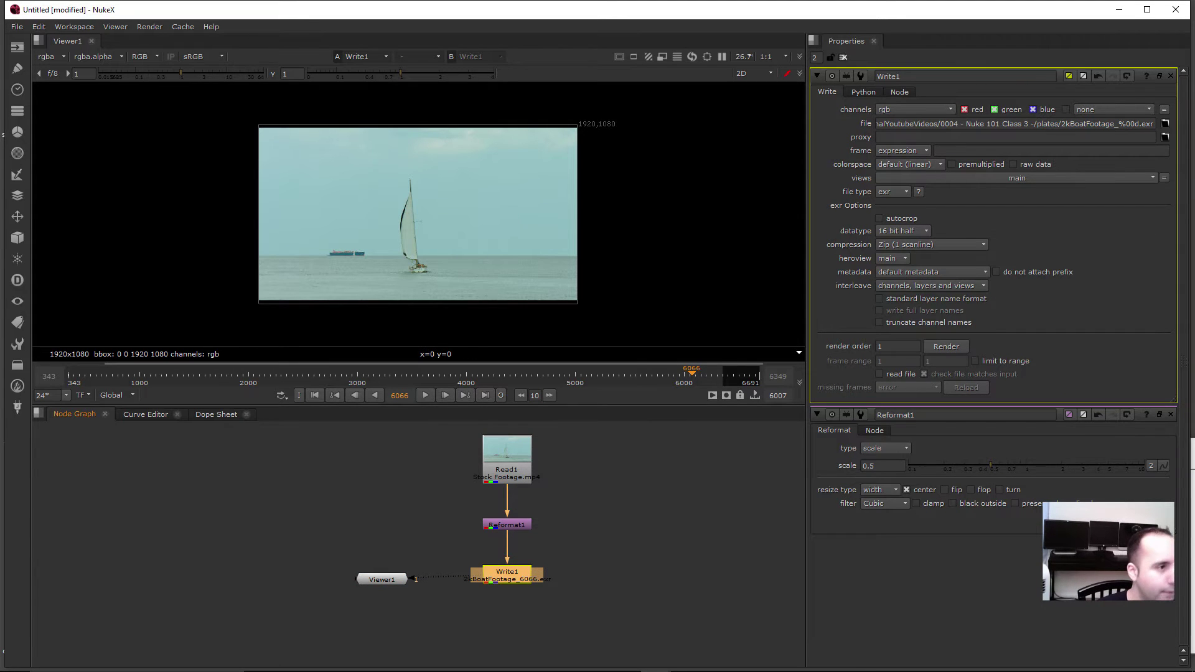
click(149, 27)
click(187, 65)
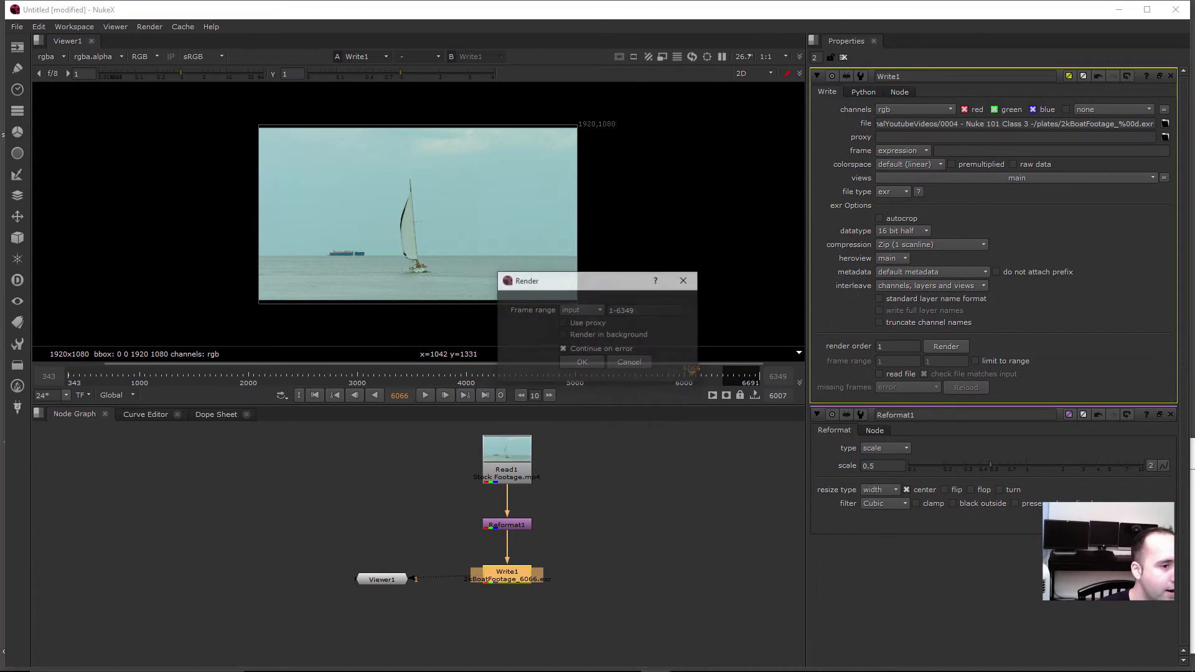
drag(560, 280, 231, 395)
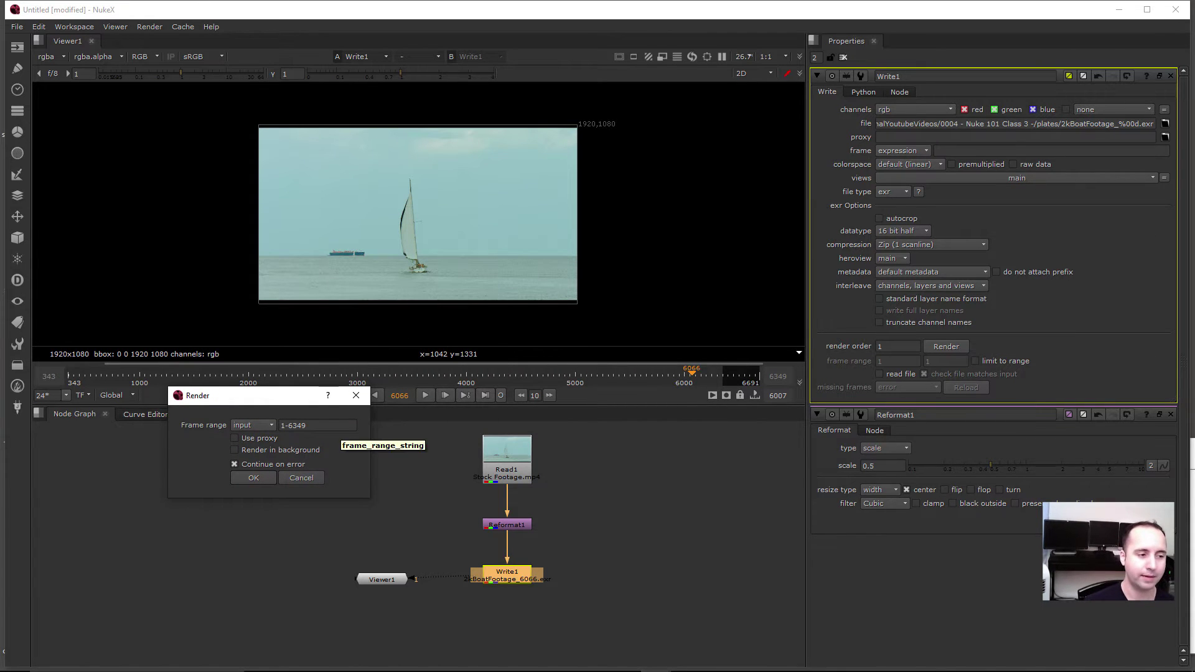
click(339, 427)
key(ctrl+a)
text(6066-6186)
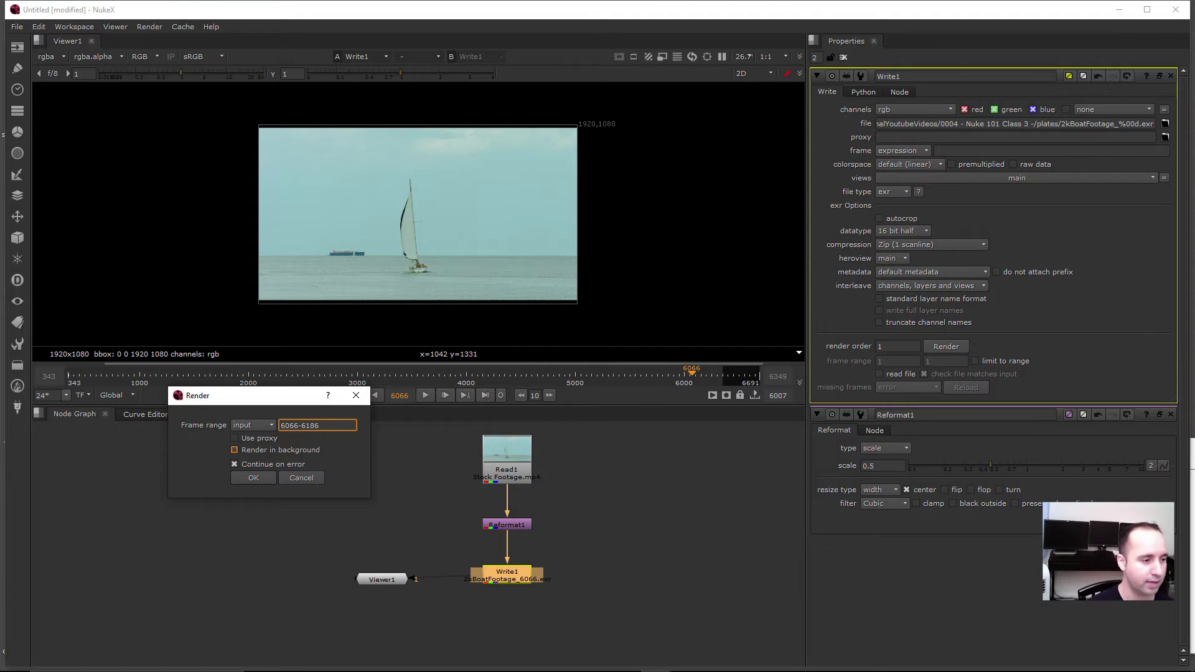
click(253, 477)
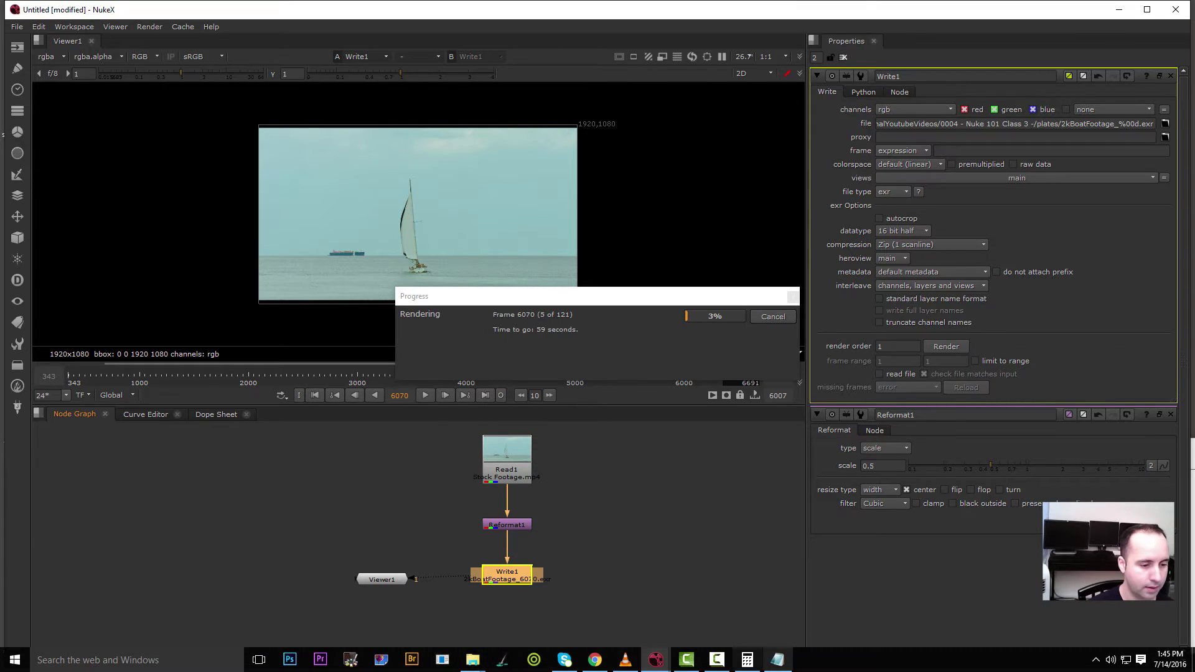
Step: Check the rendered EXR frames in the plates folder in File Explorer, sorting by date modified and by name, and return to NukeX
mouse_move(473, 659)
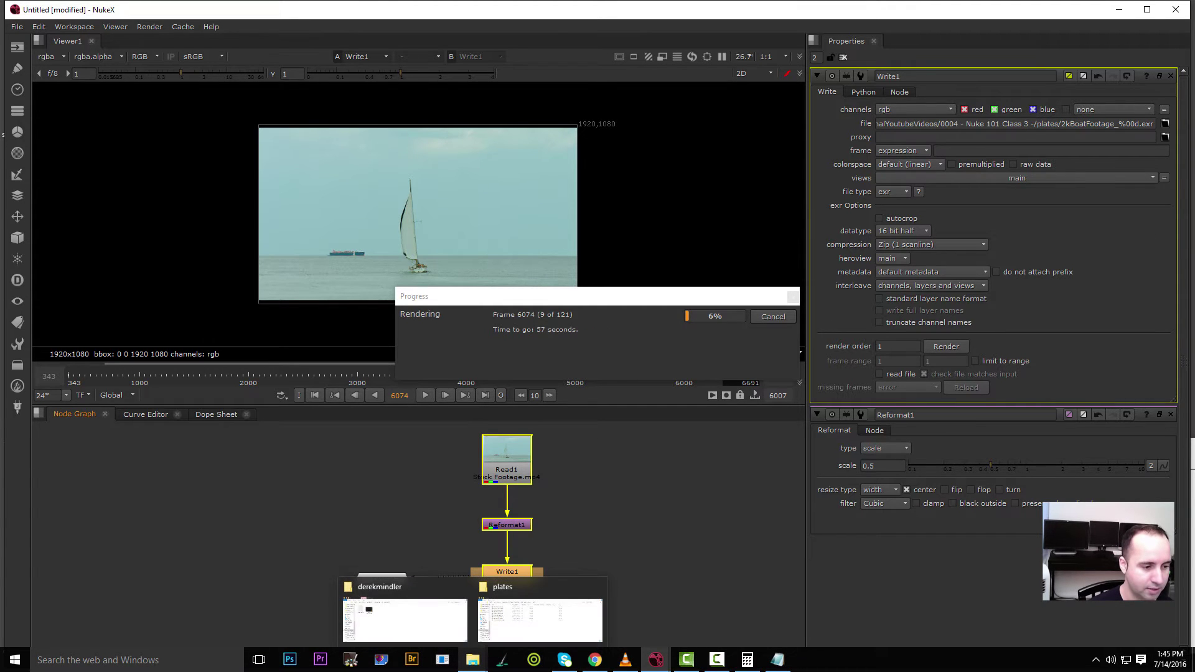
click(539, 613)
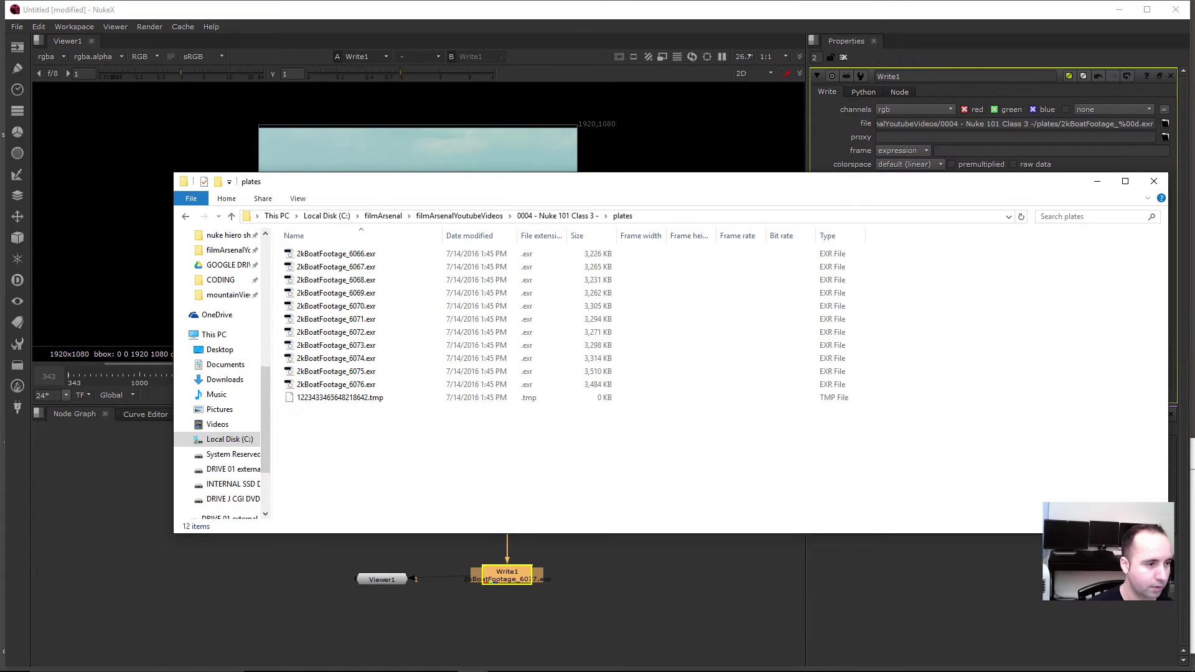
click(476, 235)
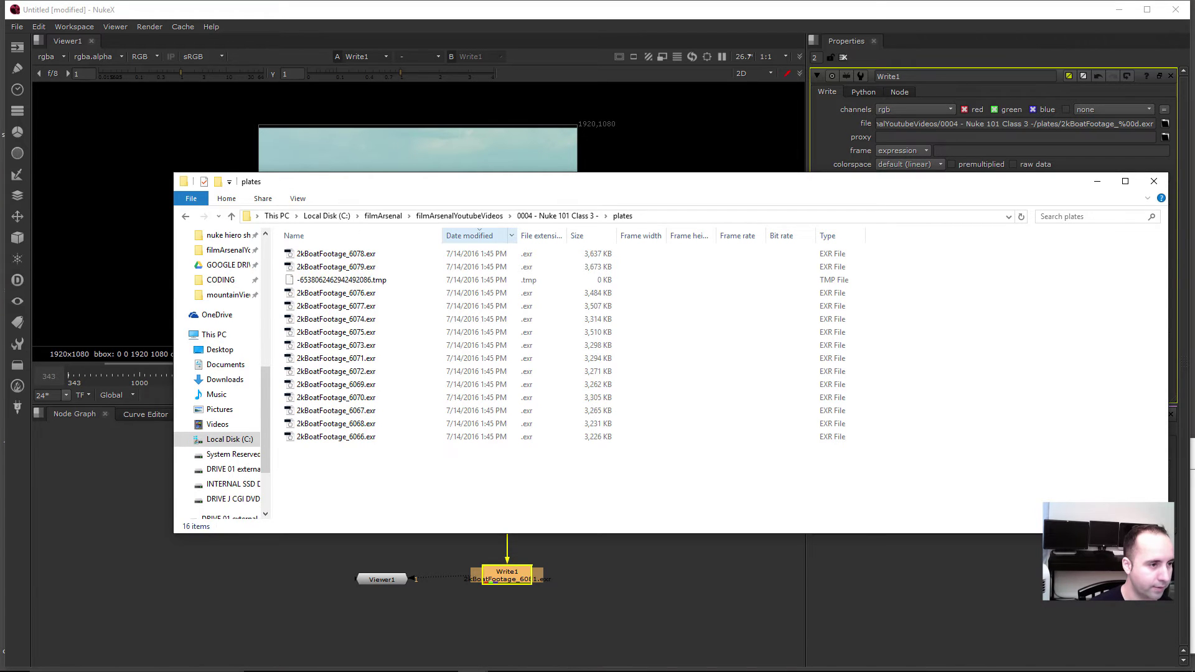
click(361, 235)
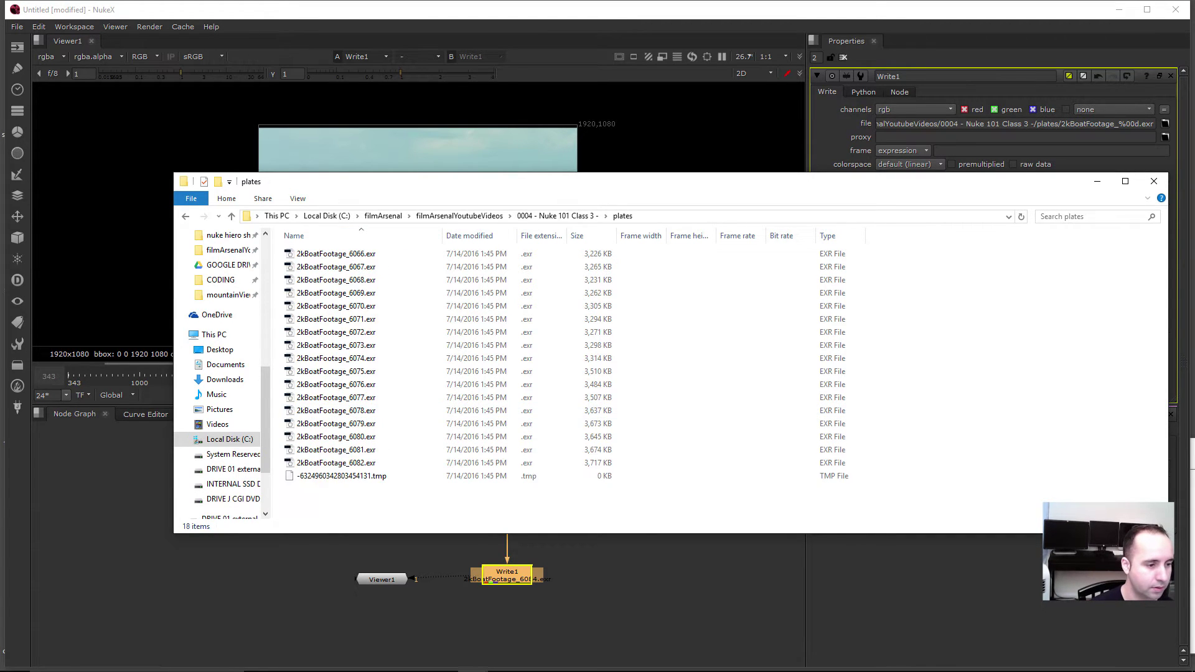
click(386, 616)
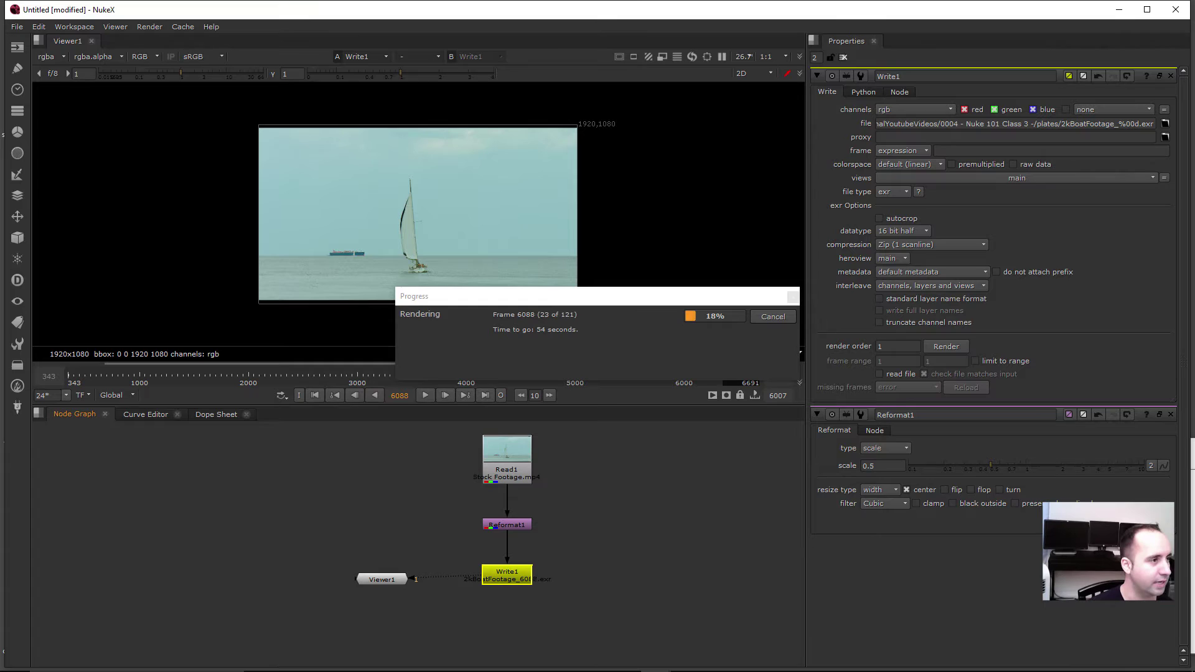
Step: Start saving the comp under a new name, using the 0004 - Nuke 101 Class 3 - folder path copied from File Explorer
click(16, 27)
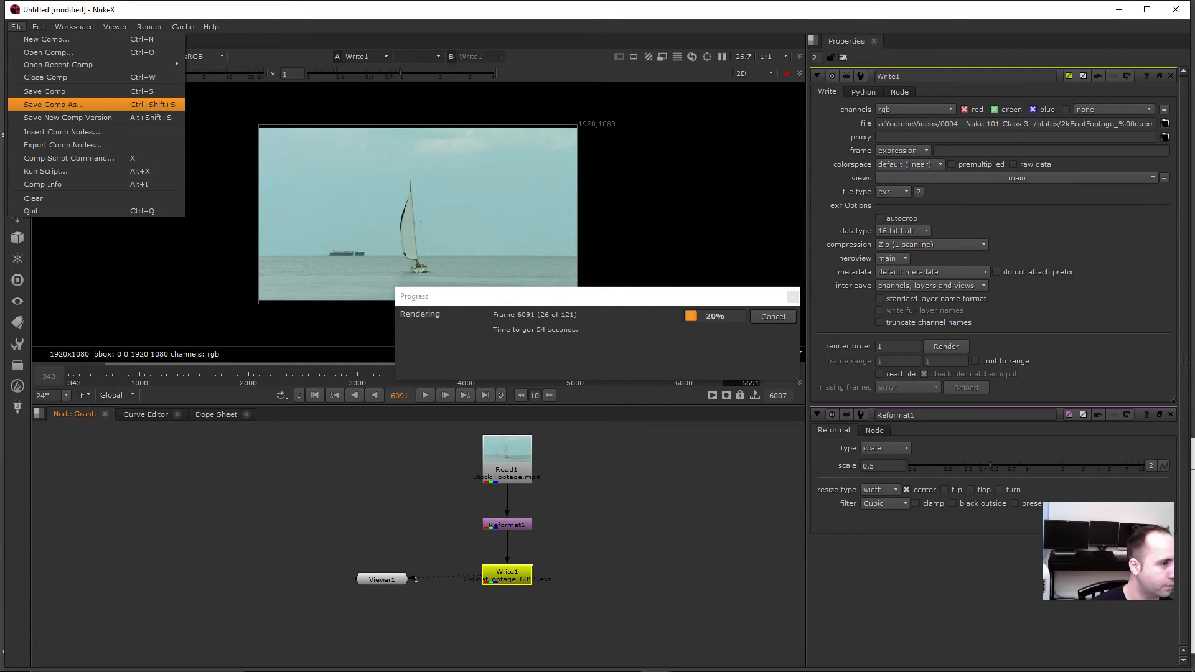
click(54, 104)
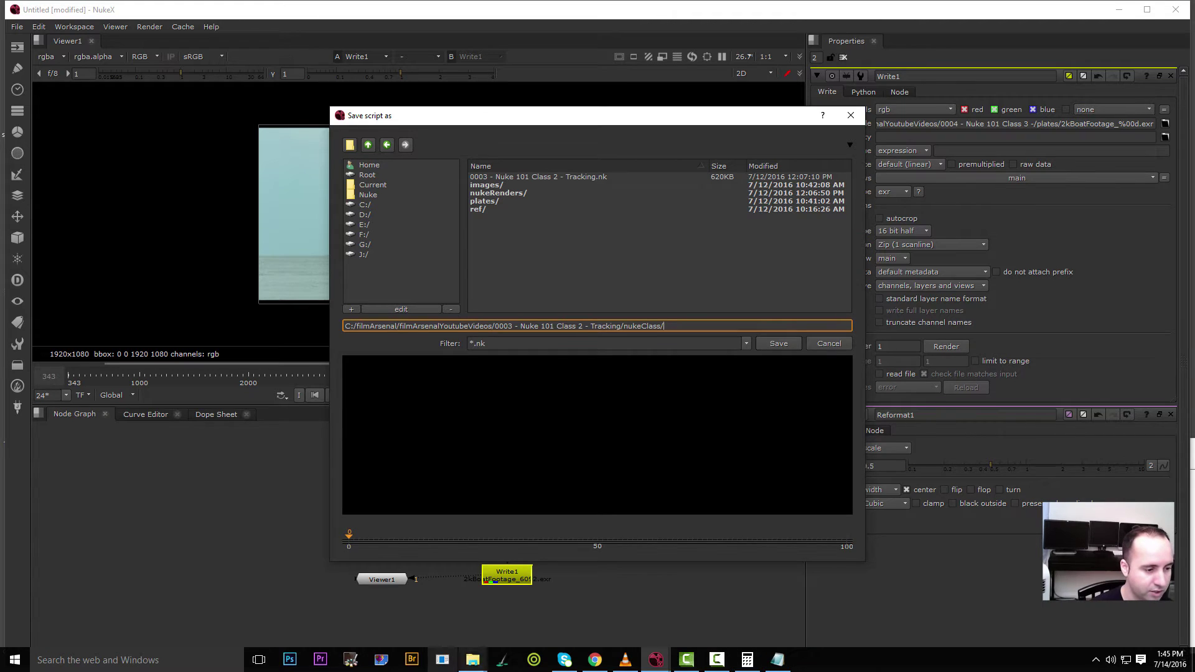
click(473, 660)
click(540, 613)
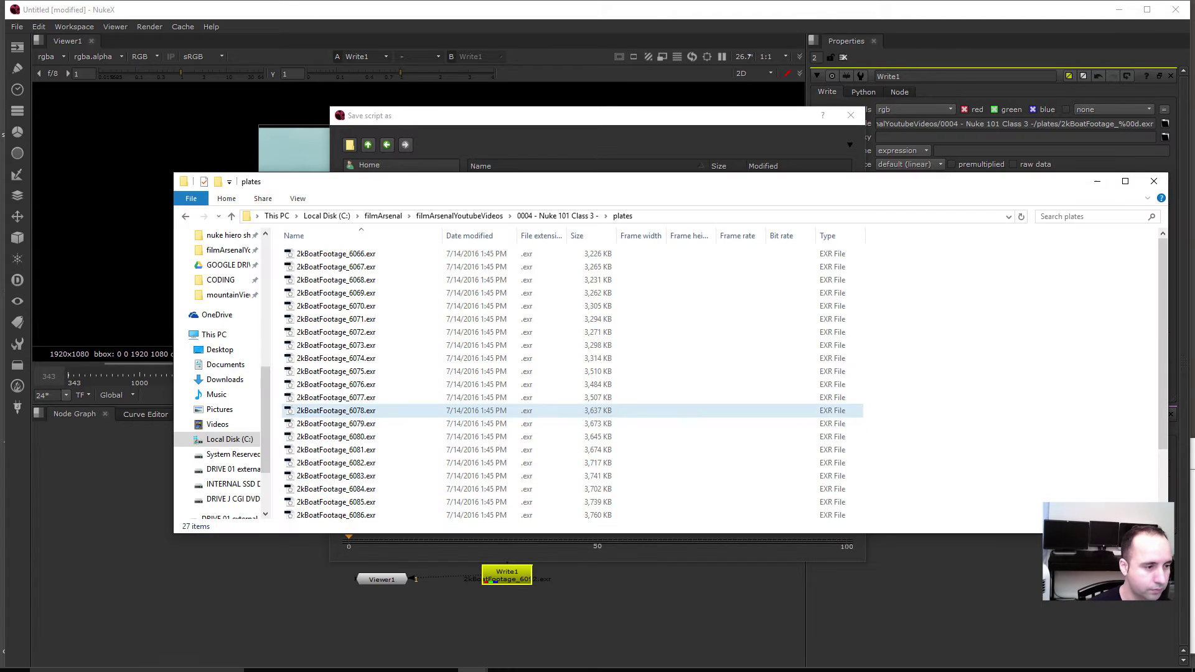
key(alt+Left)
click(685, 217)
key(ctrl+c)
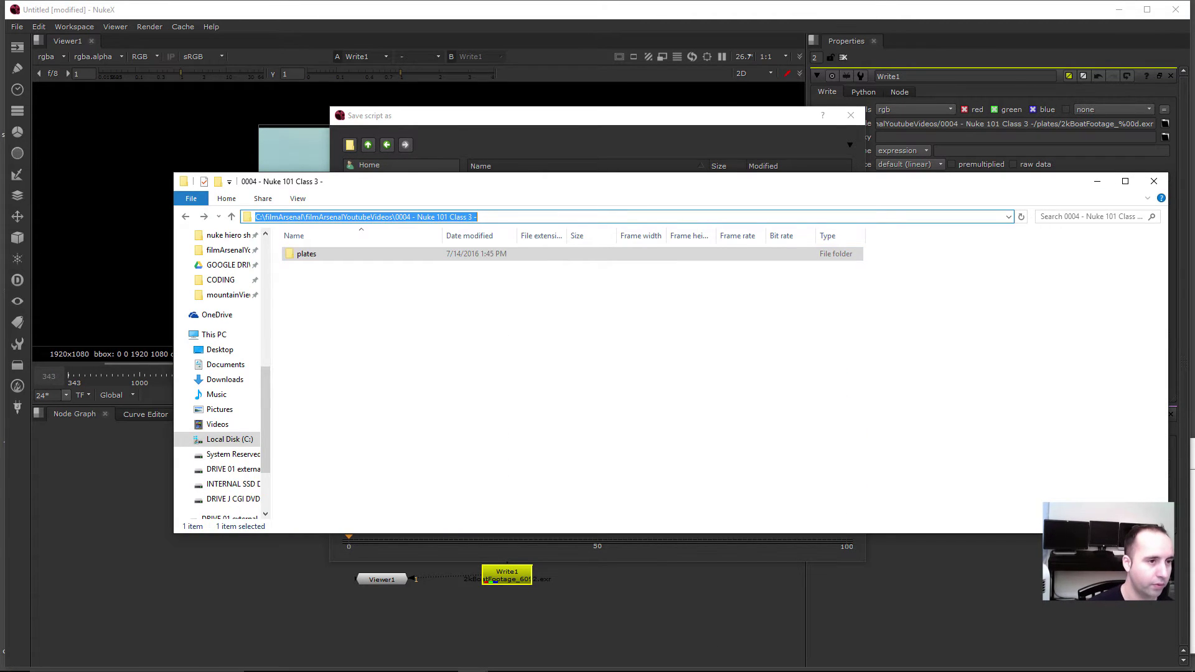
key(alt+Tab)
key(ctrl+a)
key(ctrl+v)
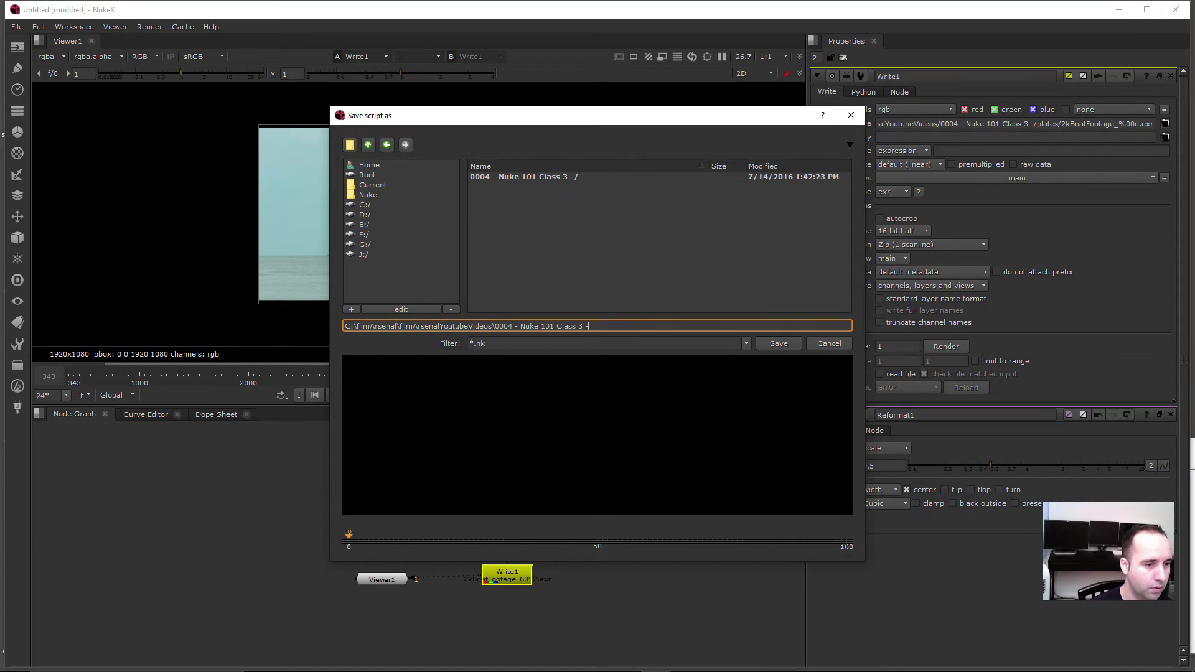
key(Return)
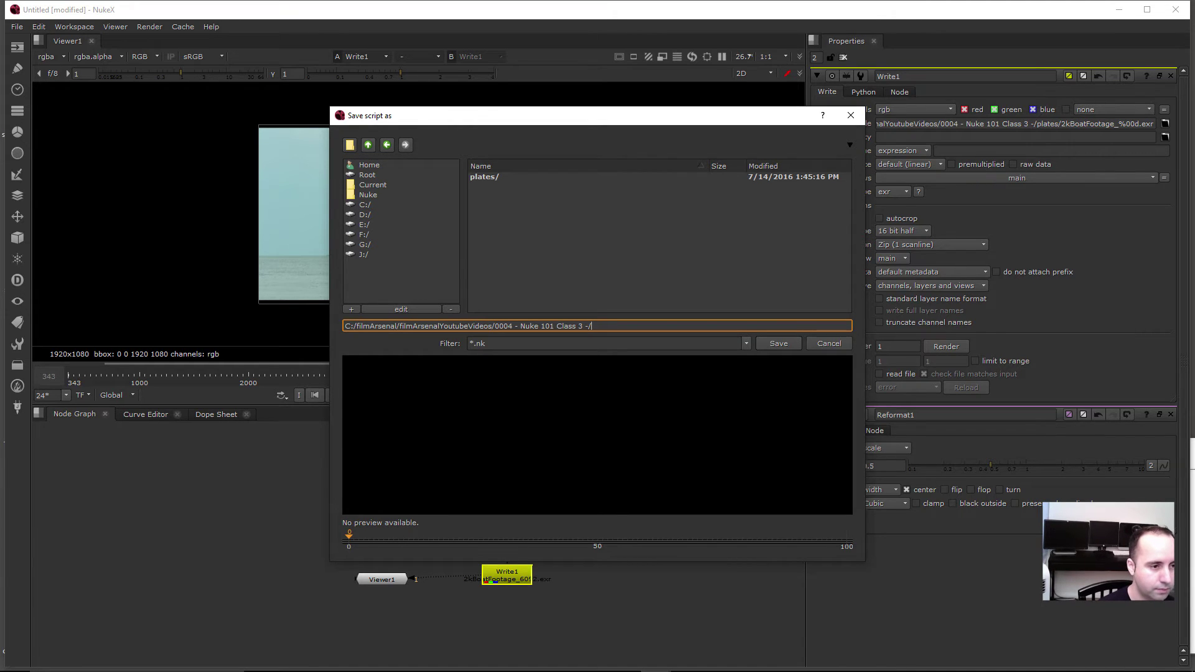
Step: Name the script nuke 101 Class 3 and save it in the project folder
text(nuke 101 Col)
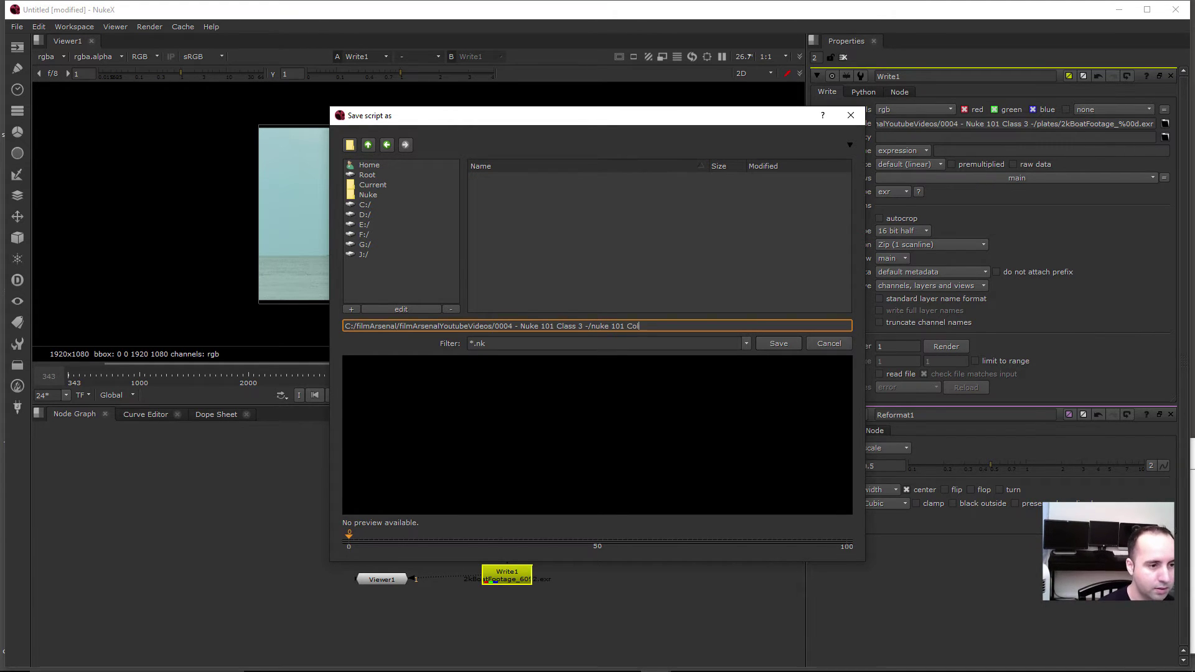
key(BackSpace)
key(BackSpace)
text(lass 3)
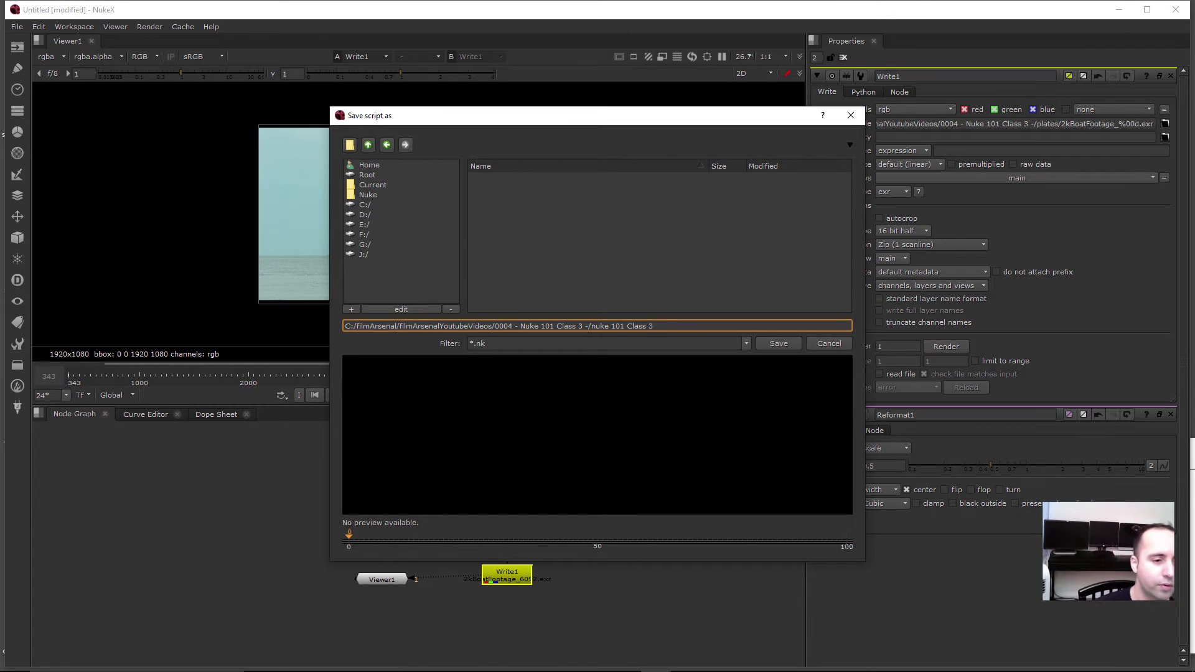
drag(545, 115, 680, 113)
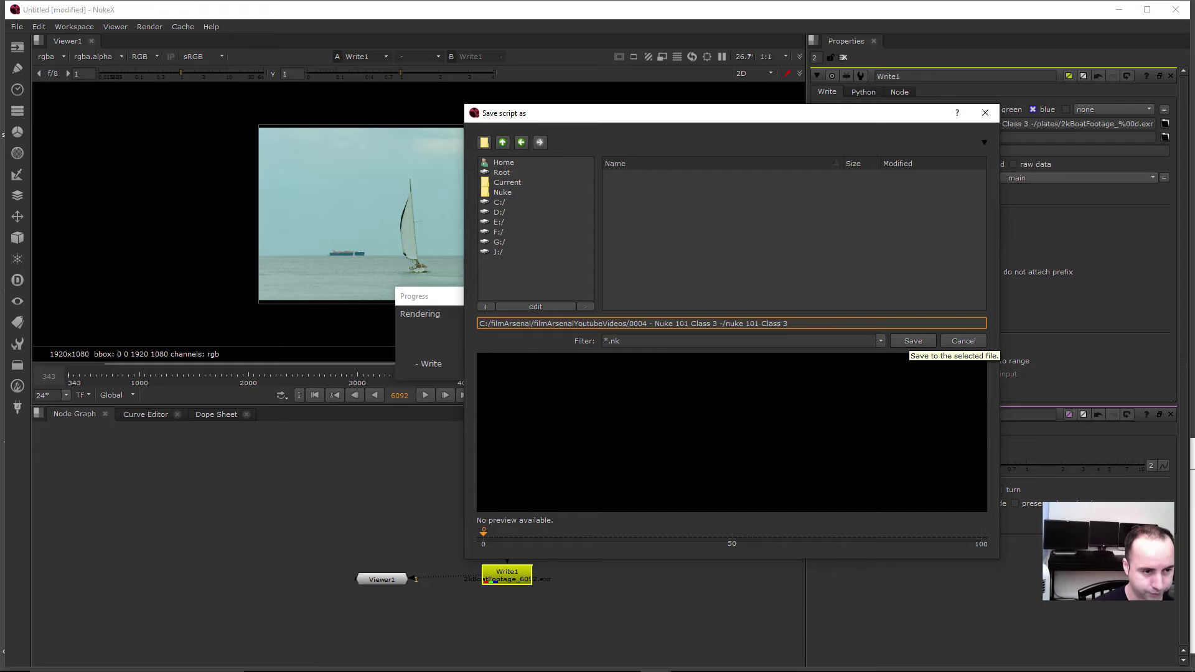
click(912, 341)
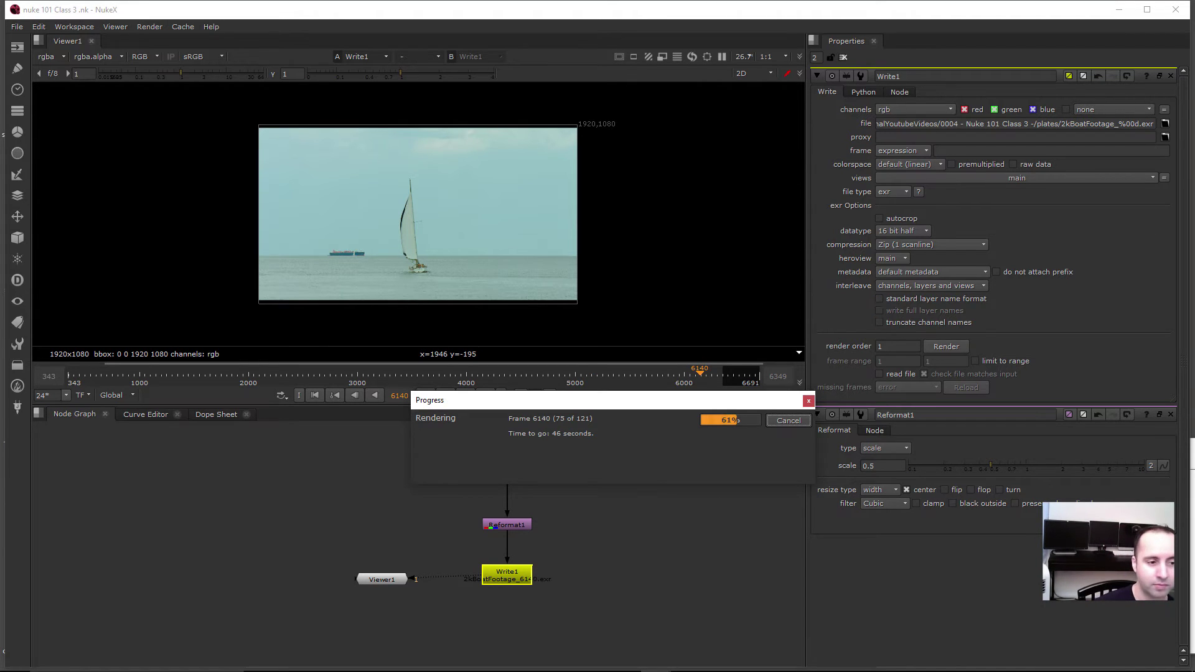
Step: Move the render progress window off the node graph and shift the Read and Reformat nodes closer to the Write node
drag(605, 401, 842, 359)
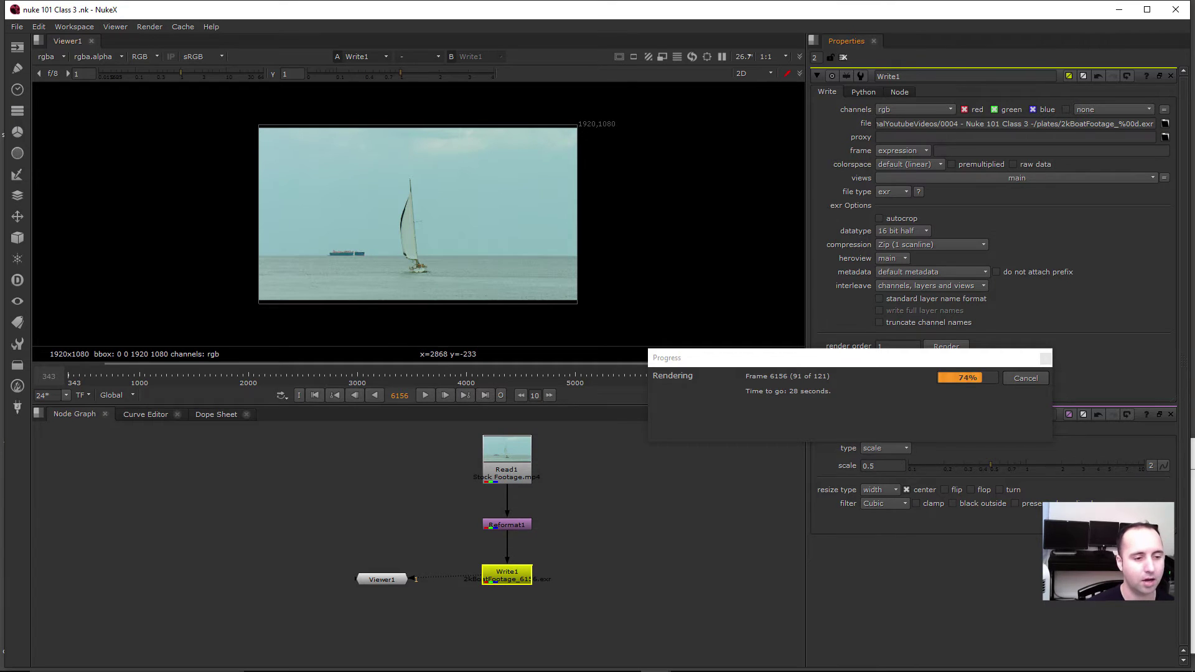
drag(508, 471, 507, 539)
click(508, 574)
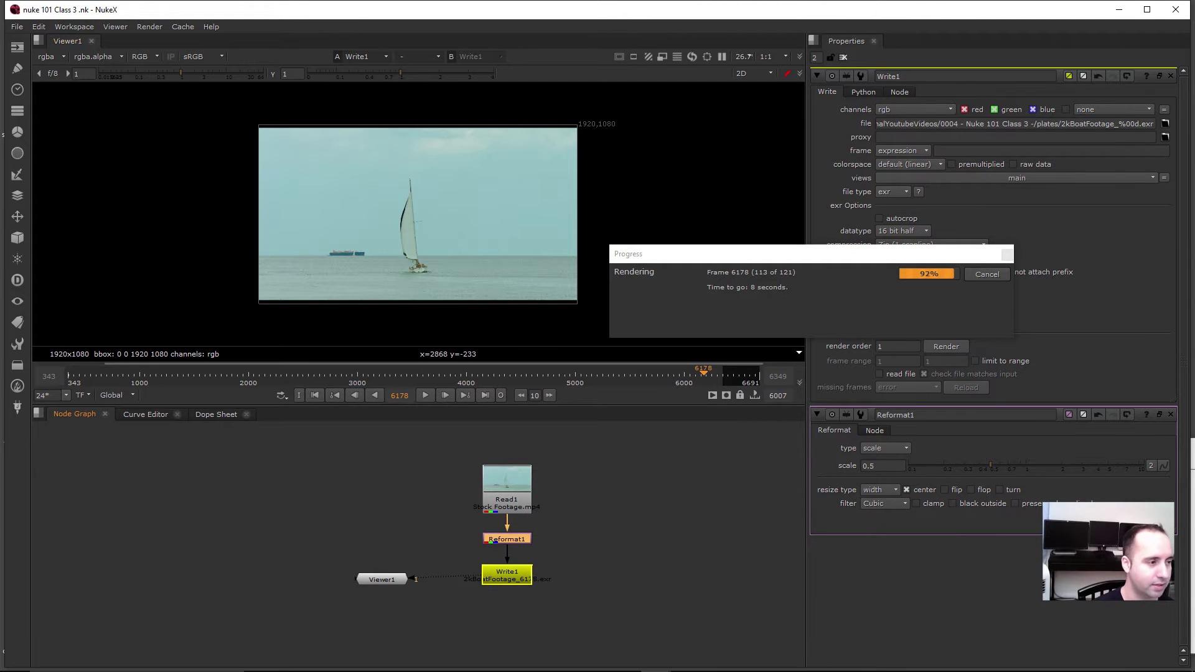
click(74, 27)
mouse_move(17, 27)
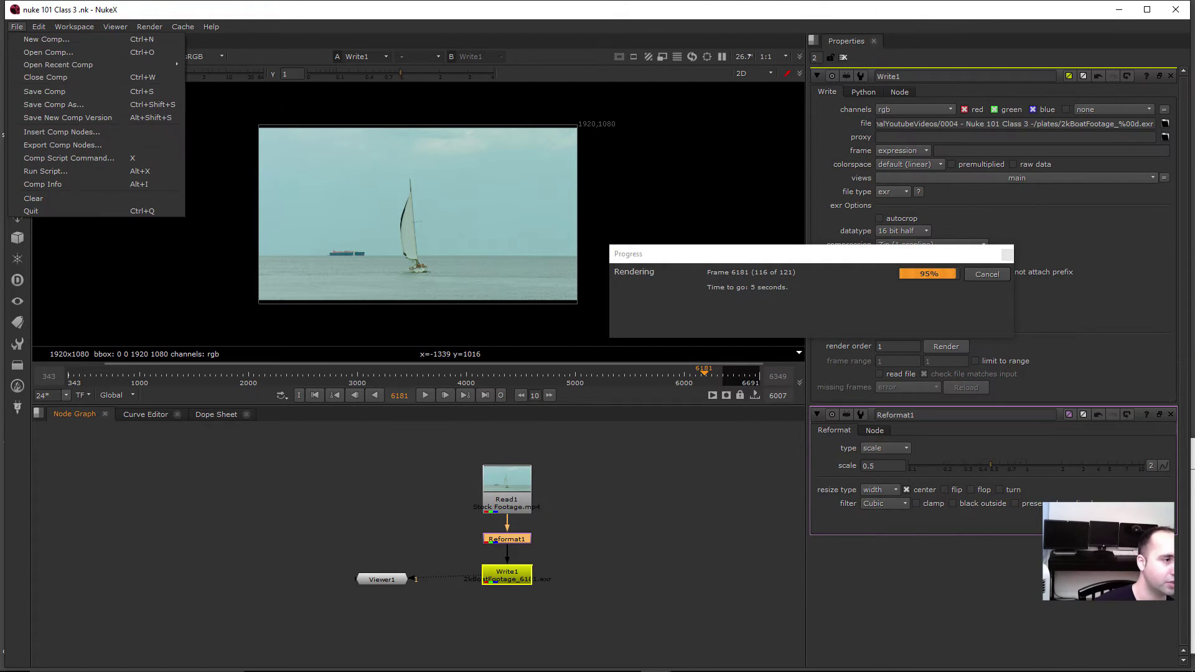
right_click(246, 435)
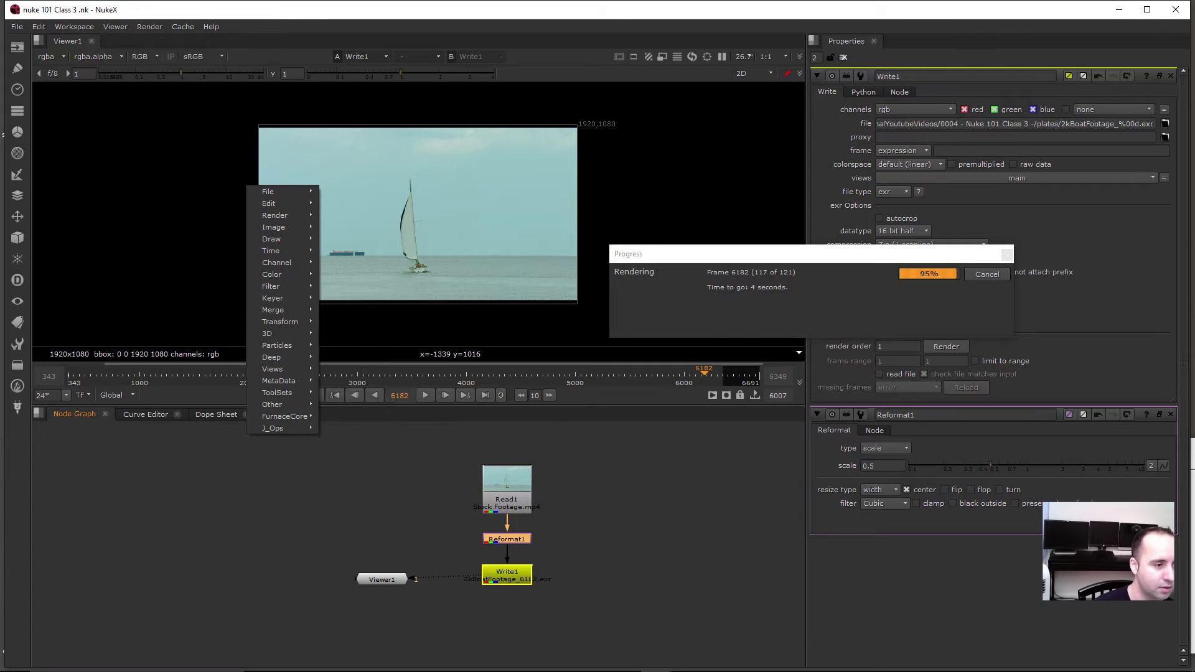
mouse_move(272, 405)
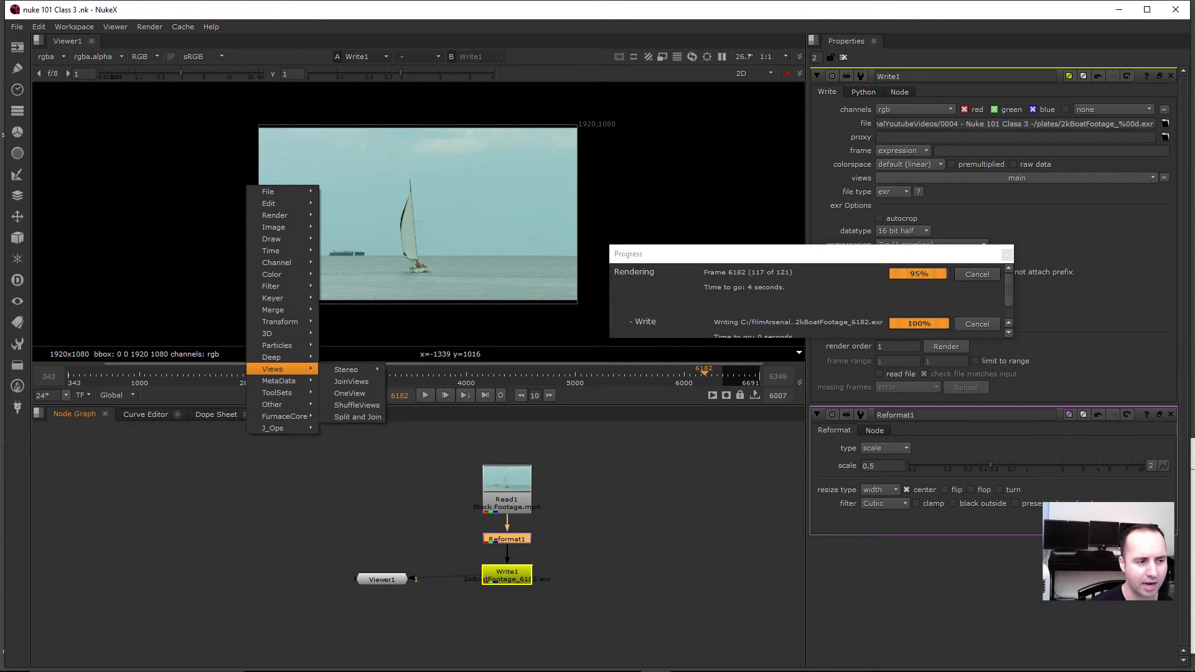
mouse_move(276, 262)
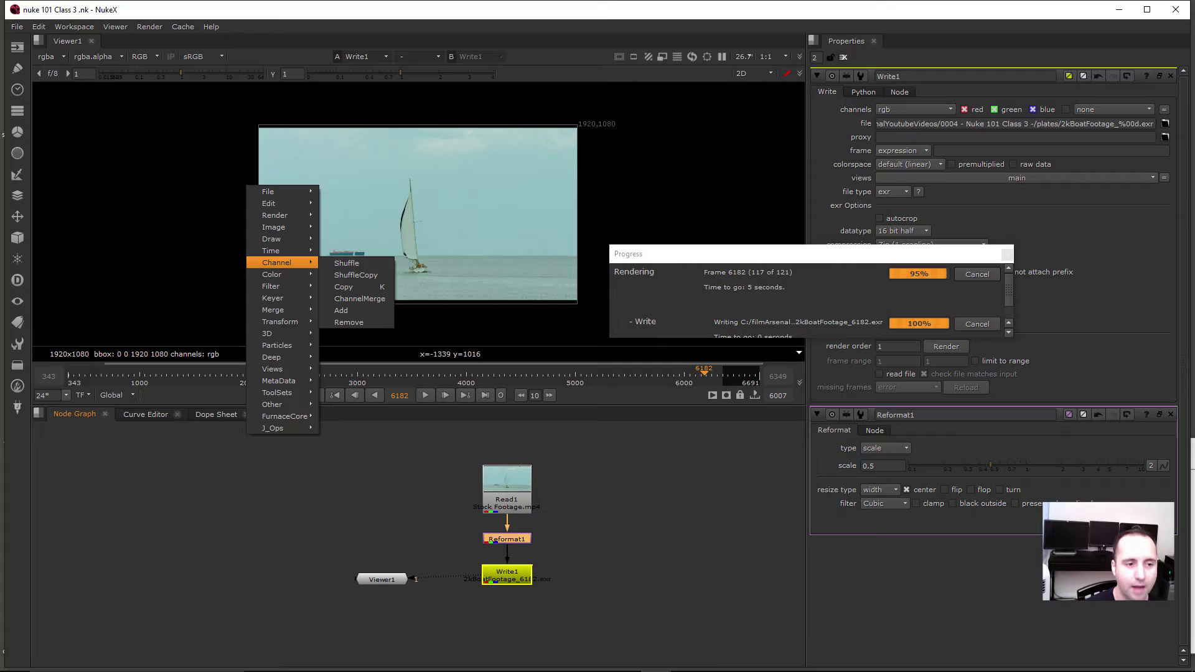
mouse_move(273, 287)
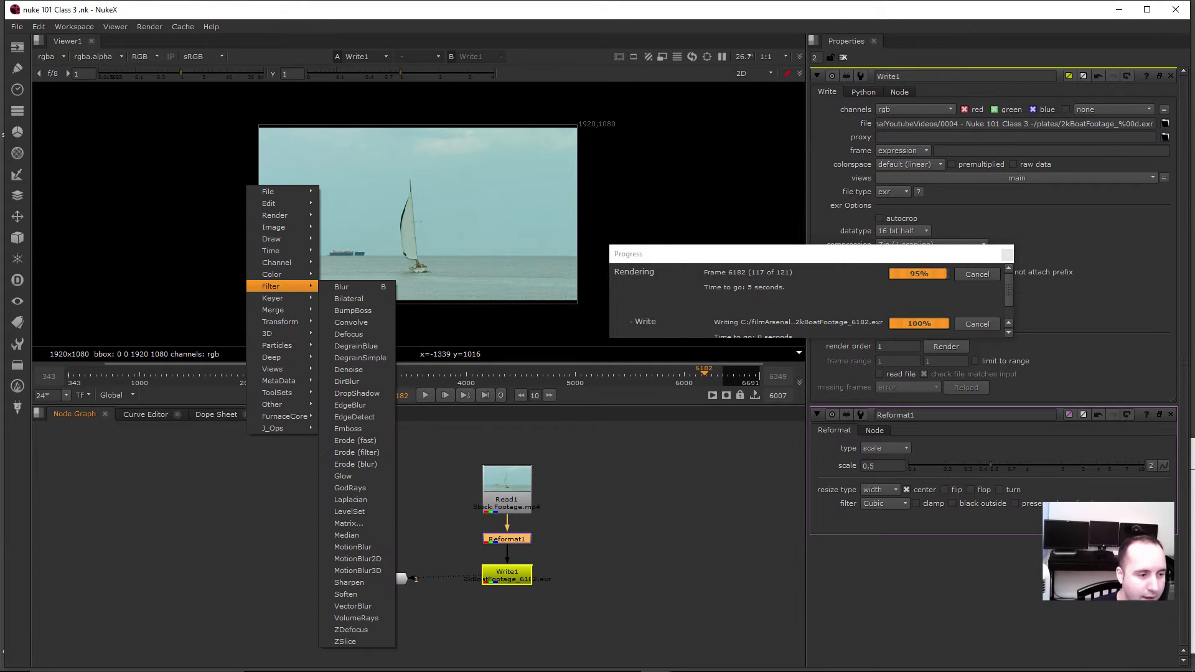
click(438, 505)
Step: Place the Reformat node just above the Write node and move the Read node farther up
drag(507, 539, 507, 551)
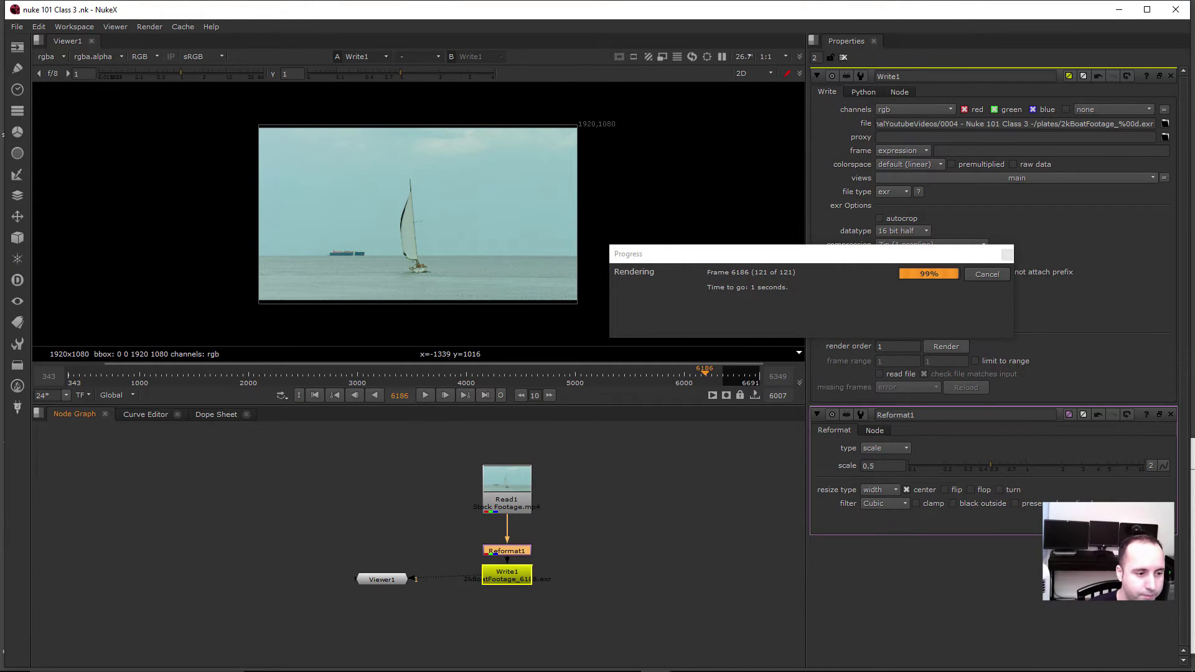
drag(507, 499, 506, 481)
middle_drag(506, 481, 502, 522)
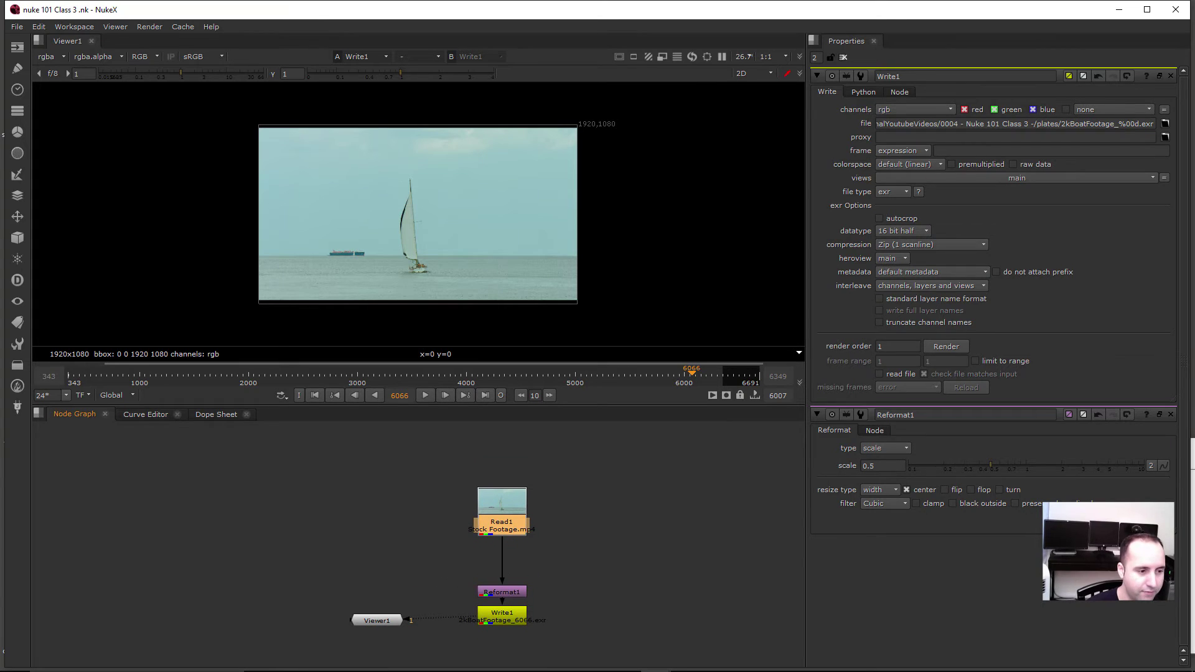
drag(501, 522, 501, 499)
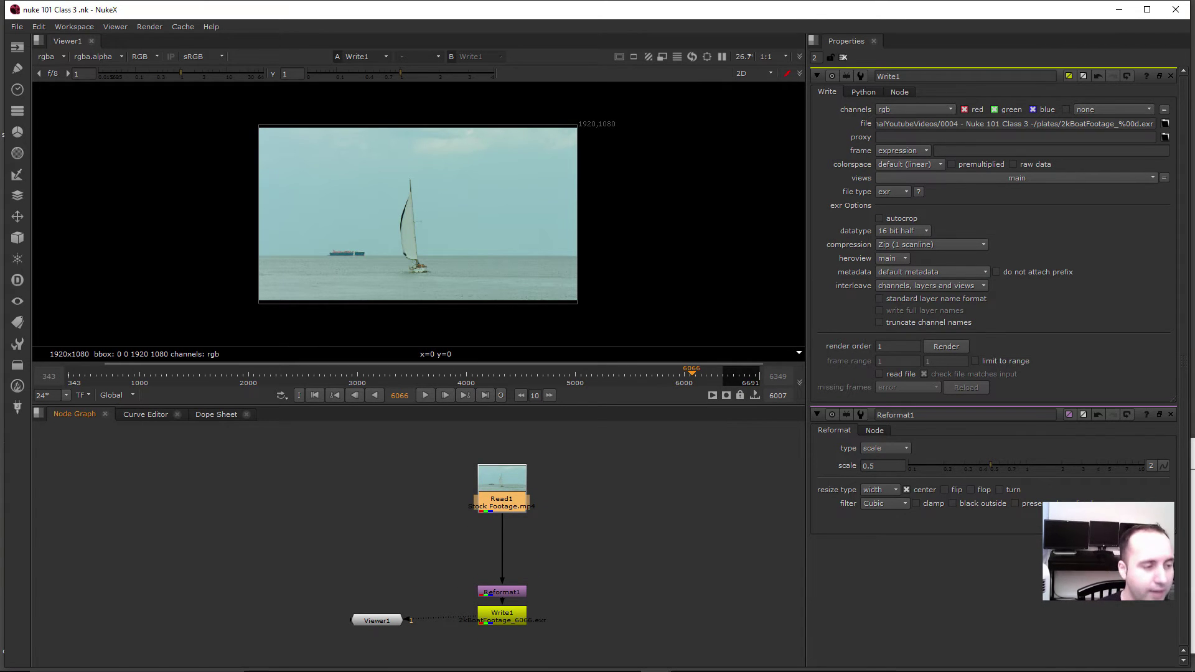
drag(501, 499, 502, 498)
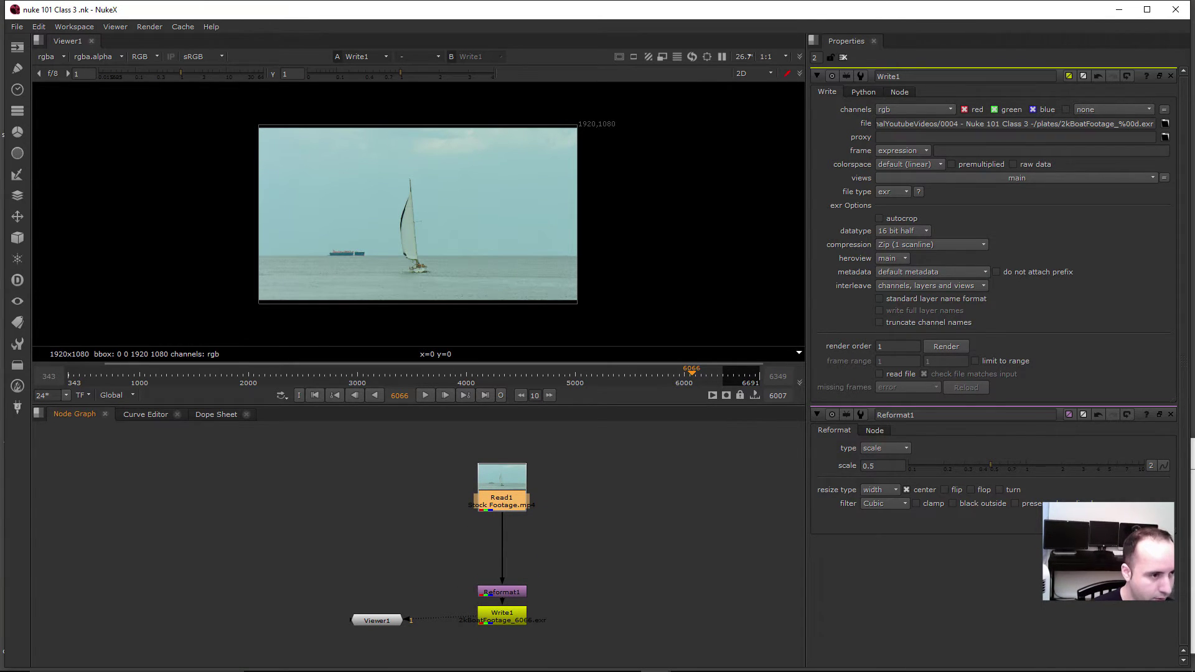
Step: Inspect the sailboat frame in the maximized viewer and restore the normal layout
scroll(330, 187, up, 3)
key(space)
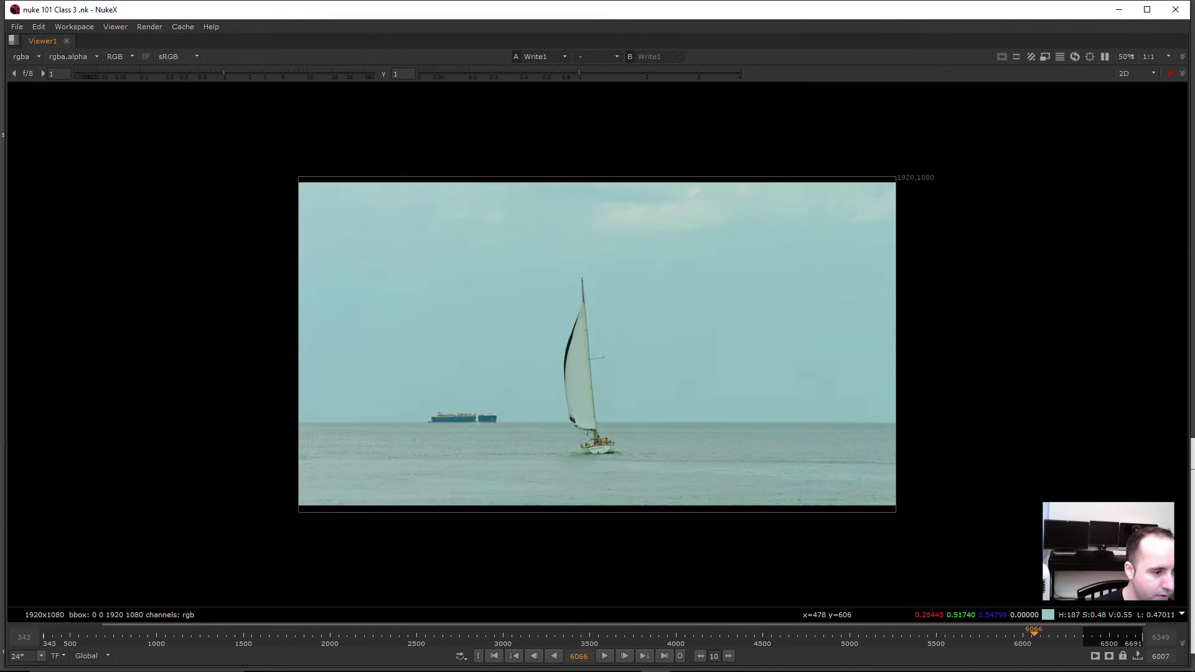
key(space)
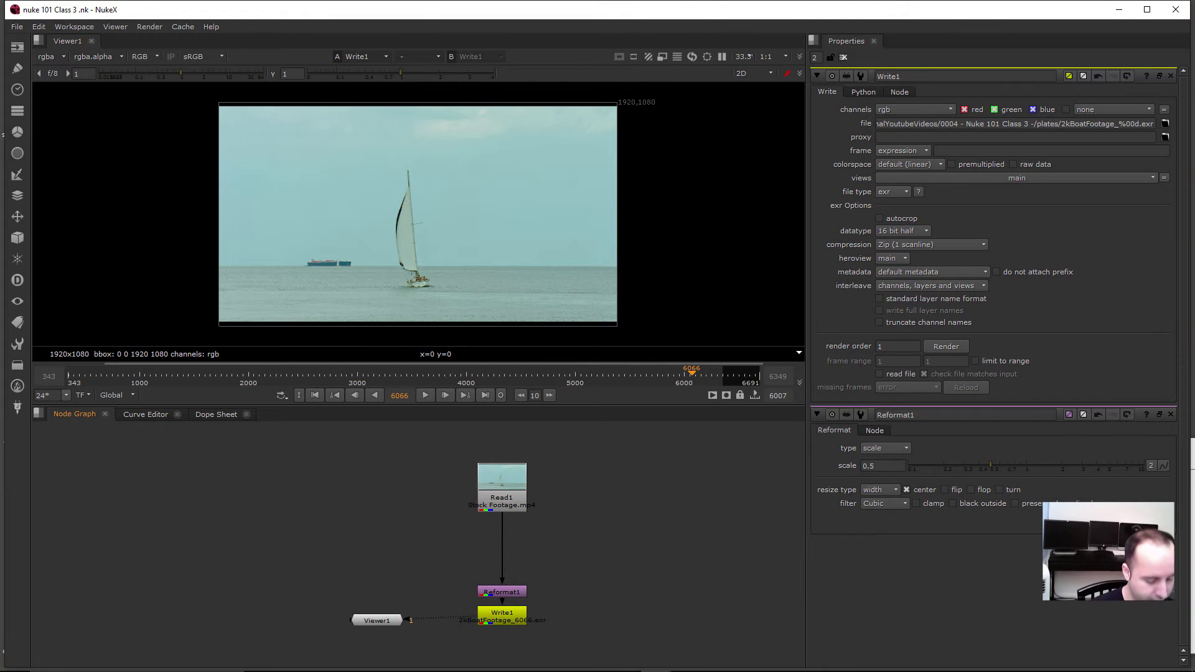
Step: Read the rendered sequence 2kBoatFootage_####.exr 6066-6186 from the plates folder into the node graph
key(r)
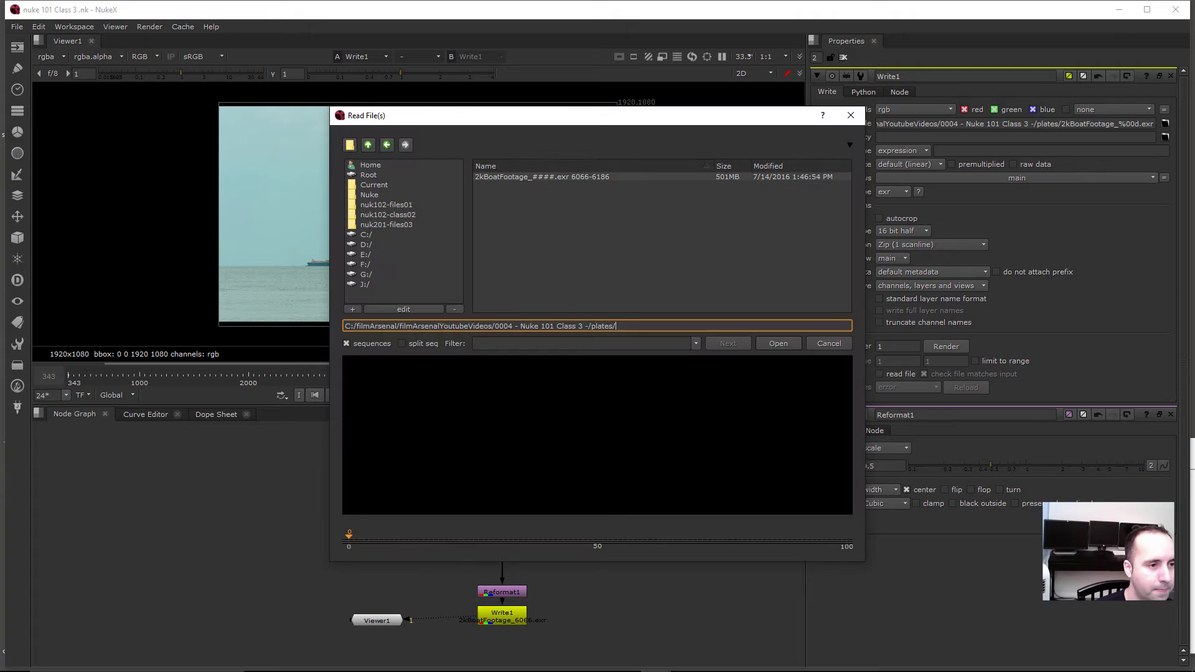
double_click(540, 177)
click(560, 541)
Step: Select the original stock footage Read node with its Reformat and Write nodes and delete all three
click(502, 498)
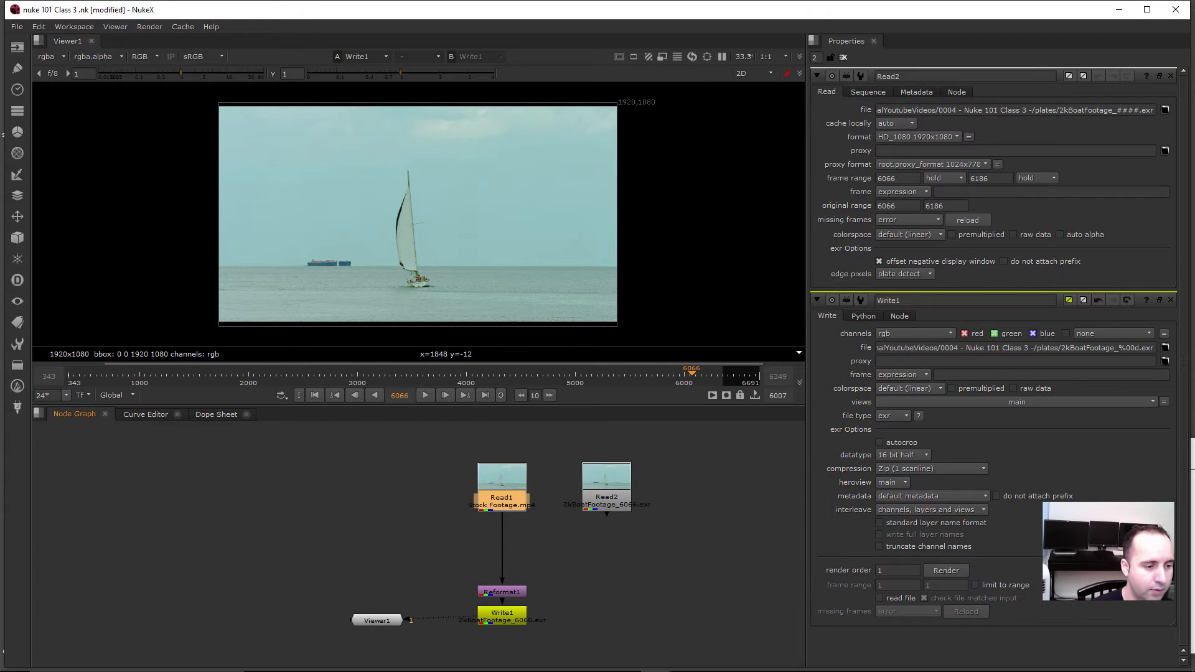
drag(413, 441, 550, 637)
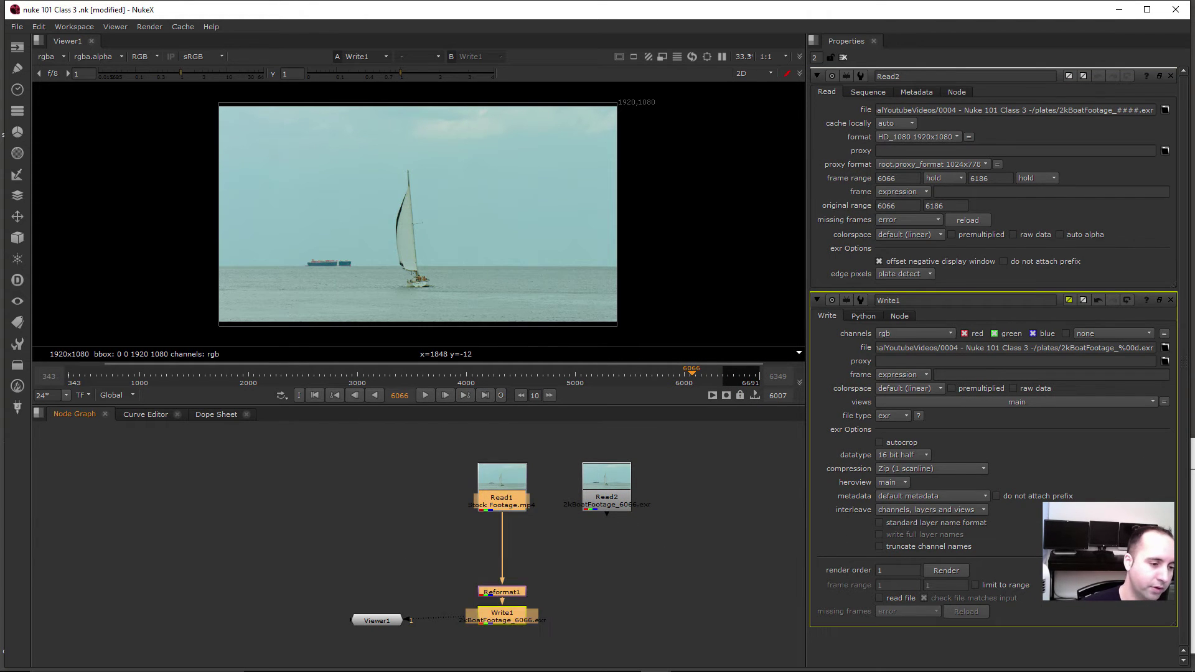
key(Delete)
Step: Move the EXR Read node toward the middle of the node graph and connect the viewer to it
drag(607, 498, 552, 525)
key(1)
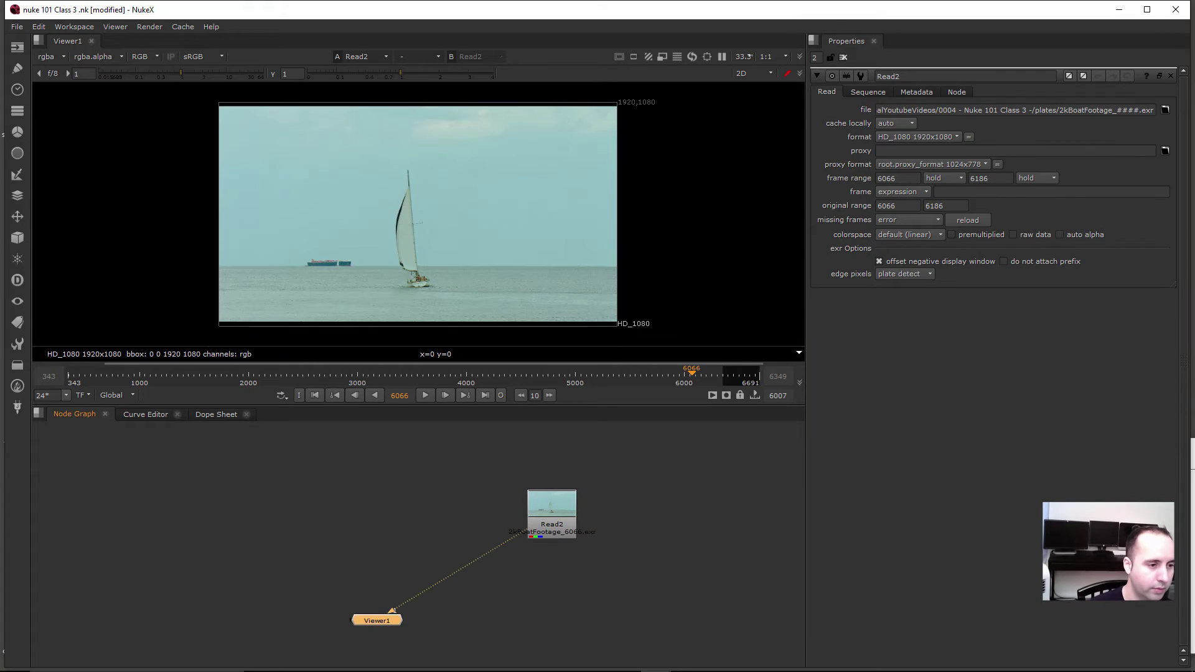
click(552, 524)
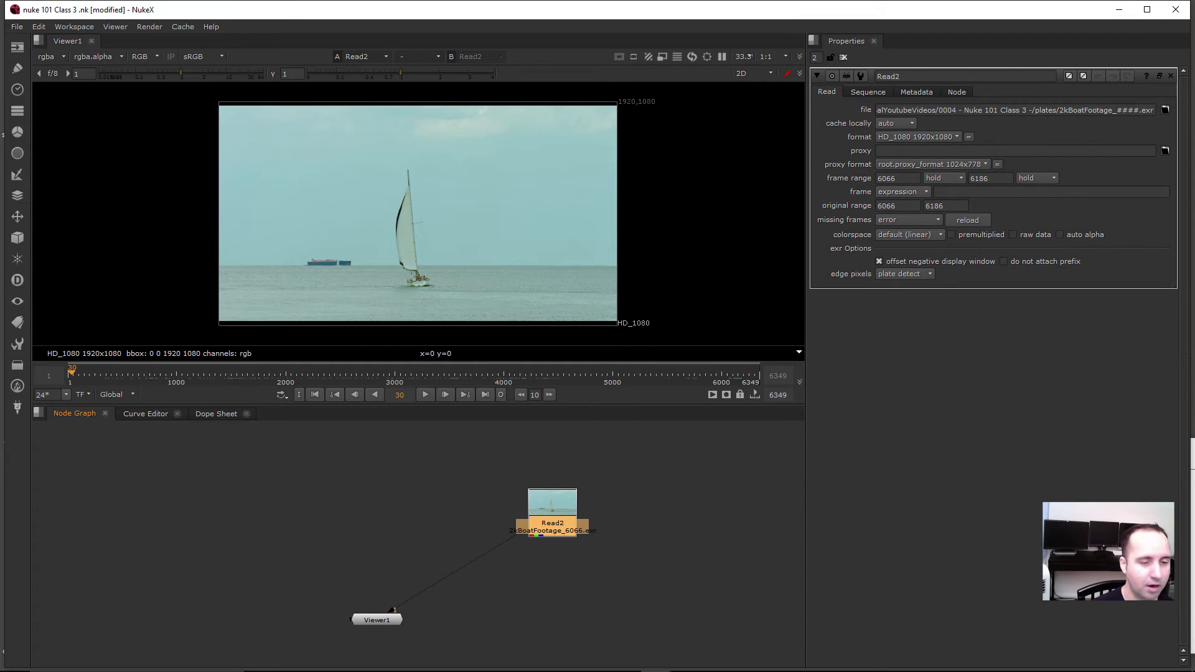
Step: Select the EXR Read node and scrub the timeline to frame 6162 to view the rendered footage
click(377, 619)
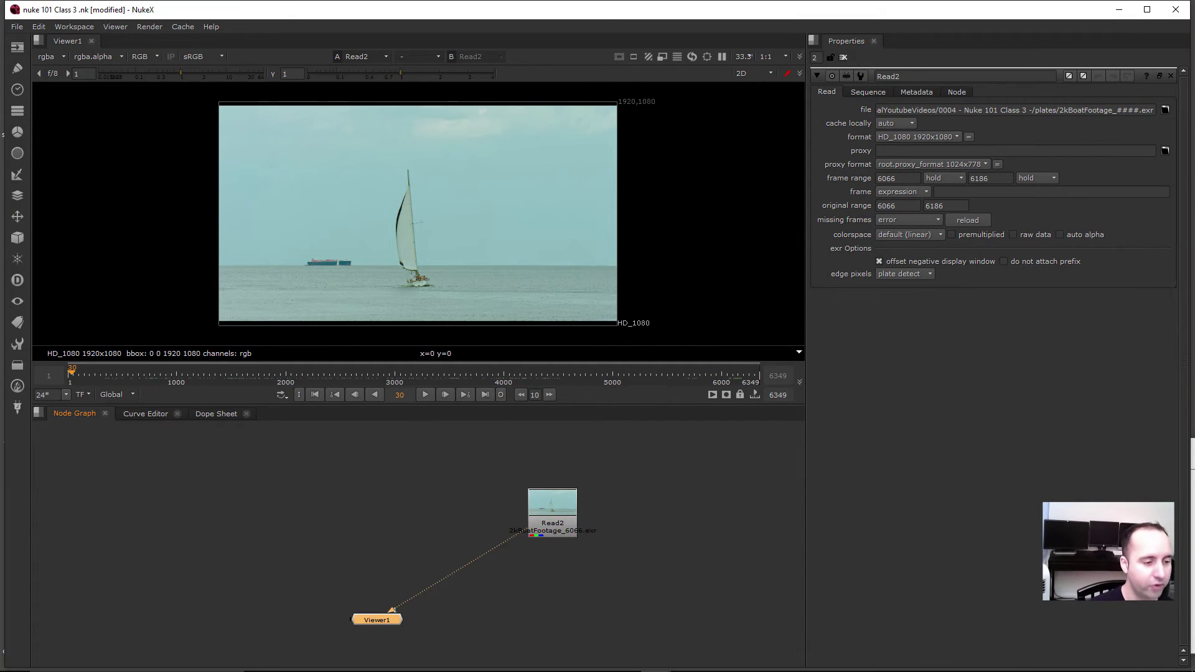
click(552, 525)
drag(351, 372, 739, 372)
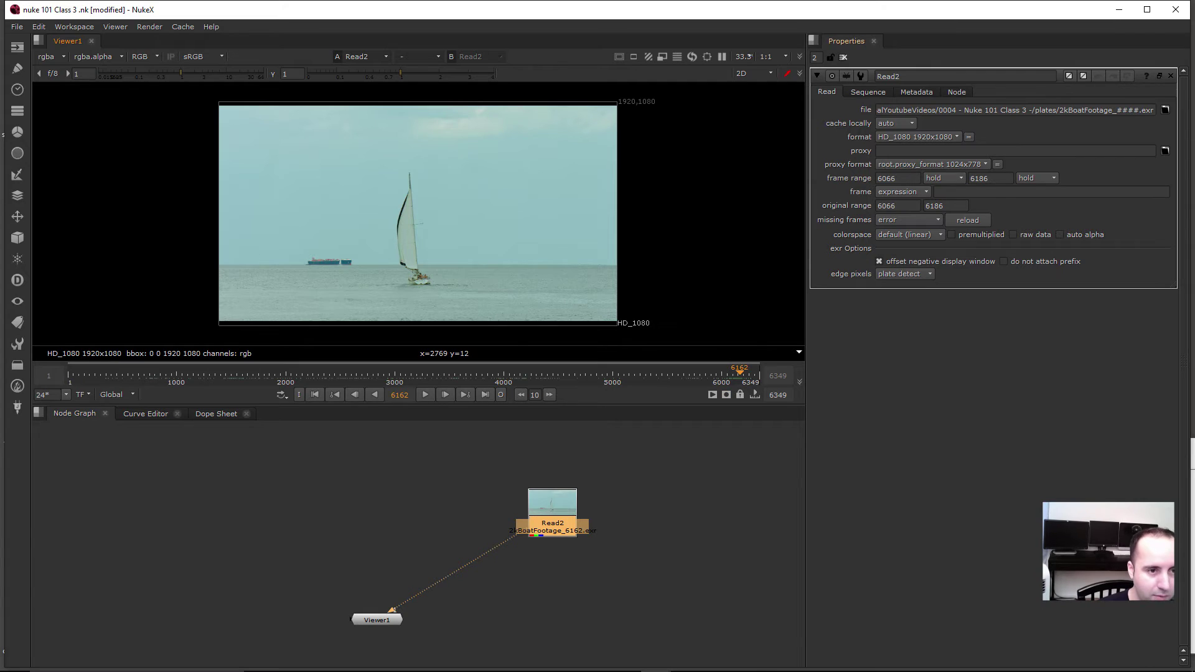
Step: Try to set the viewer's playback in point to 6066, the Read node's first frame
double_click(887, 178)
click(691, 498)
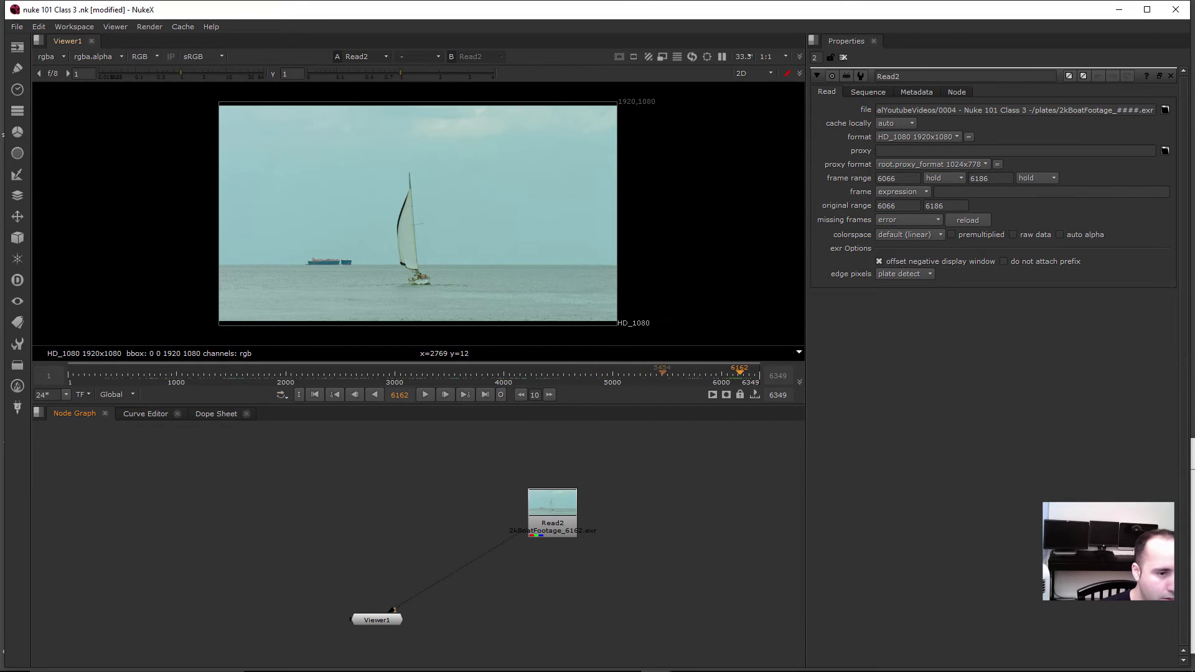
text(6066)
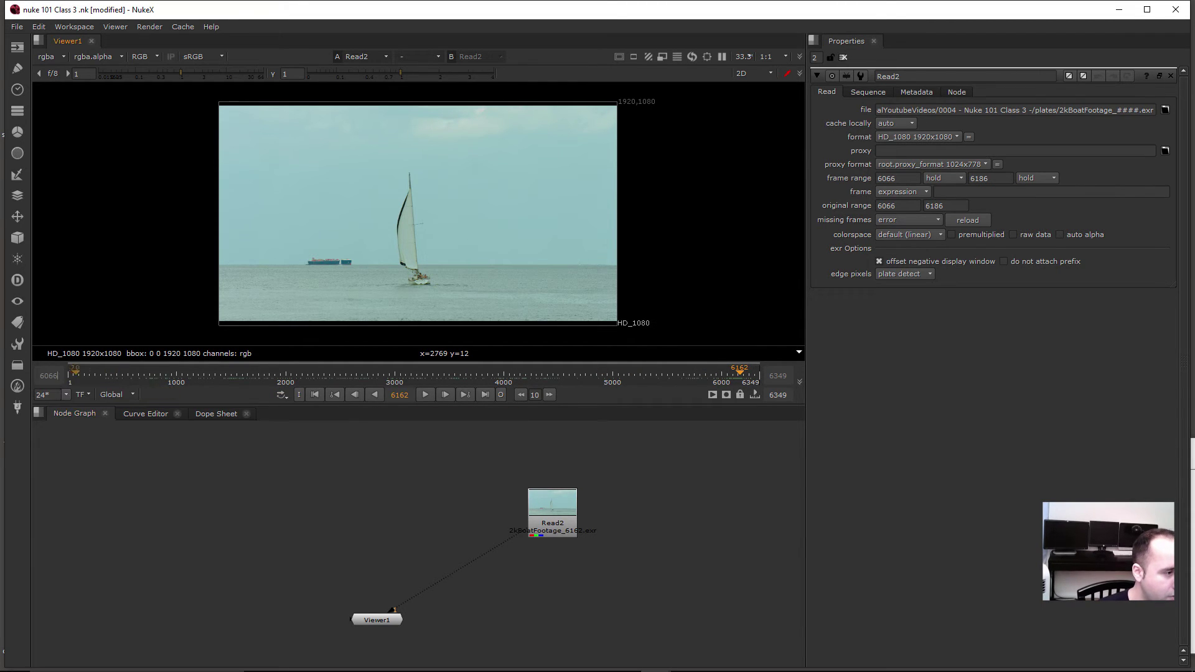
key(Return)
key(i)
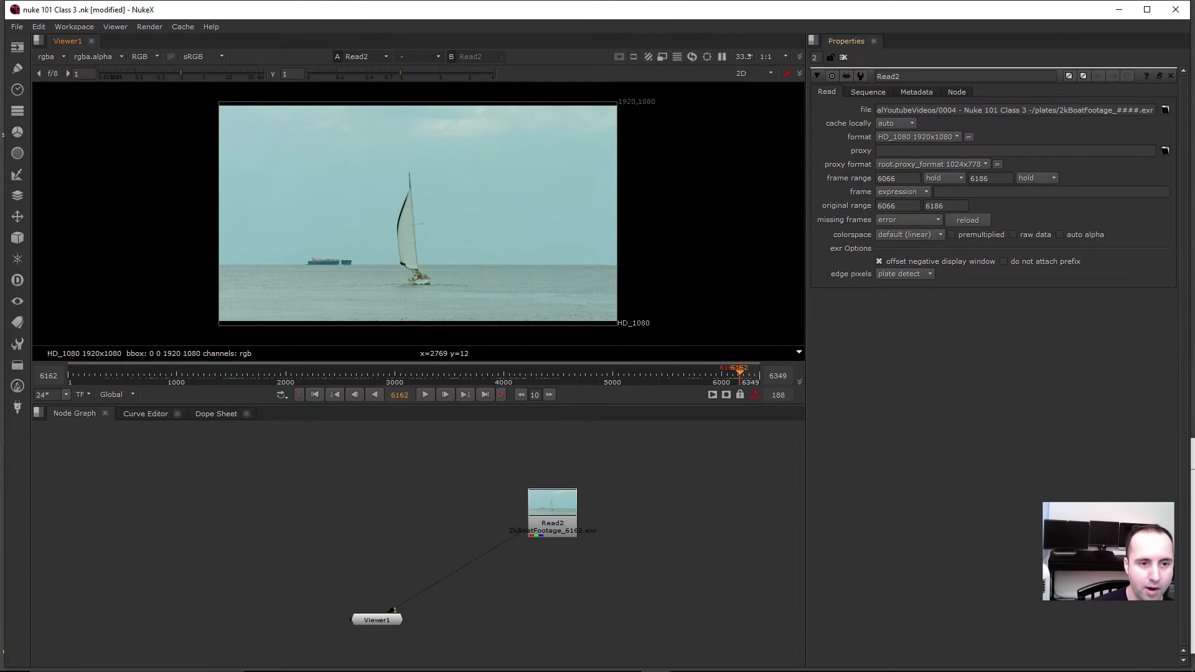
Step: Set the viewer's playback out point to 6186, copied from the Read node's last frame
double_click(980, 179)
key(ctrl+c)
double_click(778, 376)
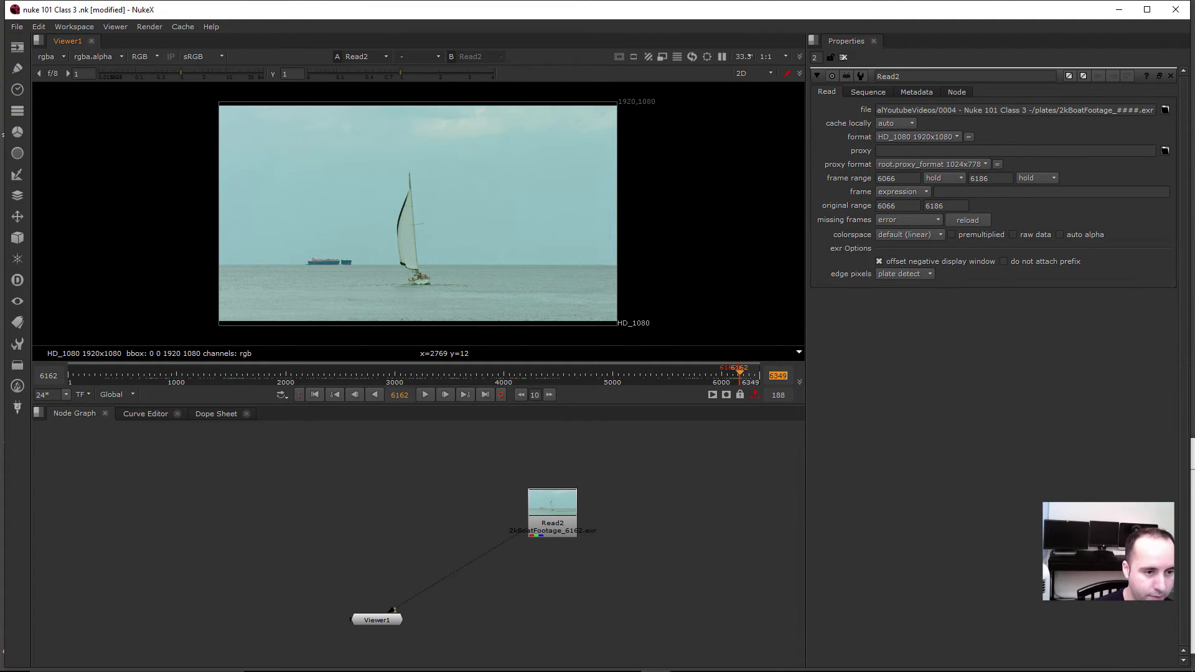
key(ctrl+v)
key(Tab)
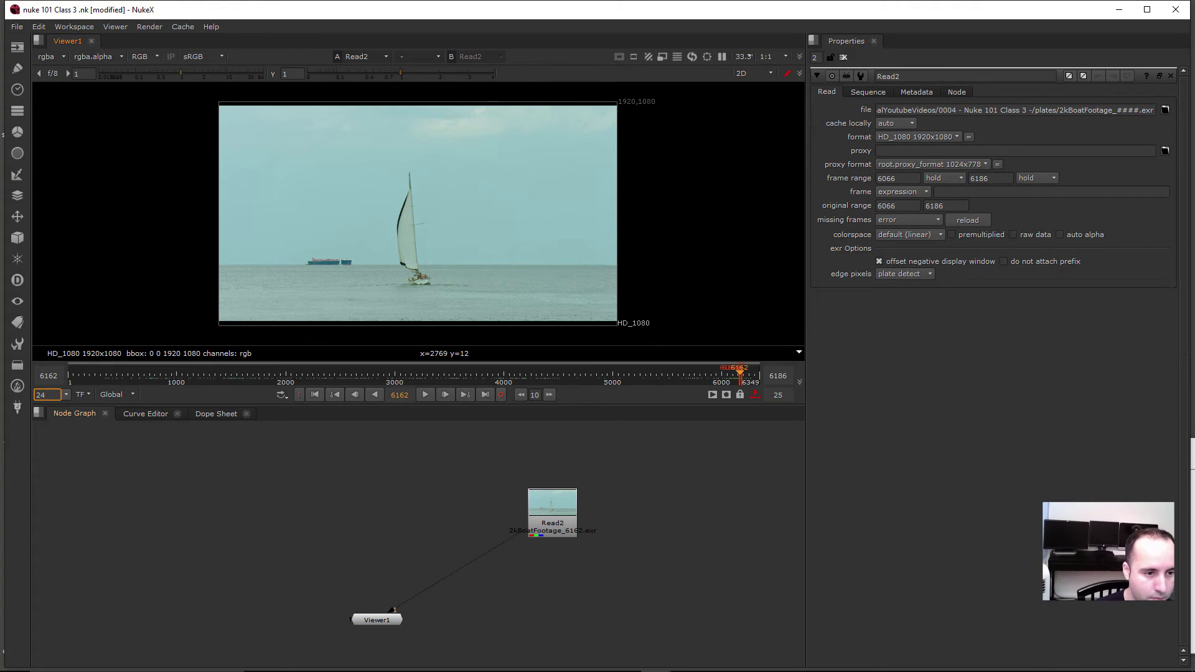
key(Return)
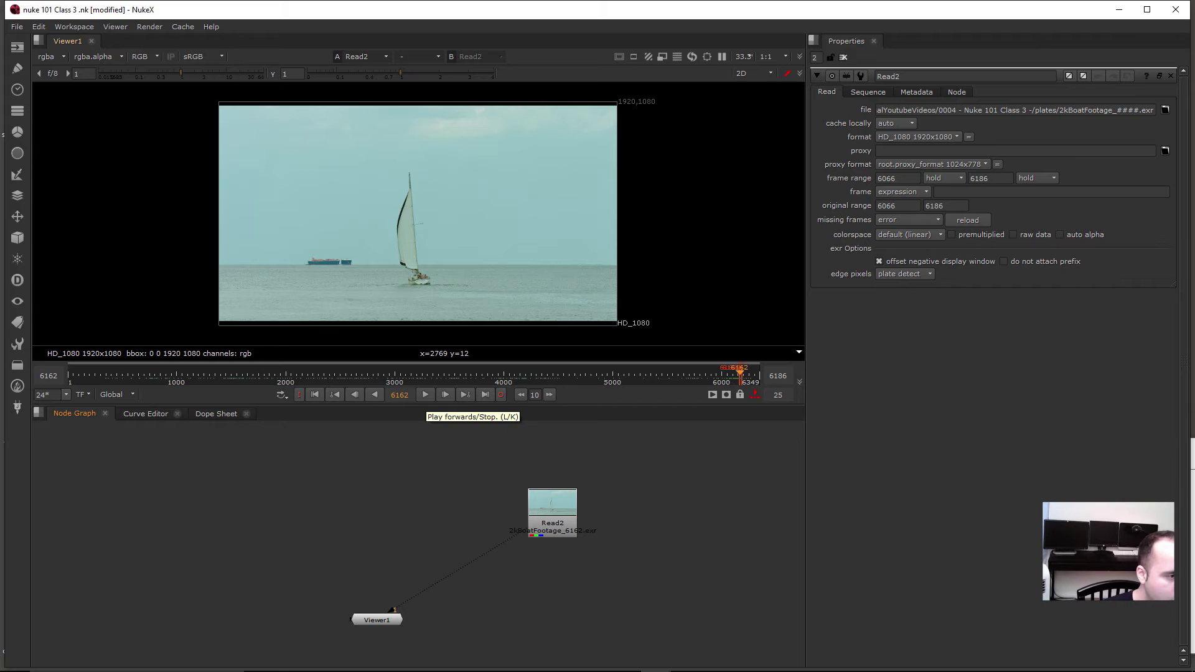
Step: Set the timeline range to Input and the playback in point to frame 6066, and refit the timeline to that range
click(116, 394)
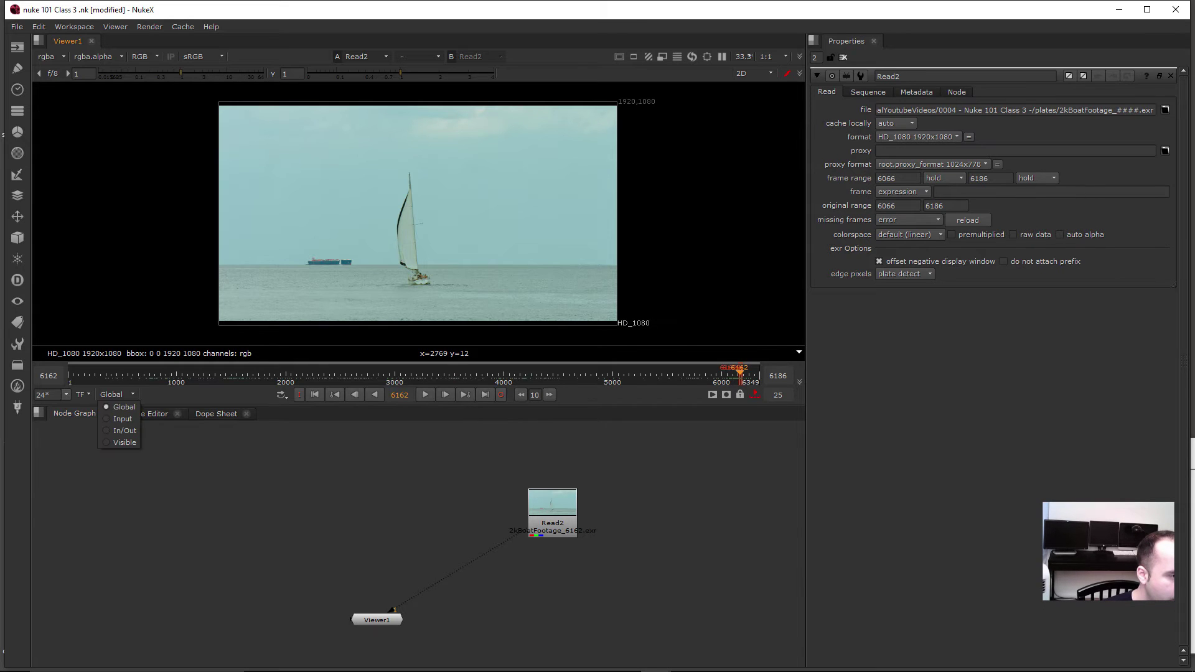
key(Escape)
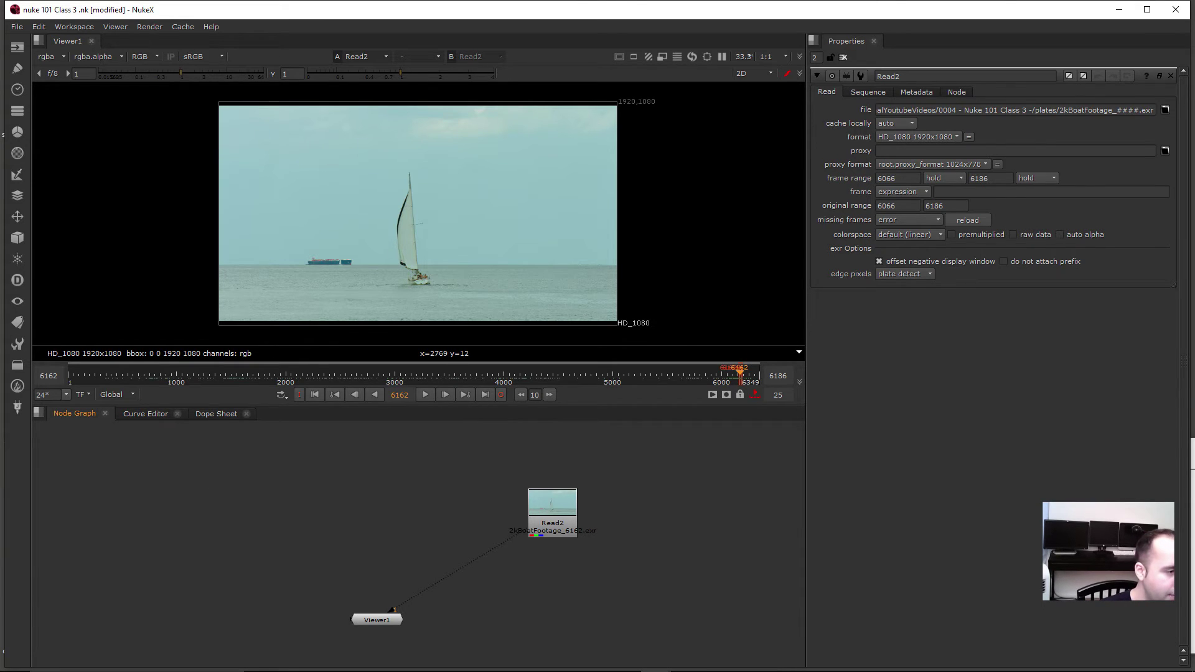
click(116, 395)
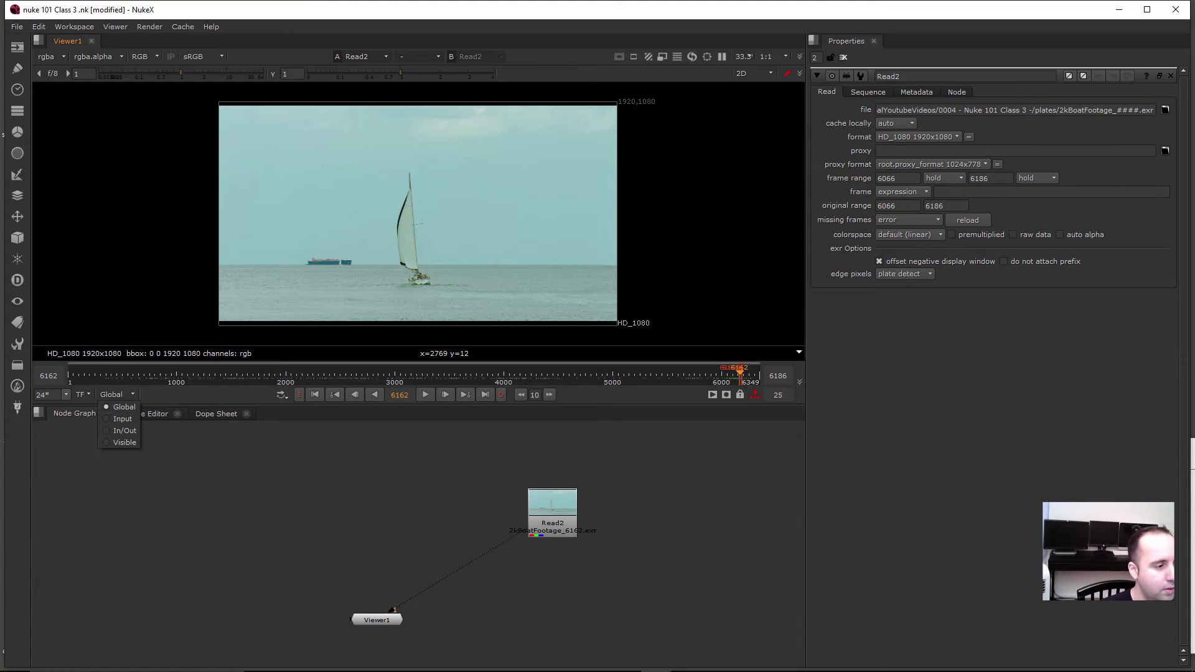
click(119, 418)
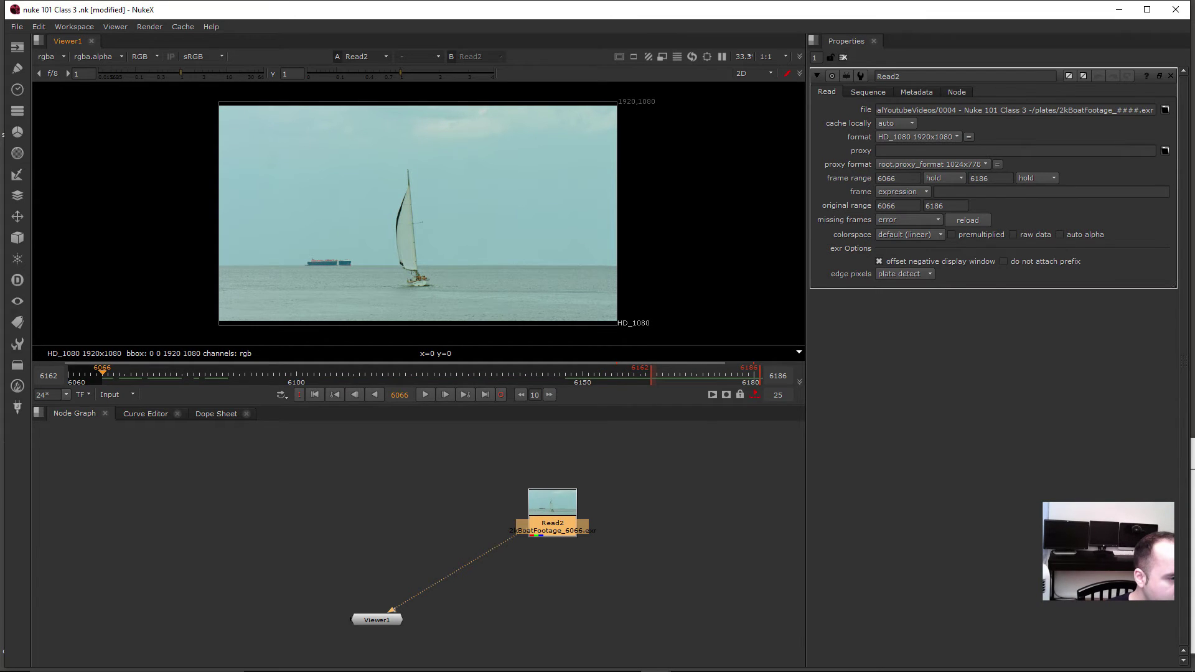
key(i)
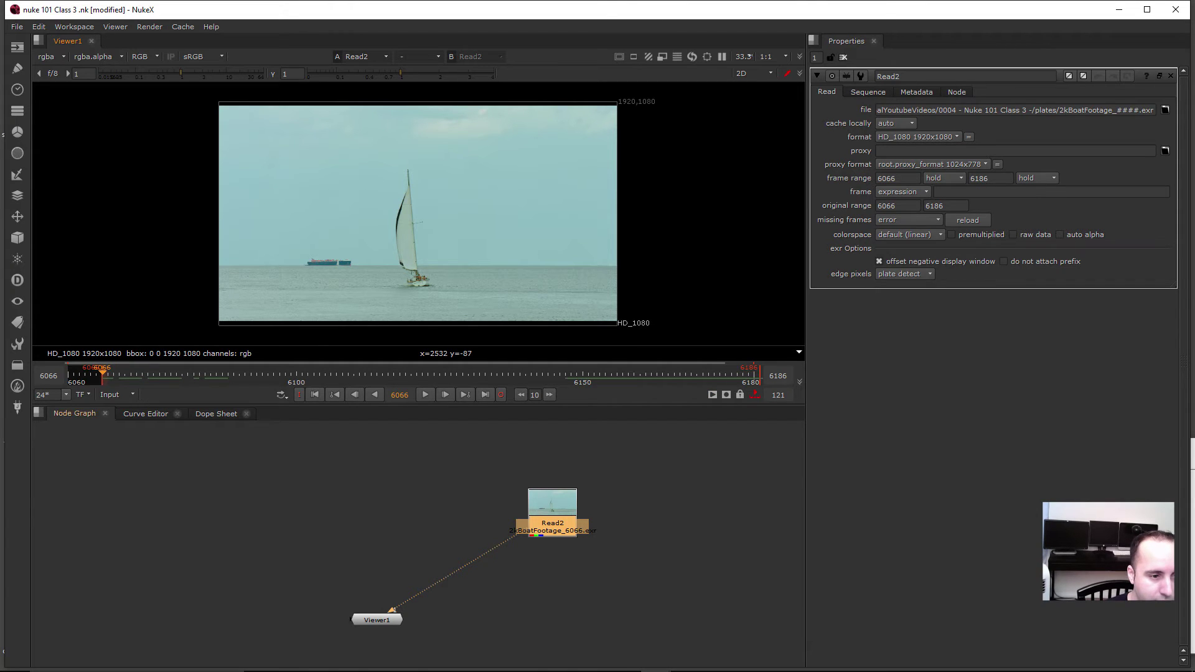
click(678, 597)
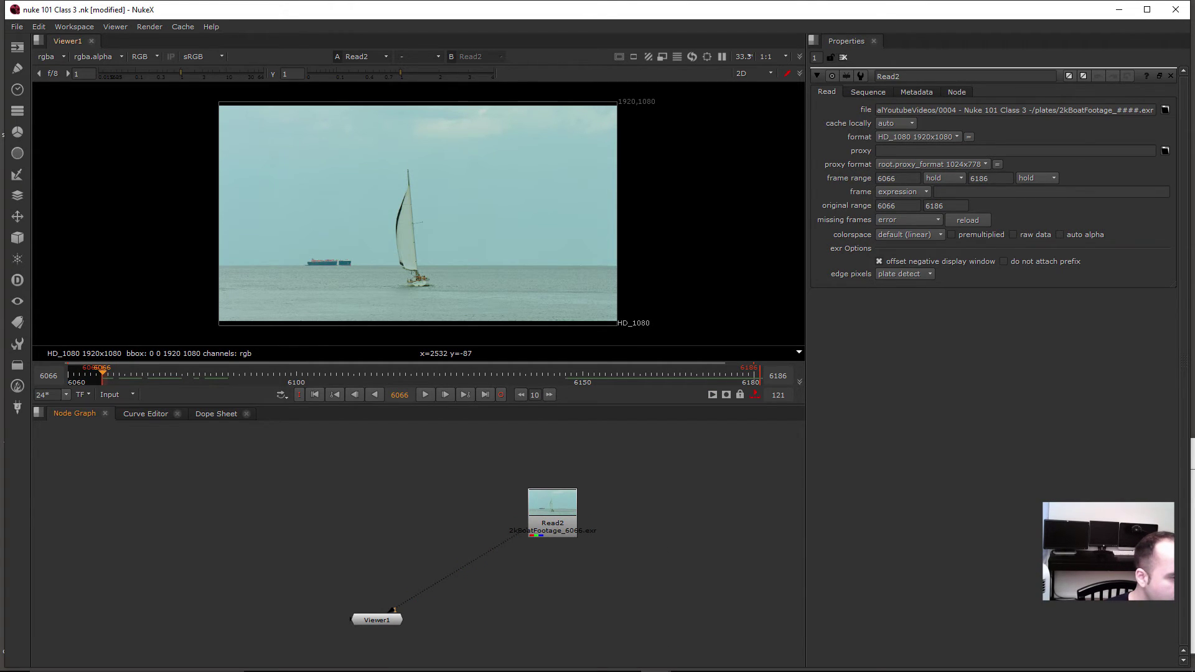
click(117, 395)
click(118, 419)
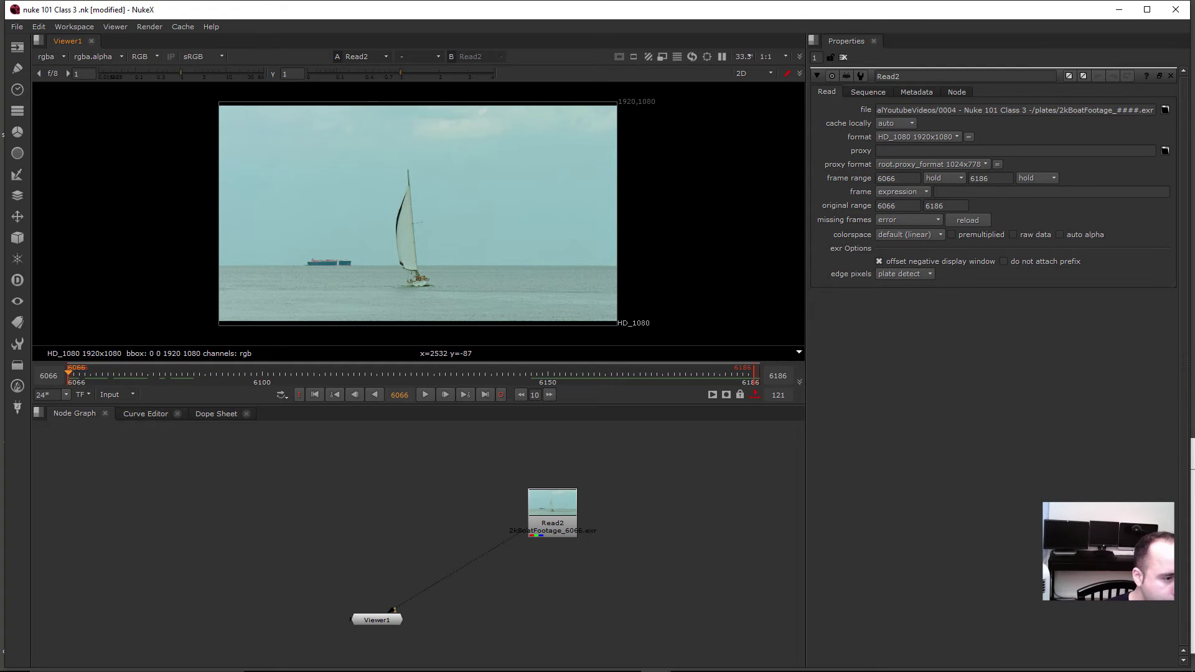
Step: Play the sailboat sequence in the maximized viewer, restore the layout and stop playback
click(426, 394)
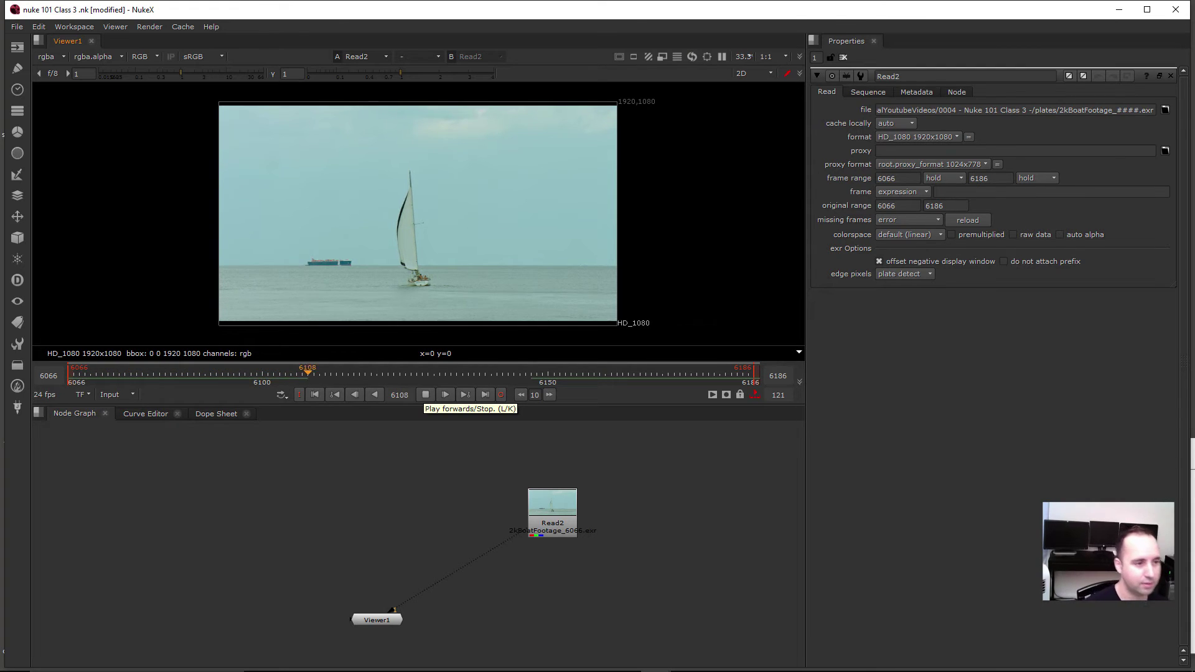
key(space)
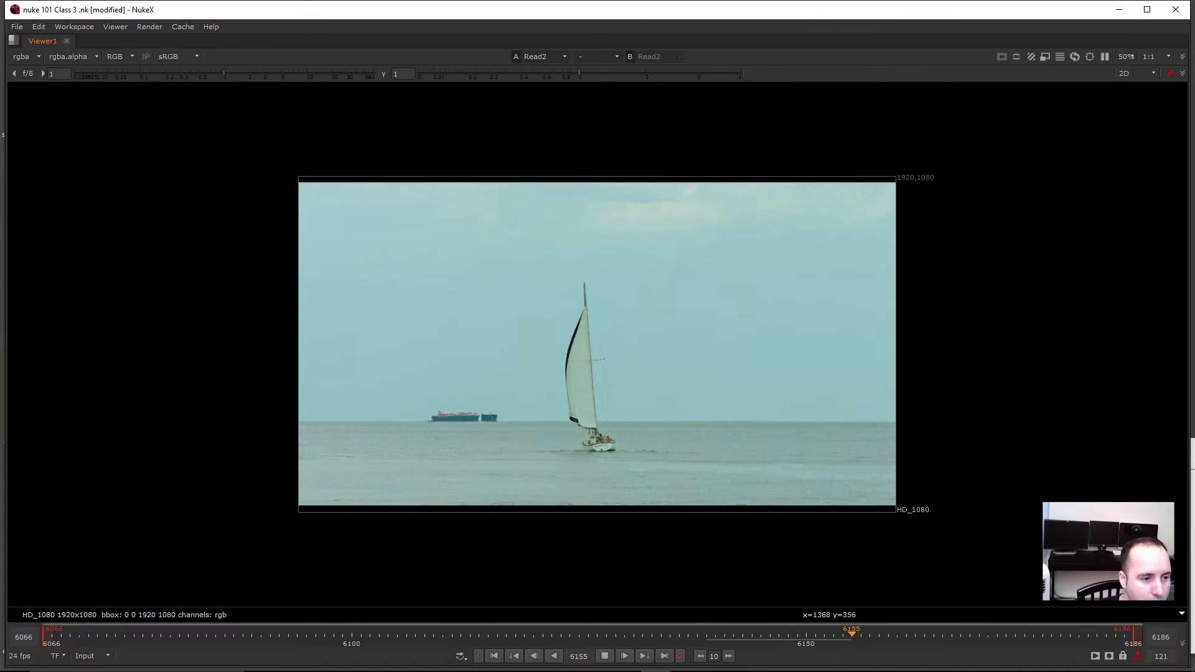
key(f)
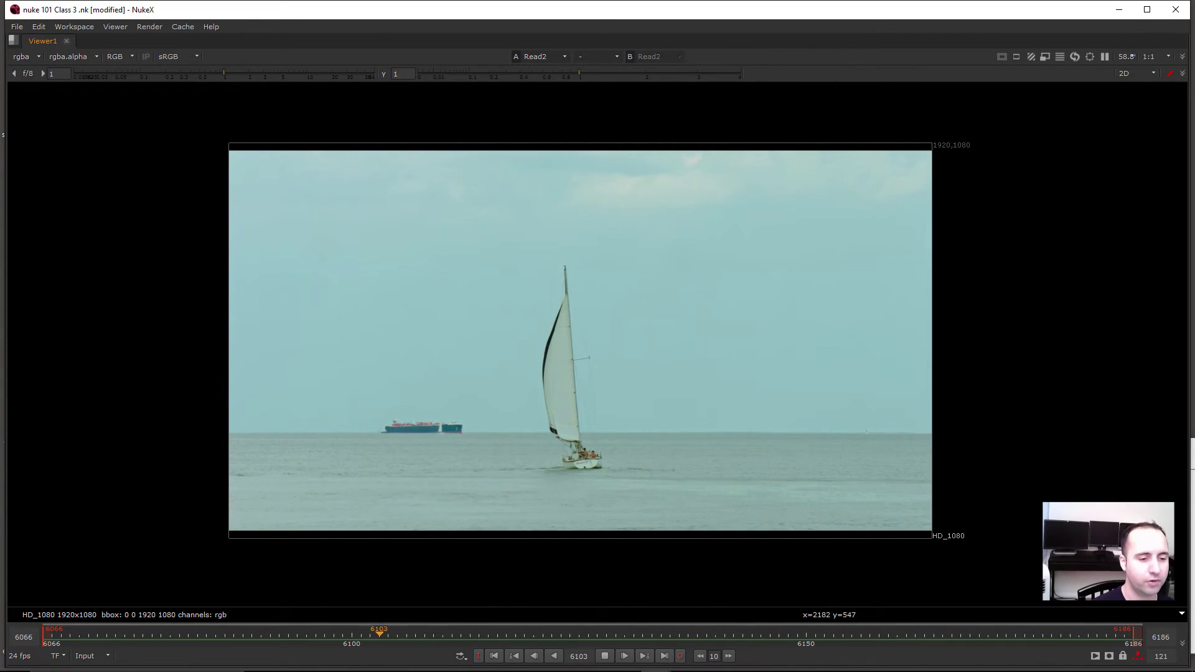
scroll(939, 279, down, 3)
scroll(779, 319, up, 5)
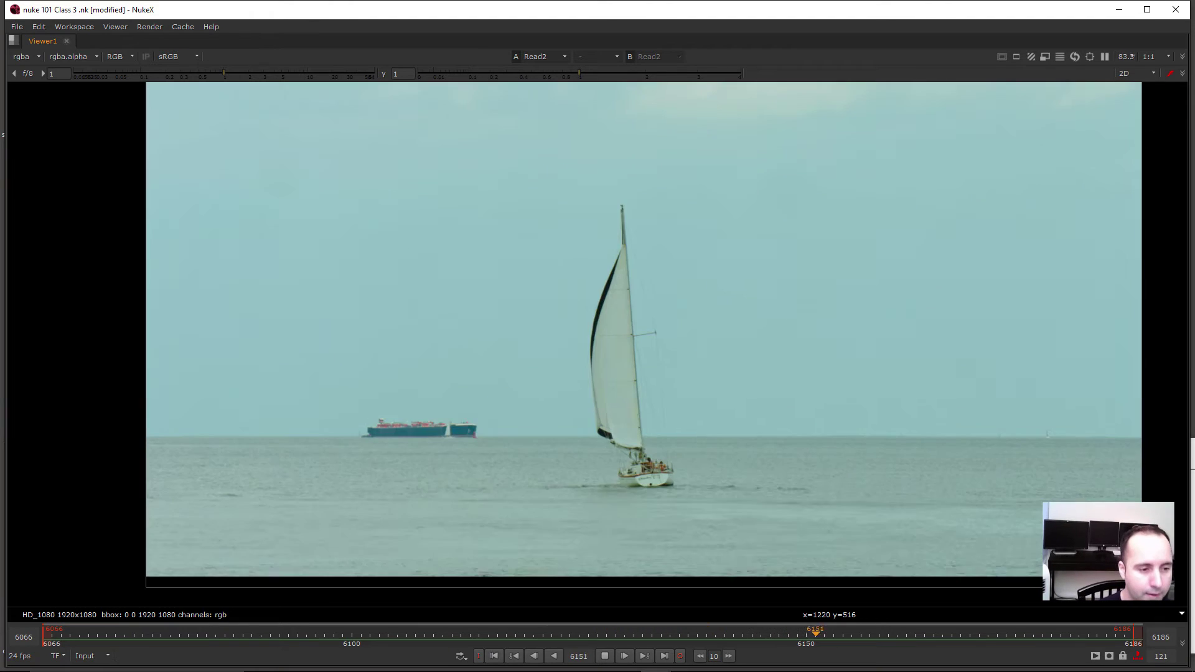
key(space)
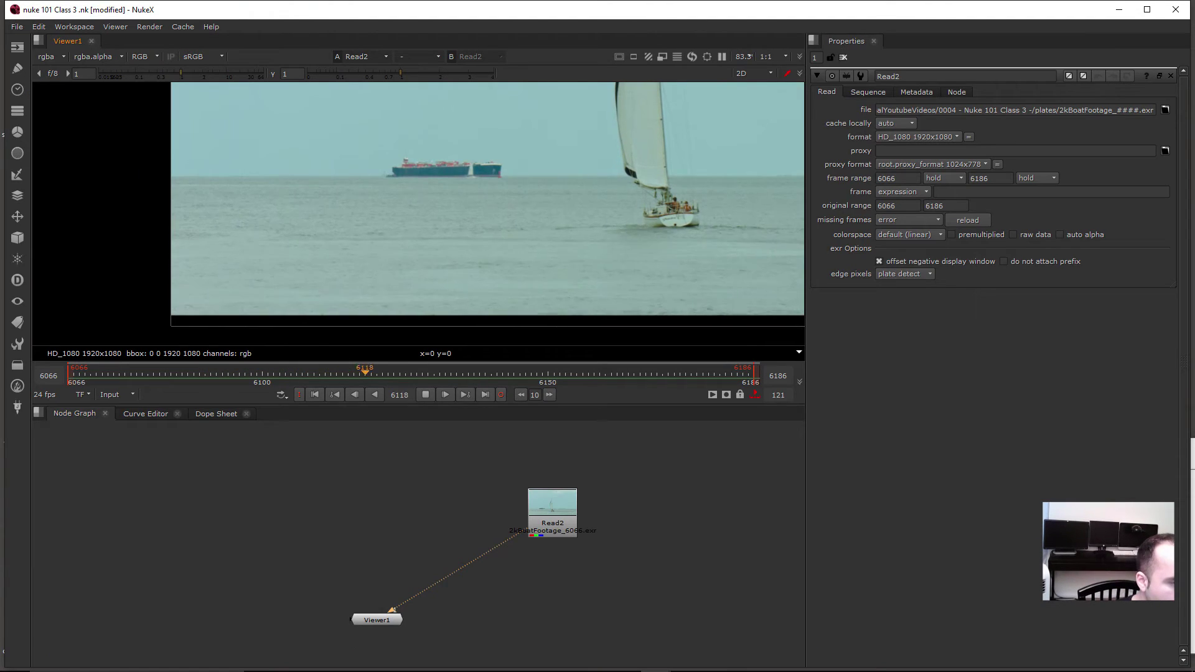
click(425, 395)
Step: Examine the distant cargo ship up close and scrub to frame 6133
scroll(442, 200, up, 3)
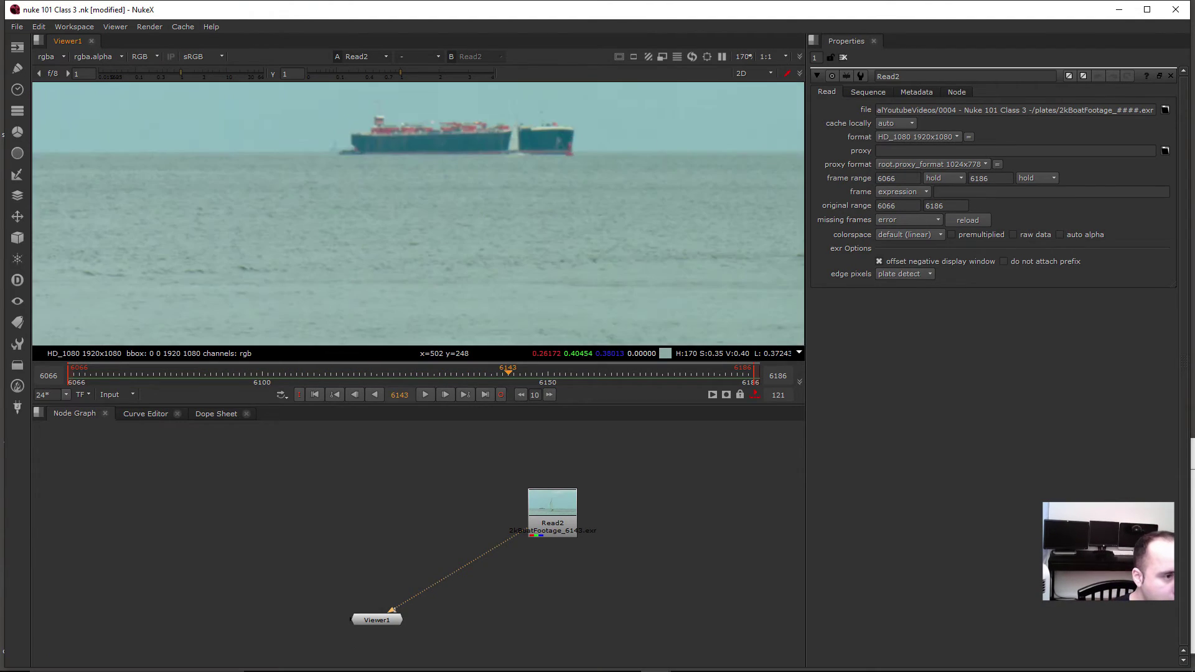
scroll(429, 205, down, 3)
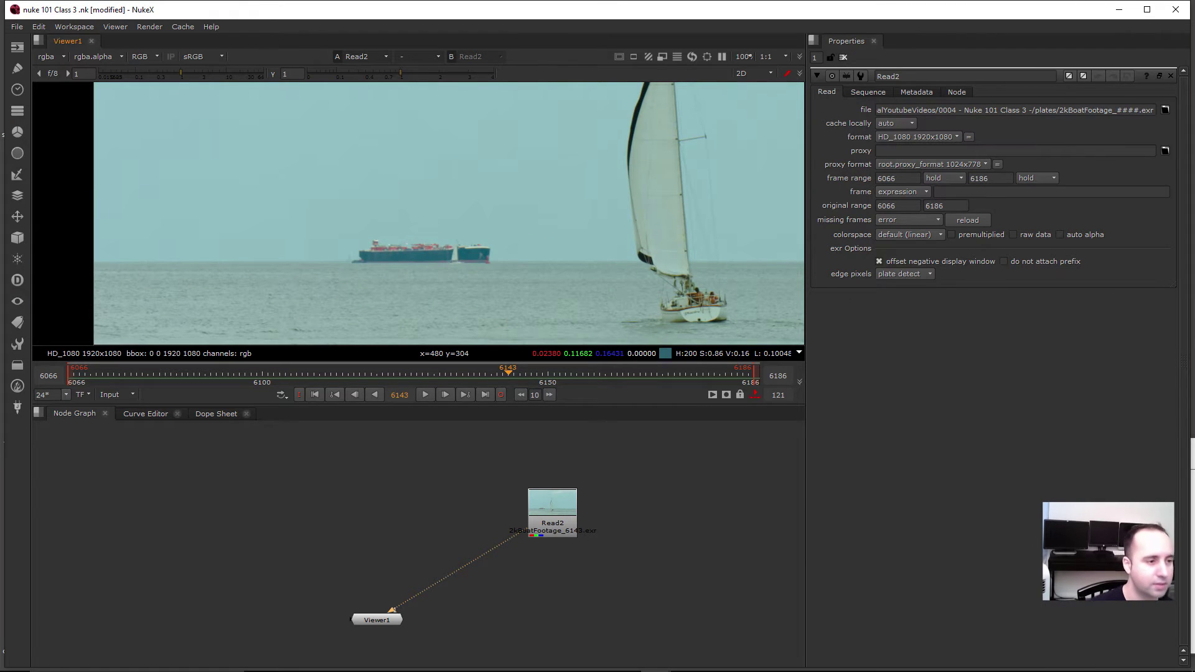
middle_drag(438, 257, 411, 272)
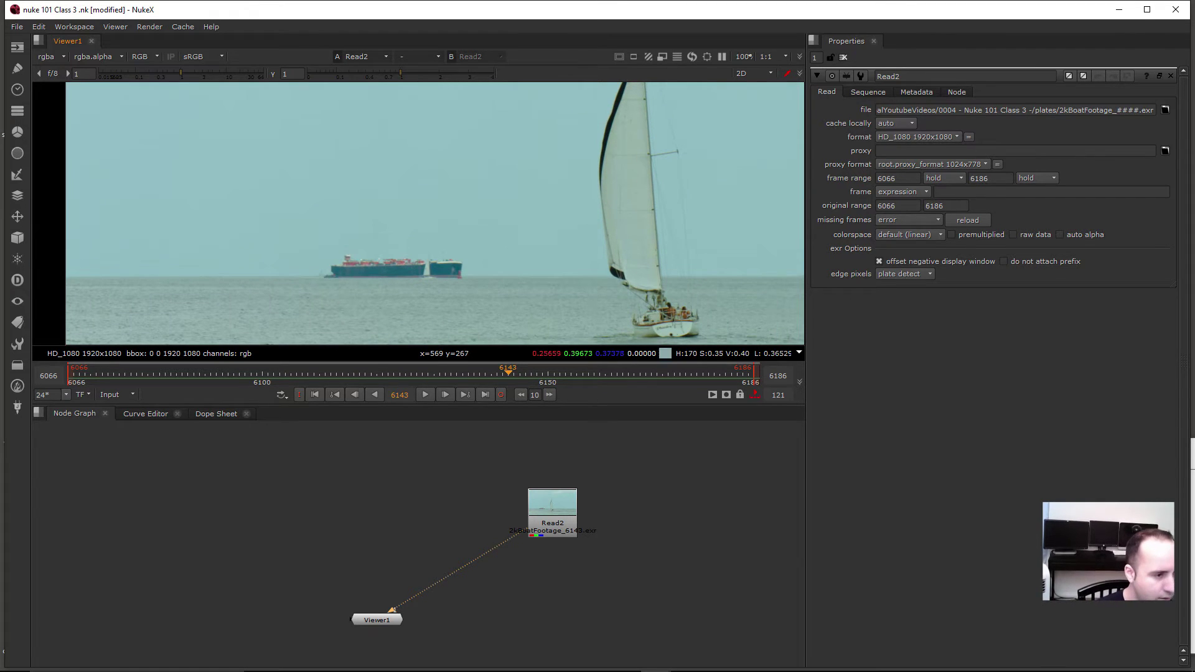
drag(383, 373, 452, 373)
middle_drag(327, 325, 389, 329)
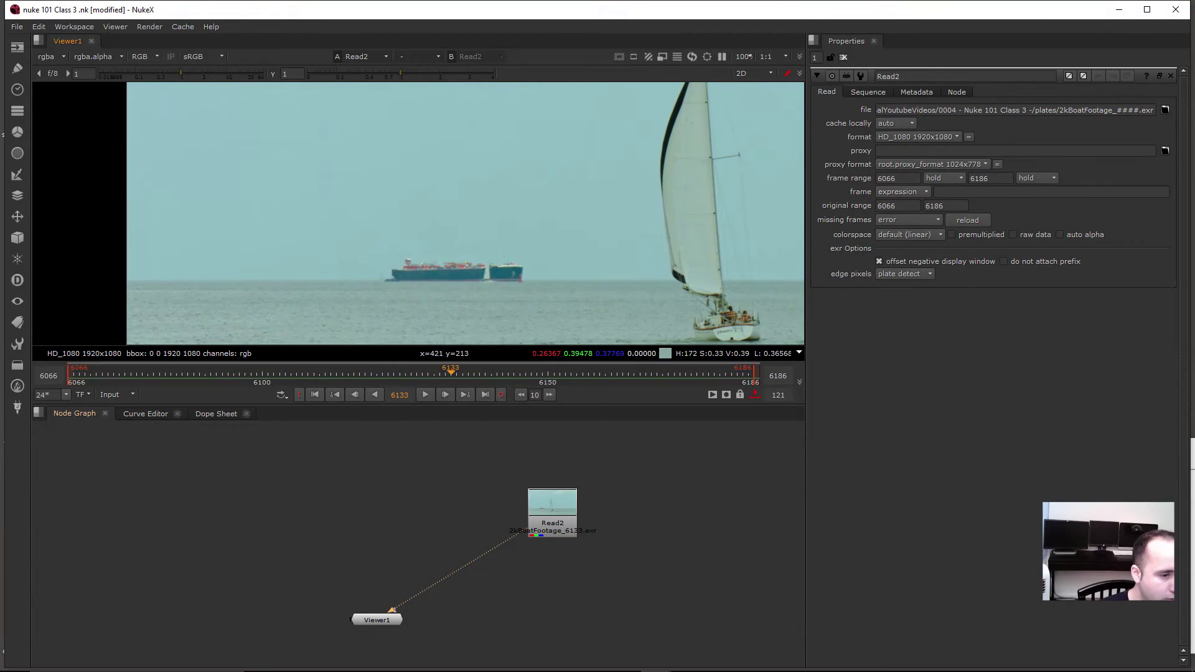
Step: Add a Roto node between the footage and the viewer and connect its bg input to the EXR Read node
click(552, 524)
click(548, 576)
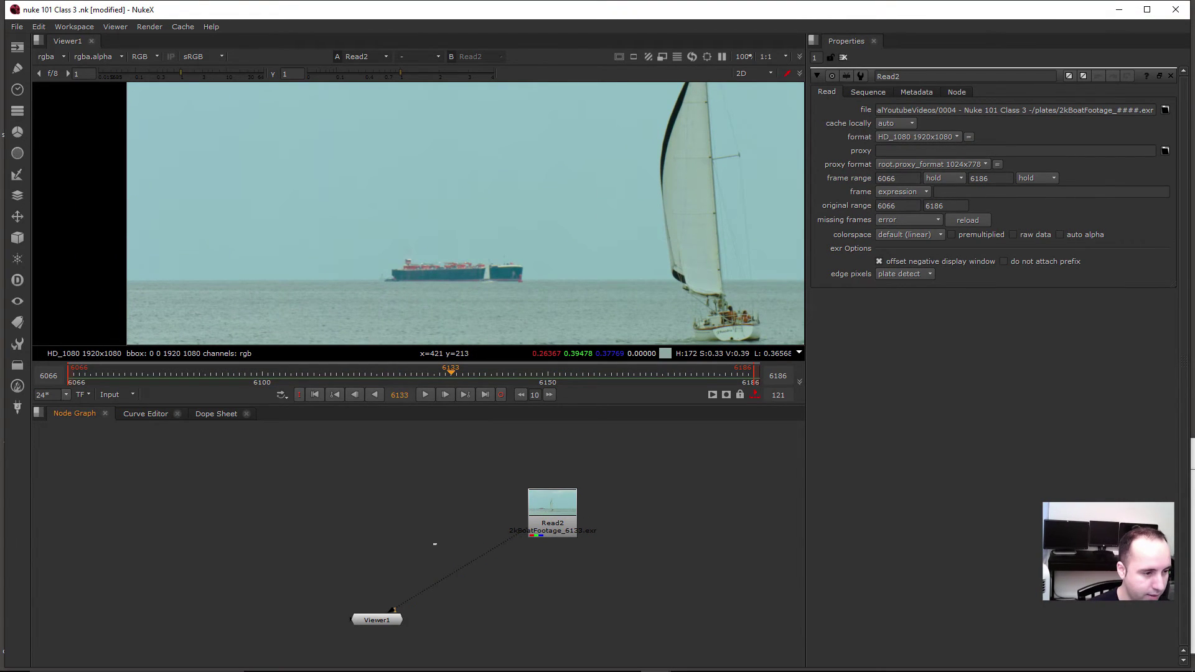
key(Tab)
text(roto)
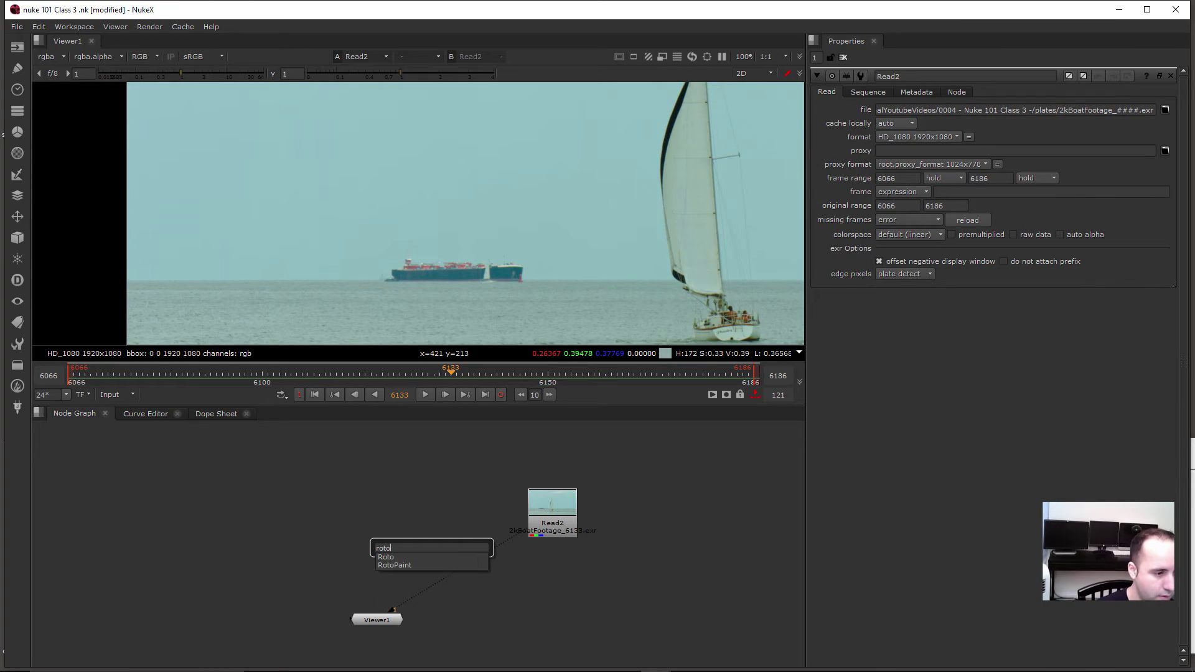
key(Return)
key(o)
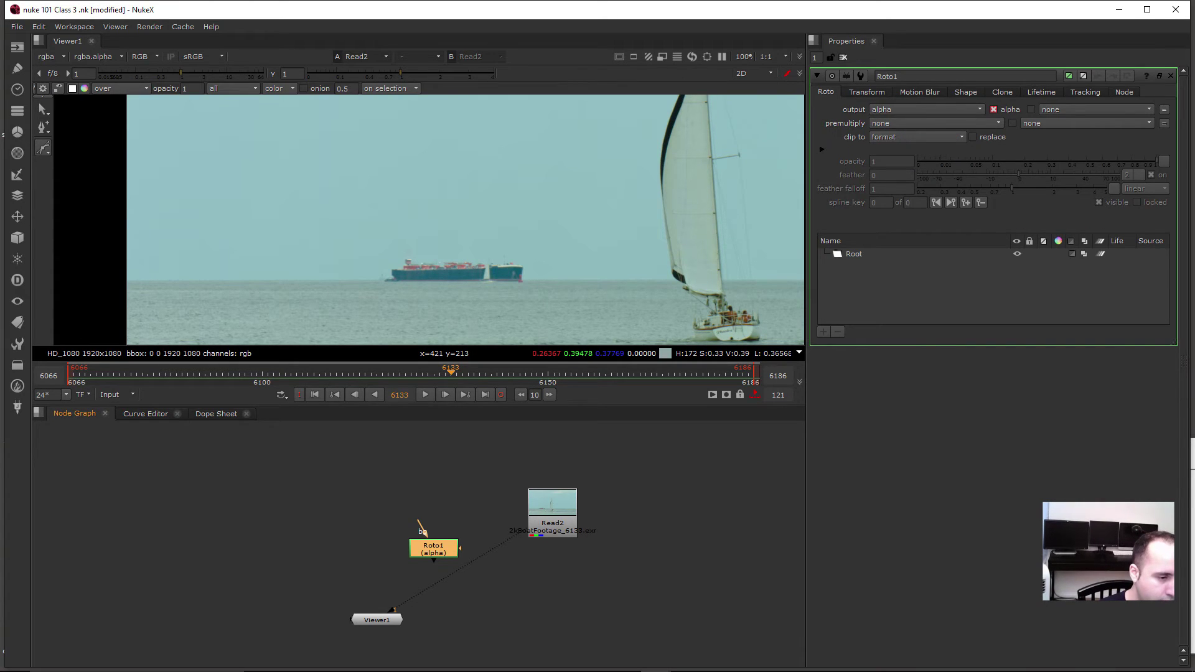
click(552, 524)
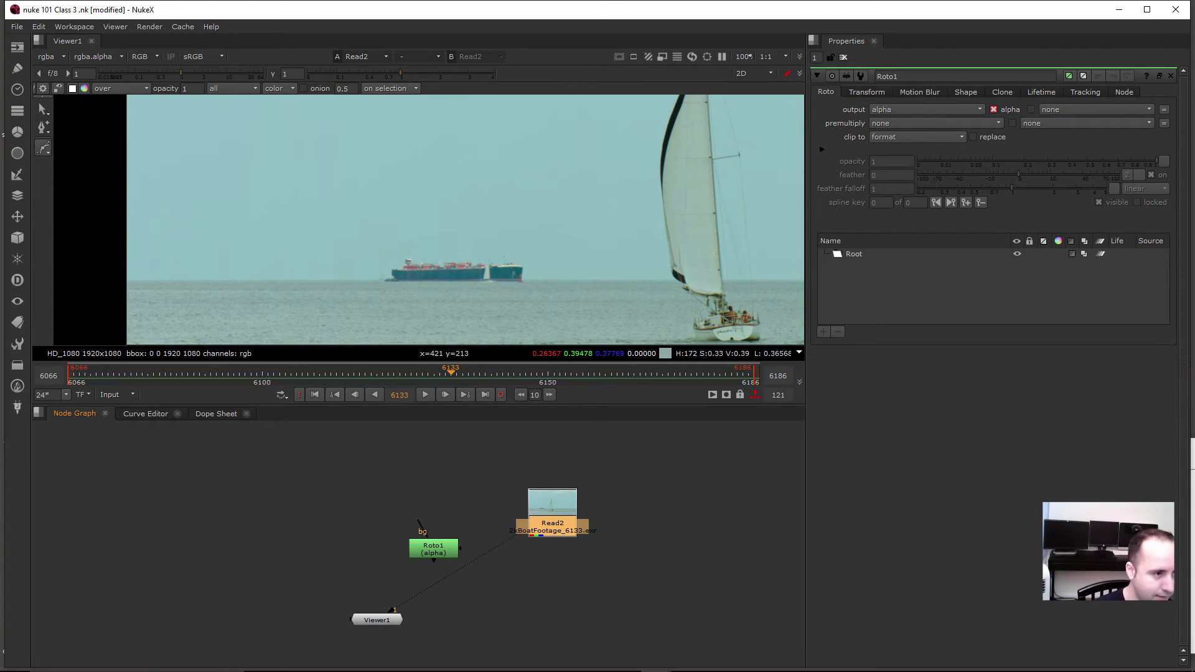
drag(418, 522, 534, 519)
drag(433, 549, 411, 550)
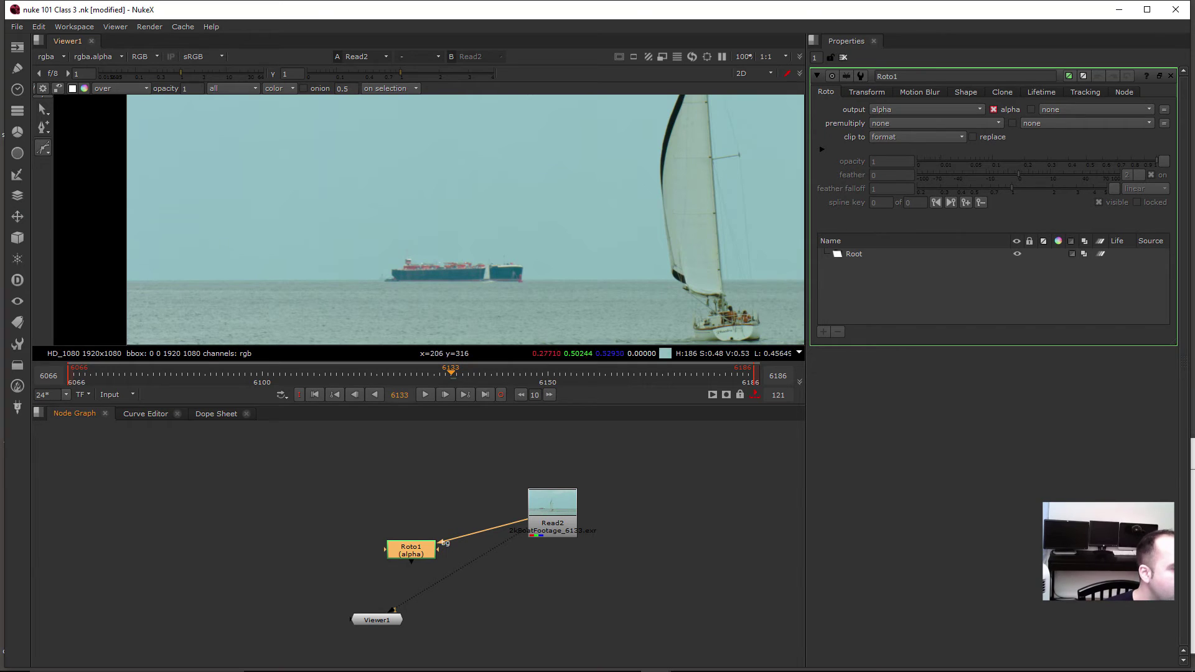
Step: Draw a closed four-point Bezier rectangle across the horizon, between the image's left edge and the cargo ship
scroll(415, 265, down, 3)
scroll(413, 264, up, 3)
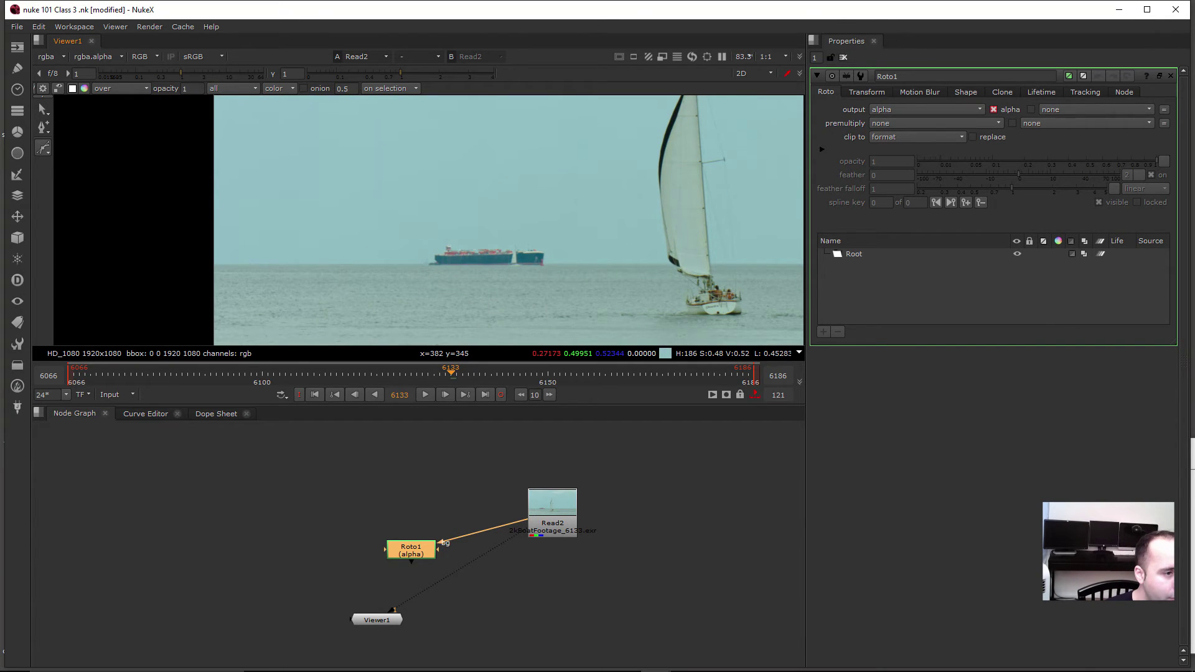
click(410, 231)
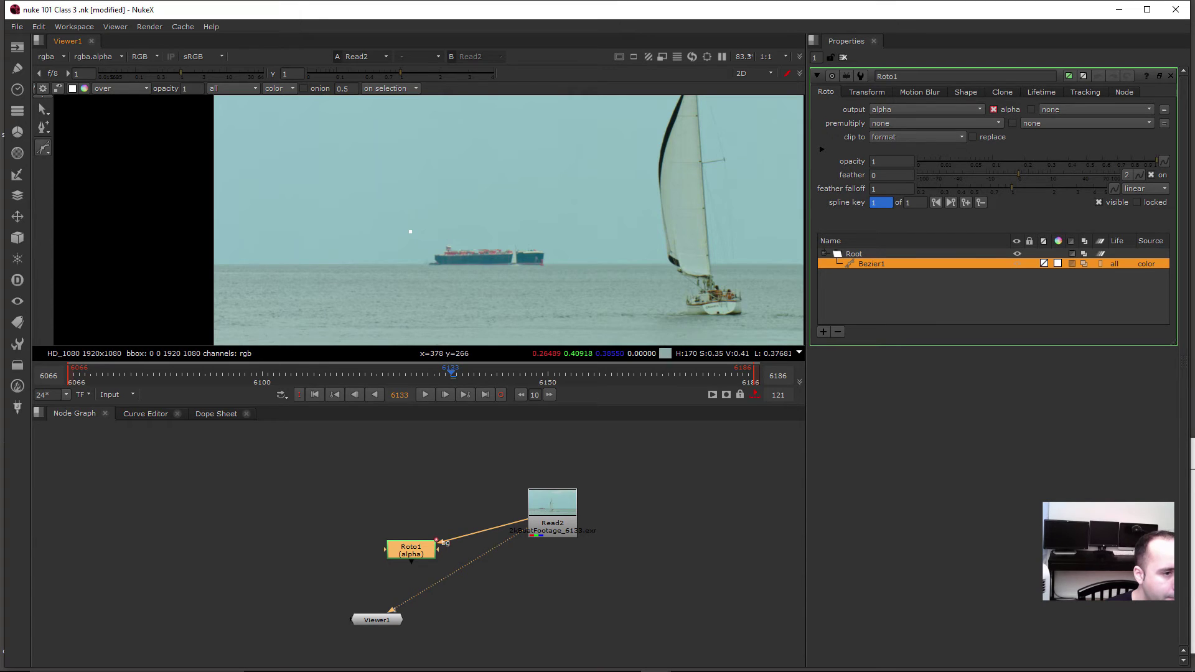
click(408, 277)
click(218, 277)
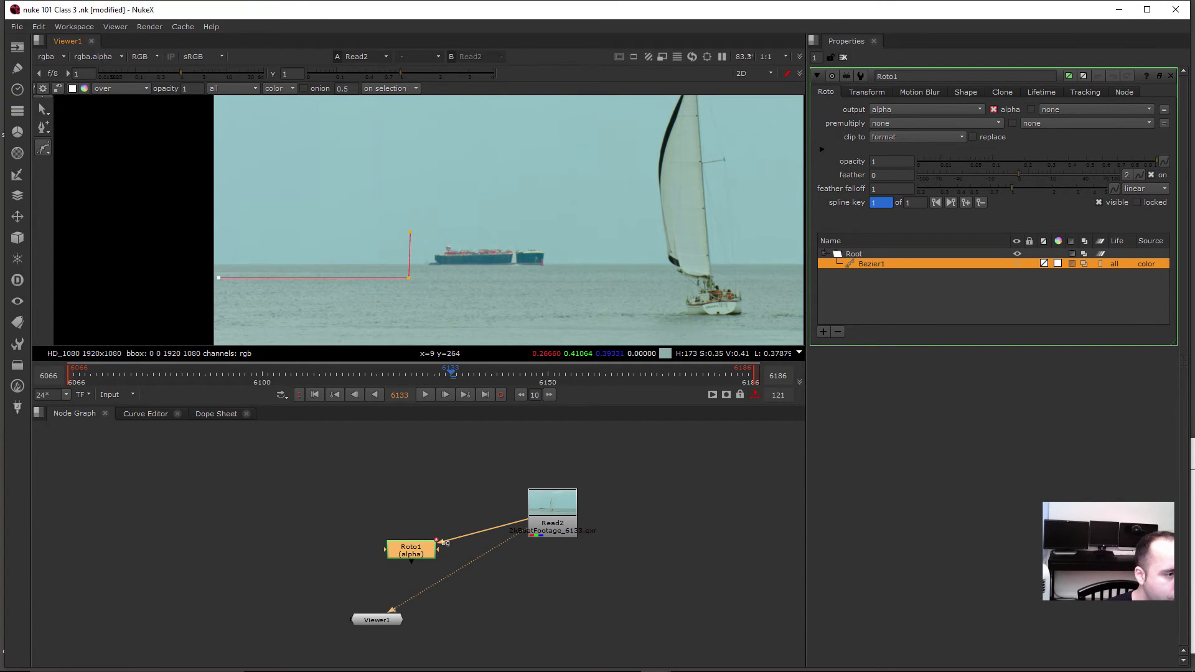
click(220, 232)
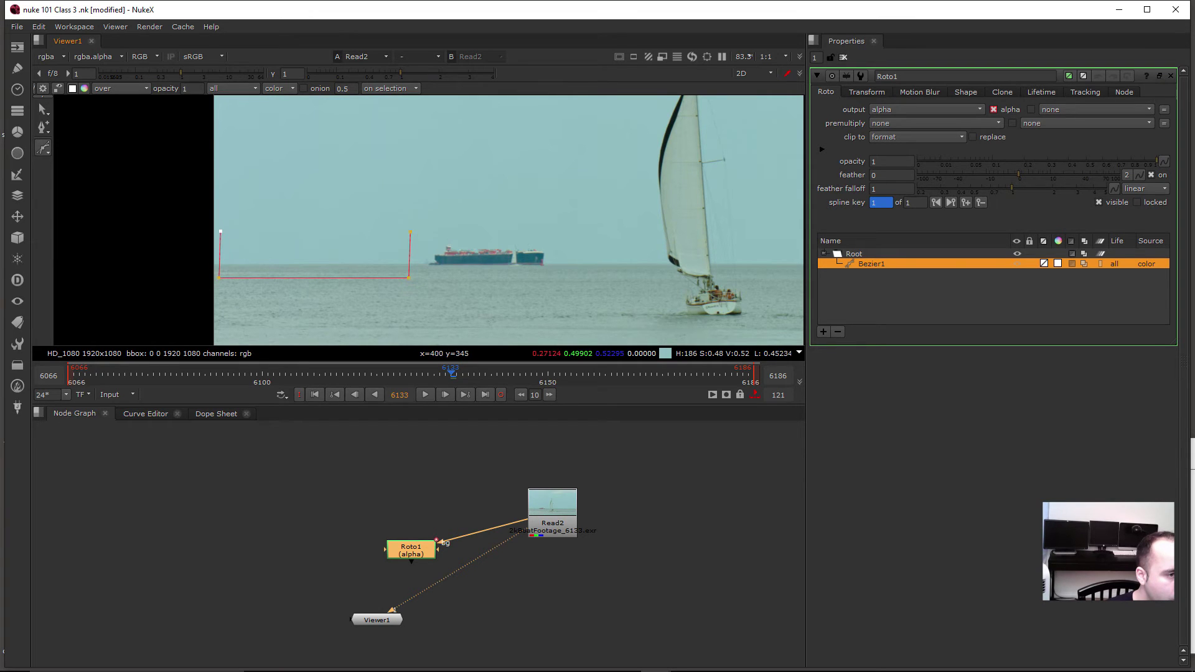
drag(191, 211, 229, 278)
click(352, 210)
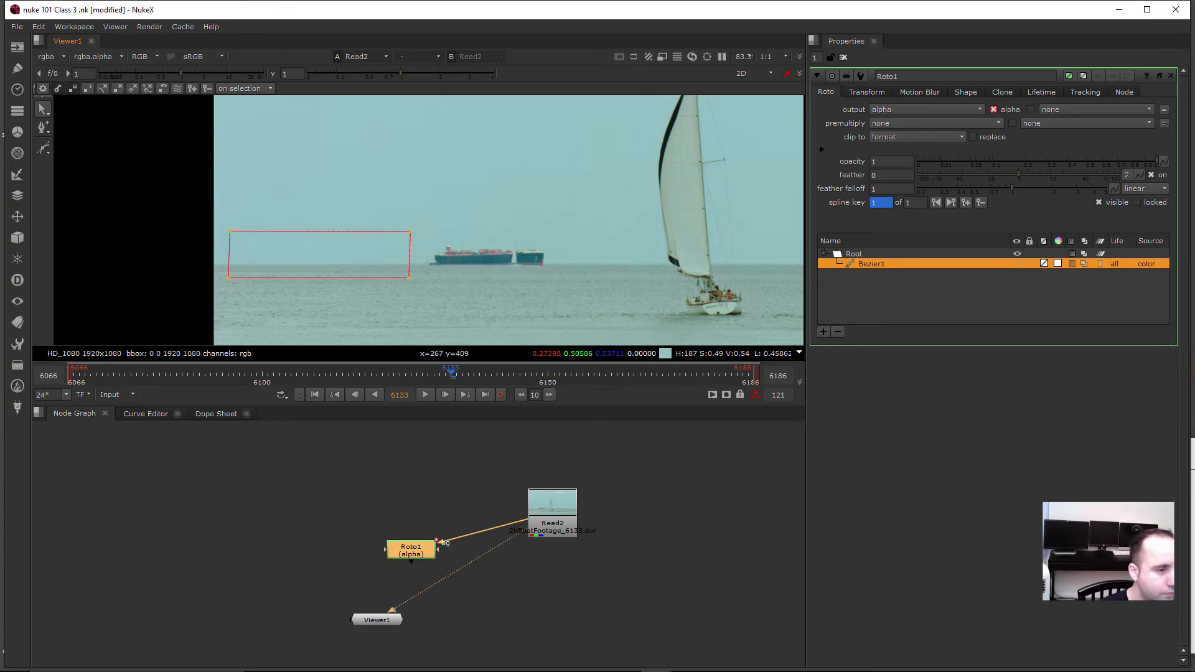
Step: Connect the viewer to the Roto node and lower the Bezier shape's color value
drag(411, 562, 378, 619)
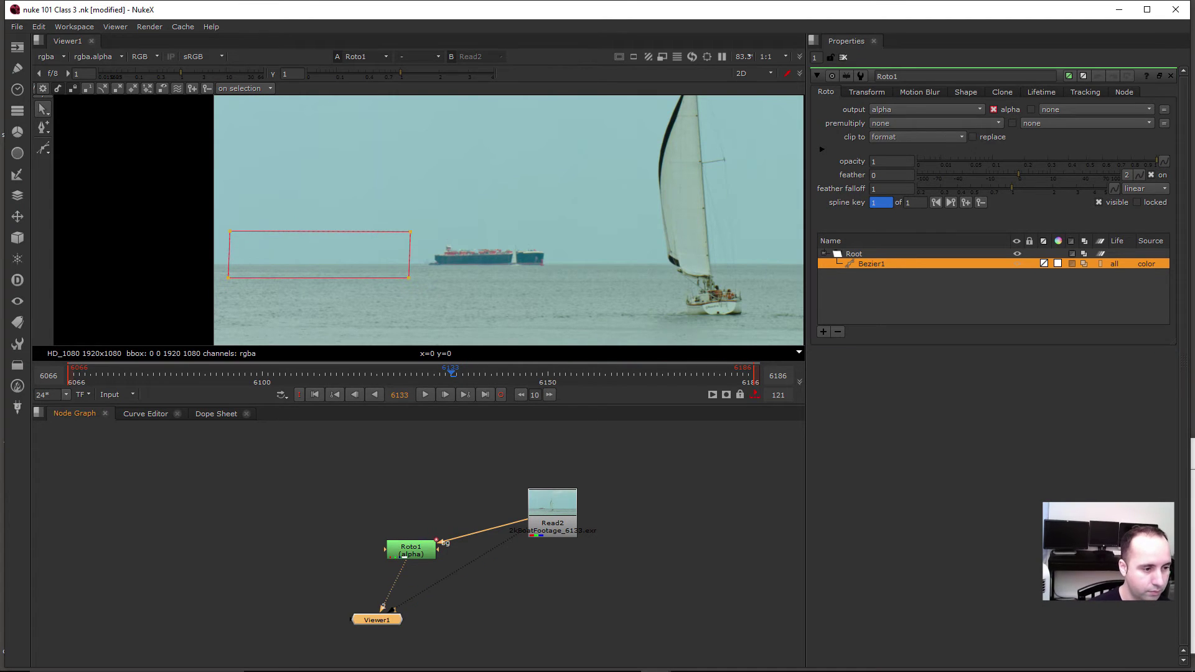
click(411, 550)
click(965, 93)
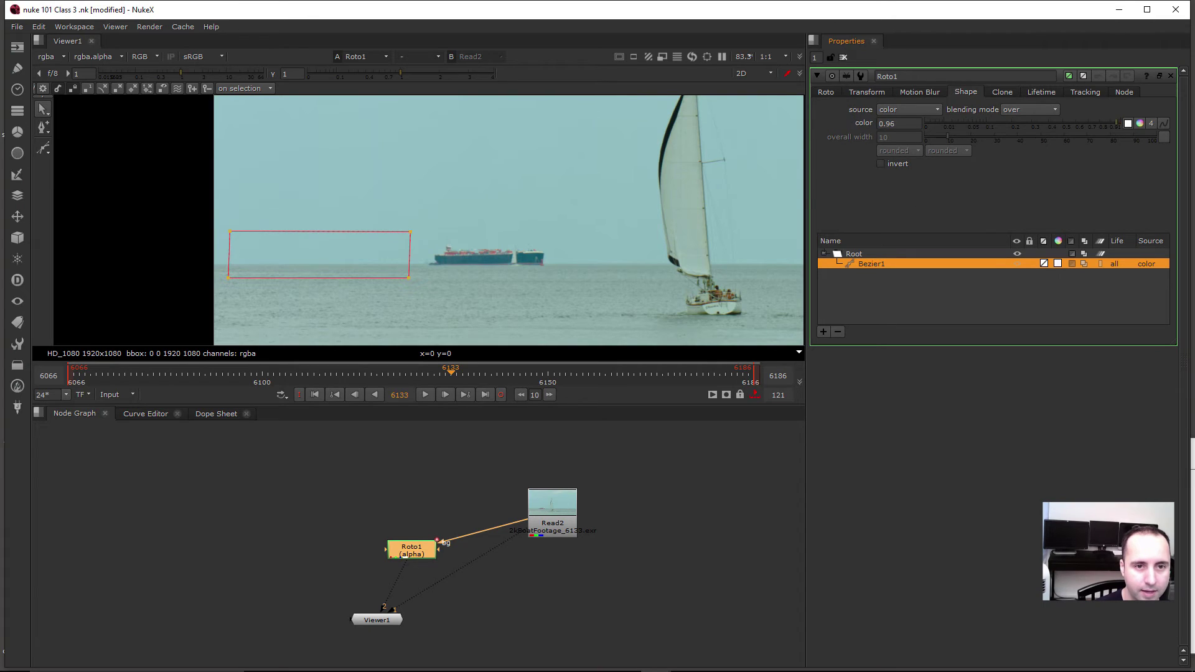
drag(1117, 123, 925, 123)
click(826, 92)
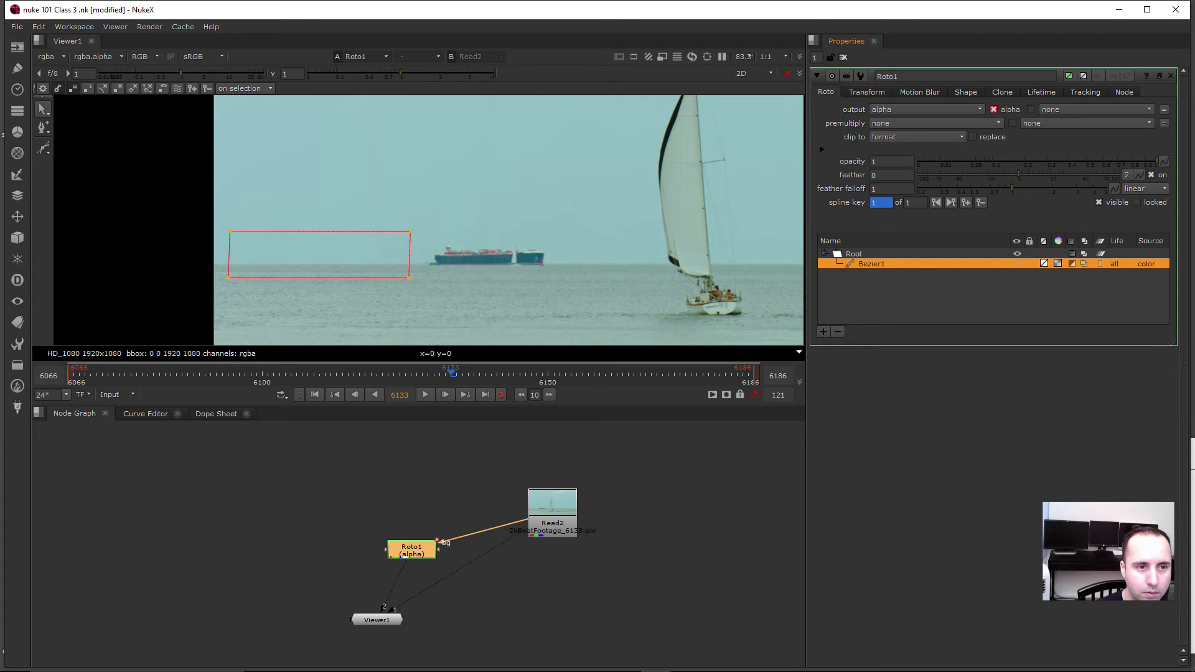
Step: Set the Roto node's output to rgba so the Bezier cuts out the horizon patch in all channels
click(926, 109)
click(902, 133)
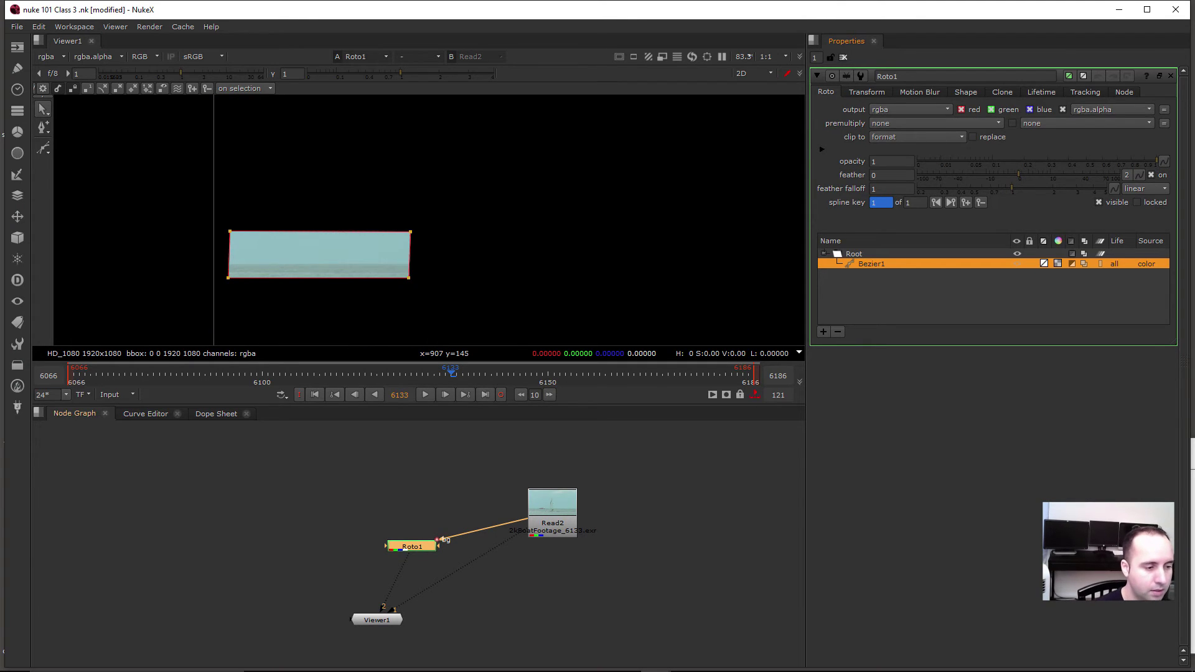
click(376, 619)
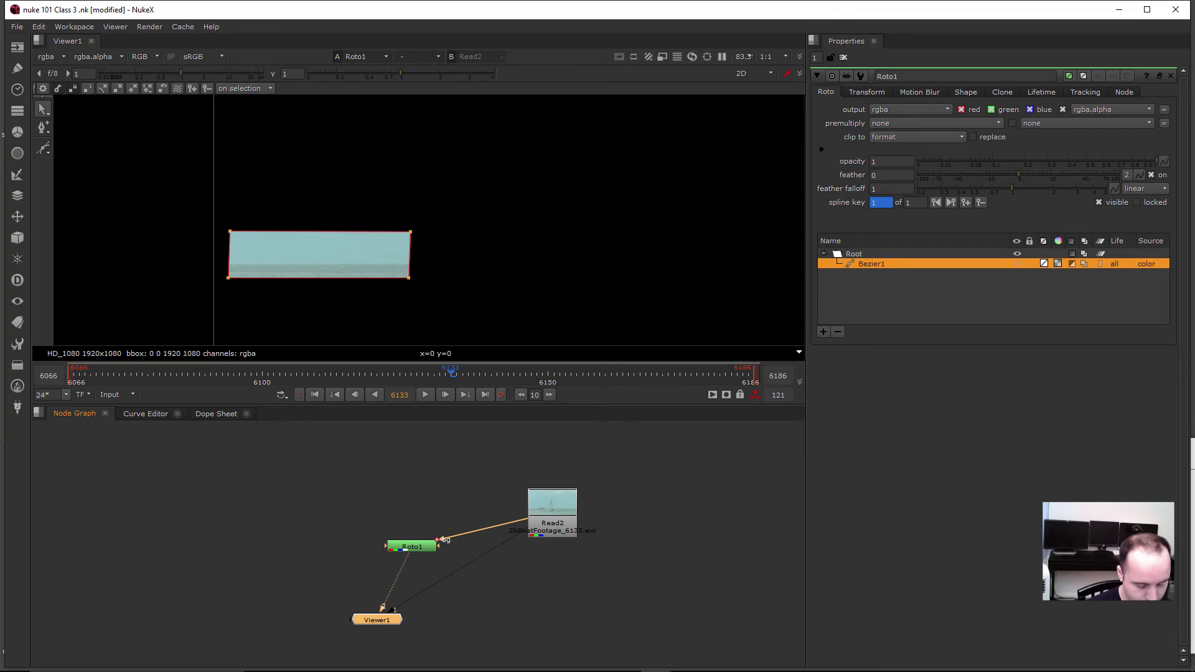
Step: Merge the Roto patch over the footage, with Roto as input A and the Read node as B, and view the Merge
click(411, 546)
key(m)
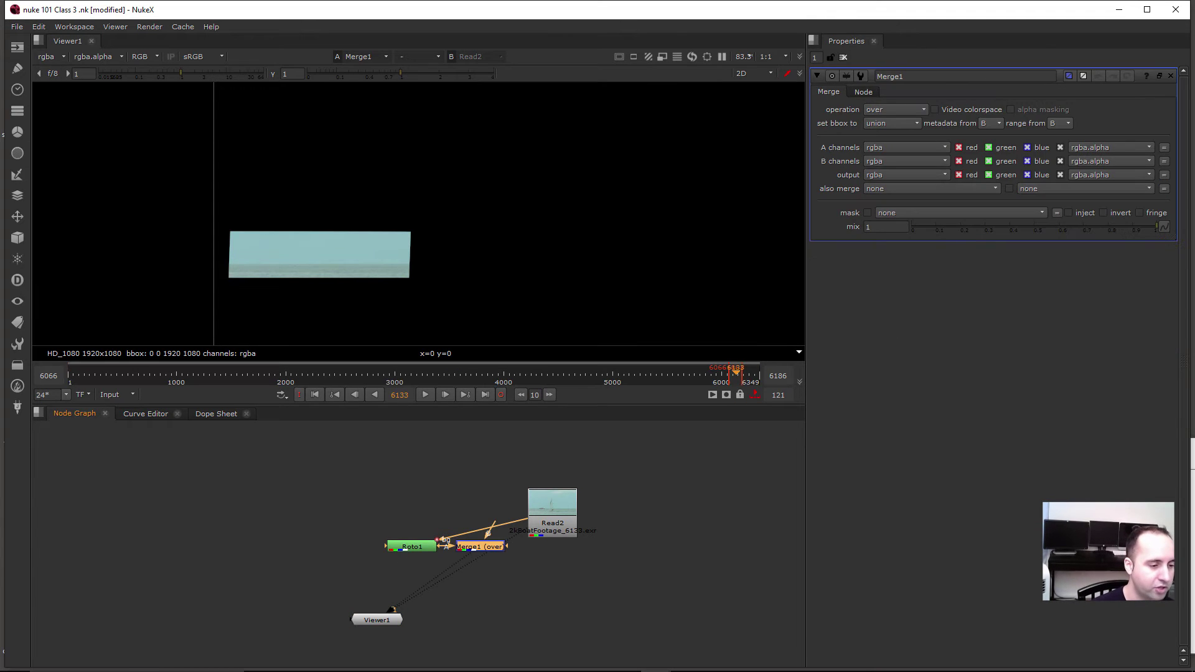
drag(481, 546, 552, 524)
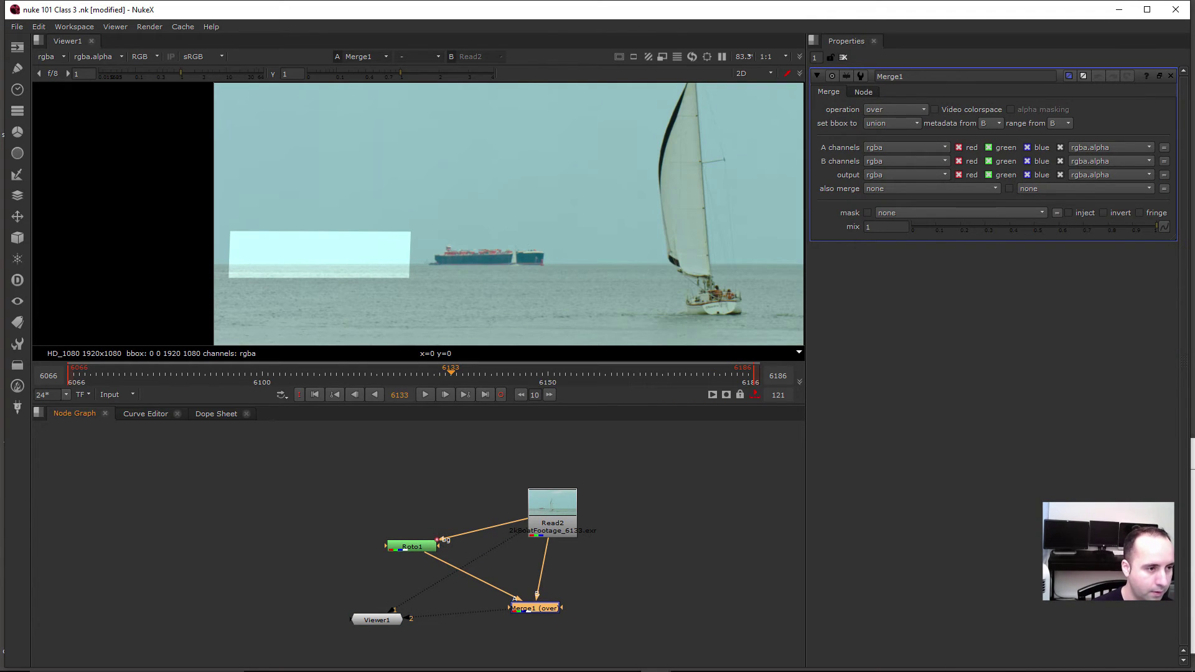
key(1)
click(376, 620)
click(411, 546)
Step: Enable auto alpha on the boat footage Read node
click(552, 524)
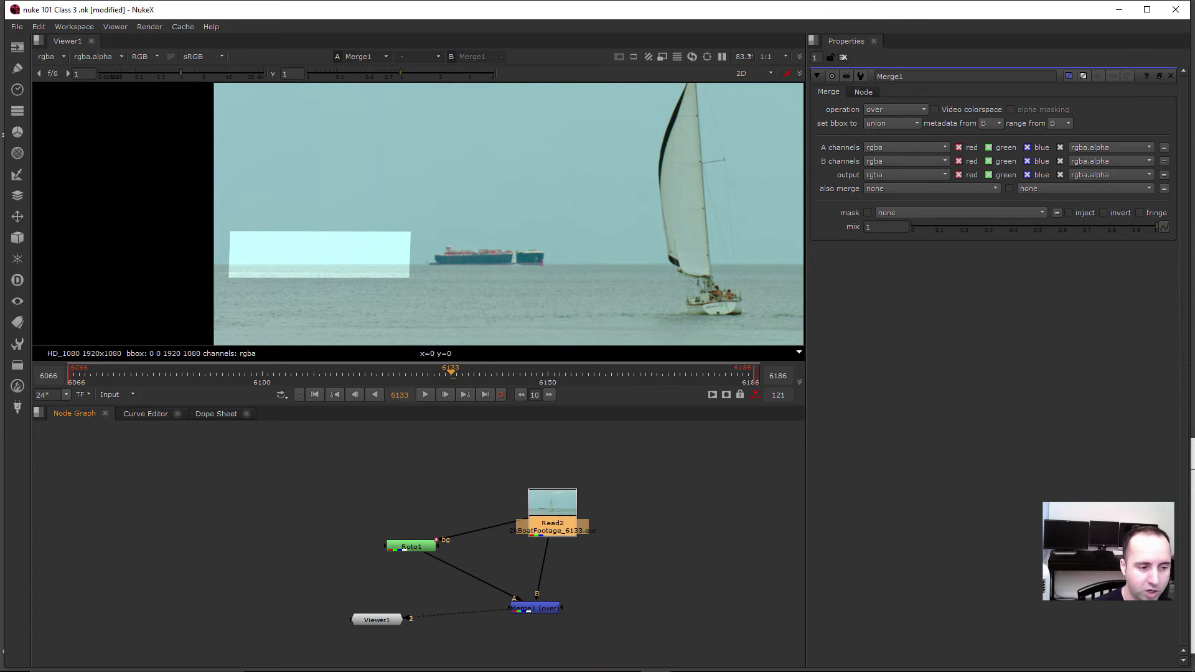
double_click(552, 524)
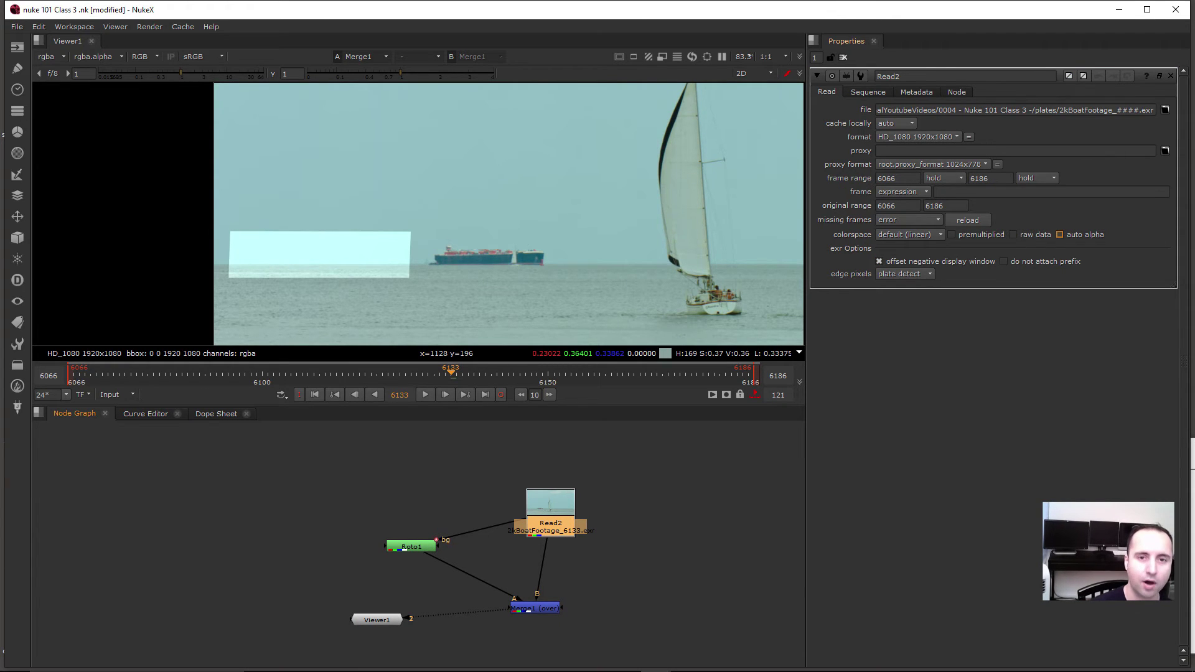
click(1059, 235)
click(411, 546)
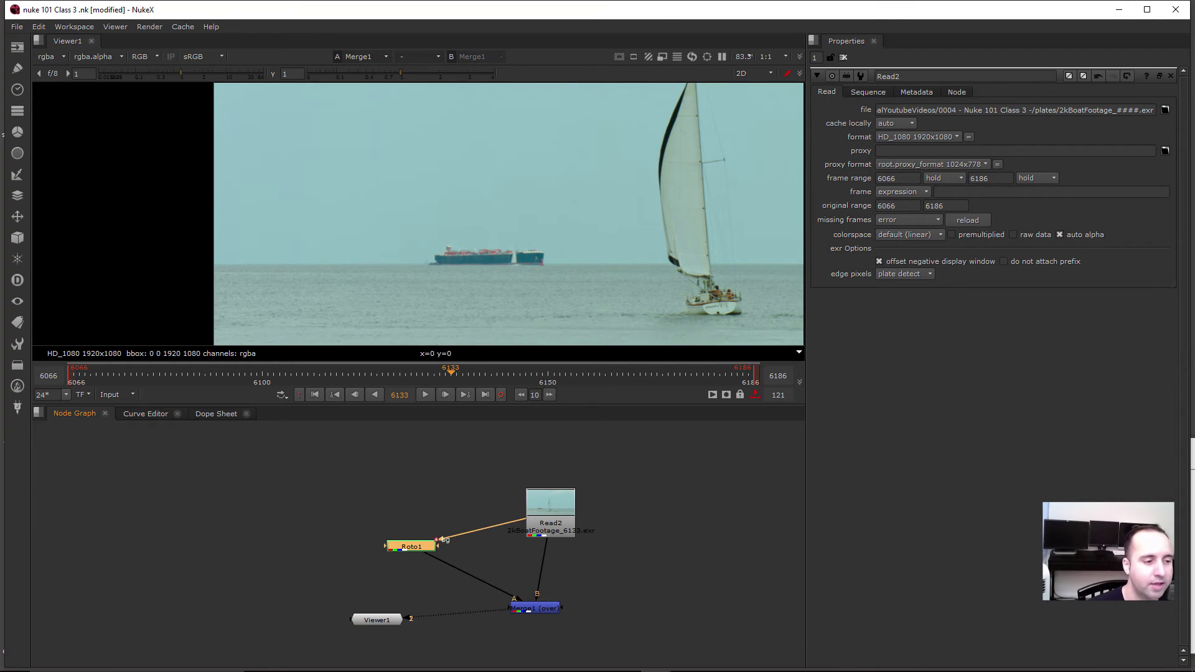
key(t)
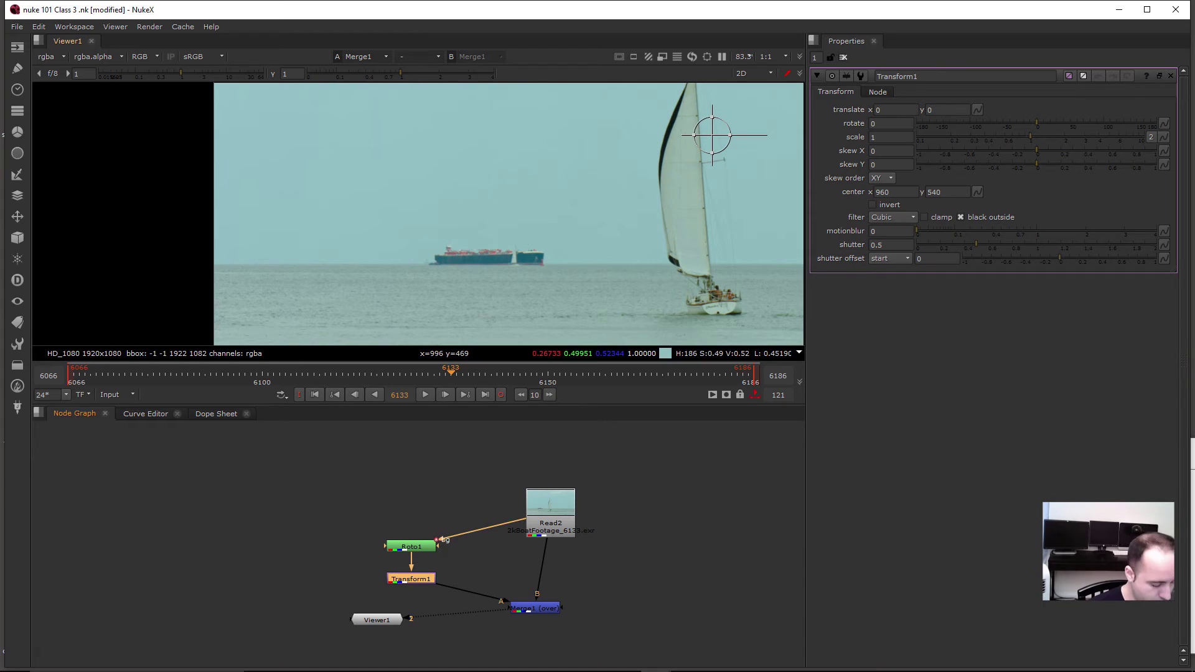
key(ctrl)
ctrl+drag(712, 134, 320, 262)
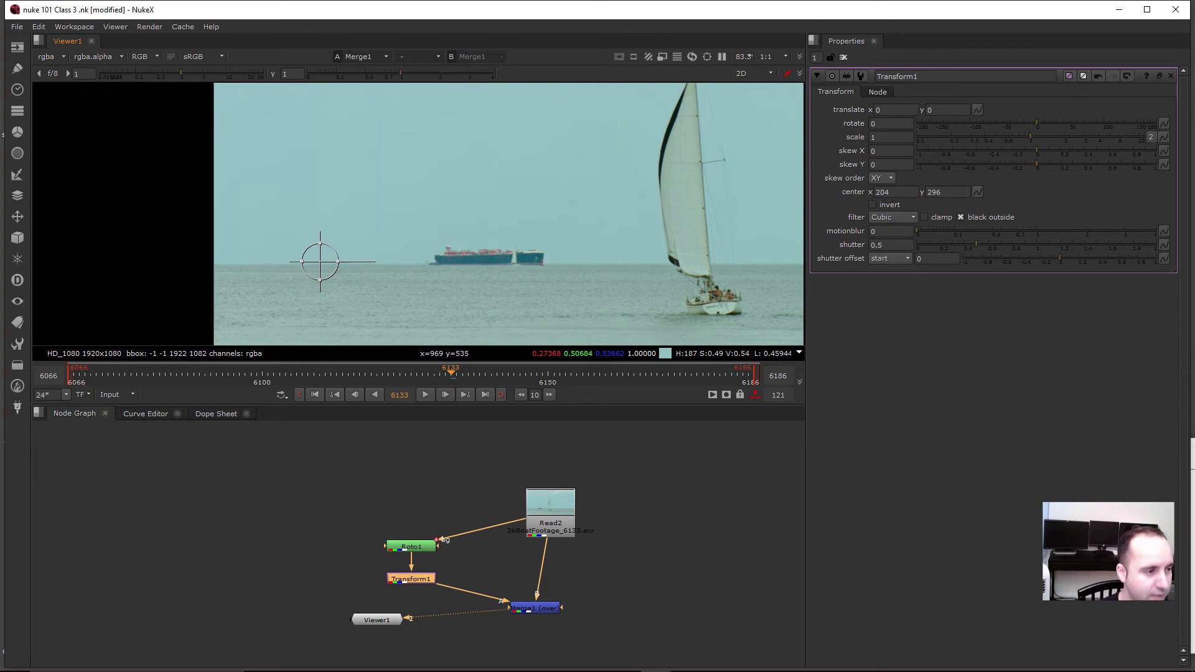
drag(320, 262, 486, 257)
scroll(482, 267, up, 5)
key(space)
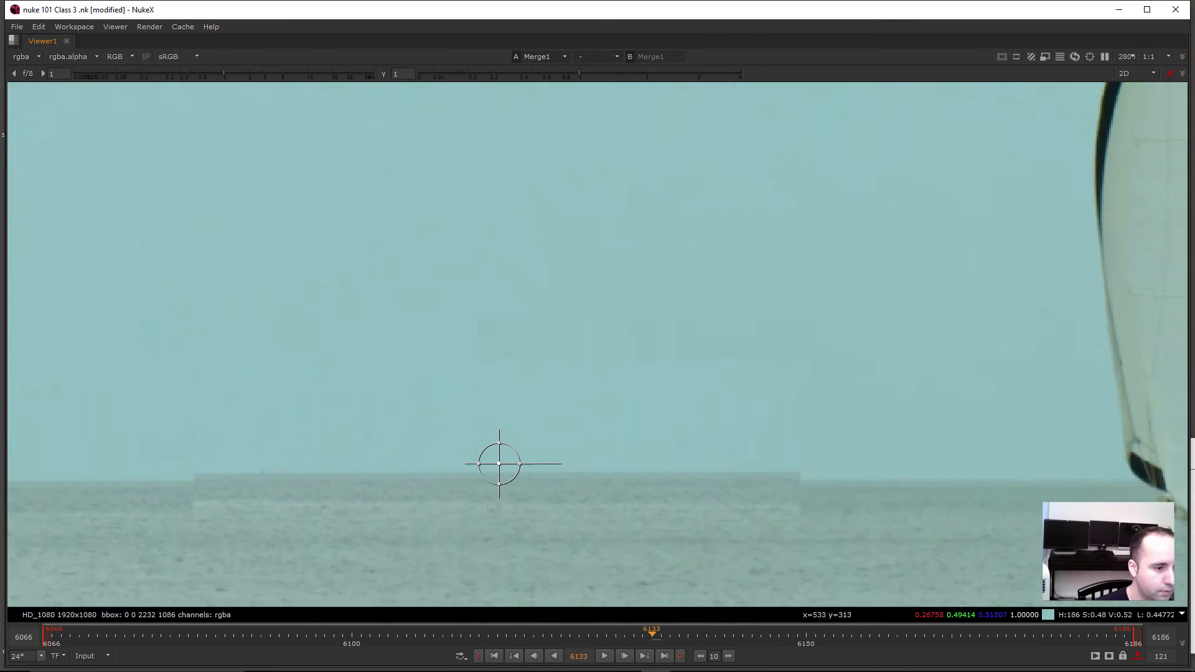
scroll(486, 429, up, 2)
middle_drag(486, 429, 594, 299)
drag(612, 347, 609, 358)
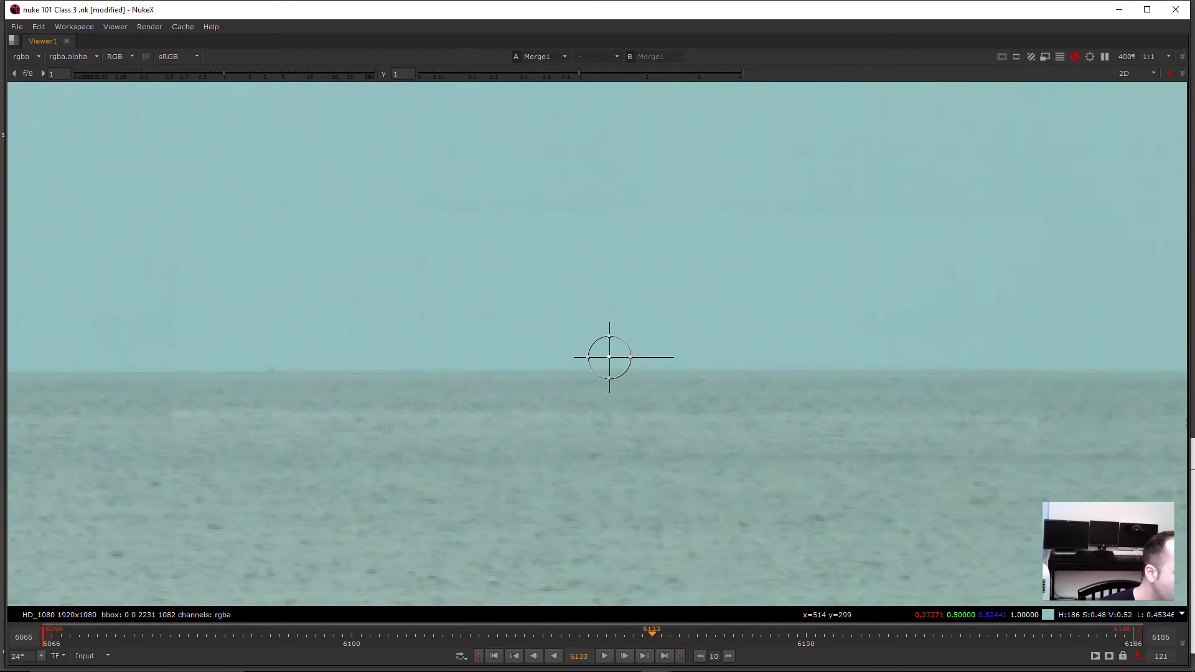
key(space)
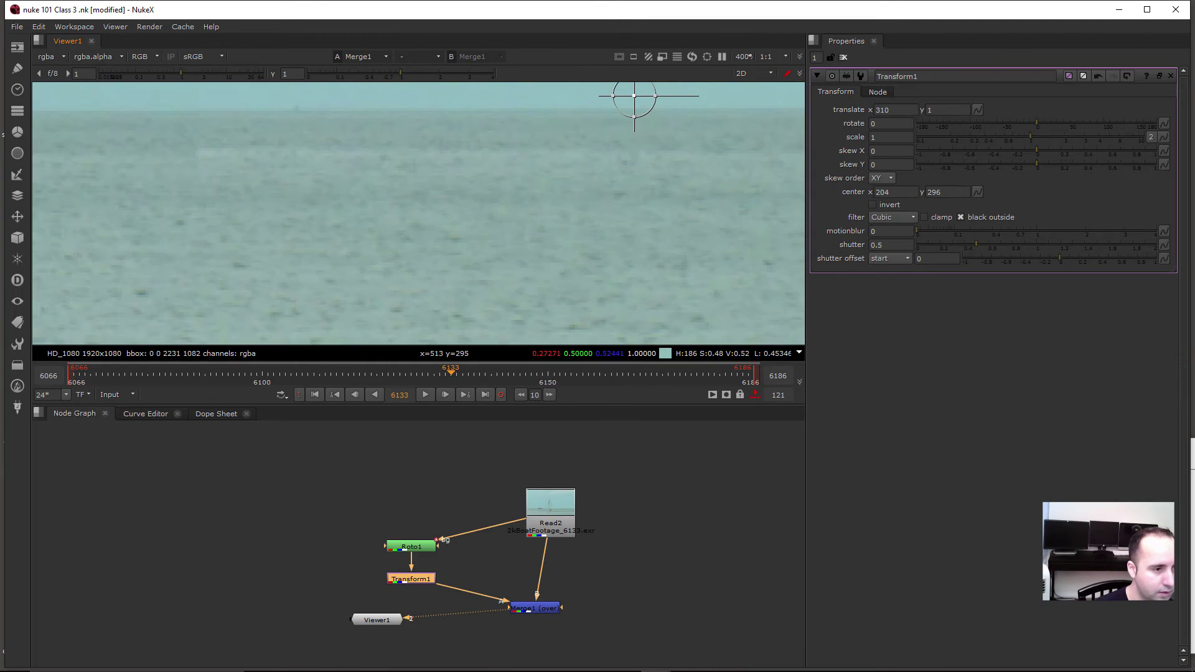
scroll(506, 333, down, 10)
key(Delete)
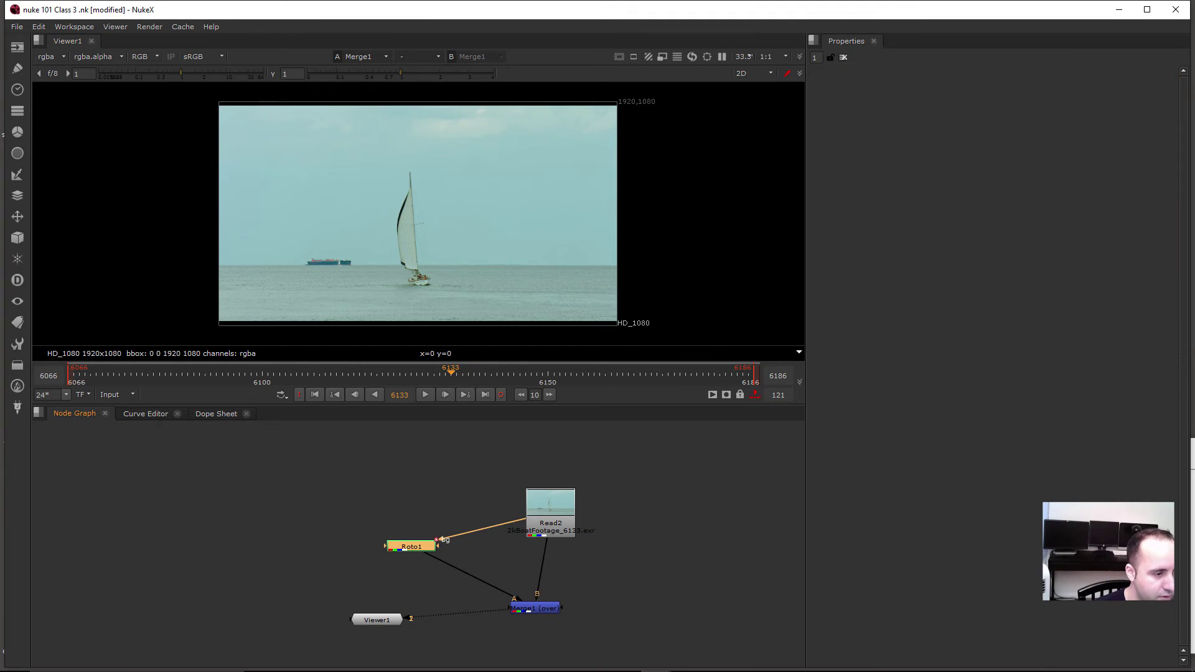
Step: Add a Transform after the Roto, center its pivot on the patch at about 184, 294, and move the patch about 277 px over the cargo ship
key(t)
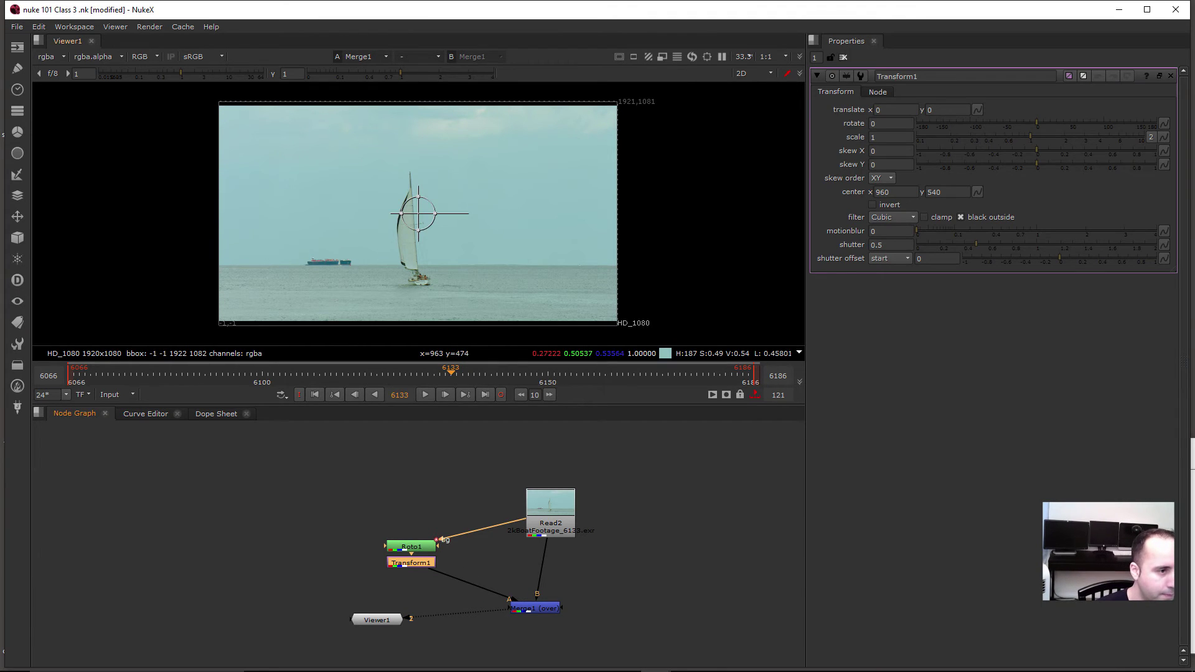
scroll(263, 267, up, 6)
ctrl+drag(267, 268, 320, 259)
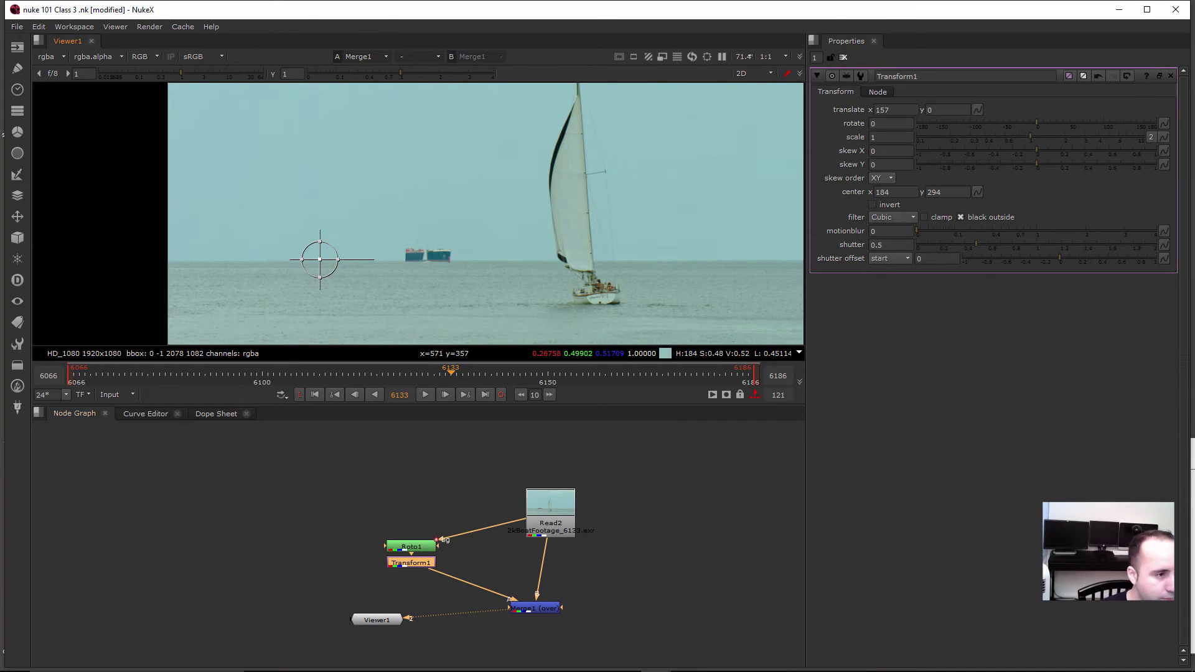
drag(320, 258, 373, 258)
scroll(401, 256, up, 6)
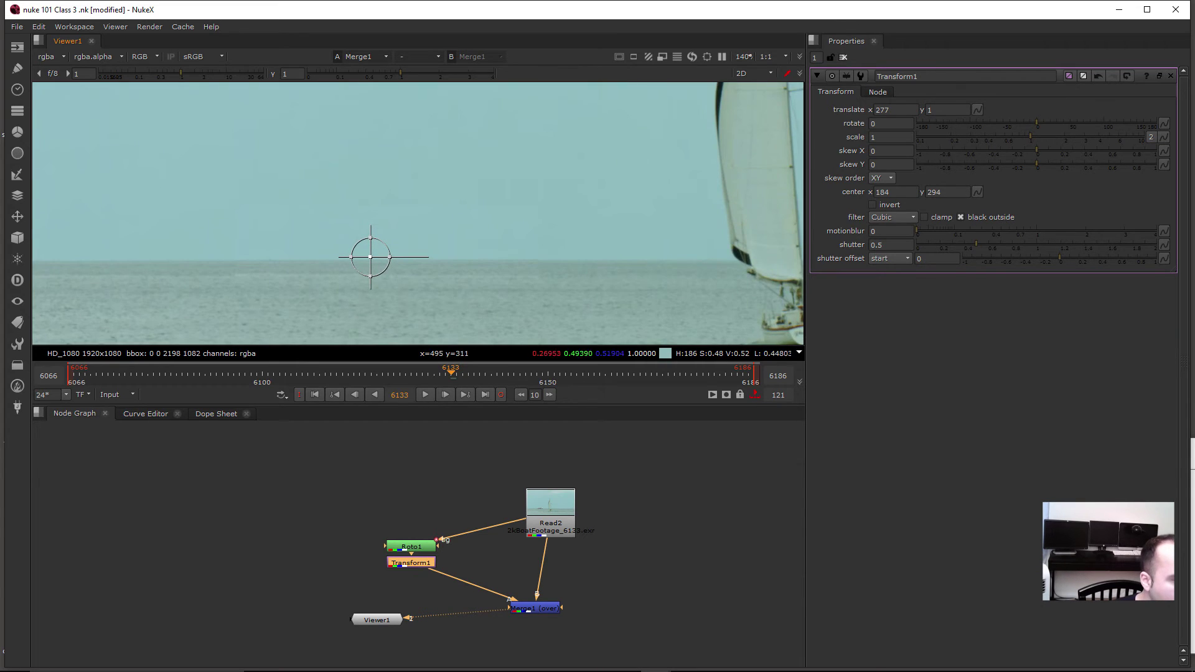
middle_drag(435, 255, 445, 232)
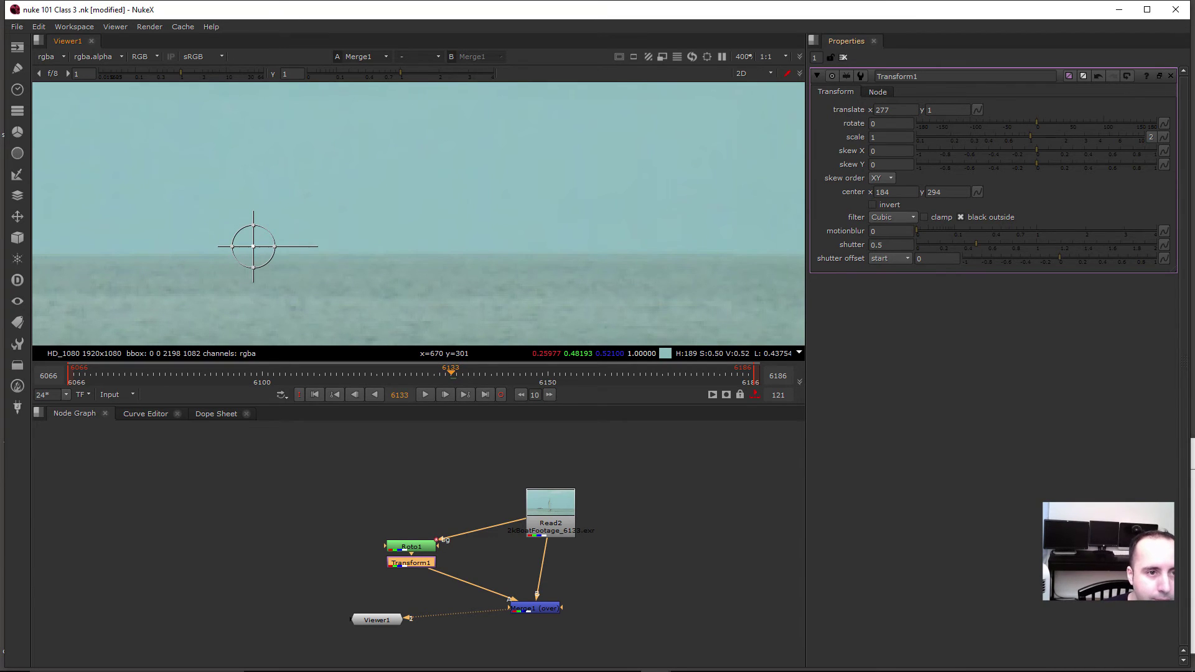
Step: Fine-tune the Transform's vertical translate to 0.6 to align the patch's horizon with the footage
click(929, 110)
key(Down)
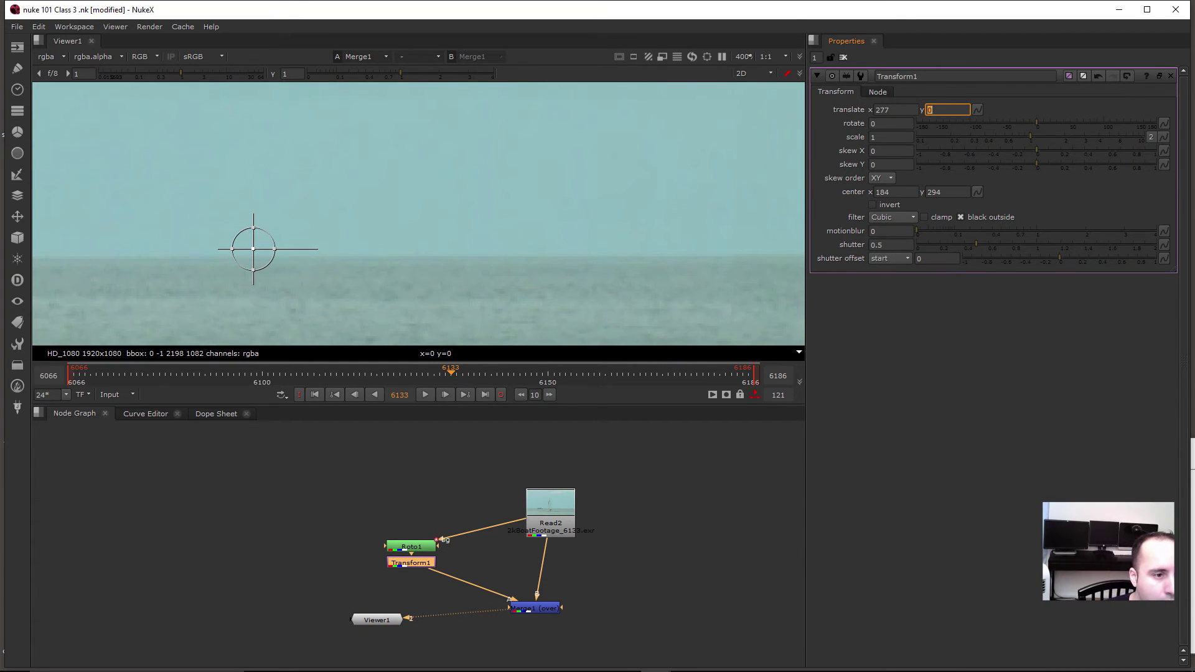
key(Up)
scroll(743, 264, up, 4)
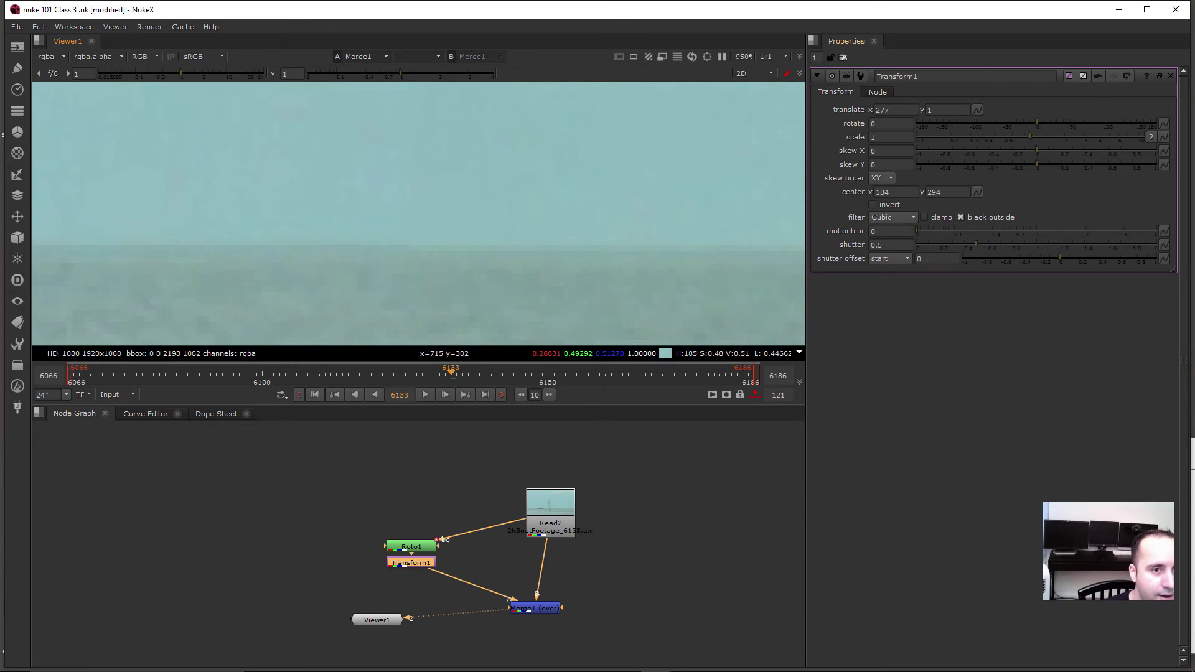
click(941, 110)
key(Down)
key(Down)
key(Down)
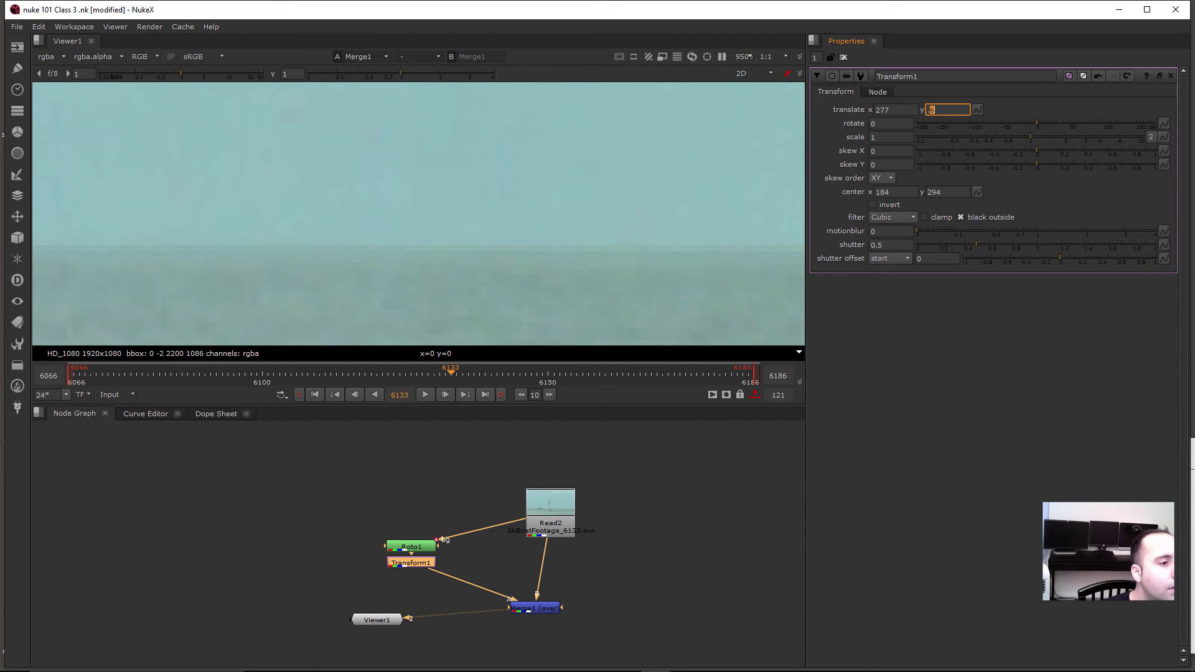
key(Down)
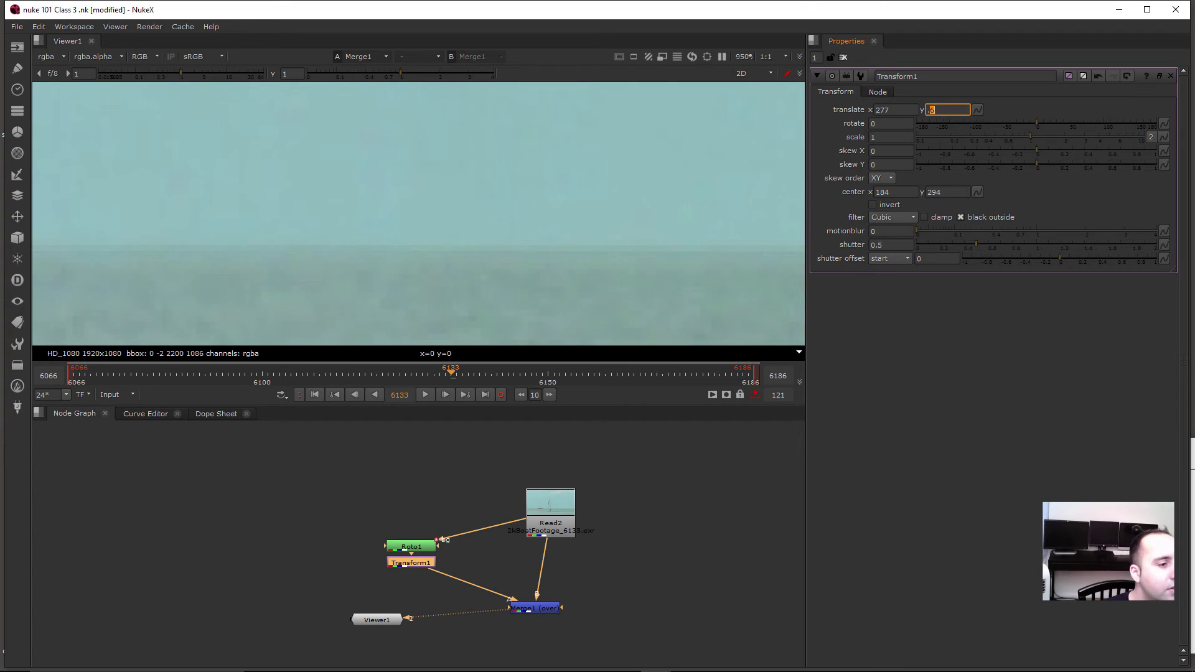
Step: Reopen the Roto node and move the Bezier's two left points inward to narrow the patch
scroll(457, 290, down, 5)
middle_drag(312, 291, 569, 244)
middle_drag(298, 232, 541, 232)
middle_drag(200, 262, 322, 246)
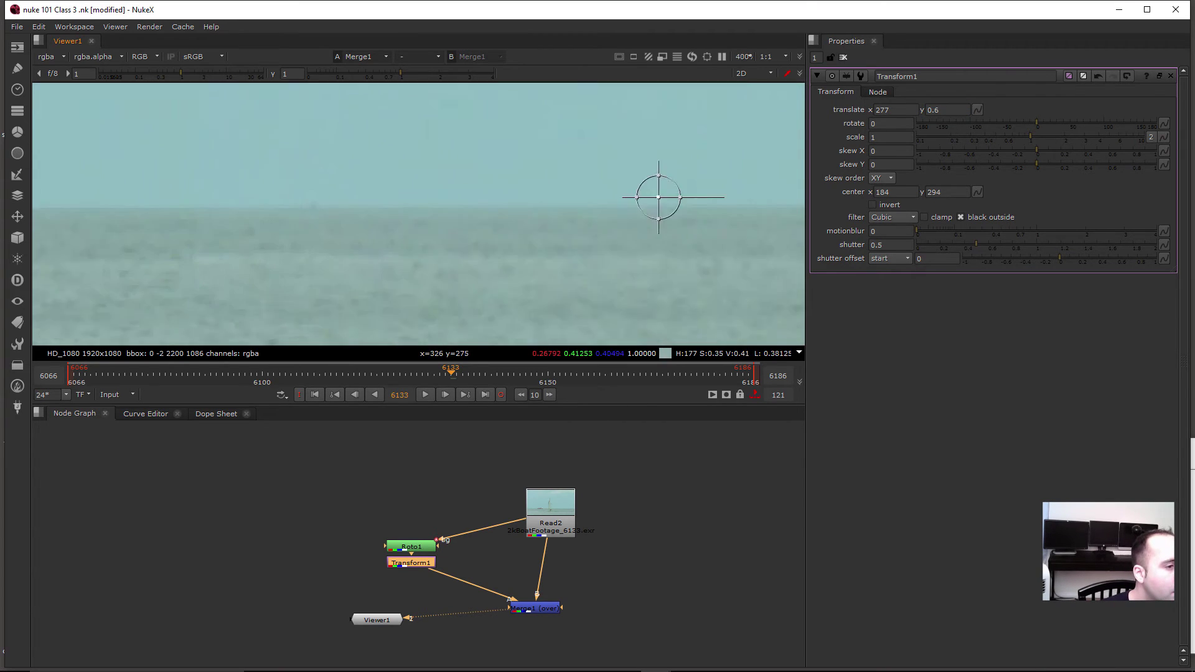
scroll(424, 228, up, 2)
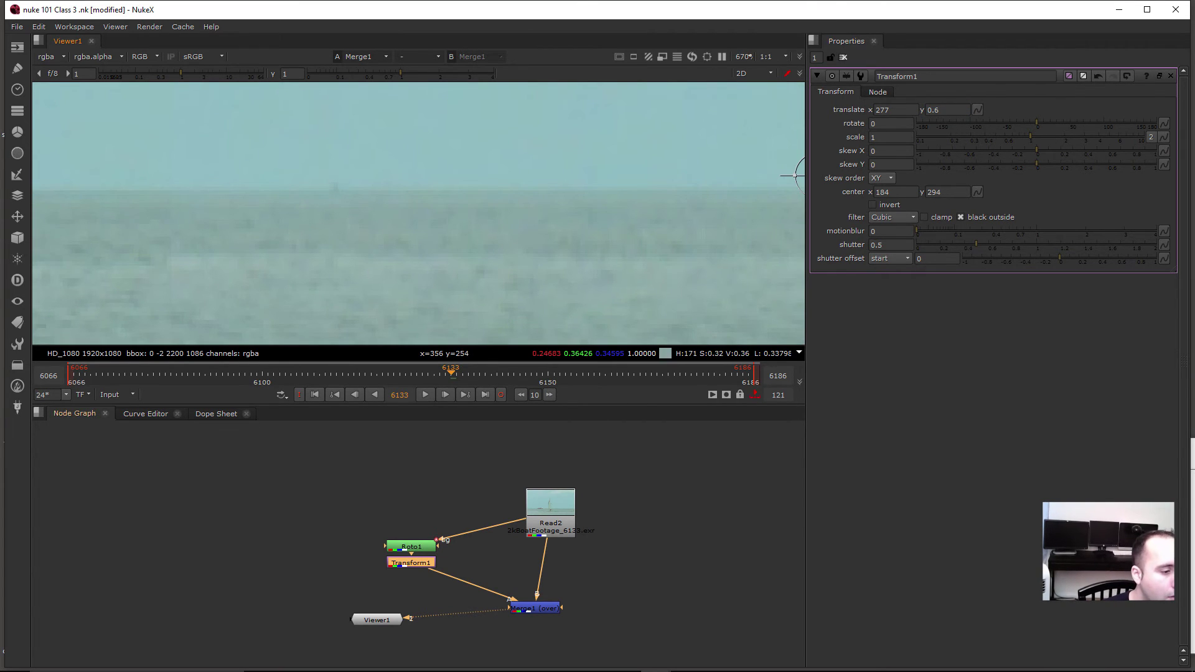
double_click(411, 546)
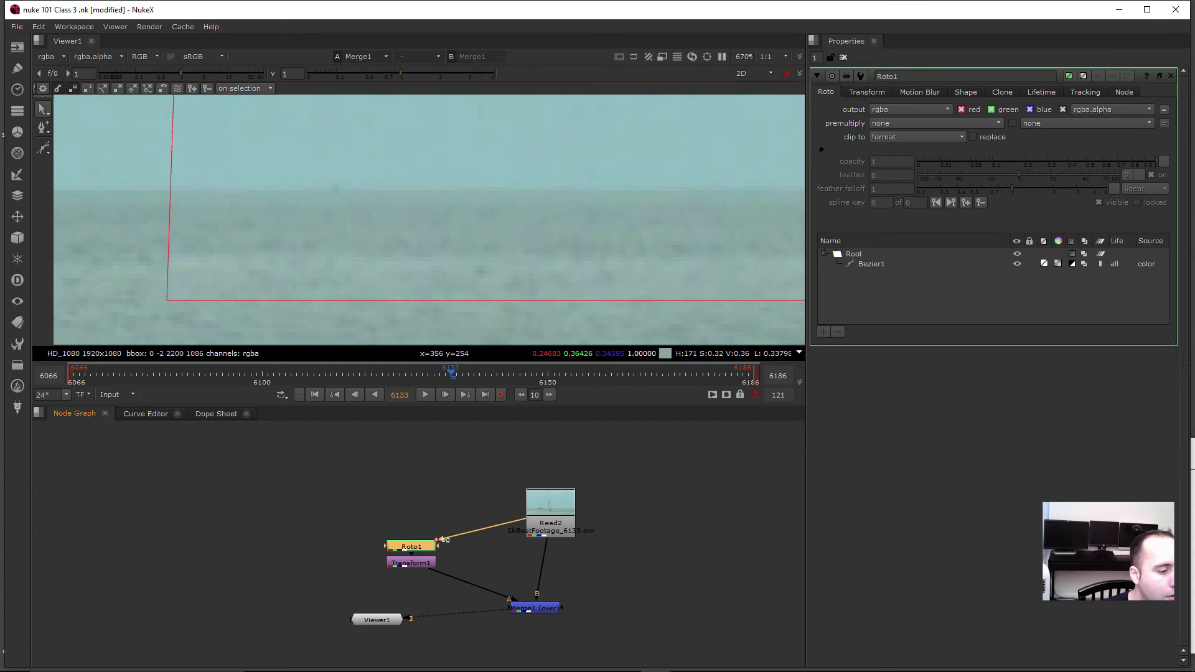
double_click(410, 562)
double_click(411, 546)
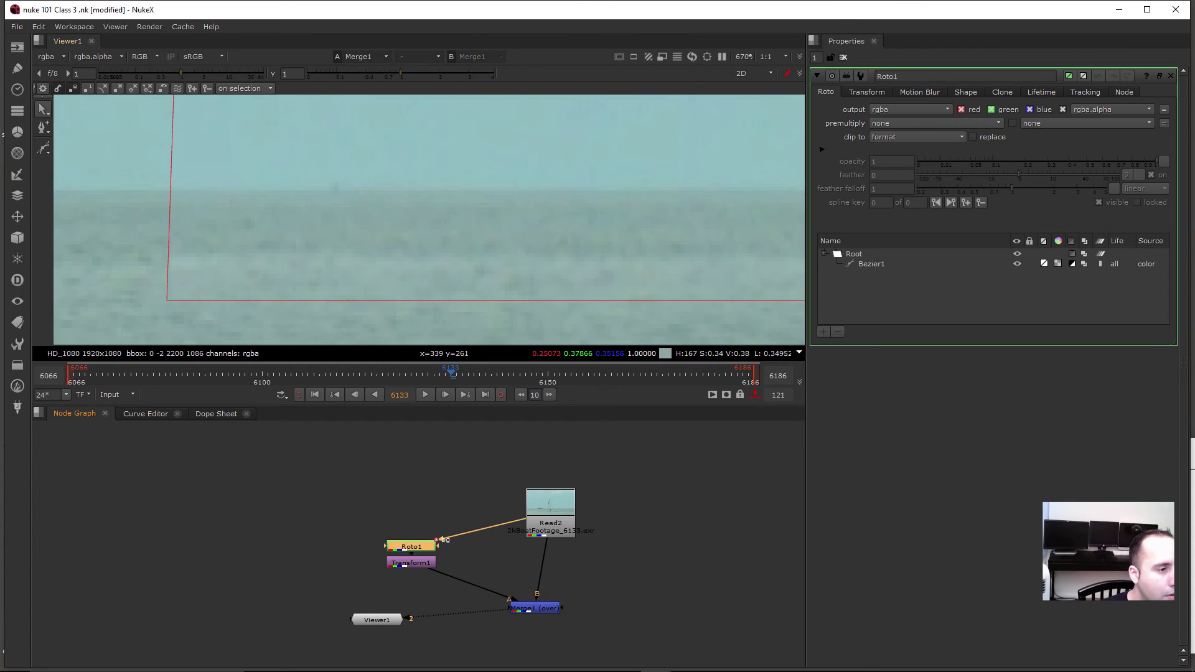
scroll(310, 316, down, 4)
middle_drag(378, 215, 425, 216)
drag(354, 153, 249, 329)
scroll(324, 275, up, 2)
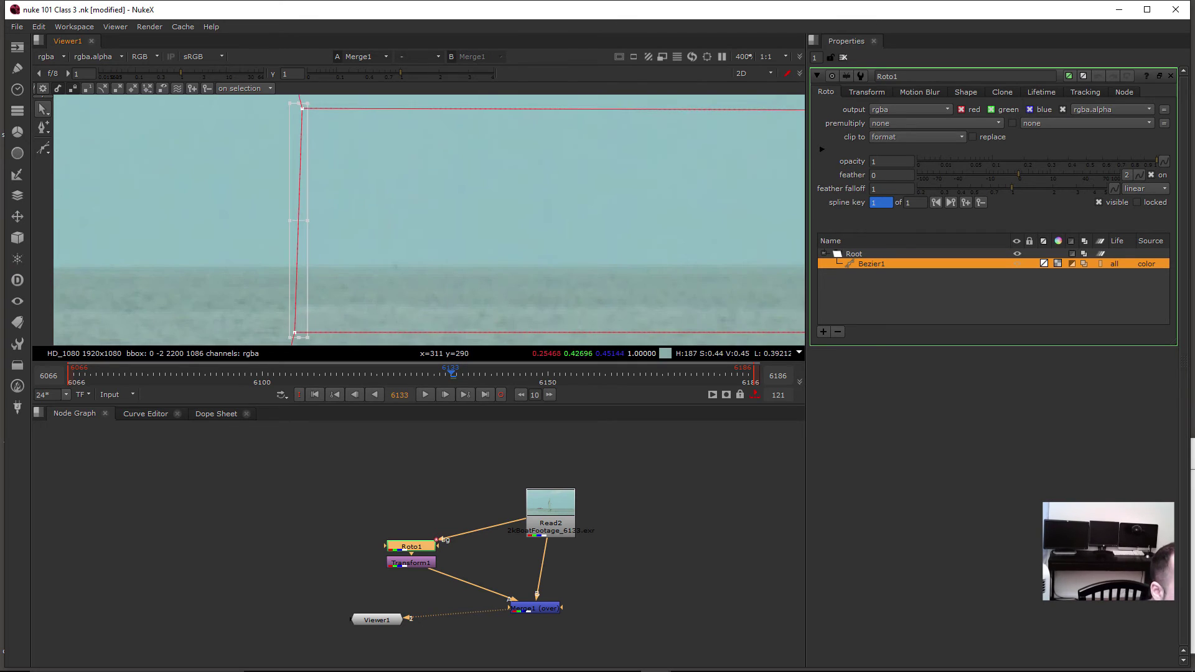
middle_drag(400, 288, 439, 289)
drag(337, 286, 403, 285)
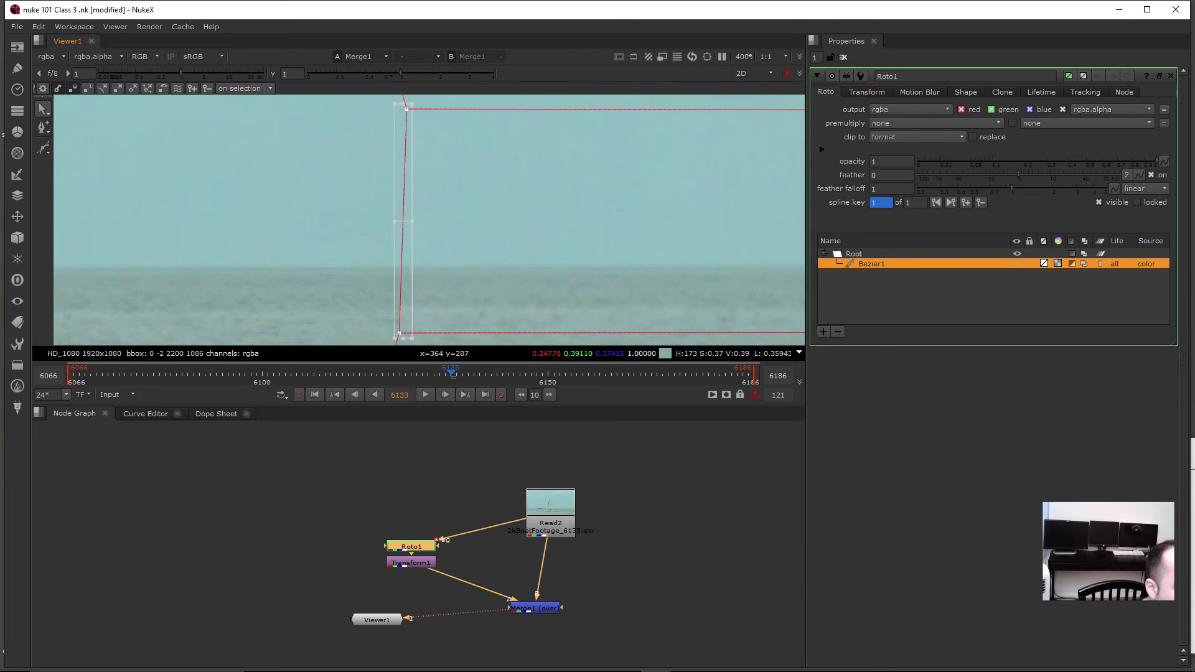
Step: Move the Bezier's left edge slightly further inward and nudge its right edge
scroll(445, 278, down, 3)
scroll(299, 243, down, 3)
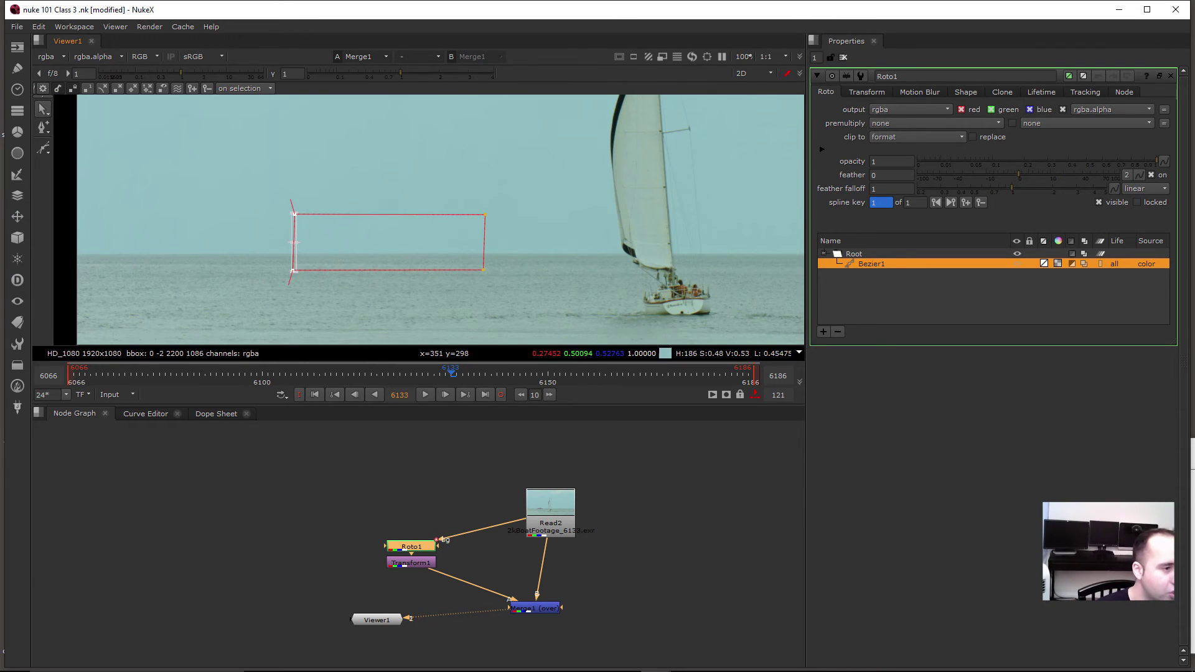
mouse_move(299, 242)
mouse_down()
mouse_move(386, 243)
mouse_move(293, 243)
mouse_move(318, 243)
mouse_up()
drag(516, 198, 431, 296)
mouse_move(484, 242)
mouse_down()
mouse_move(432, 243)
mouse_move(486, 242)
mouse_up()
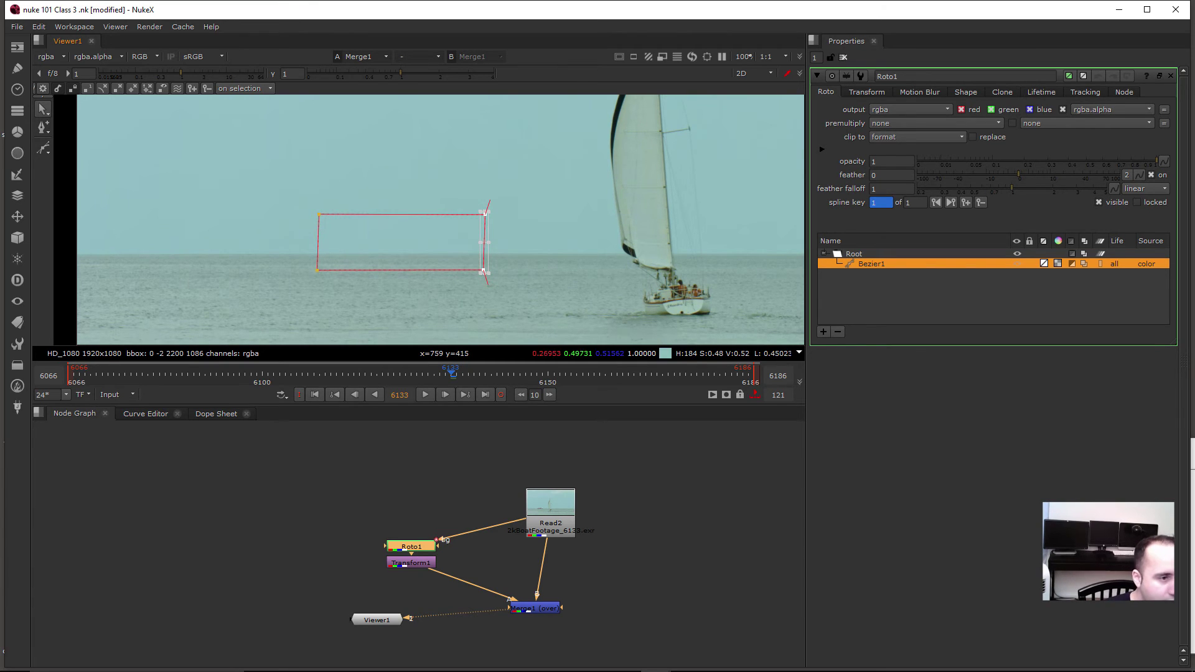
Step: Select all four Bezier points, pull a narrow feather outward around the whole shape, and close the Roto properties
click(549, 166)
drag(562, 150, 263, 284)
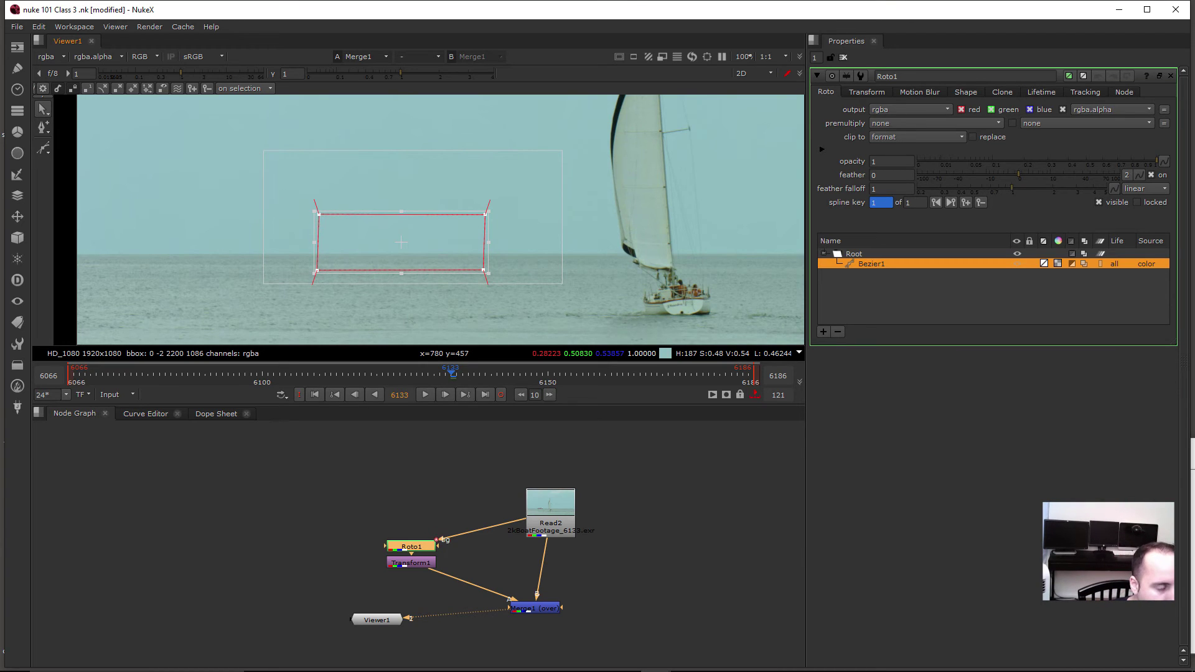
click(528, 174)
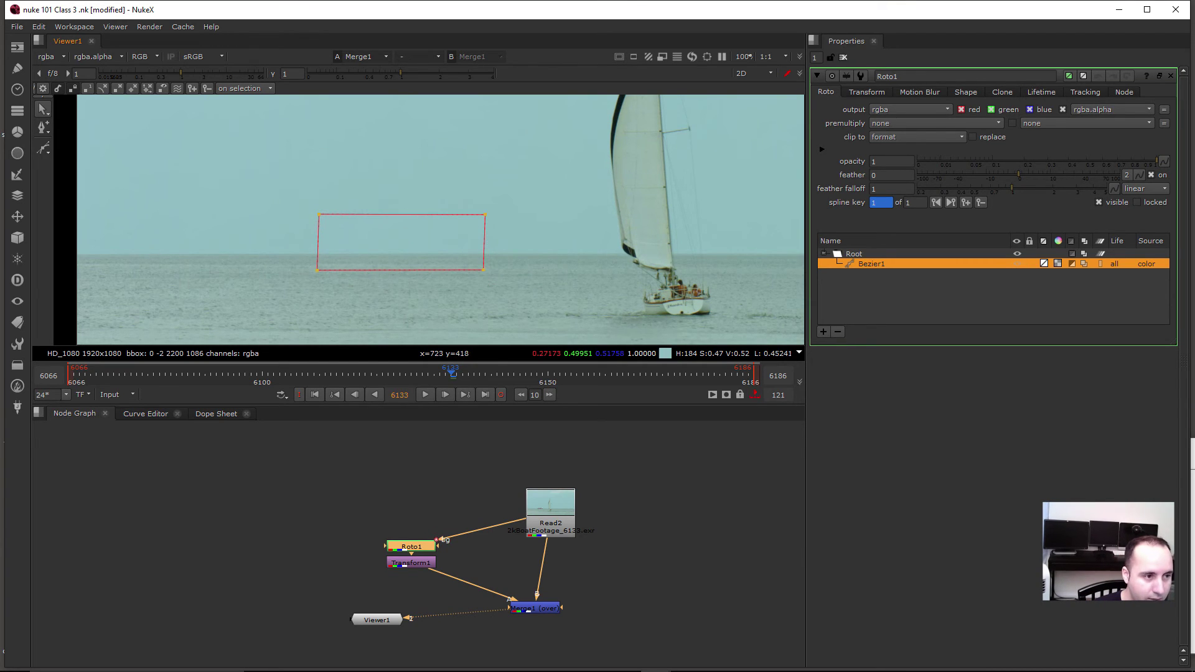
drag(528, 174, 290, 300)
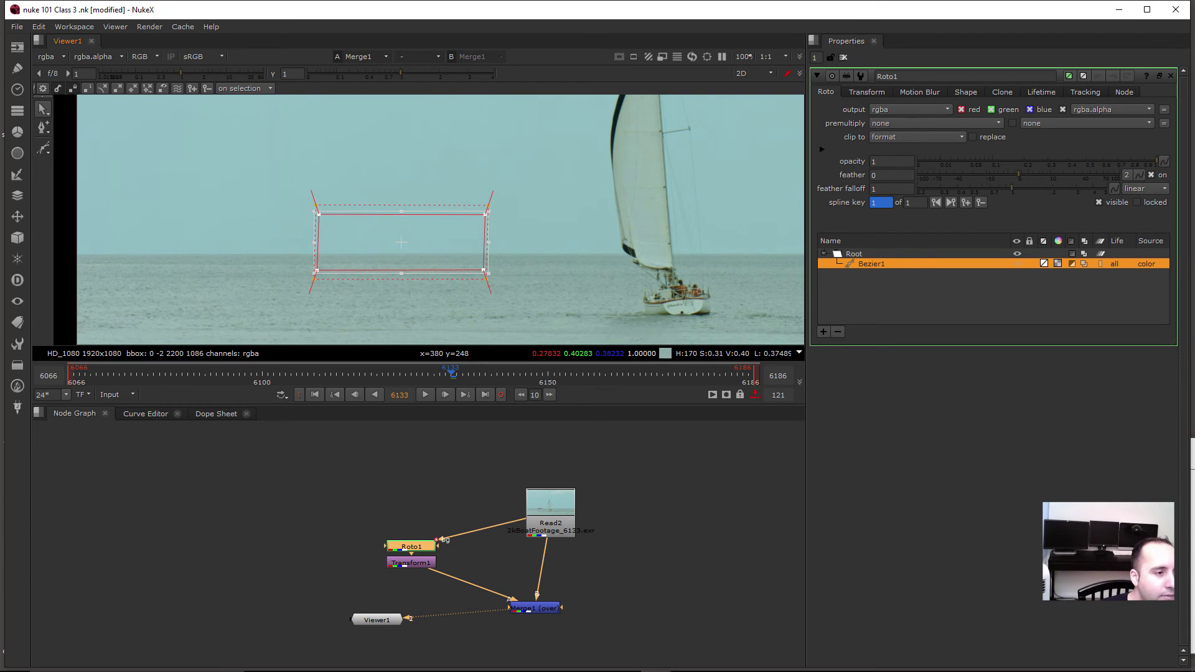
ctrl+shift+drag(315, 274, 311, 281)
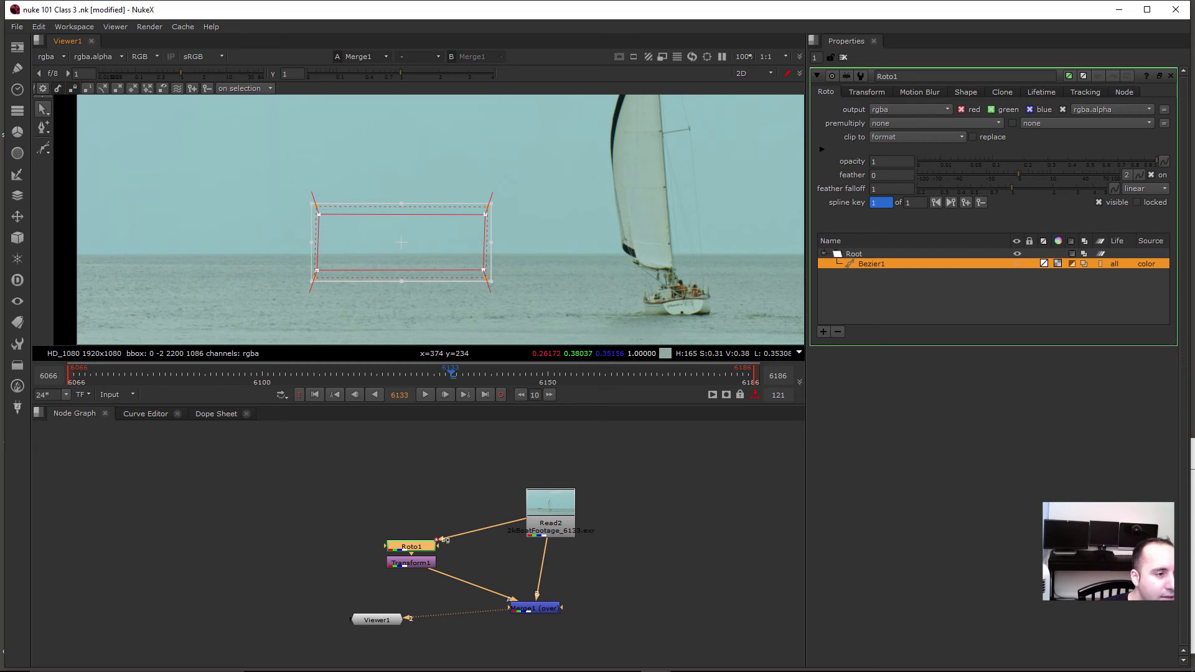
scroll(311, 281, up, 8)
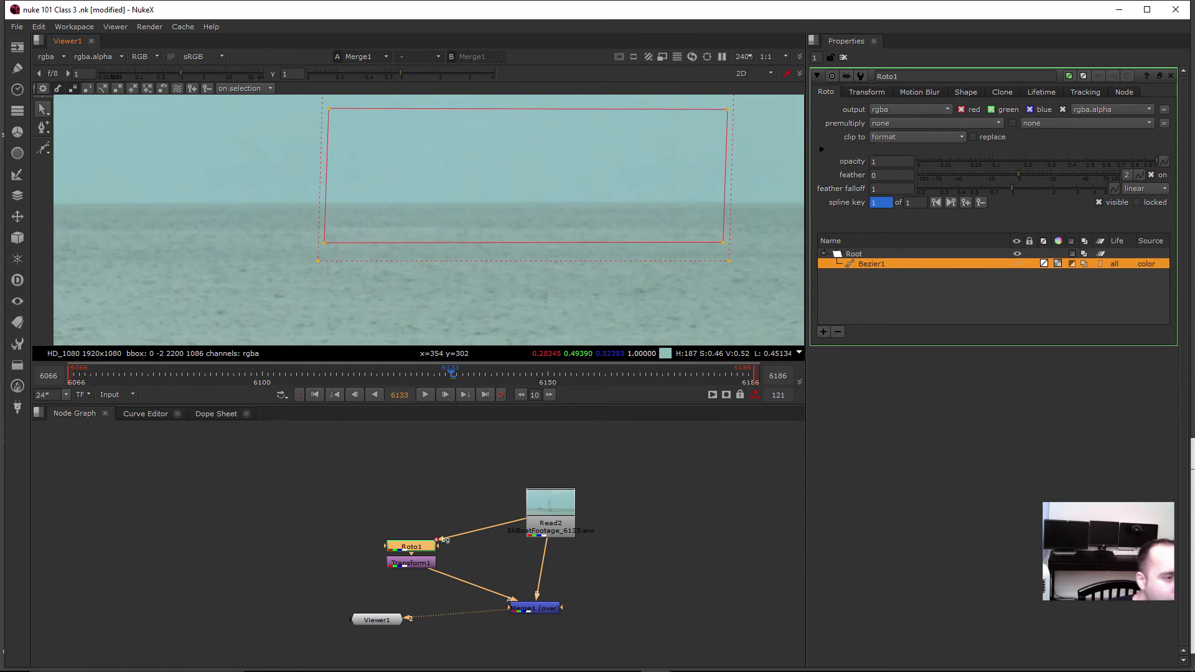
scroll(289, 193, up, 6)
click(1171, 76)
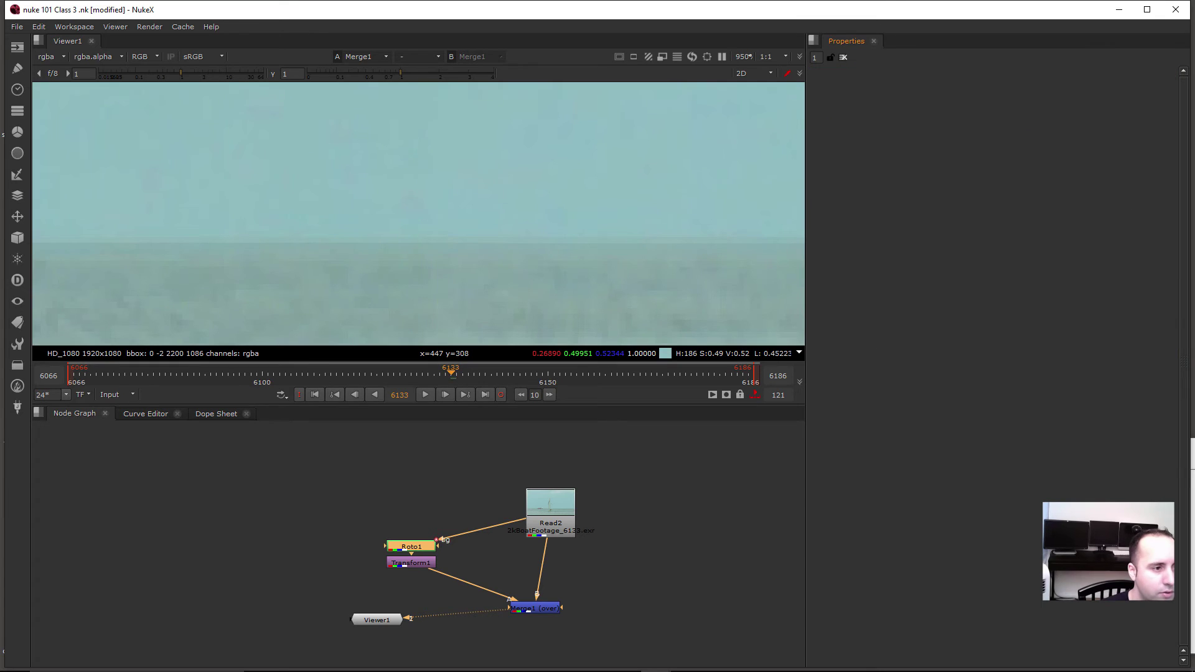
Step: Examine the patched horizon at several magnifications for visible seams around the removed cargo ship
scroll(373, 277, down, 4)
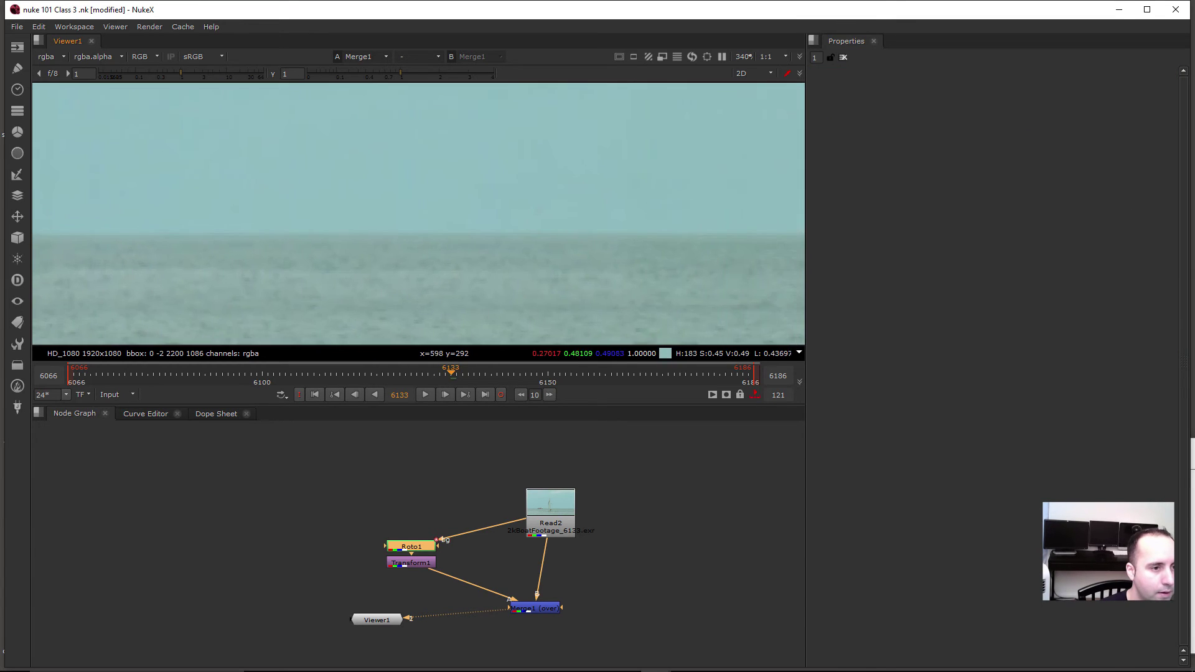
middle_drag(405, 125, 311, 196)
middle_drag(311, 311, 386, 251)
scroll(398, 299, down, 2)
middle_drag(417, 292, 438, 316)
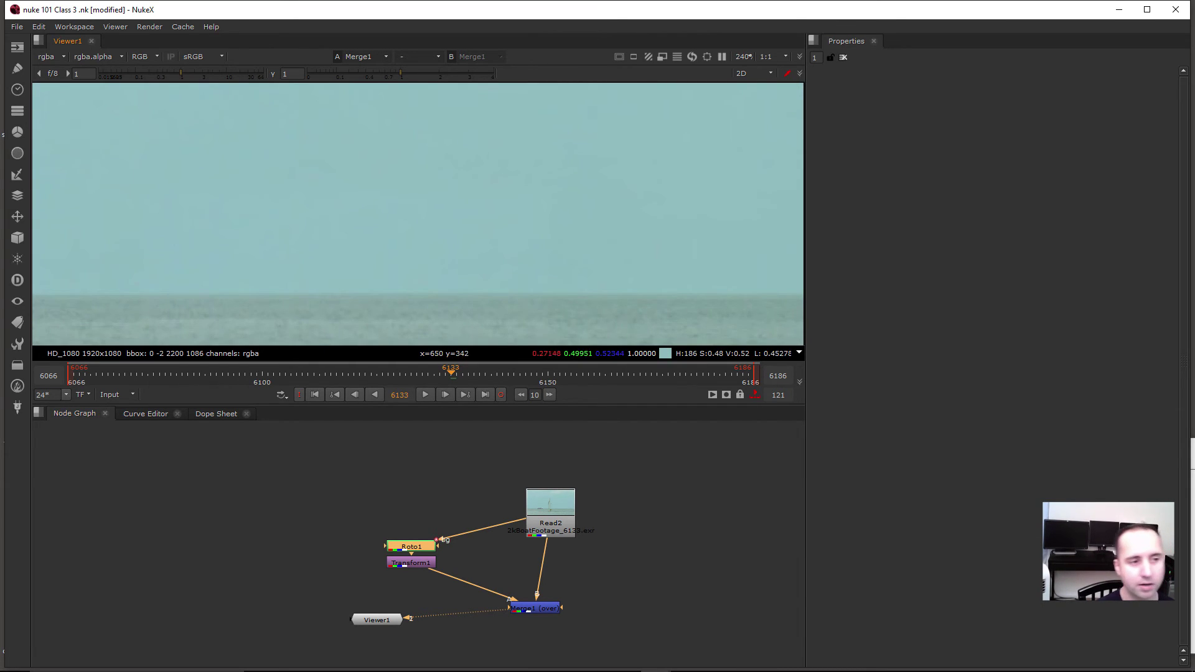
scroll(361, 299, up, 2)
middle_drag(379, 255, 398, 213)
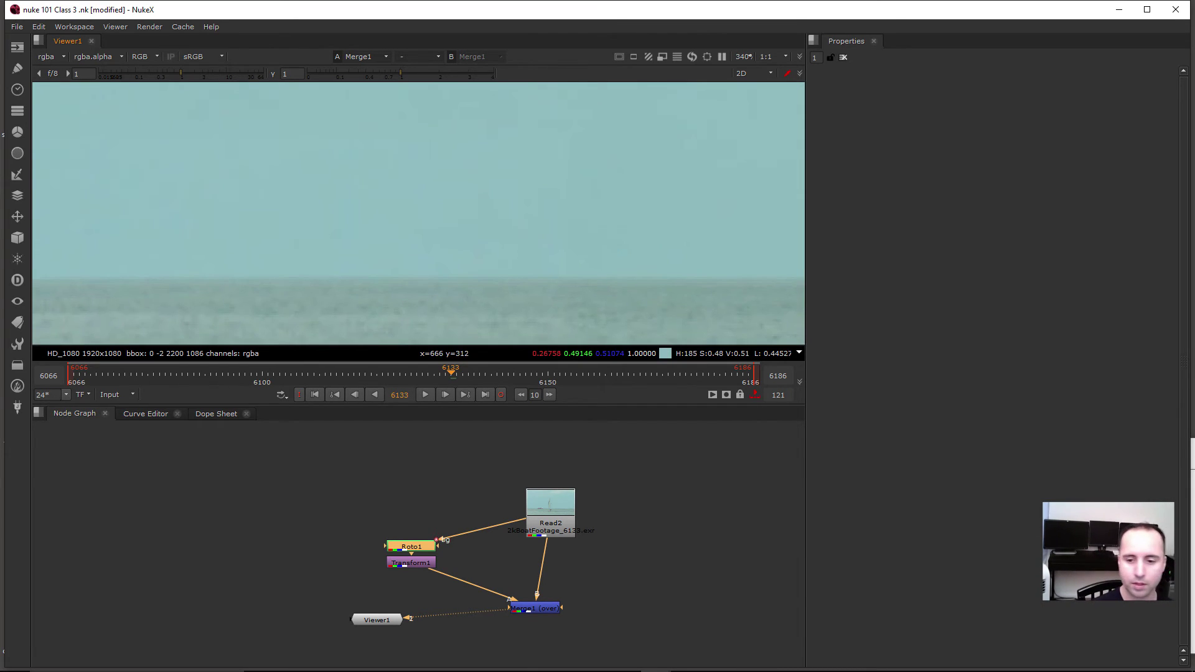
scroll(361, 252, down, 4)
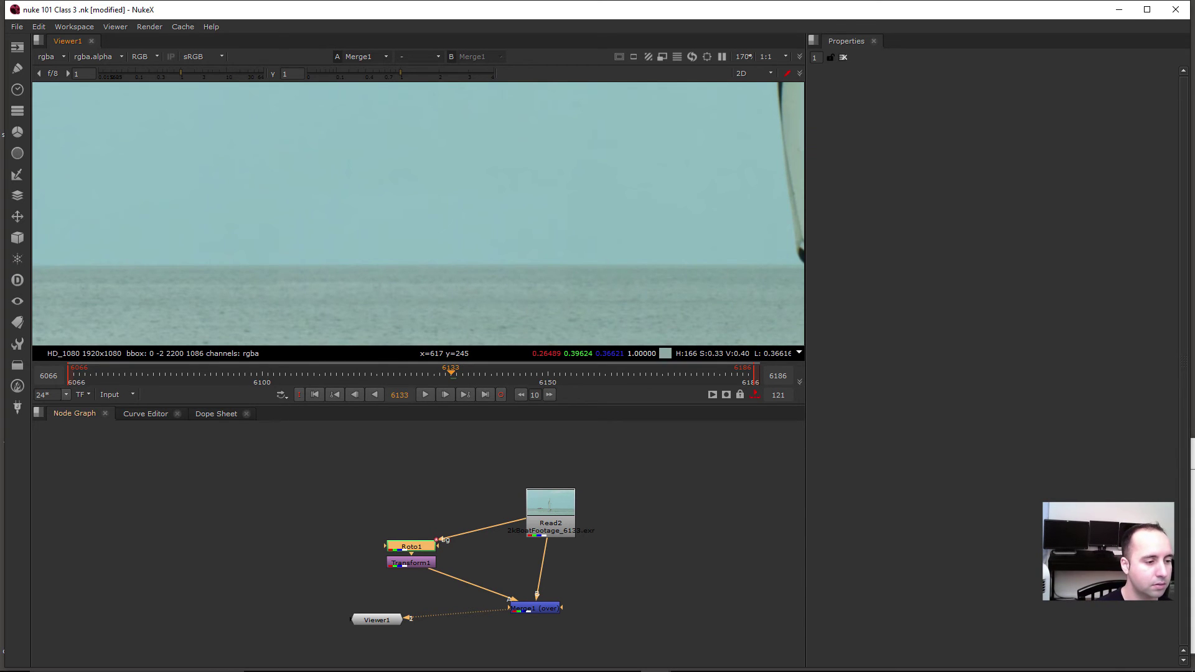
Step: Toggle the selected Roto node off and on to compare the horizon with and without the patch, including at wider framing
key(d)
key(d)
key(d)
key(d)
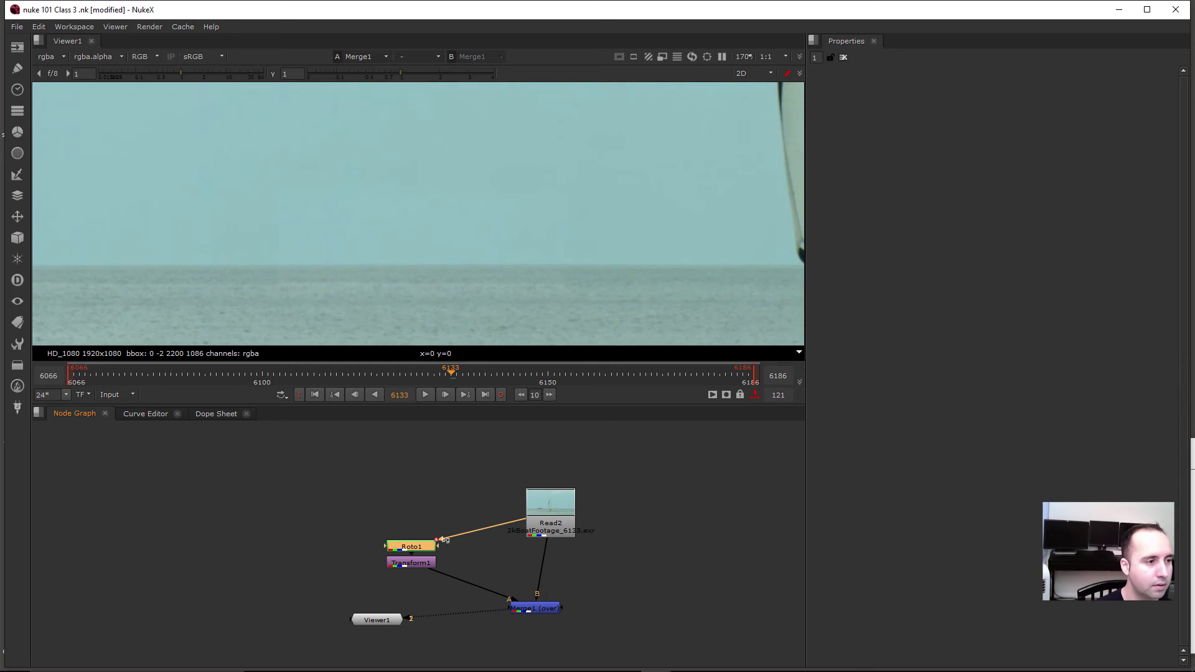
scroll(576, 226, down, 6)
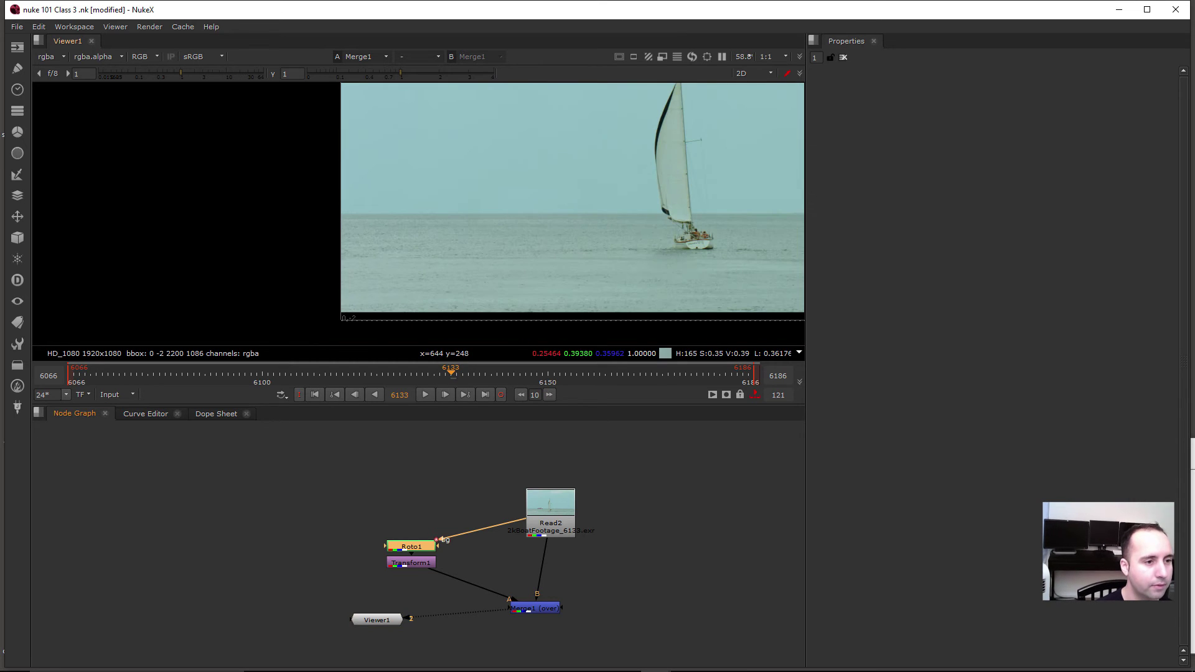
middle_drag(430, 233, 375, 258)
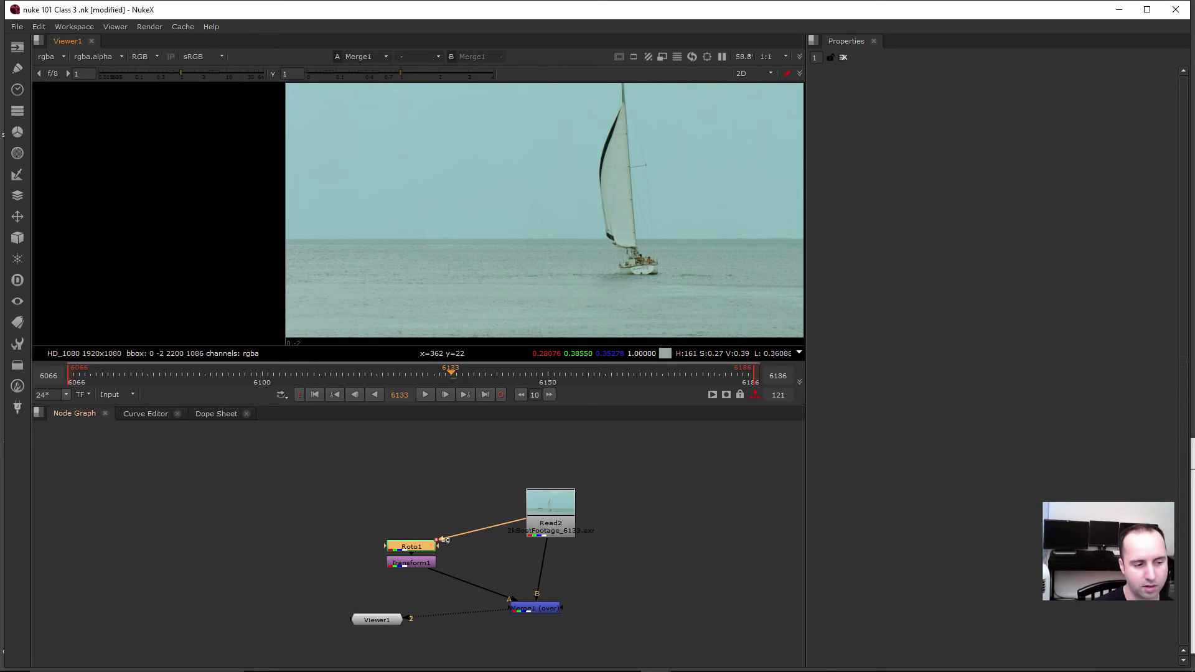
Step: Move the Roto node slightly up, clear of the Transform node, and open its properties
drag(410, 546, 411, 537)
double_click(410, 563)
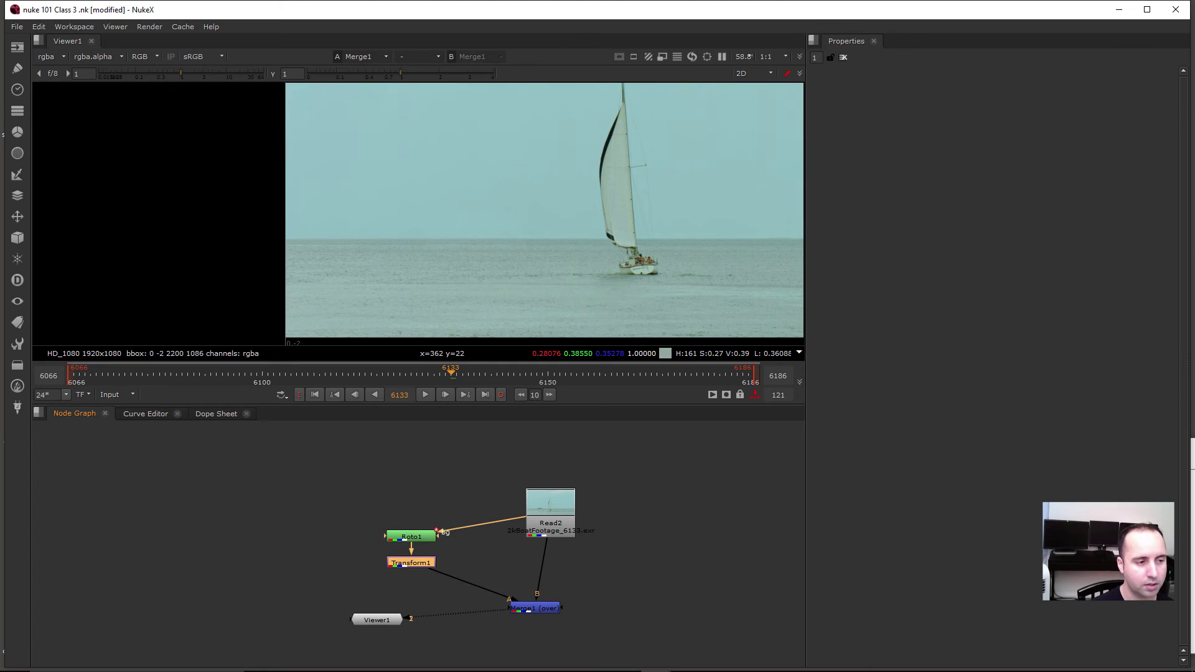
double_click(410, 535)
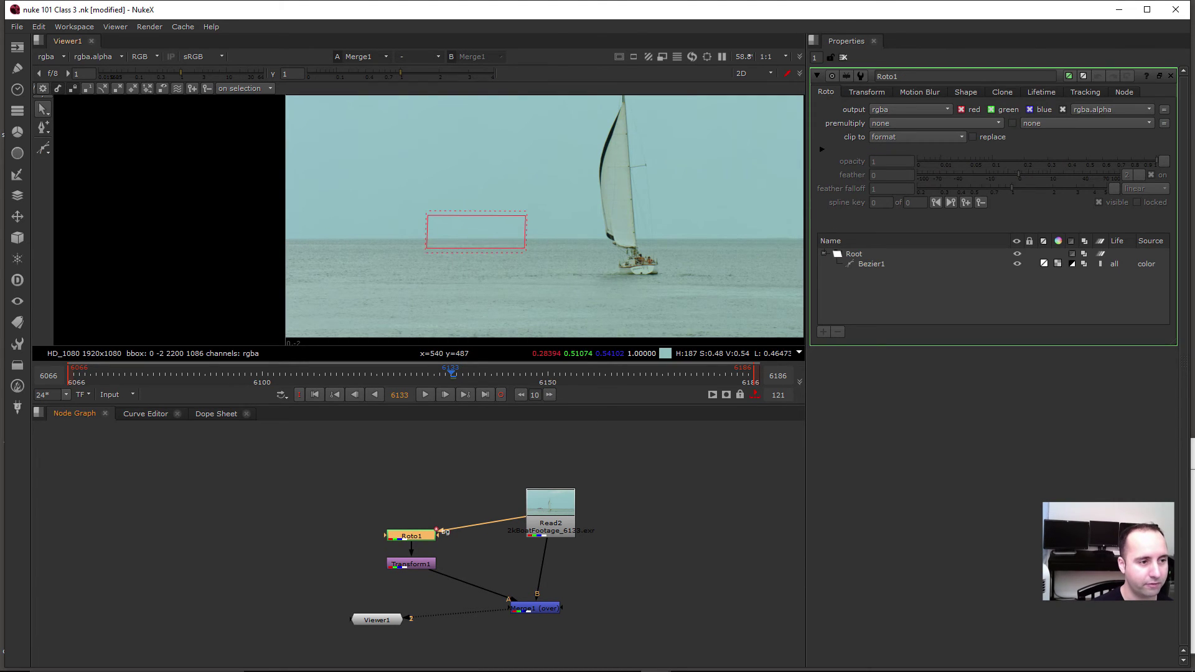
Step: Adjust the feather handles at the Bezier's upper-right and lower-right corners slightly
scroll(595, 232, up, 5)
middle_drag(596, 232, 538, 99)
click(554, 212)
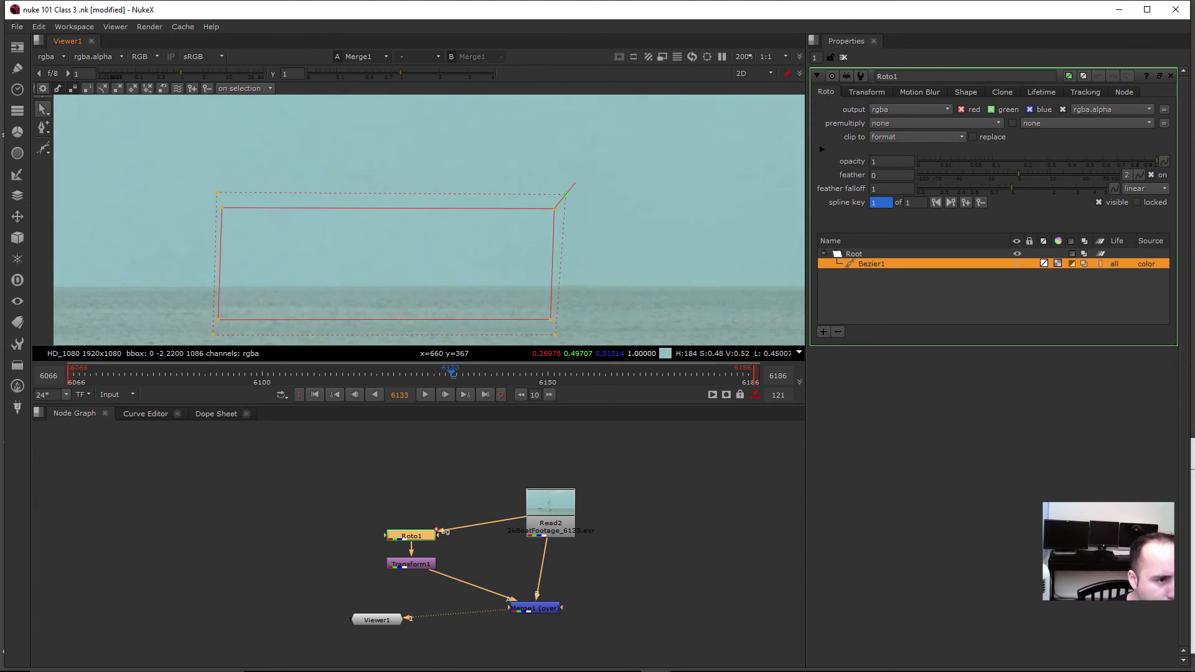
drag(565, 194, 564, 197)
middle_drag(568, 226, 570, 184)
drag(556, 293, 559, 293)
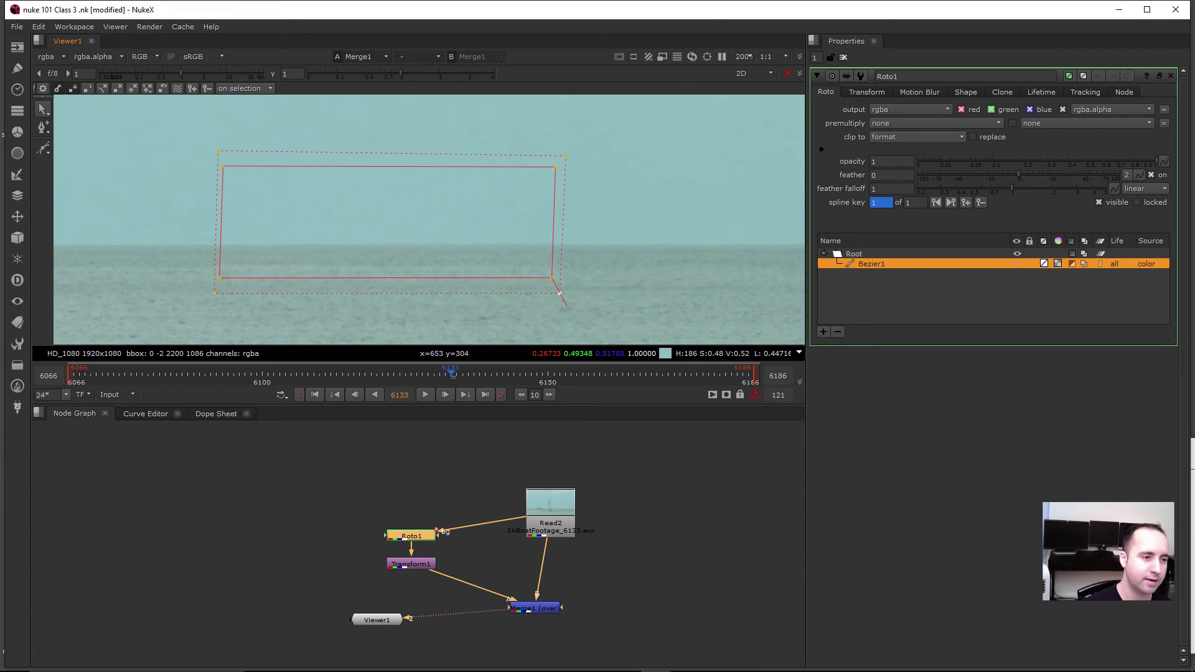
Step: Add a midpoint on the Bezier's right and left edges, pull each one's feather outward into a curve, and close the Roto properties
ctrl+alt+click(553, 229)
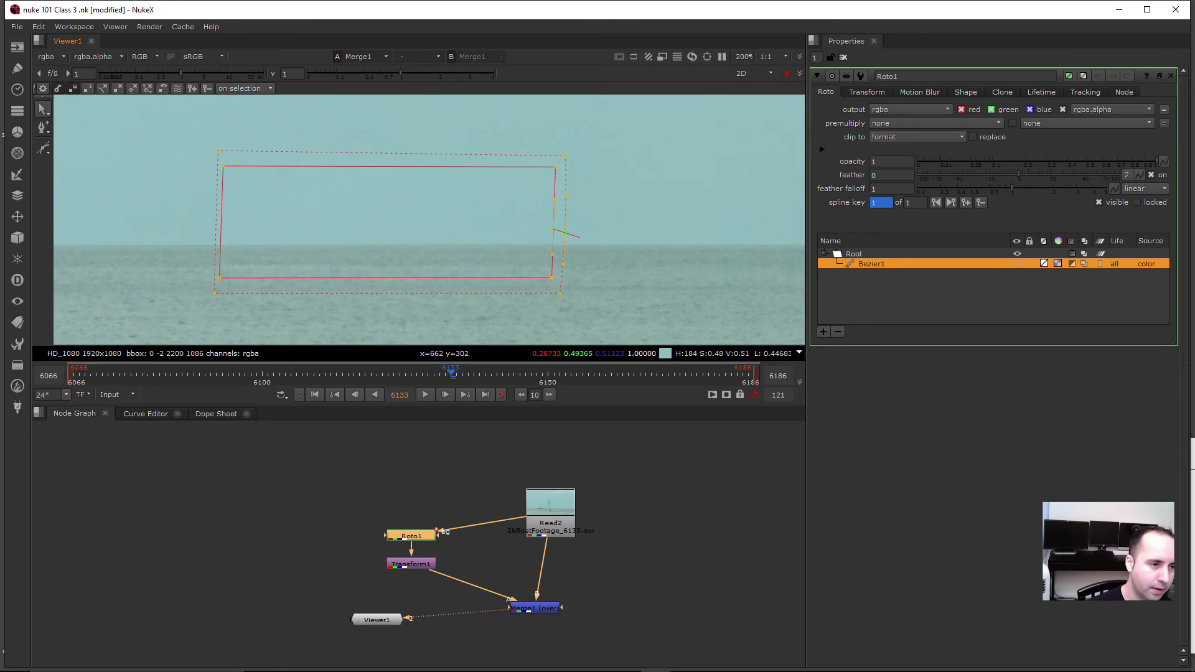
drag(571, 237, 579, 235)
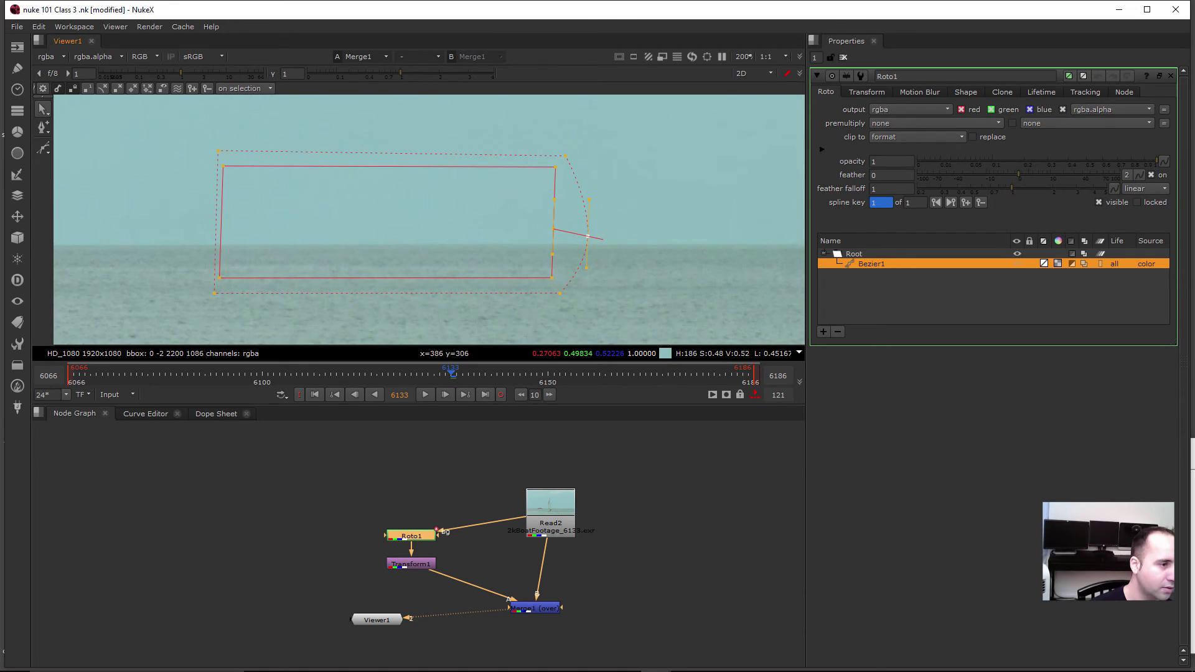
ctrl+alt+click(221, 225)
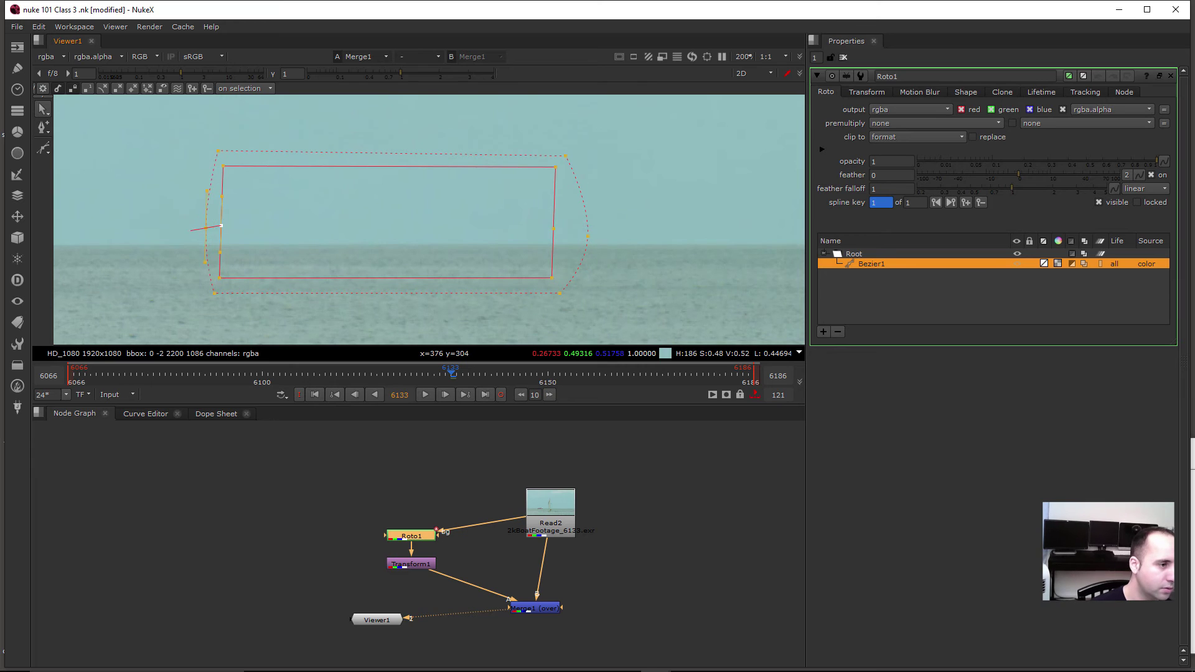
click(177, 211)
click(178, 205)
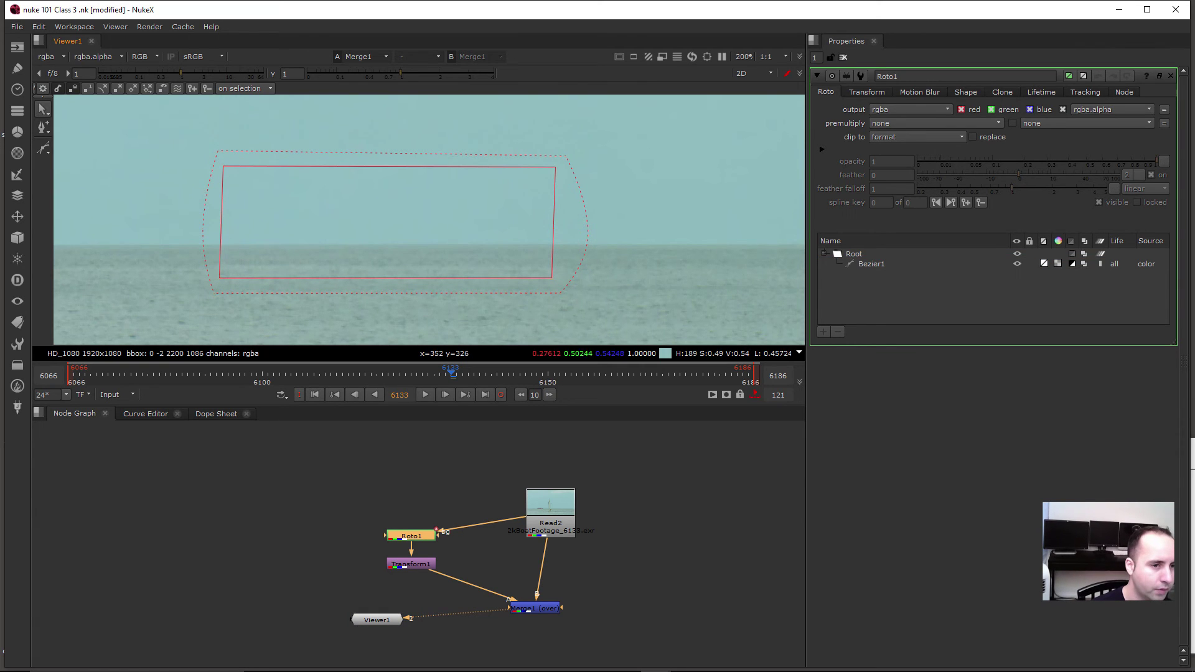
scroll(570, 192, down, 3)
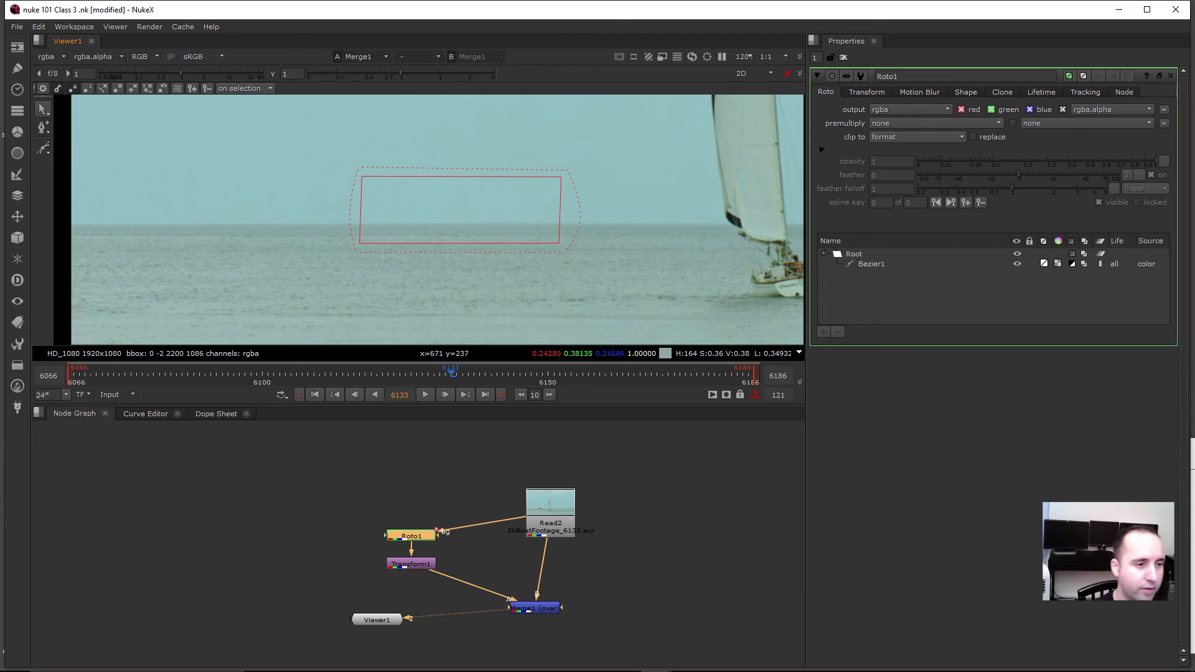
middle_drag(442, 181, 422, 185)
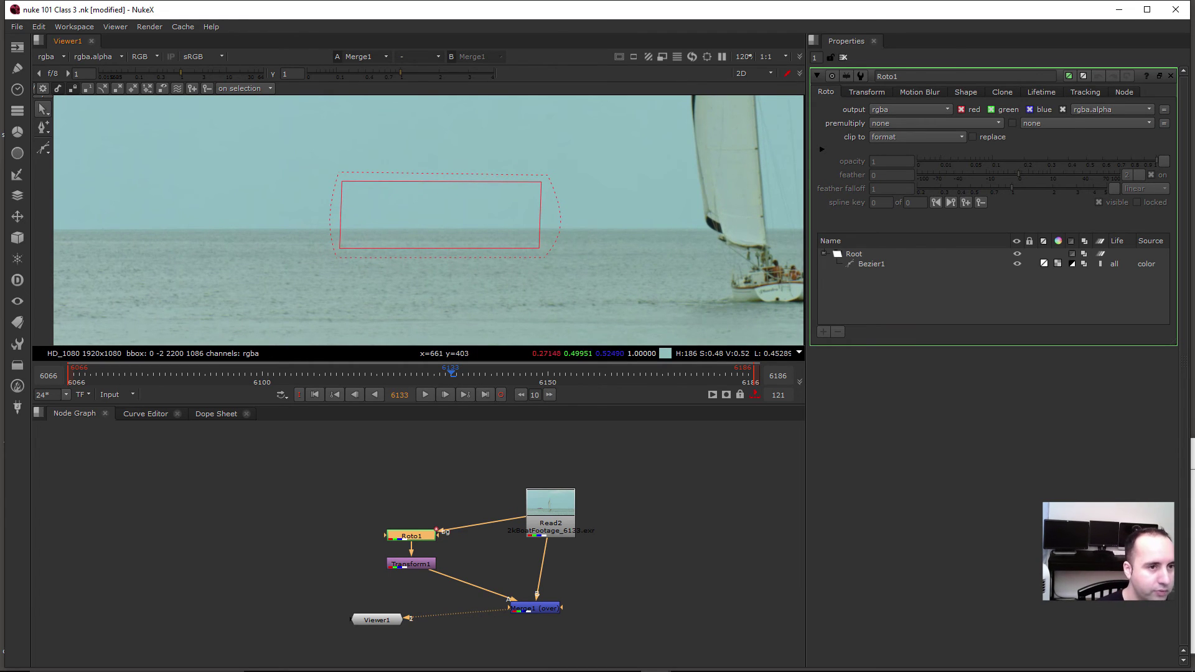
click(843, 57)
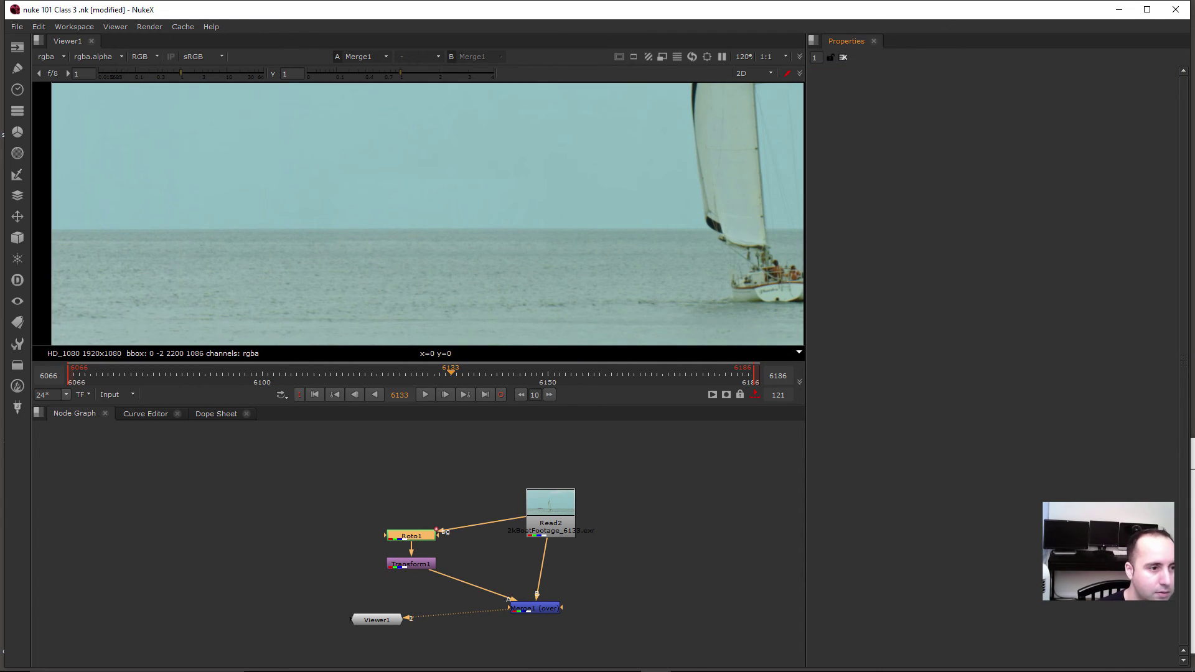
Step: Play the sequence and inspect the patched horizon both close up and in the full frame
key(l)
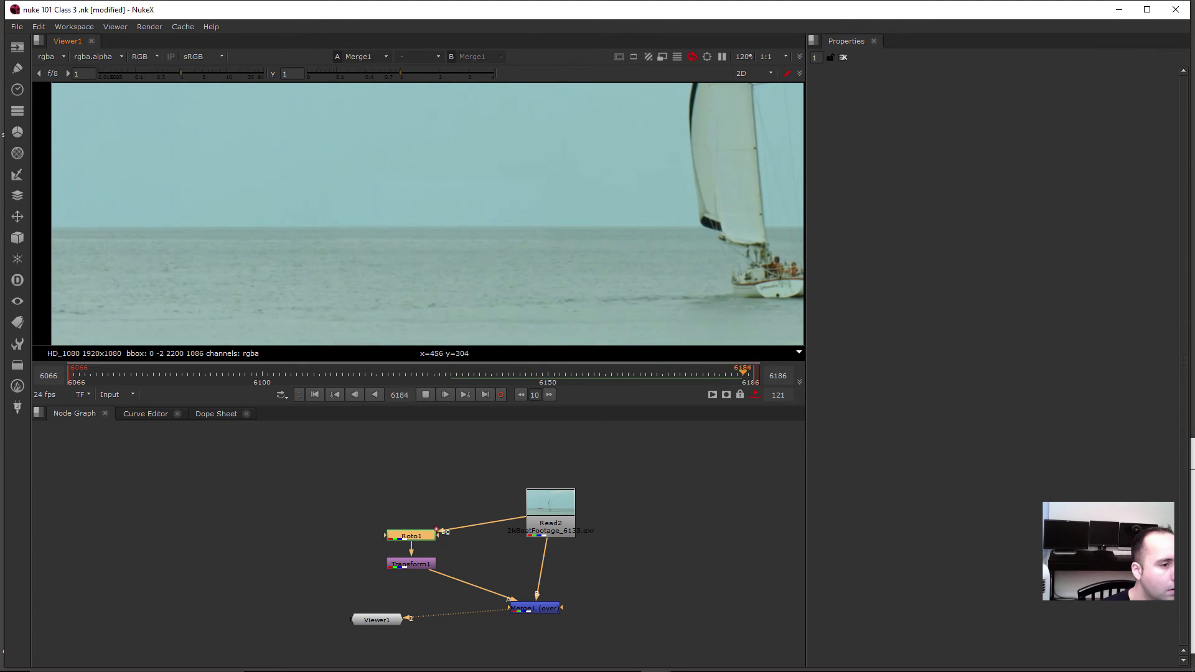
scroll(387, 235, up, 4)
scroll(418, 213, up, 3)
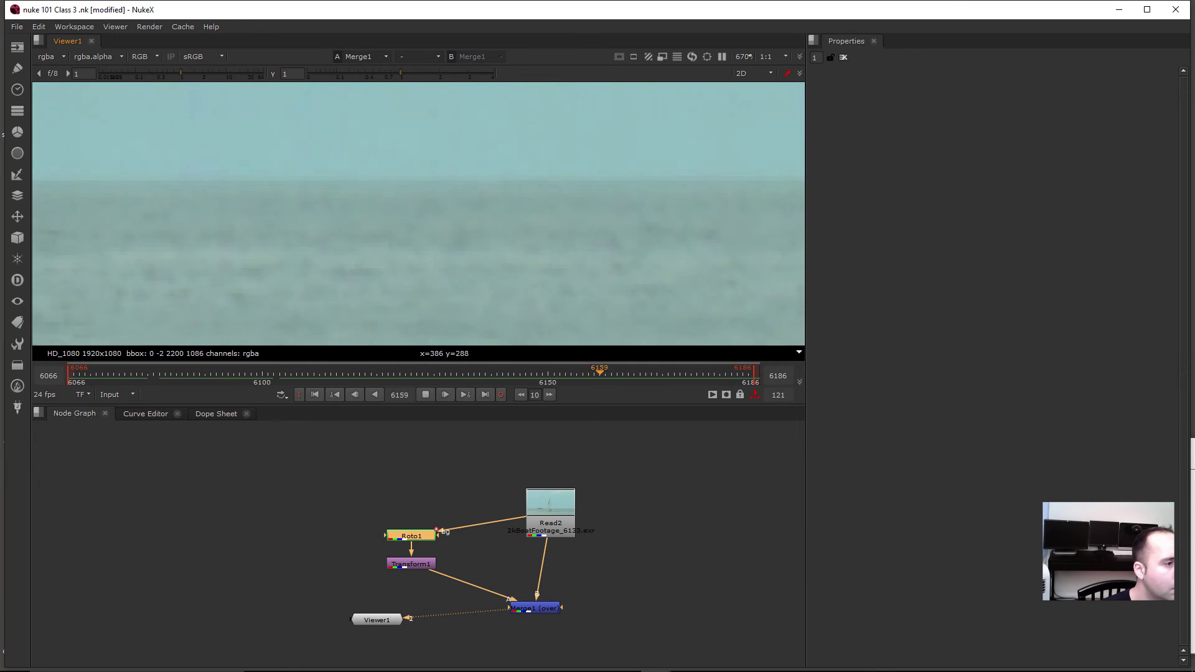
scroll(418, 213, down, 3)
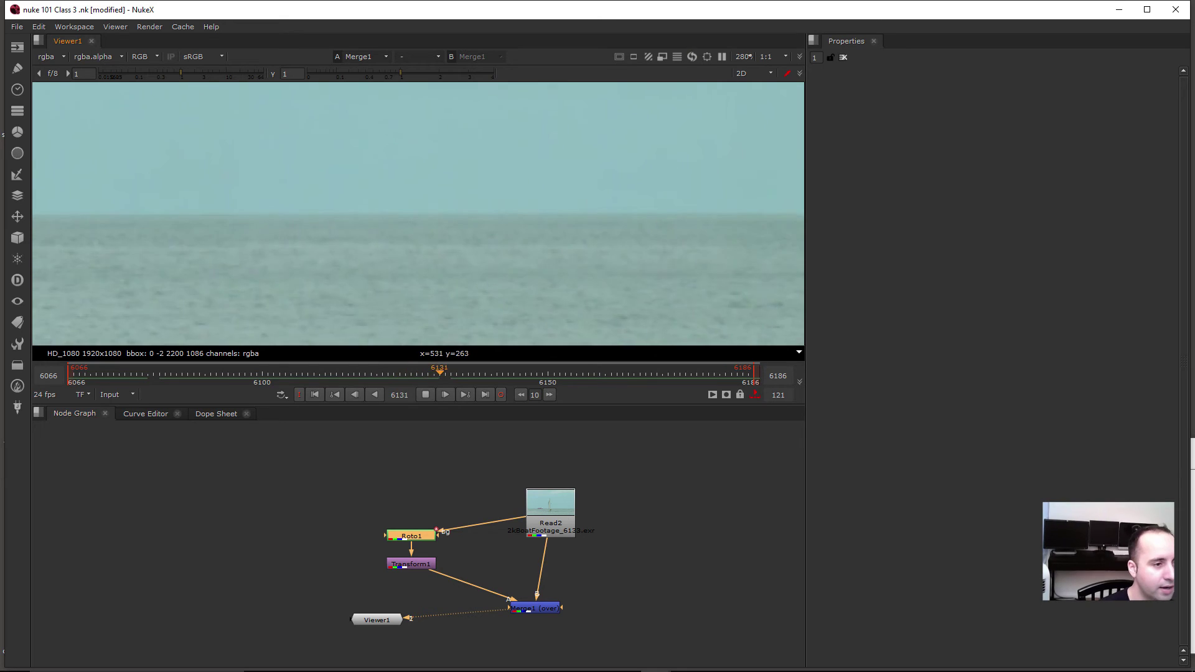
scroll(418, 213, down, 2)
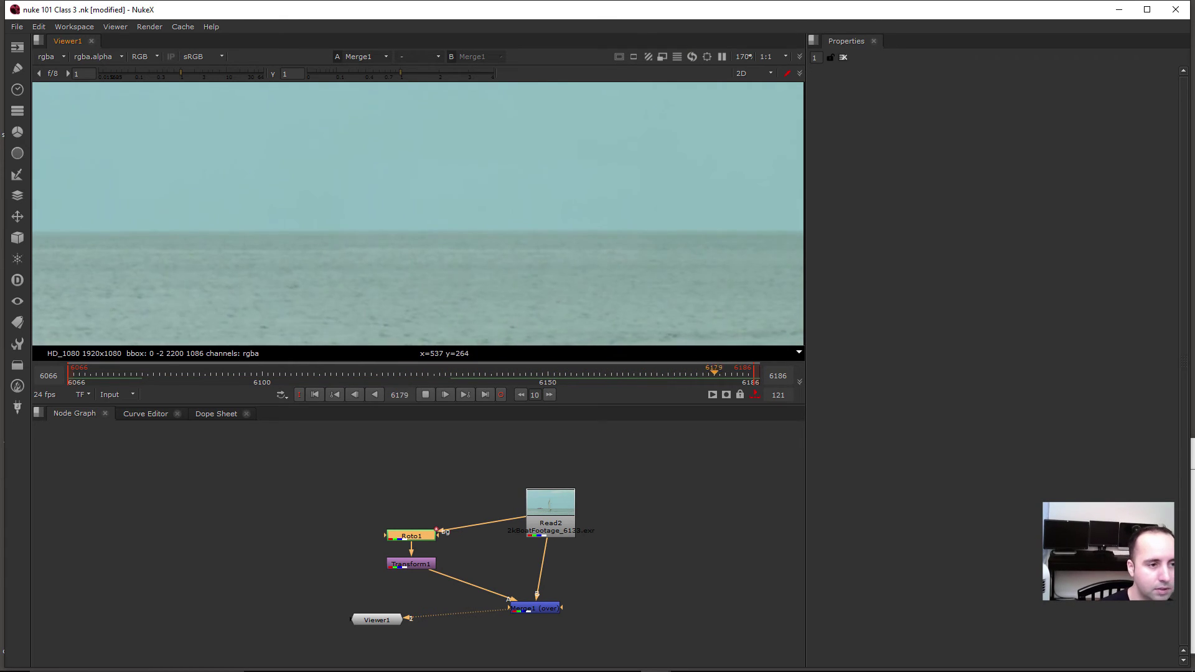
scroll(418, 213, down, 2)
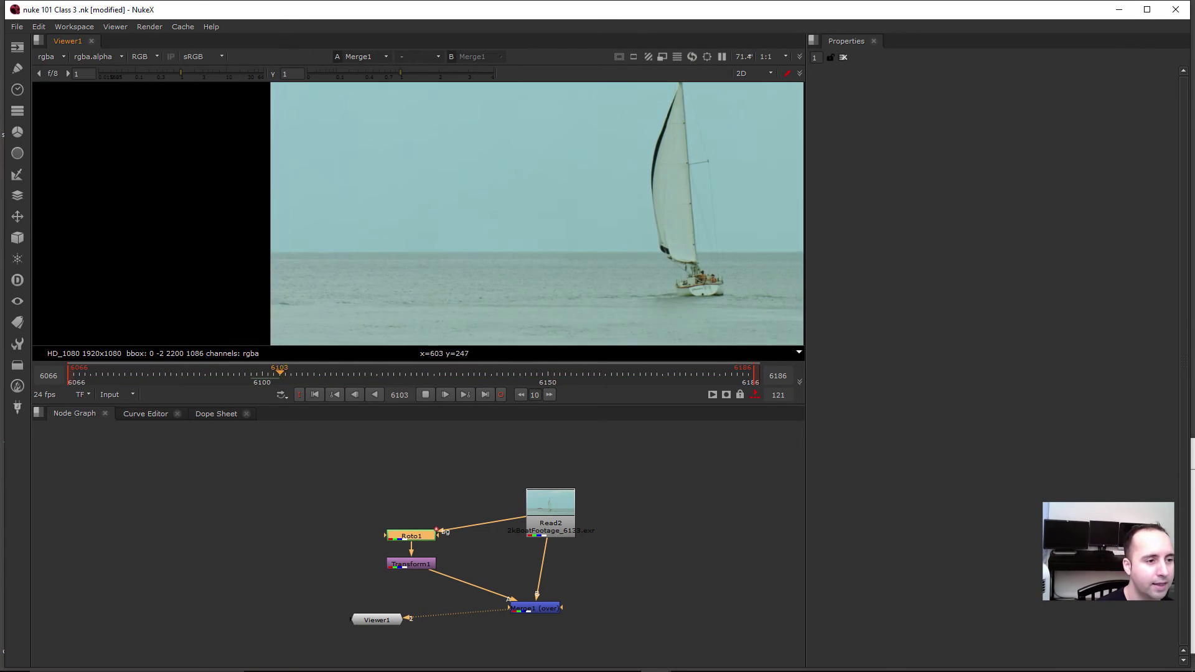
scroll(418, 213, down, 1)
scroll(413, 284, up, 3)
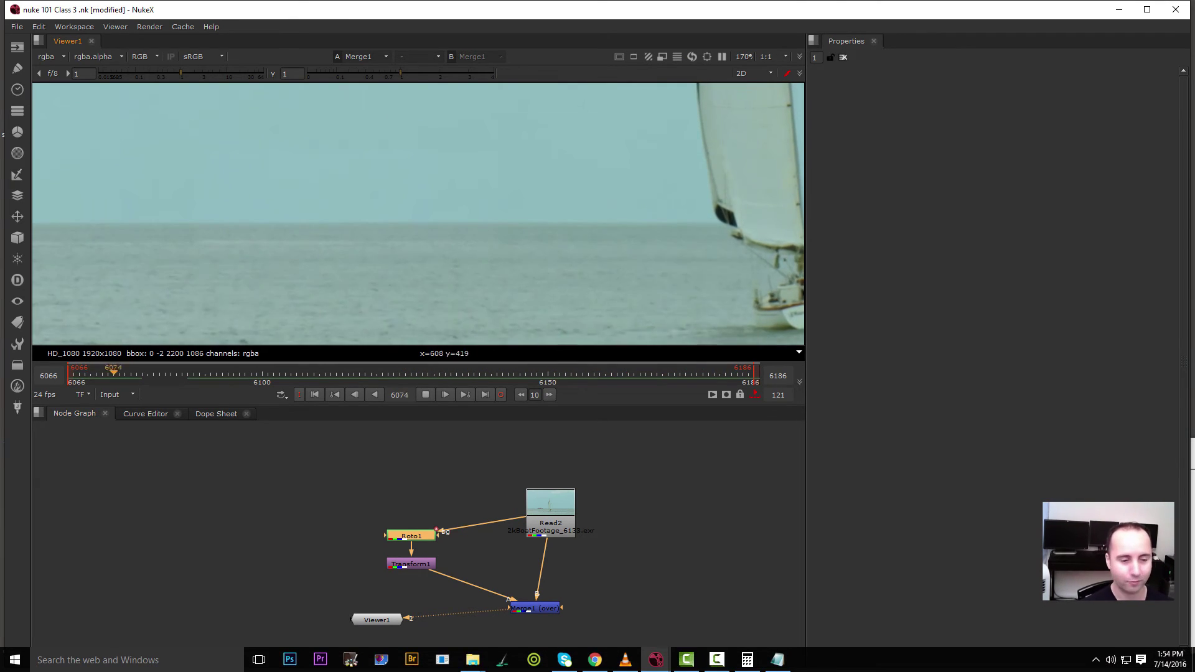
scroll(452, 237, down, 5)
middle_drag(457, 242, 374, 303)
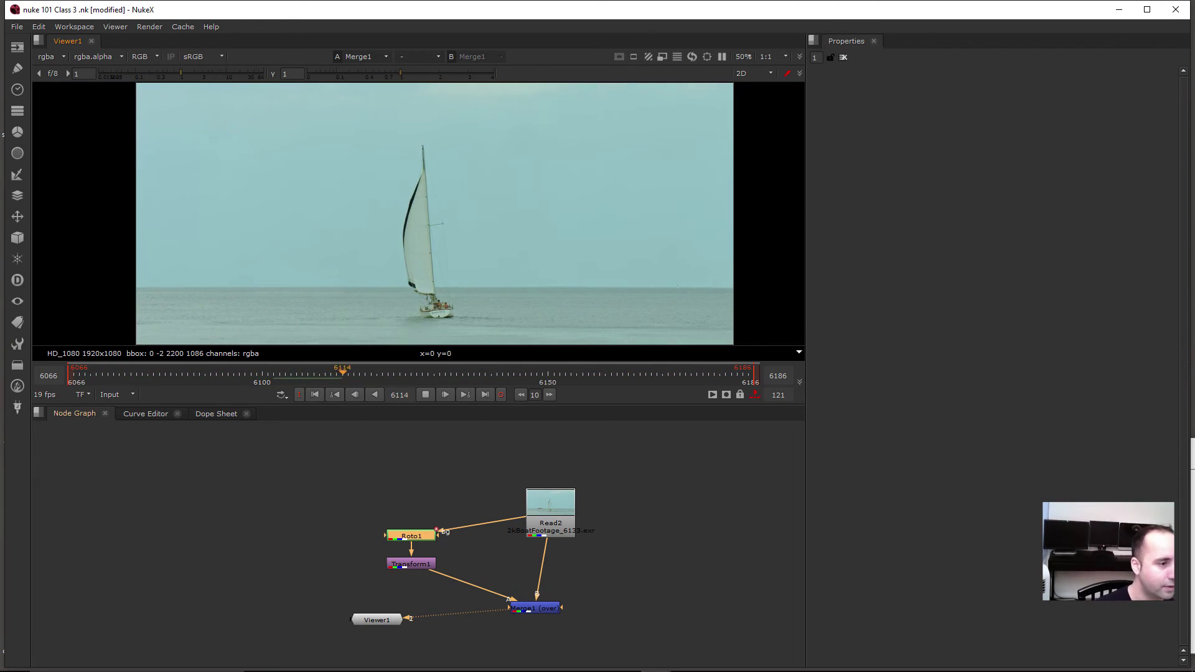
Step: Check the playback in the maximized viewer, focusing on the patched horizon beside the sailboat
scroll(305, 291, up, 3)
middle_drag(233, 252, 381, 272)
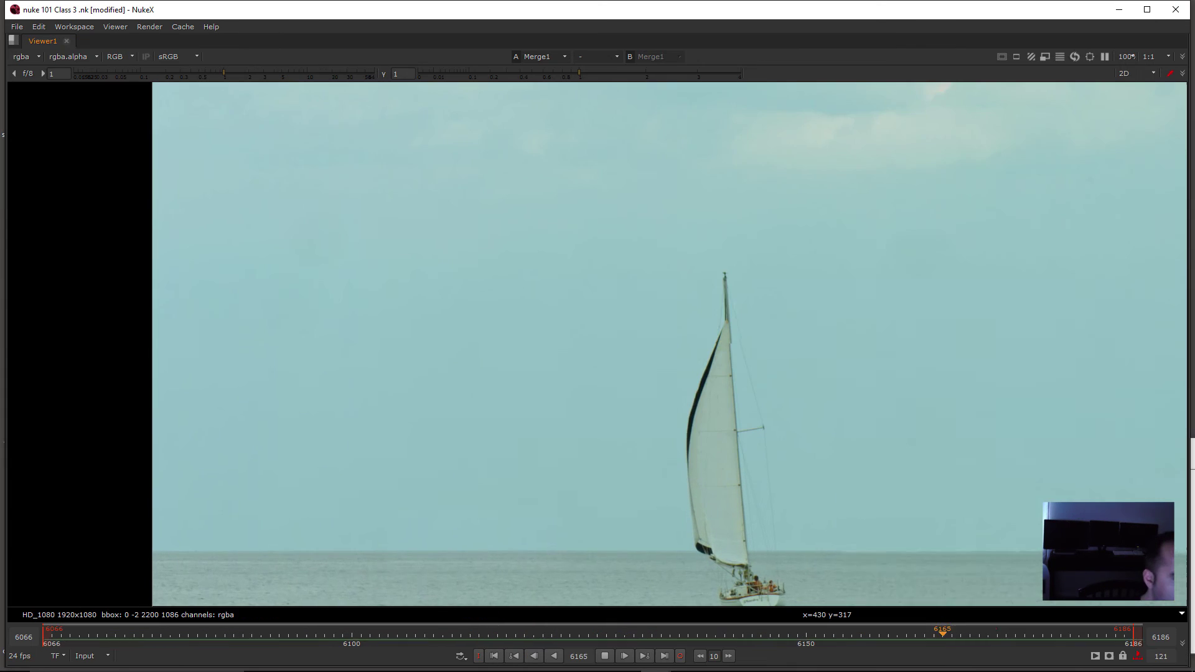
key(space)
scroll(514, 532, up, 5)
middle_drag(358, 557, 542, 207)
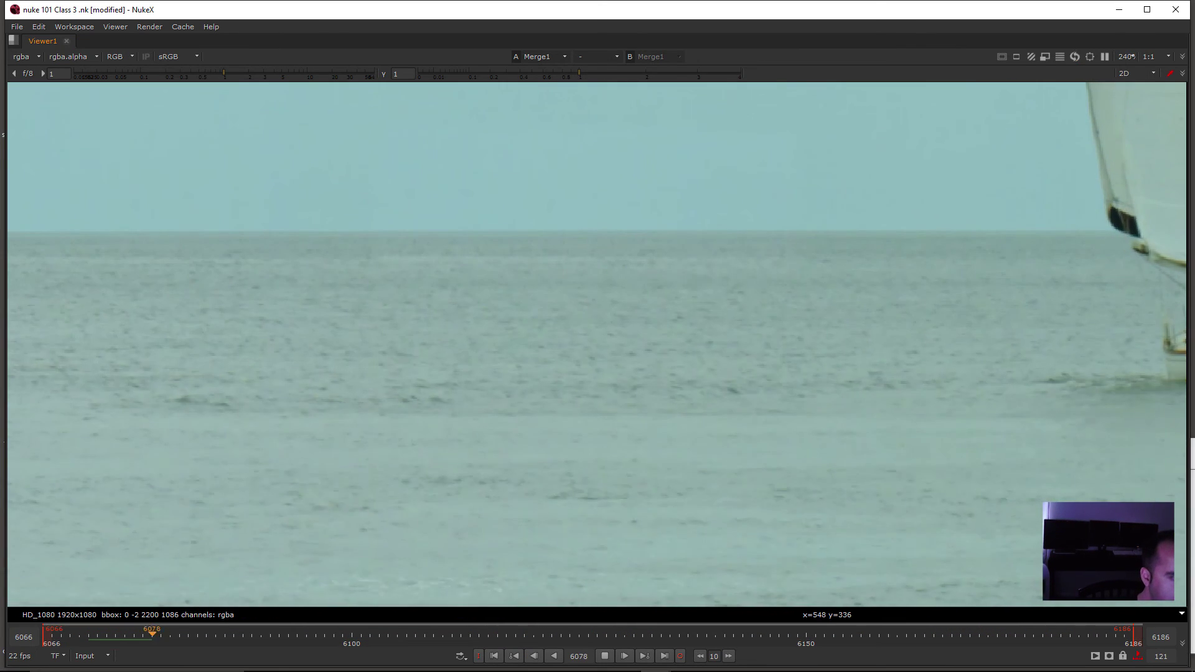
middle_drag(473, 193, 555, 451)
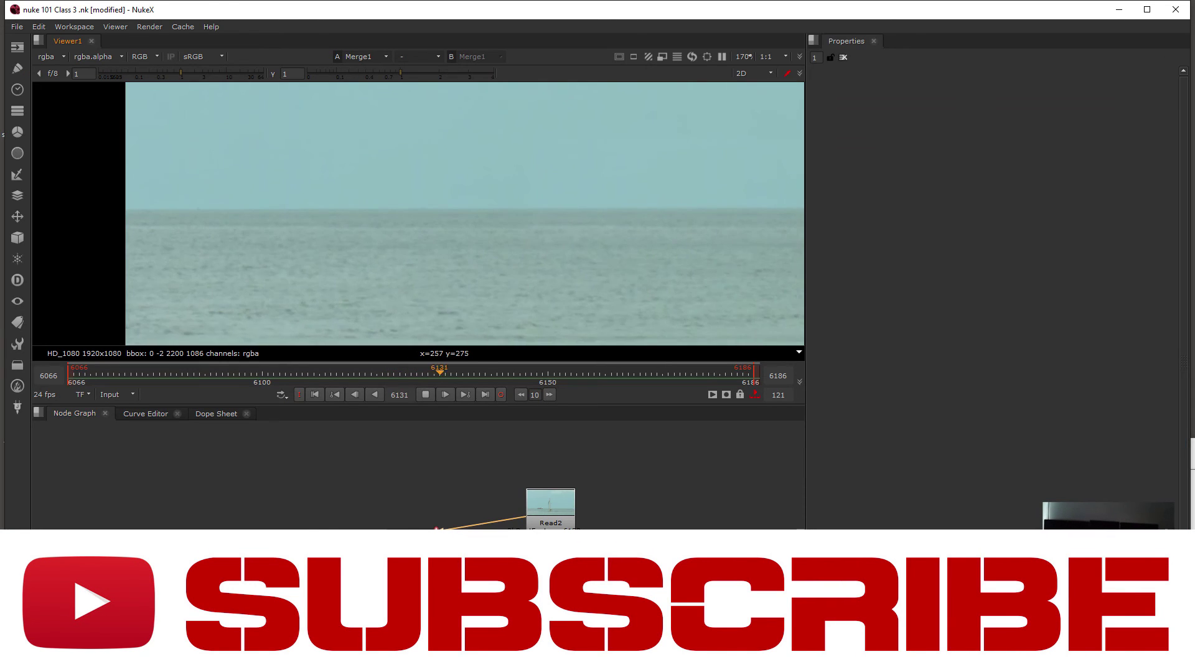
Step: Stop the playback, save the script, and recheck the horizon on the current frame
key(ctrl+s)
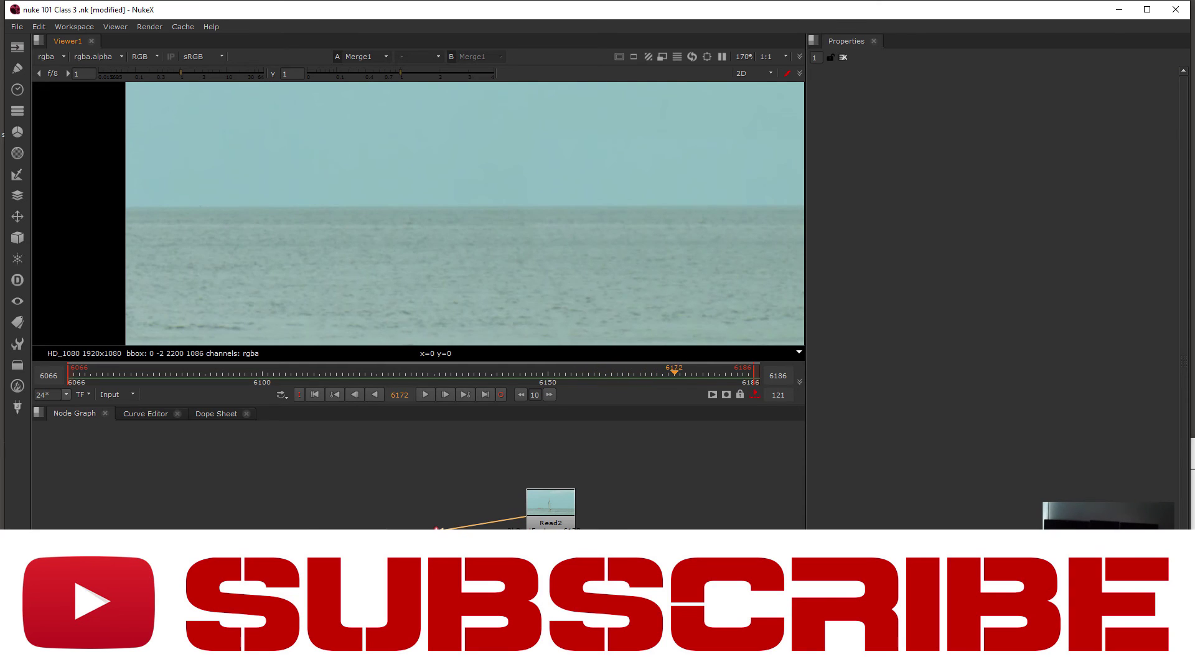
scroll(457, 150, up, 2)
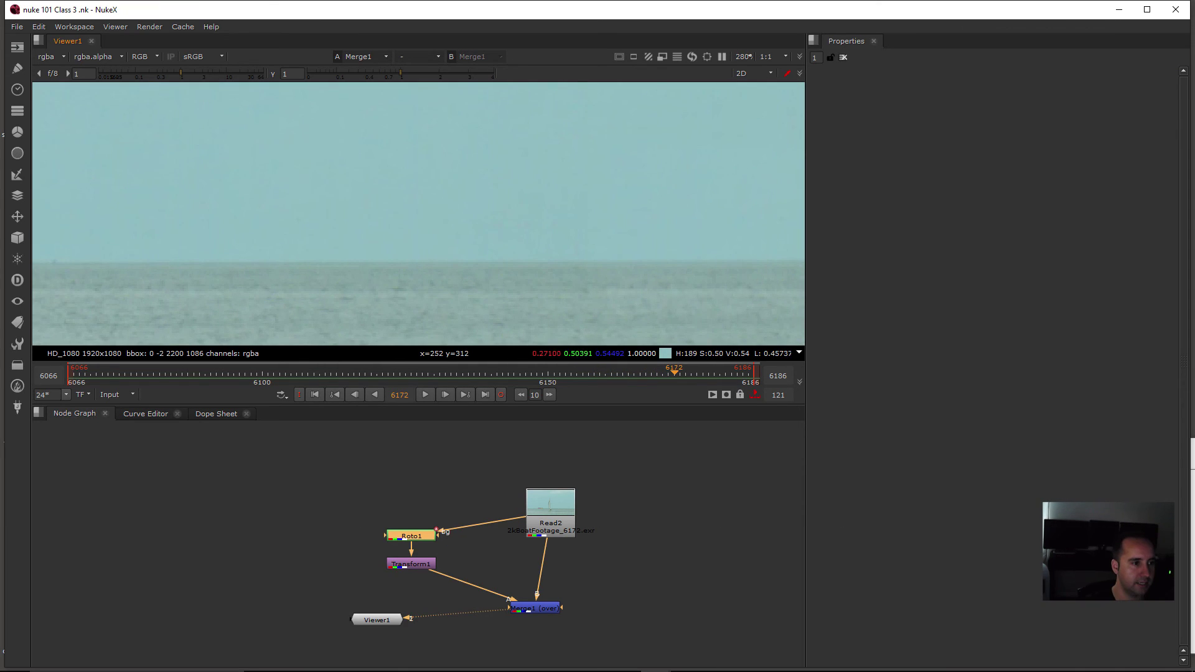
scroll(419, 213, up, 3)
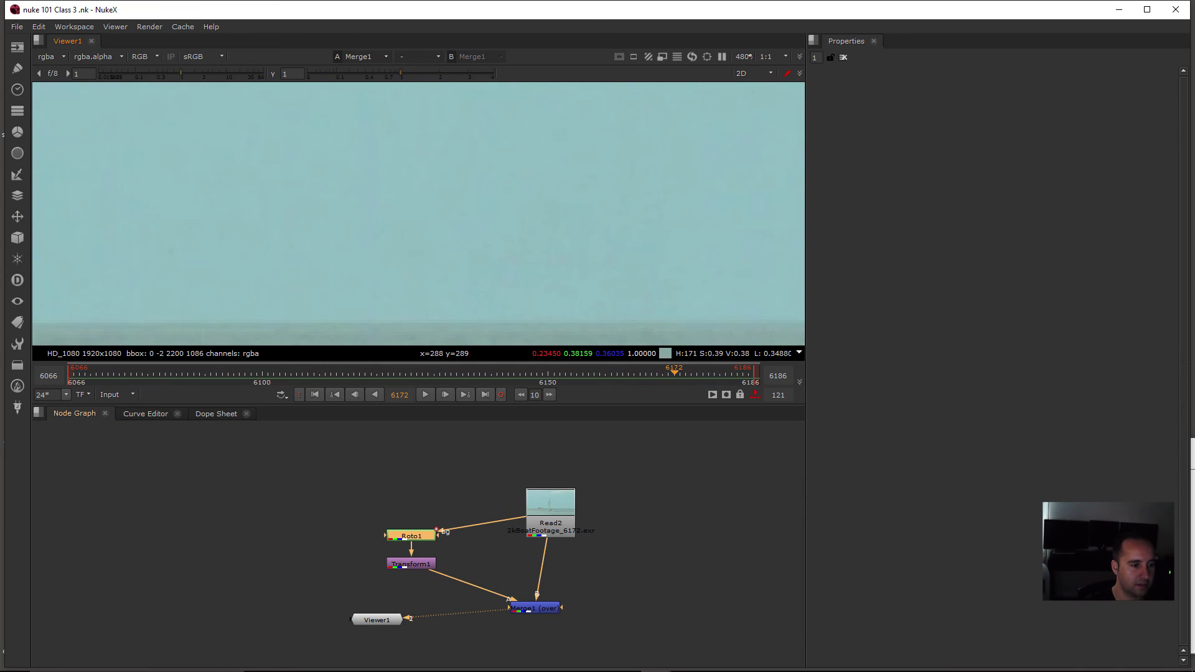
scroll(419, 213, down, 4)
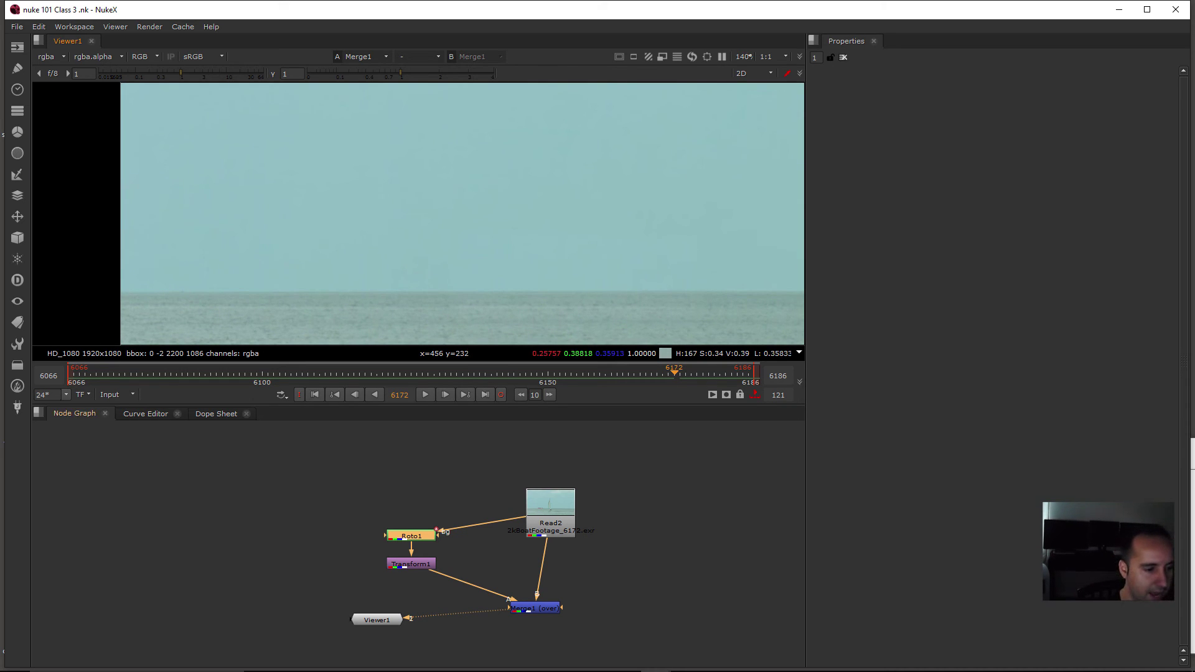
Step: Fit the Merge result's whole frame in the viewer, play the finished shot, and stop the playback
click(534, 608)
key(f)
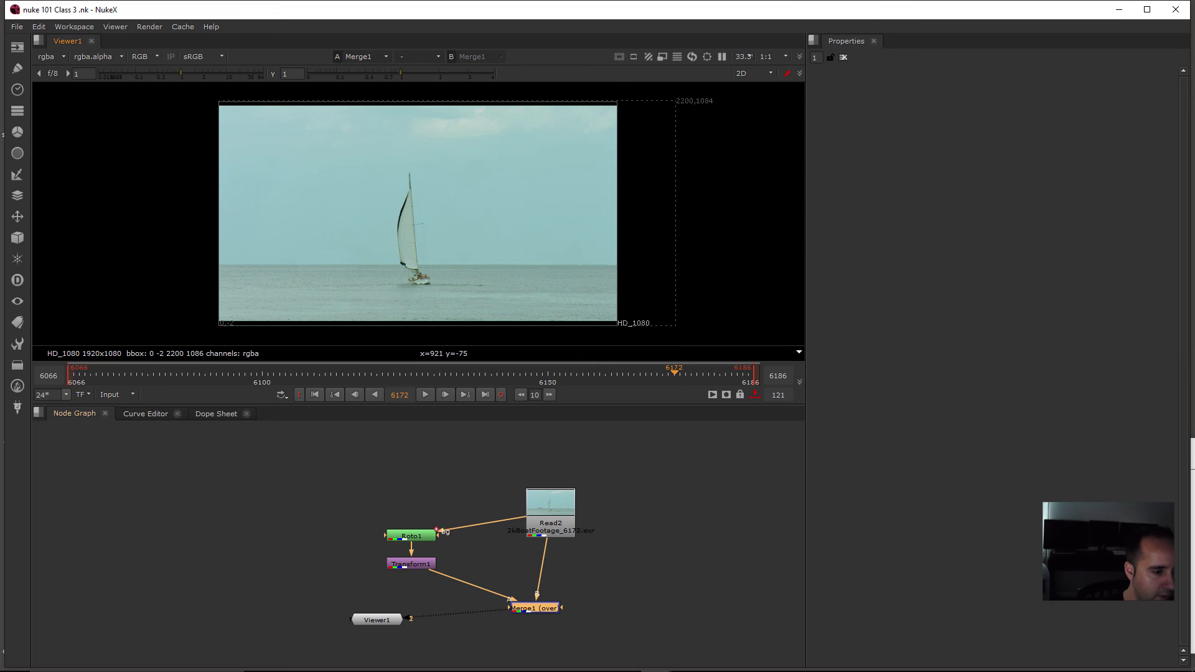
click(376, 620)
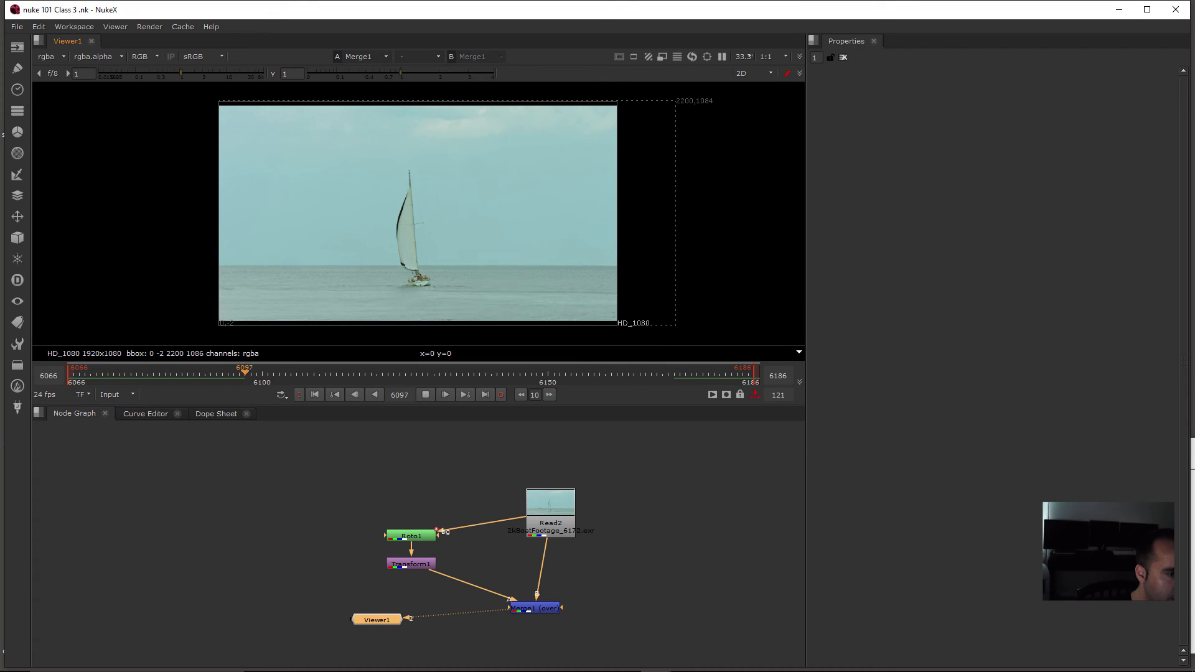
click(425, 394)
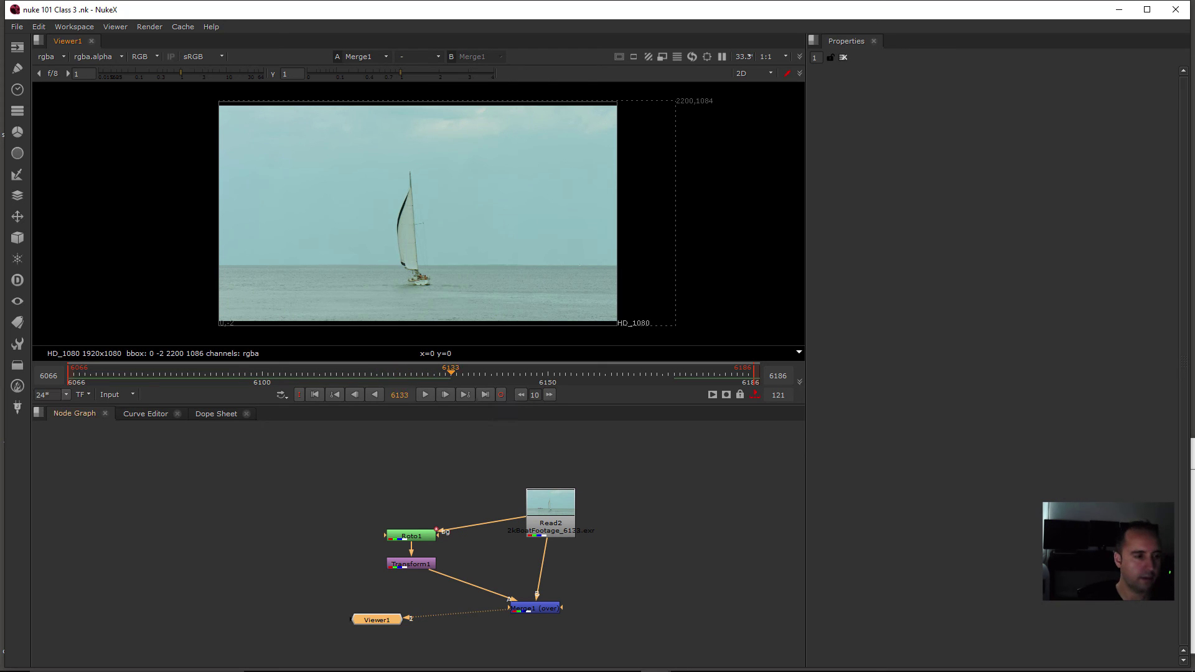
Step: Go to frame 6111 and add a Write node directly below the Merge node's output
mouse_move(330, 375)
mouse_down()
mouse_move(166, 375)
mouse_move(657, 376)
mouse_move(324, 375)
mouse_up()
middle_drag(461, 623, 459, 566)
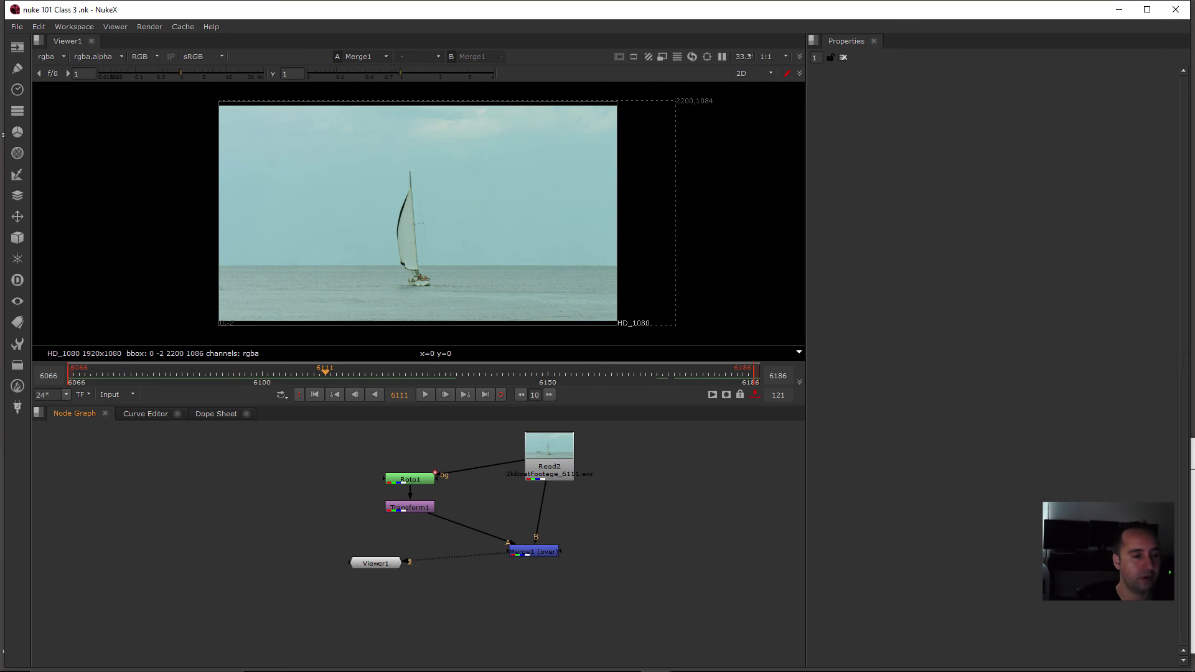
click(534, 551)
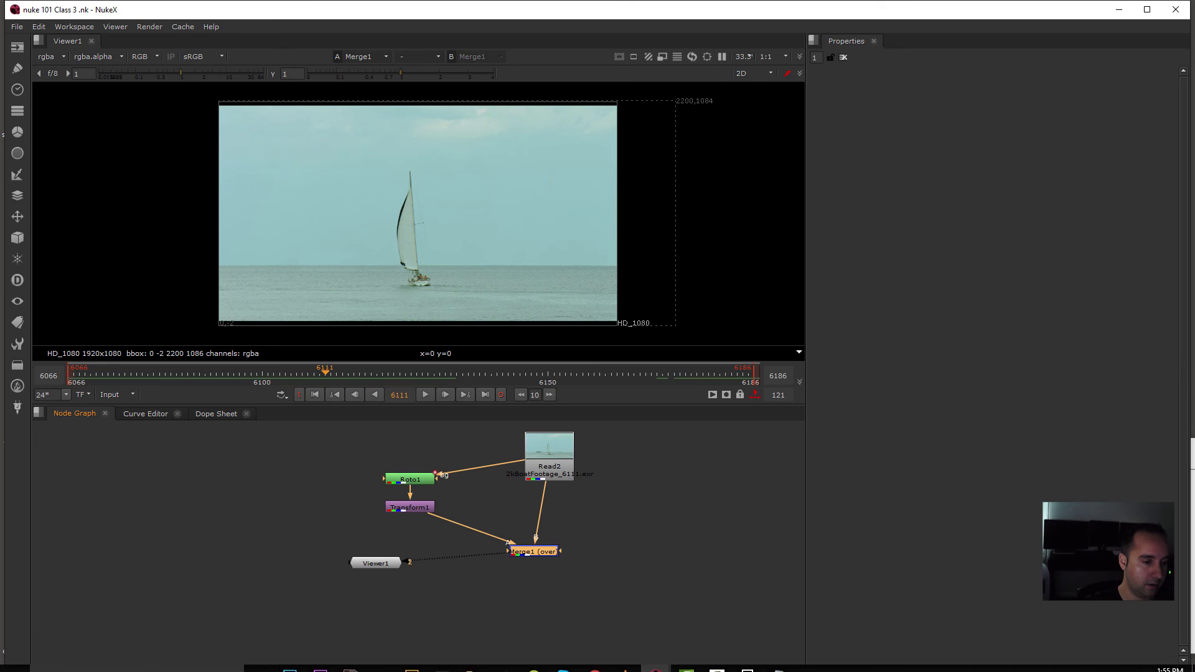
key(w)
drag(534, 567, 534, 584)
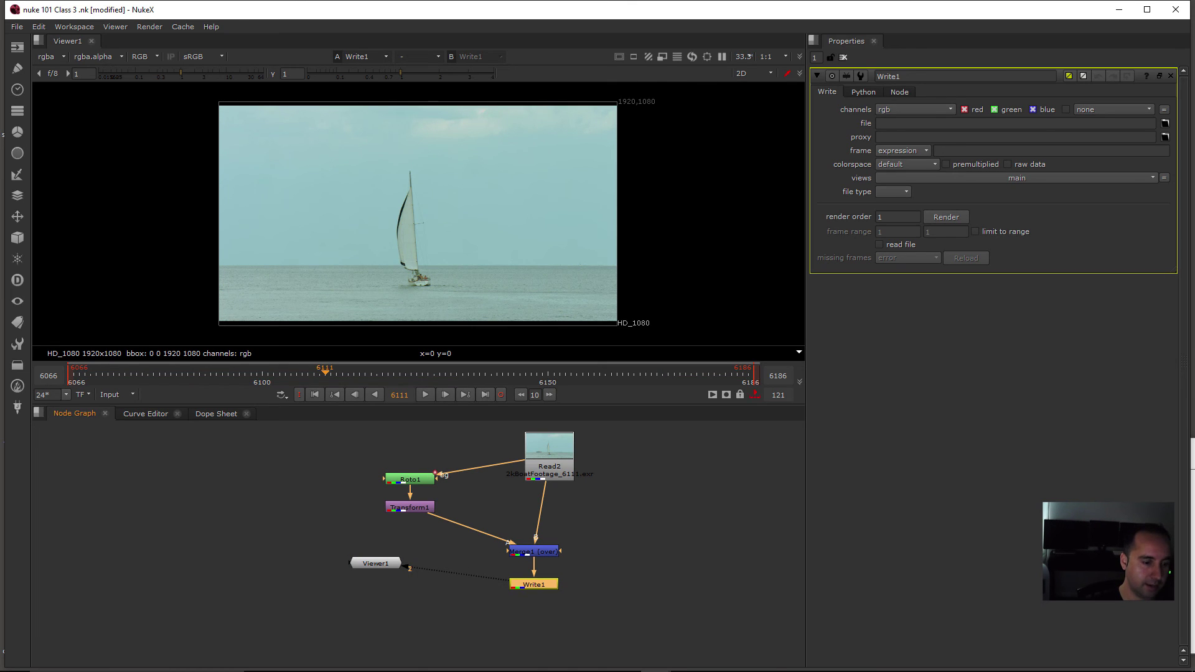
Step: Switch to File Explorer, create a Nukerenders folder inside the 0004 - Nuke 101 Class 3 project folder, open it and copy its path
mouse_move(473, 660)
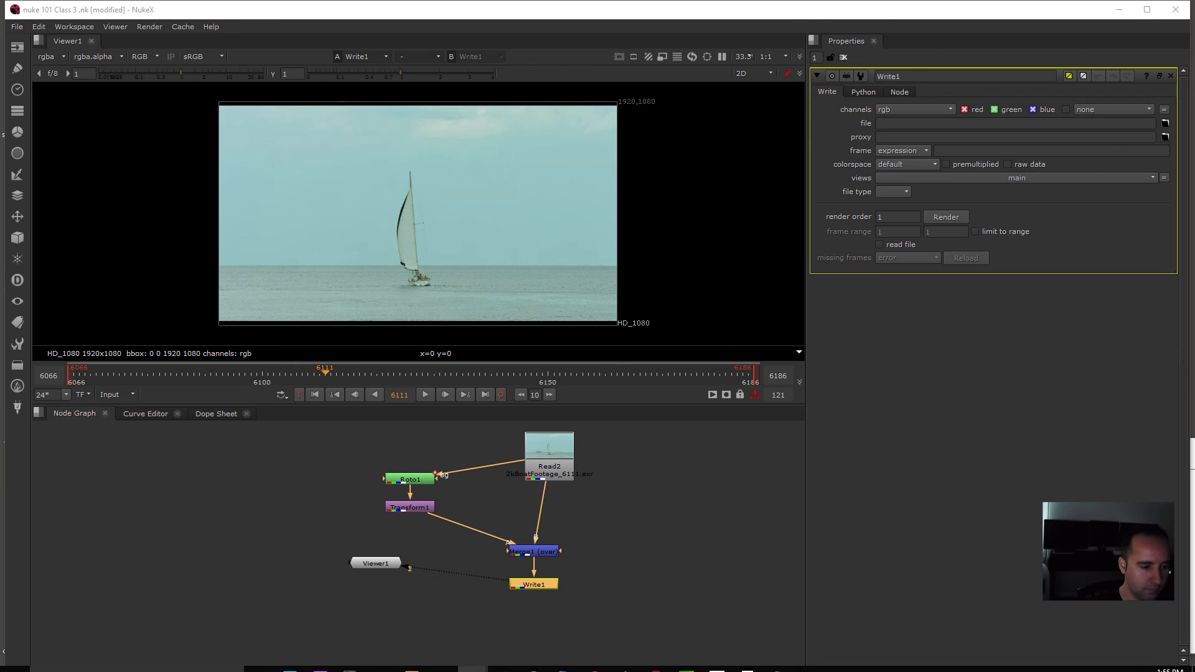
click(544, 622)
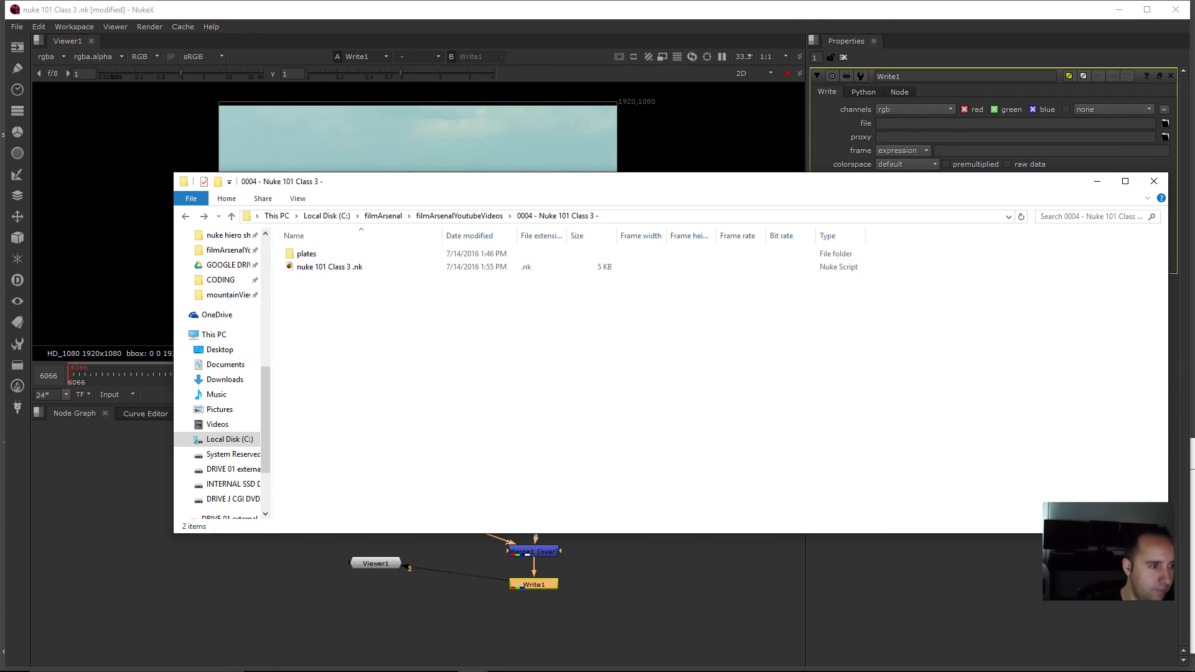
key(ctrl+shift+n)
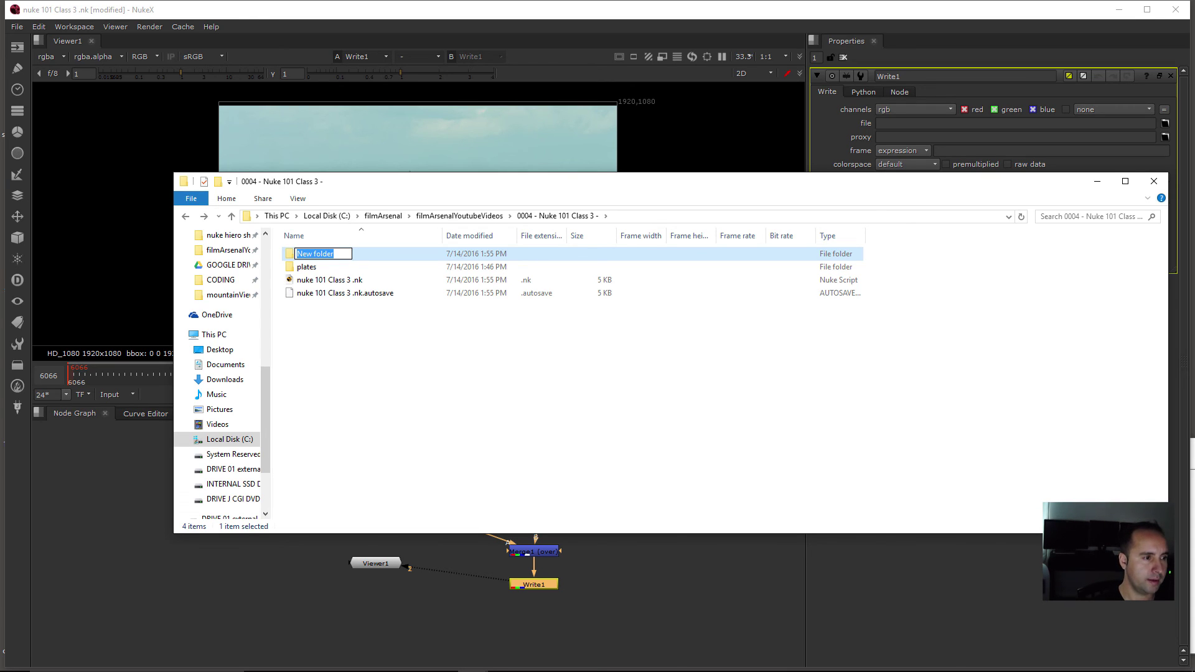
text(renders)
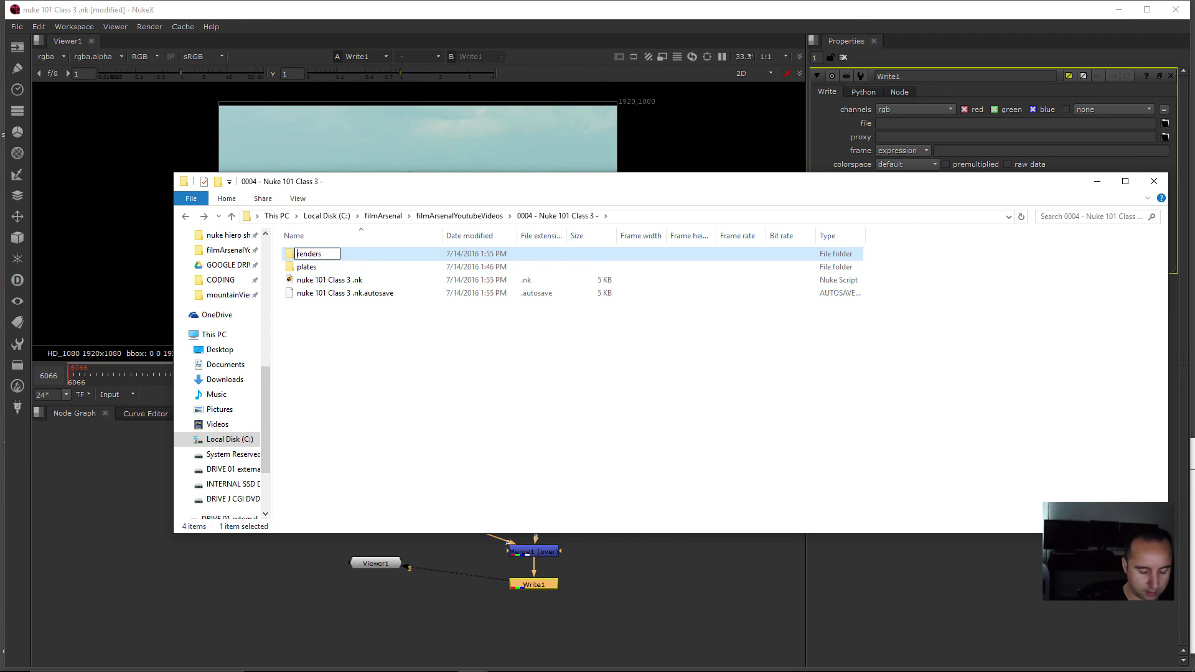
key(Return)
key(Return)
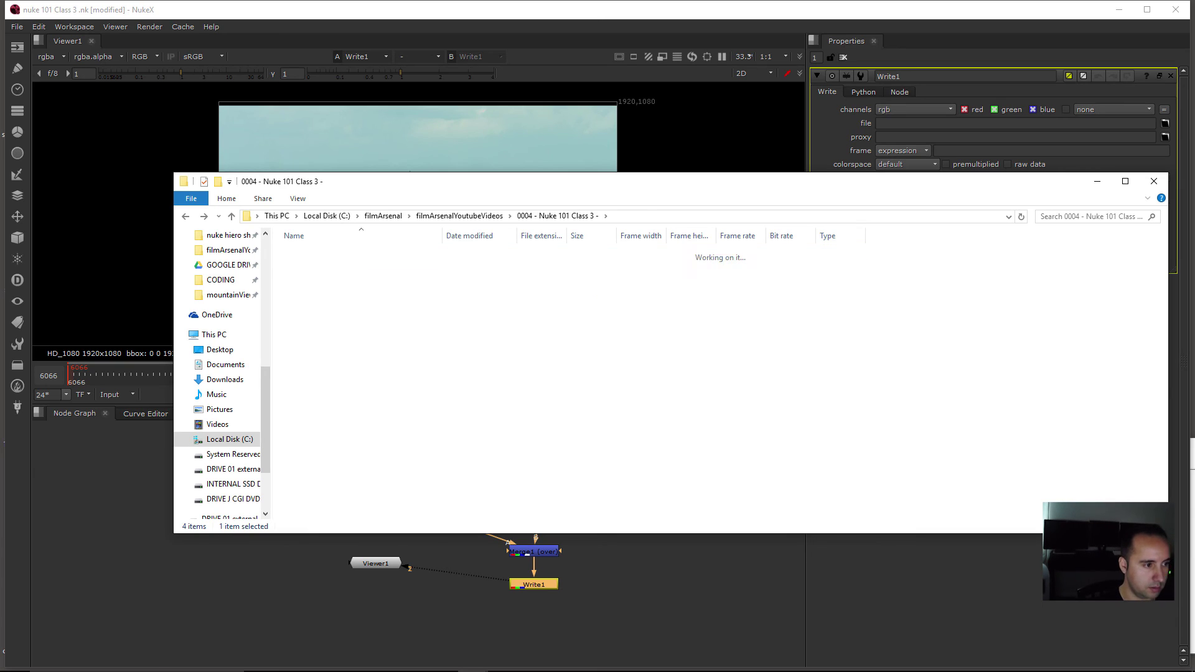
click(675, 216)
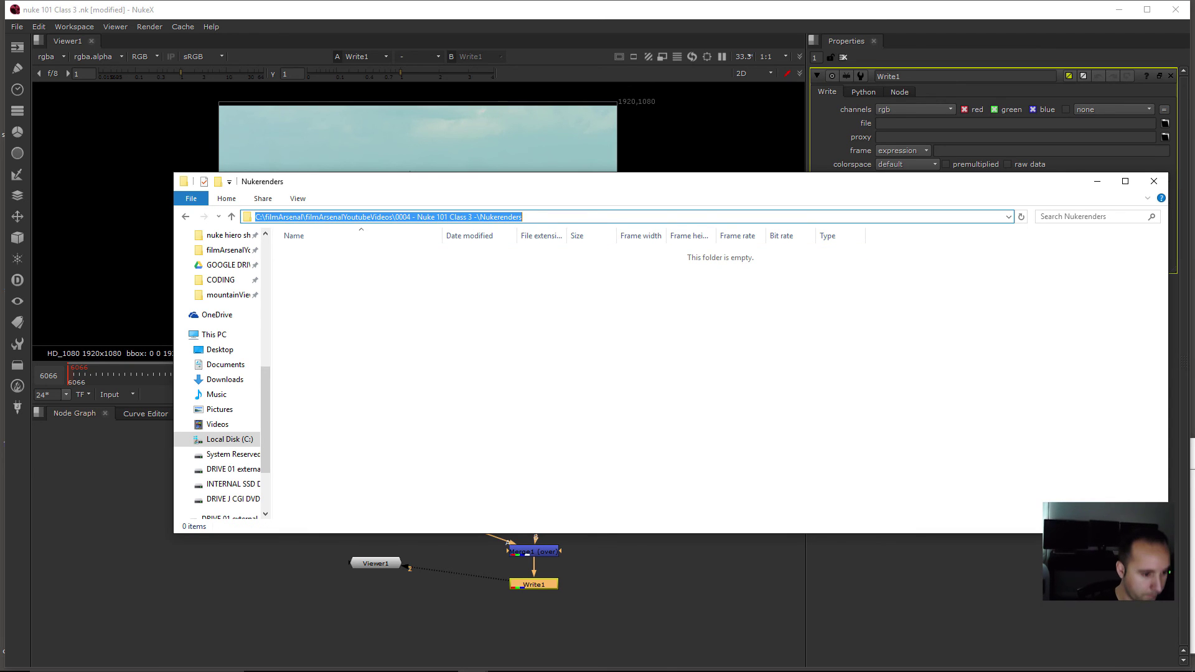
Step: Back in Nuke, set the Write node's output file to boatRemoval_vfx_v1.mov inside the Nukerenders folder
click(628, 588)
click(533, 584)
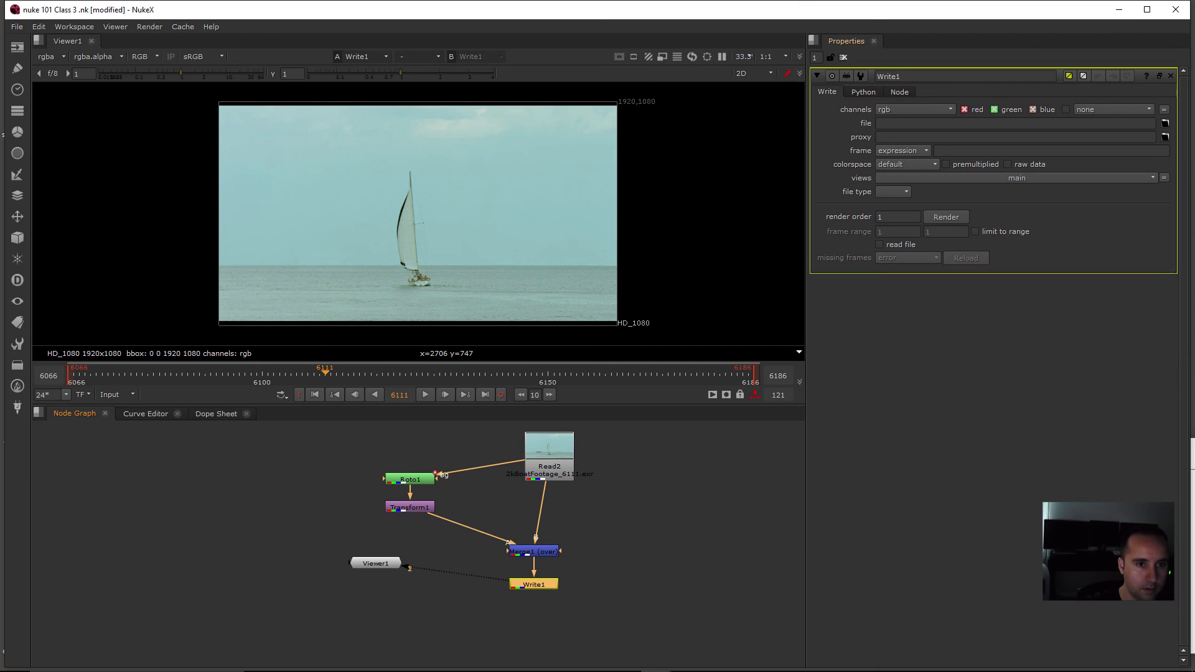
key(ctrl+v)
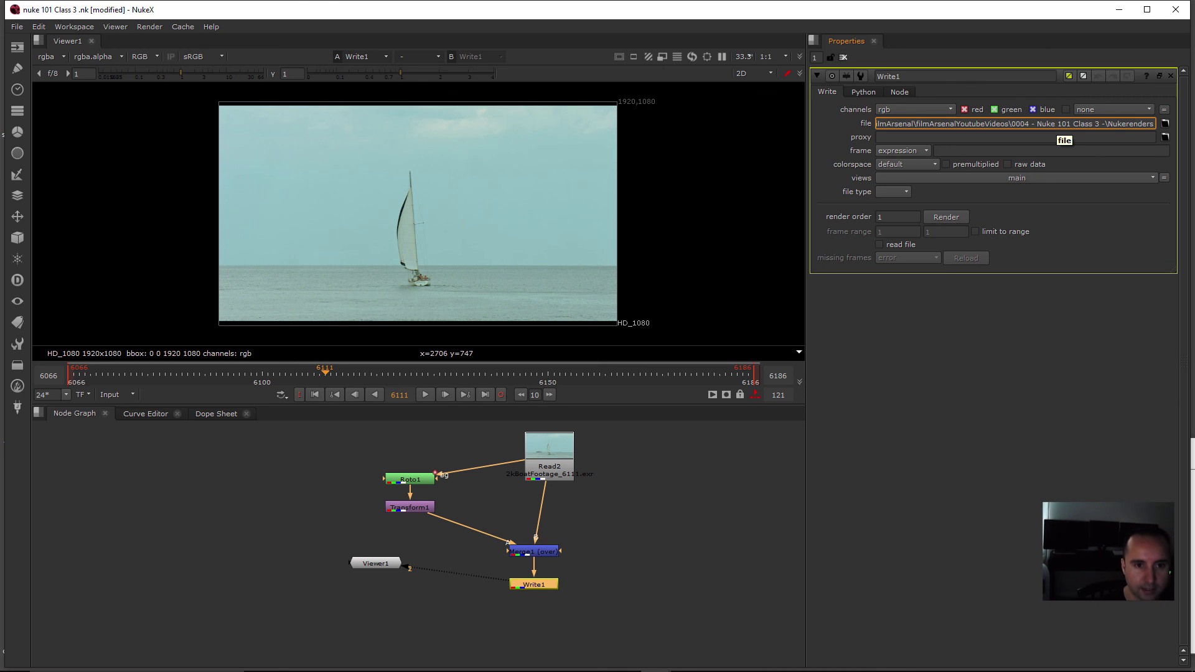
click(1165, 124)
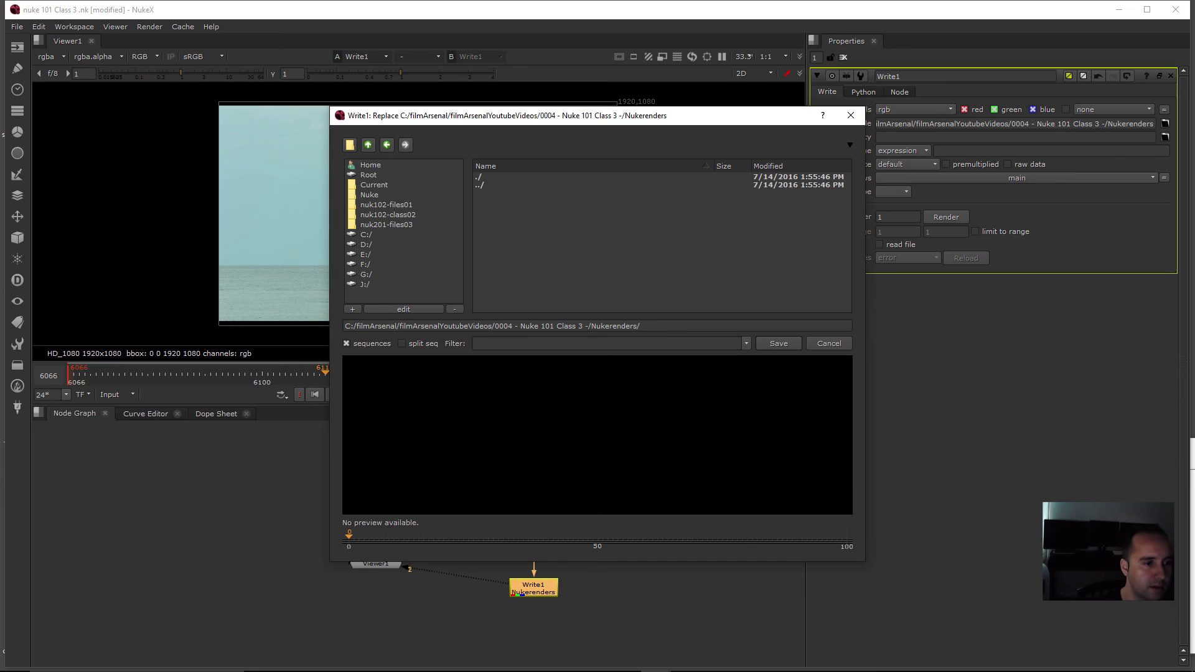
click(665, 326)
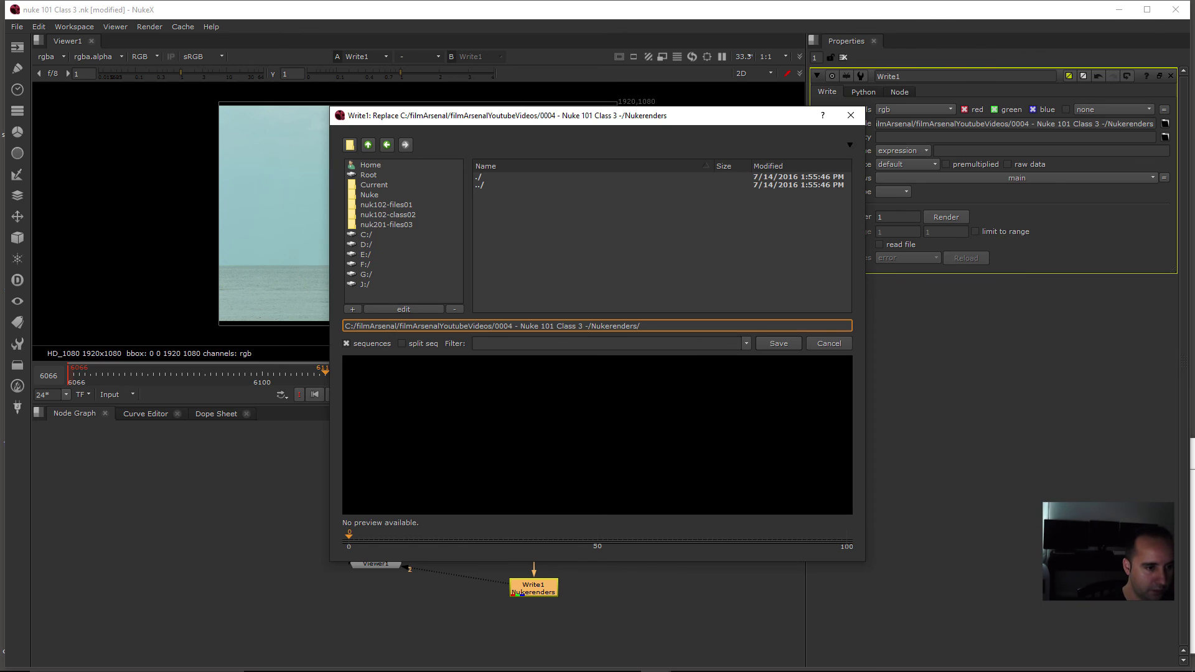
text(boatRemoval_vfx_v1.mov)
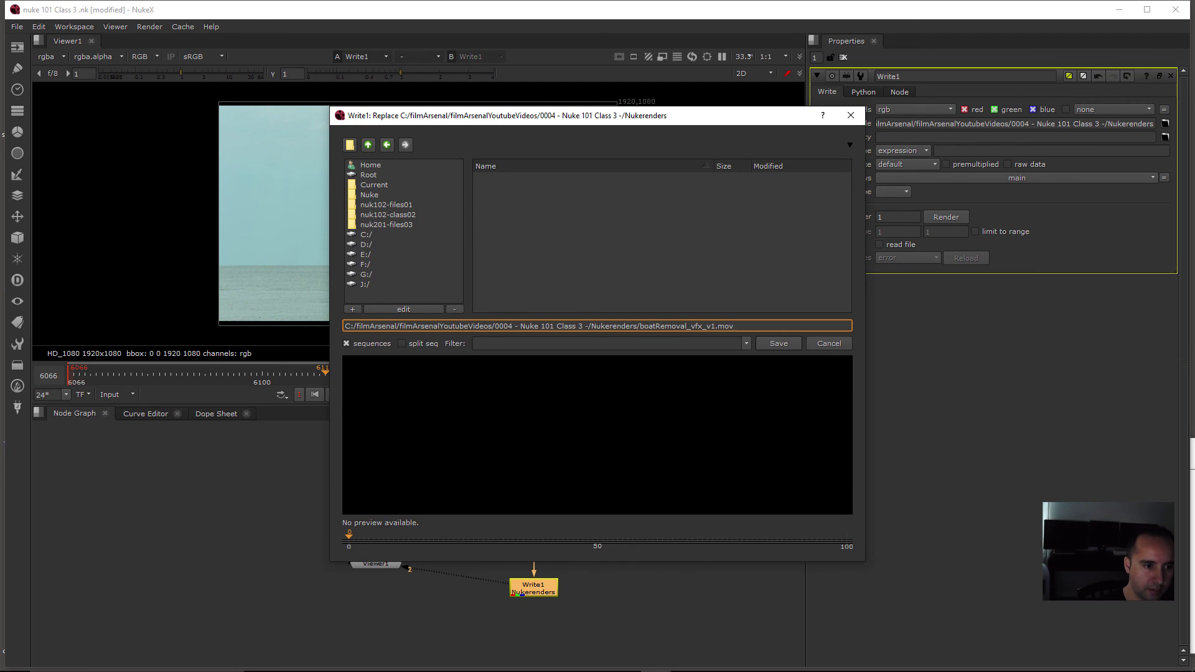
key(Return)
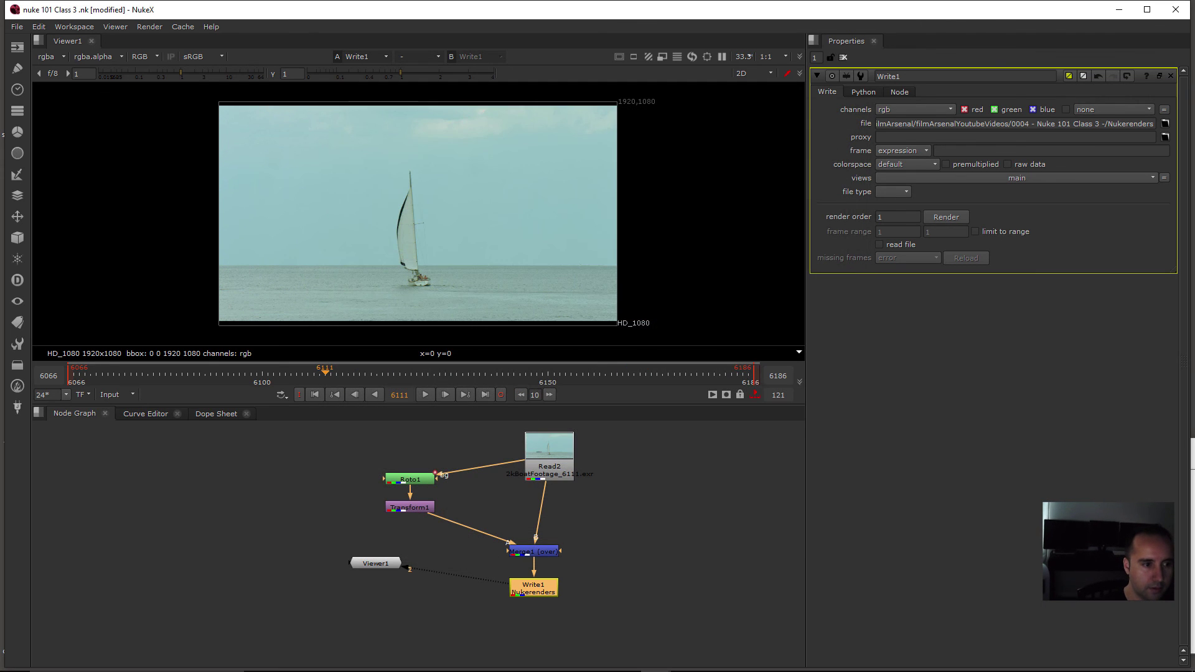
Step: Render the selected Write node over the custom frame range 6066-6186
scroll(320, 277, up, 1)
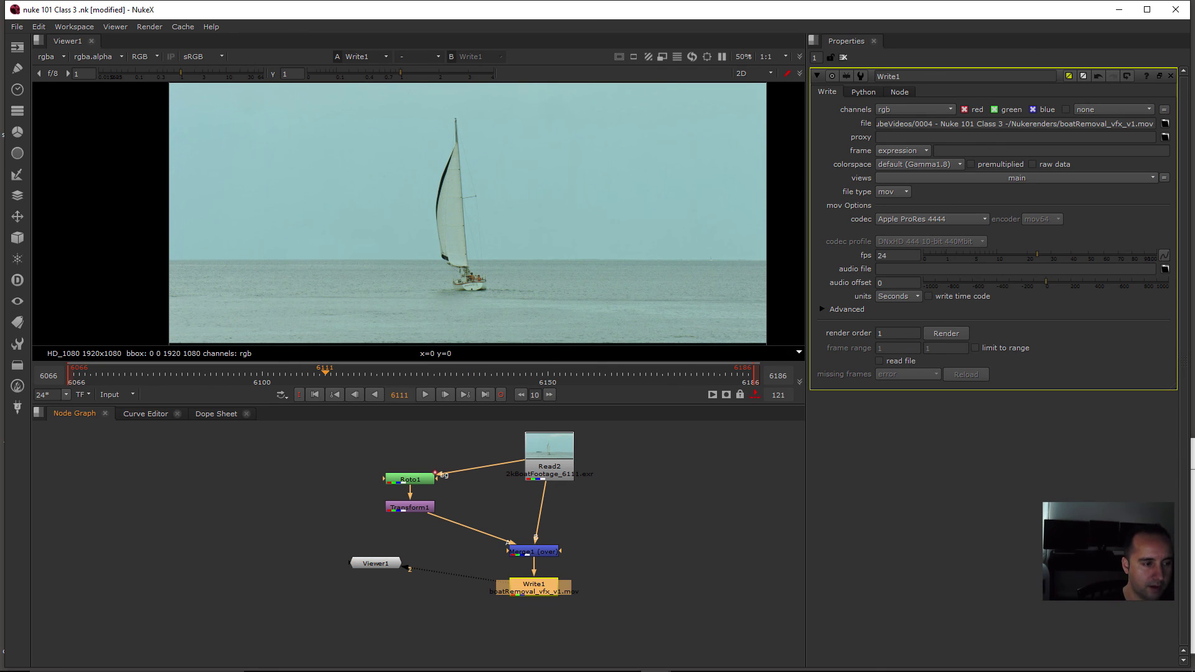
scroll(352, 245, up, 1)
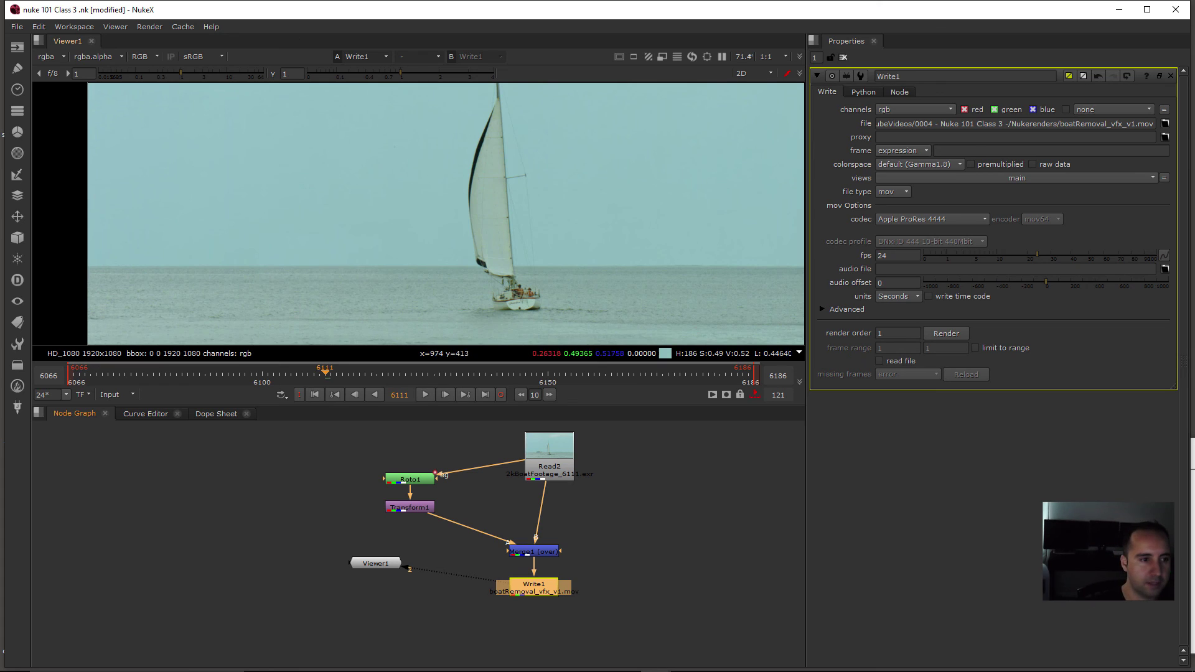
middle_drag(520, 198, 542, 176)
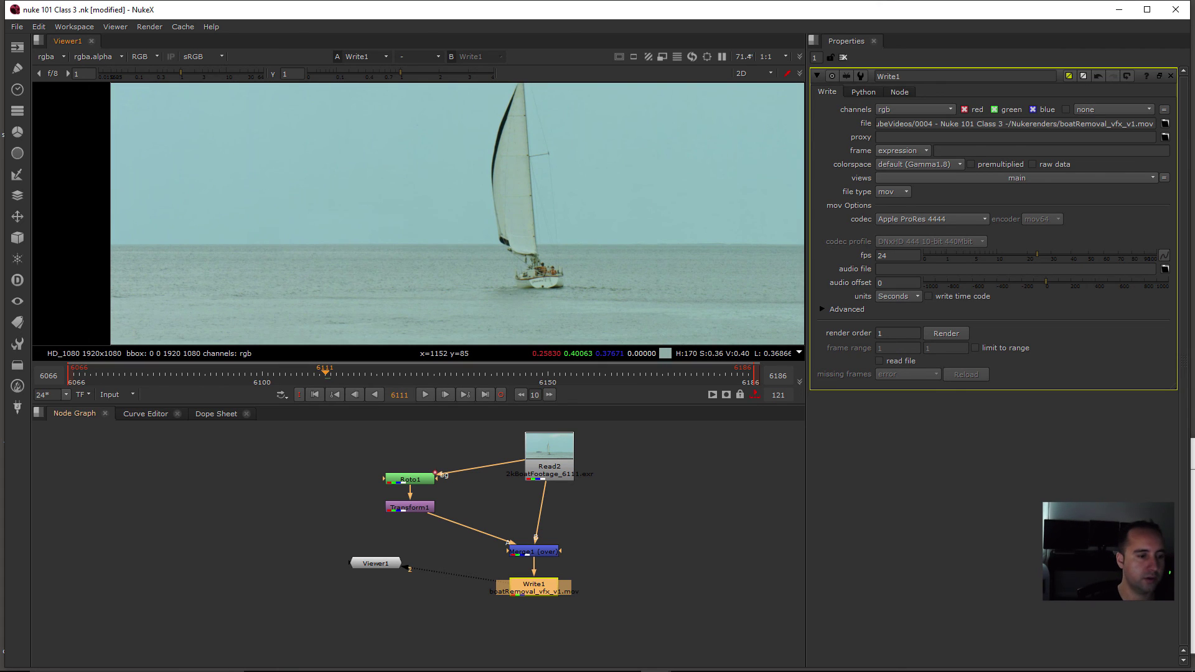
click(150, 26)
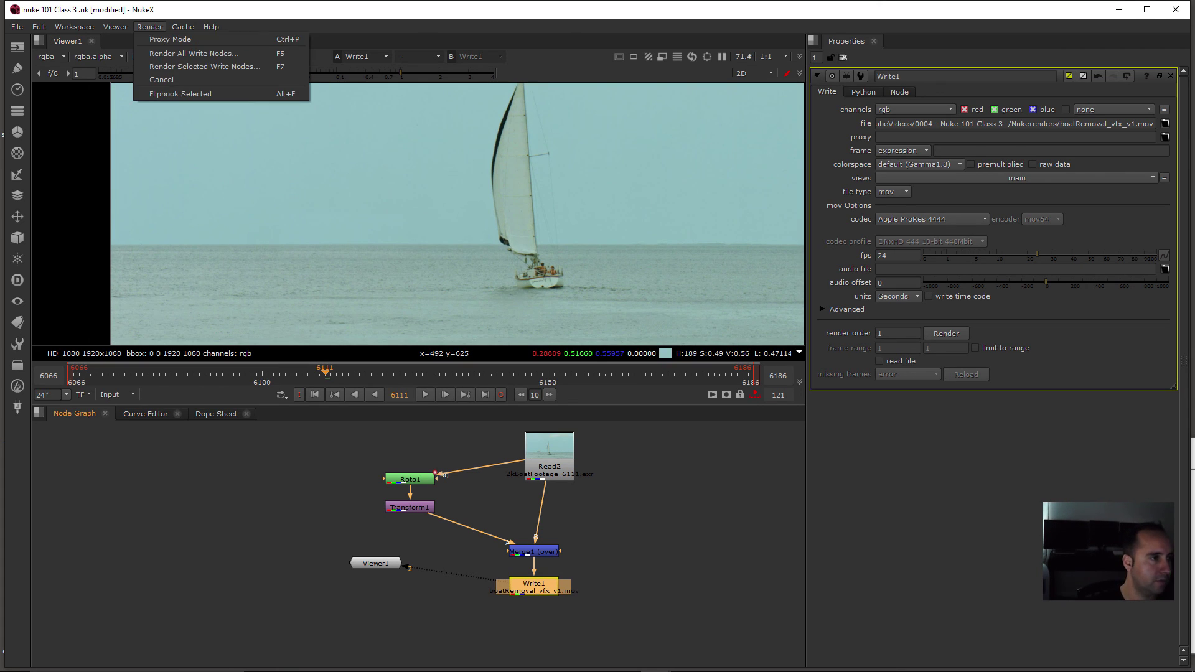
click(204, 66)
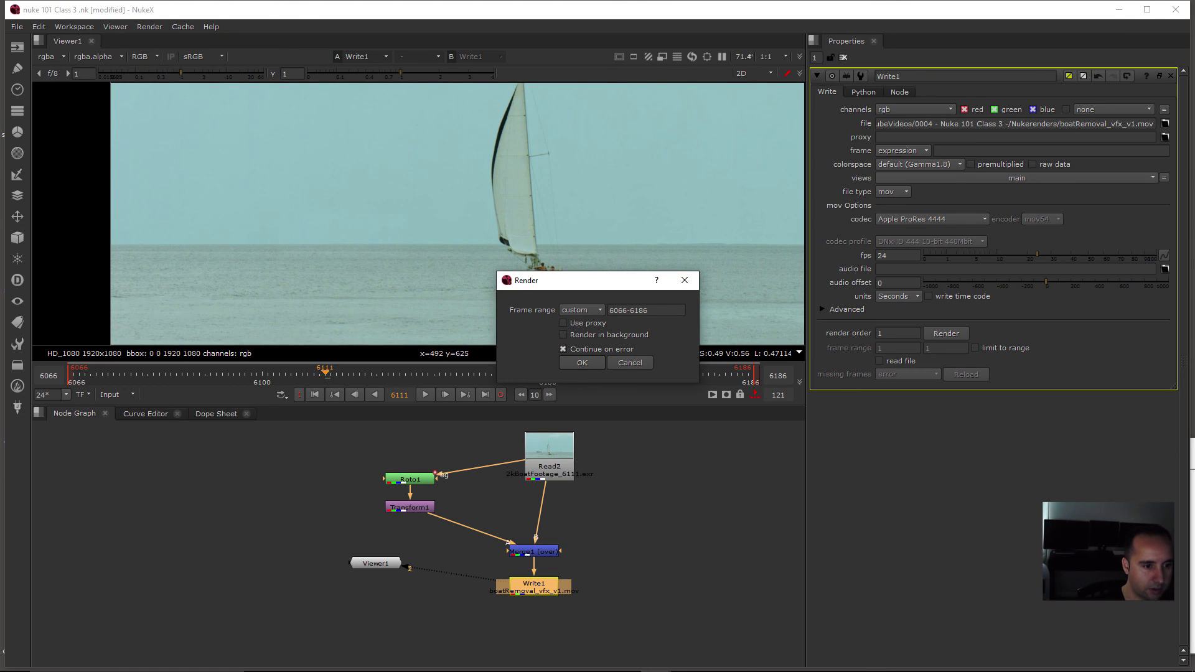
key(Return)
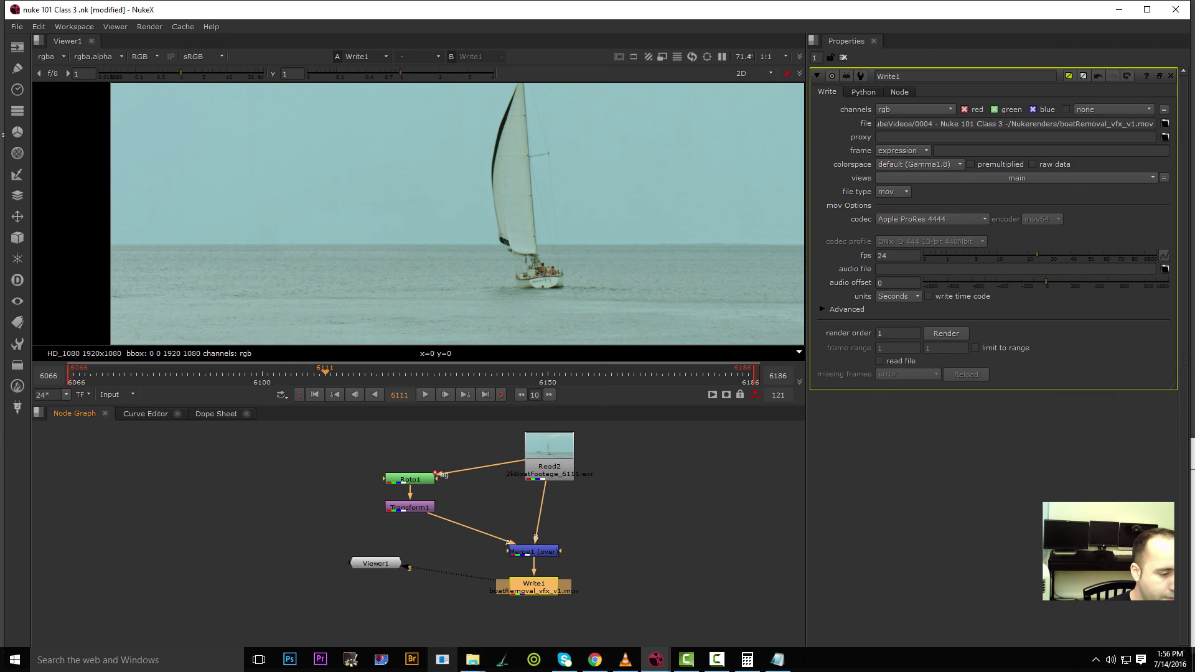
Step: Switch to the Nukerenders folder, play boatRemoval_vfx_v1.mov in VLC, close the player and fit the frame in Nuke's viewer
mouse_move(473, 659)
click(539, 619)
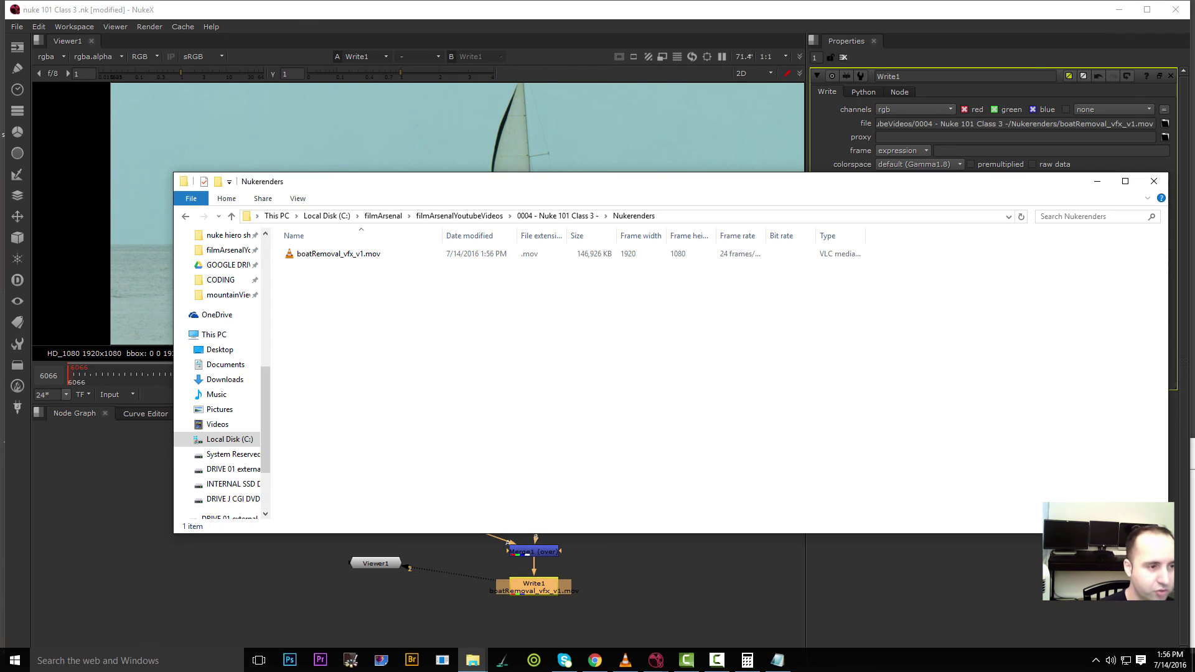
click(338, 254)
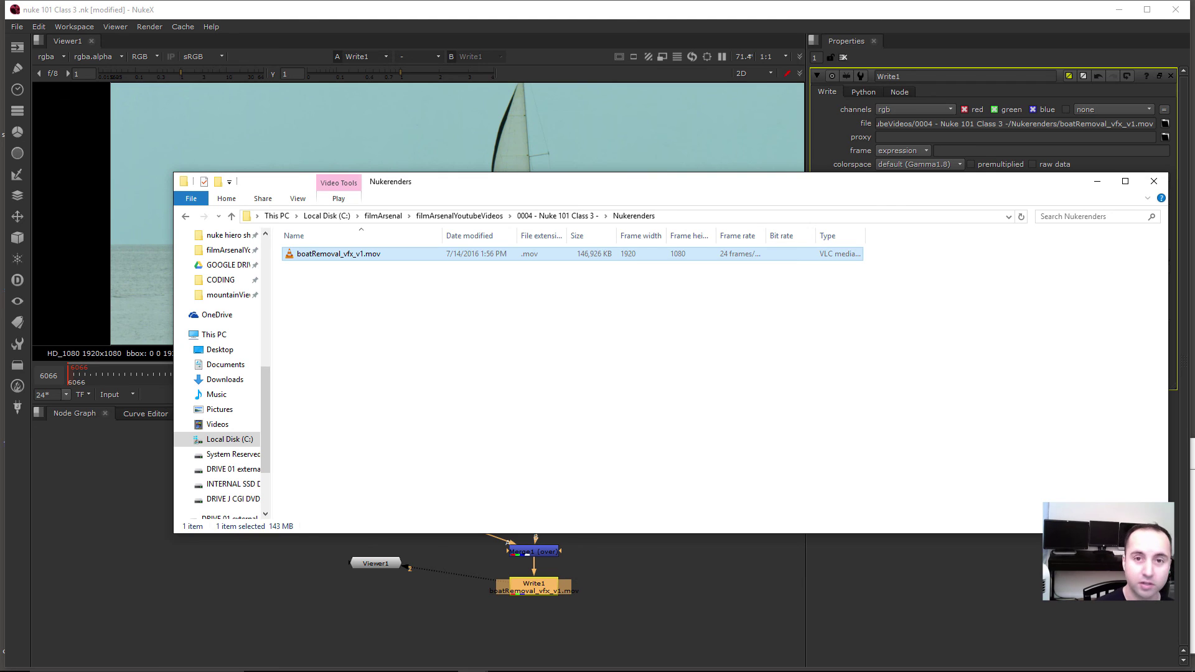
key(Return)
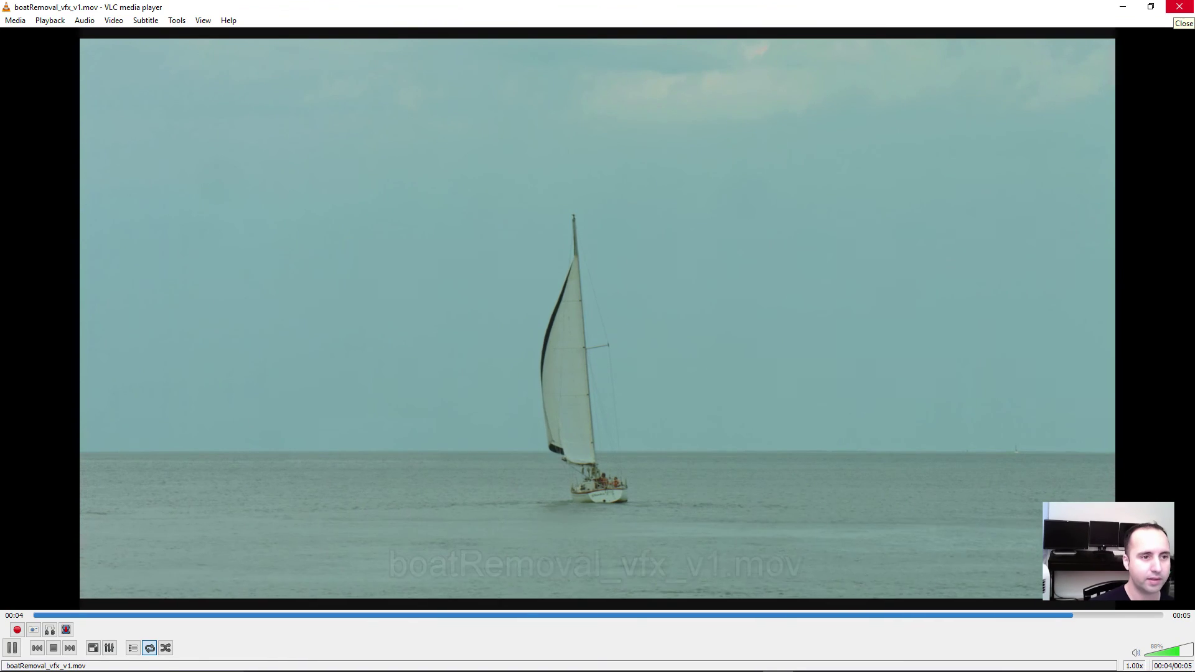
click(1179, 7)
key(f)
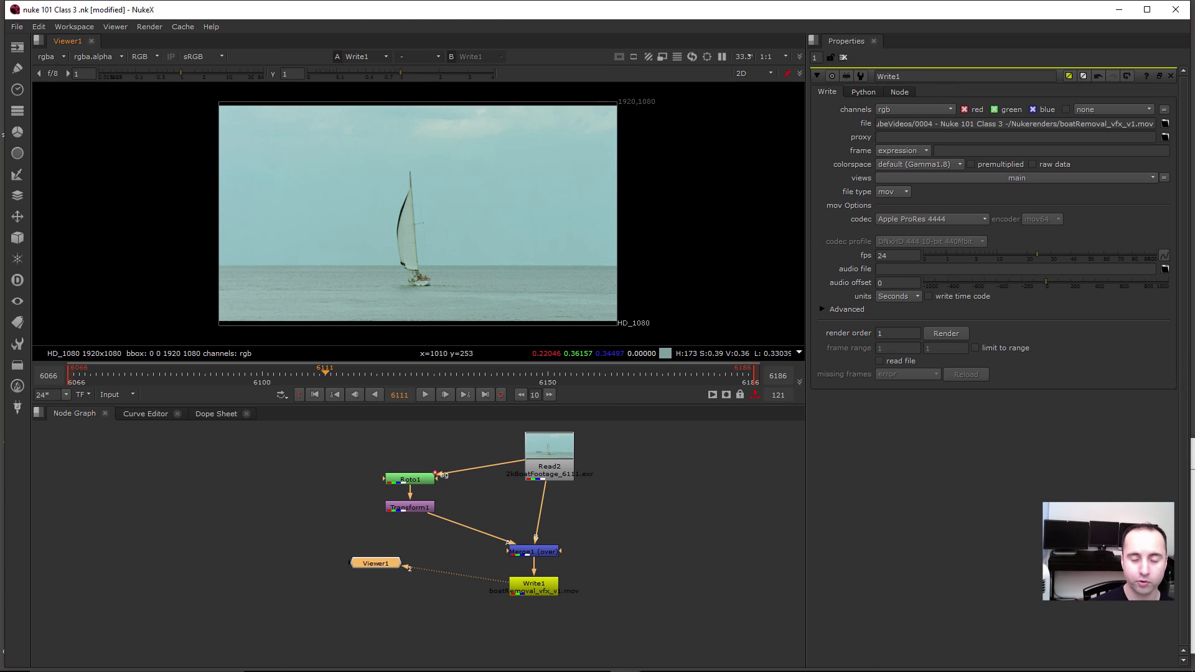